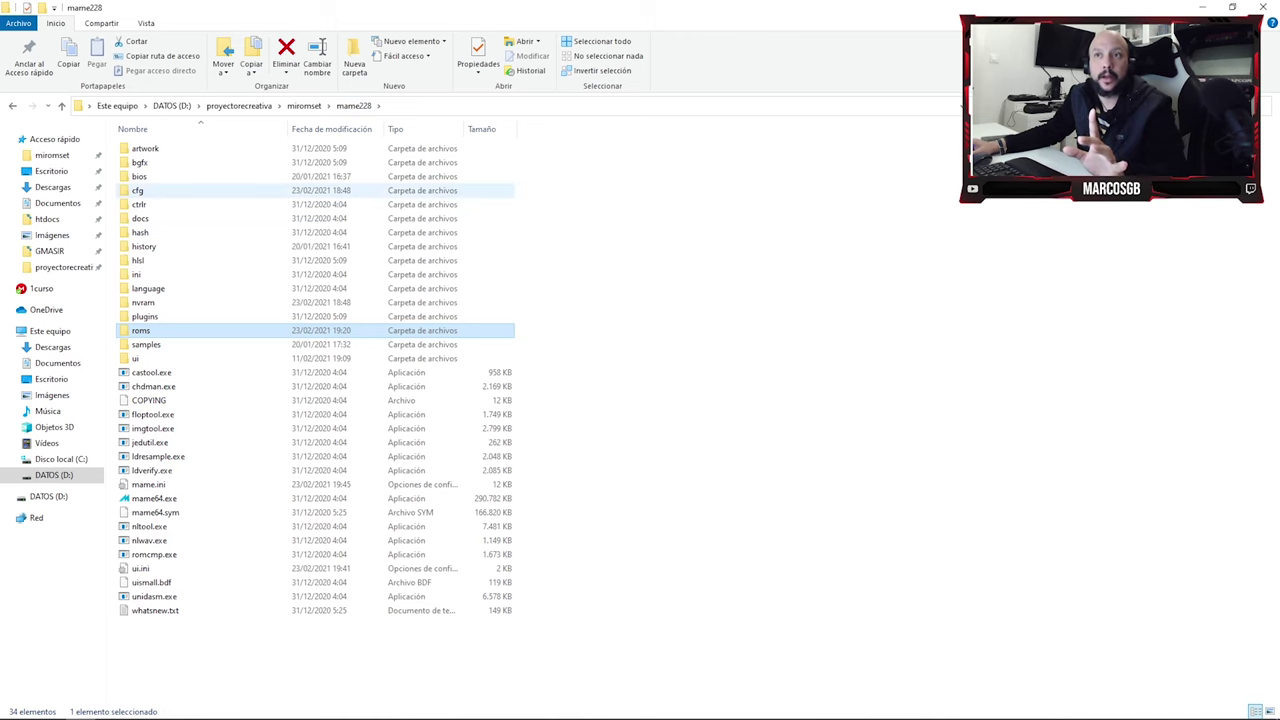
# - Look through the archives in the bios folder, and open mame.ini from the mame228 folder in Notepad++
pyautogui.doubleClick(140, 176)
pyautogui.scroll(-10, 155, 401)
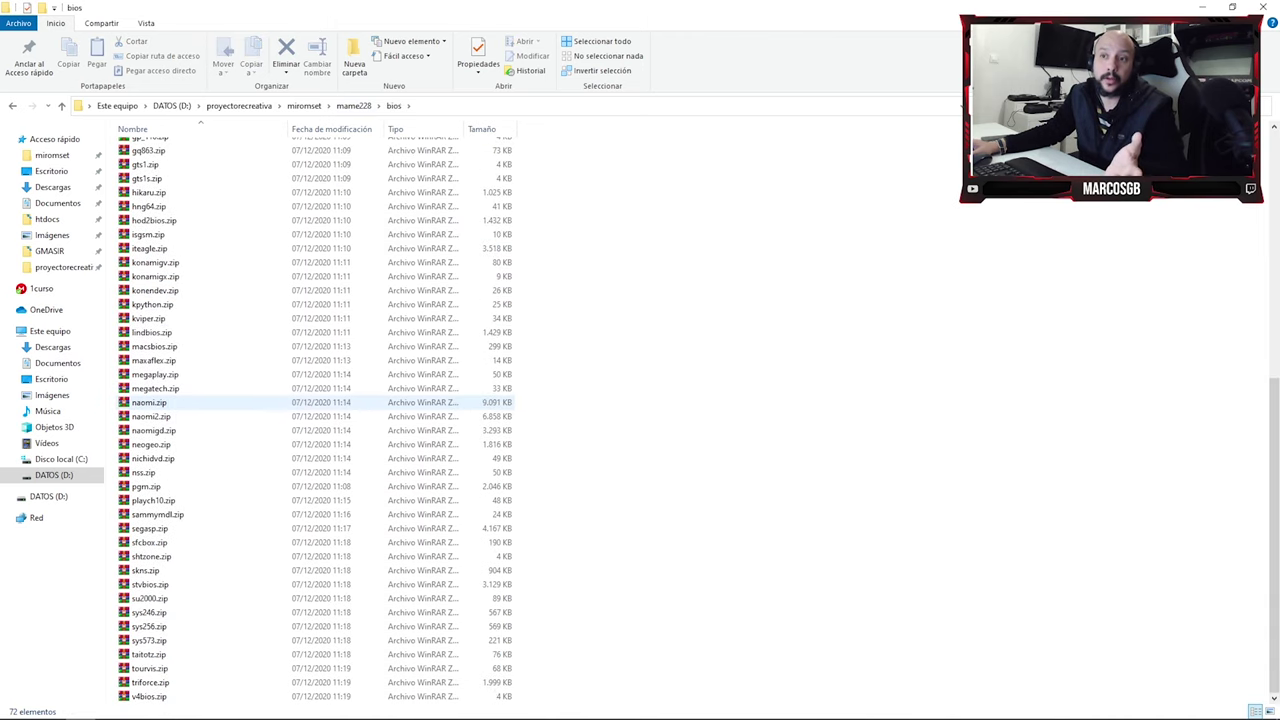
pyautogui.scroll(10, 150, 402)
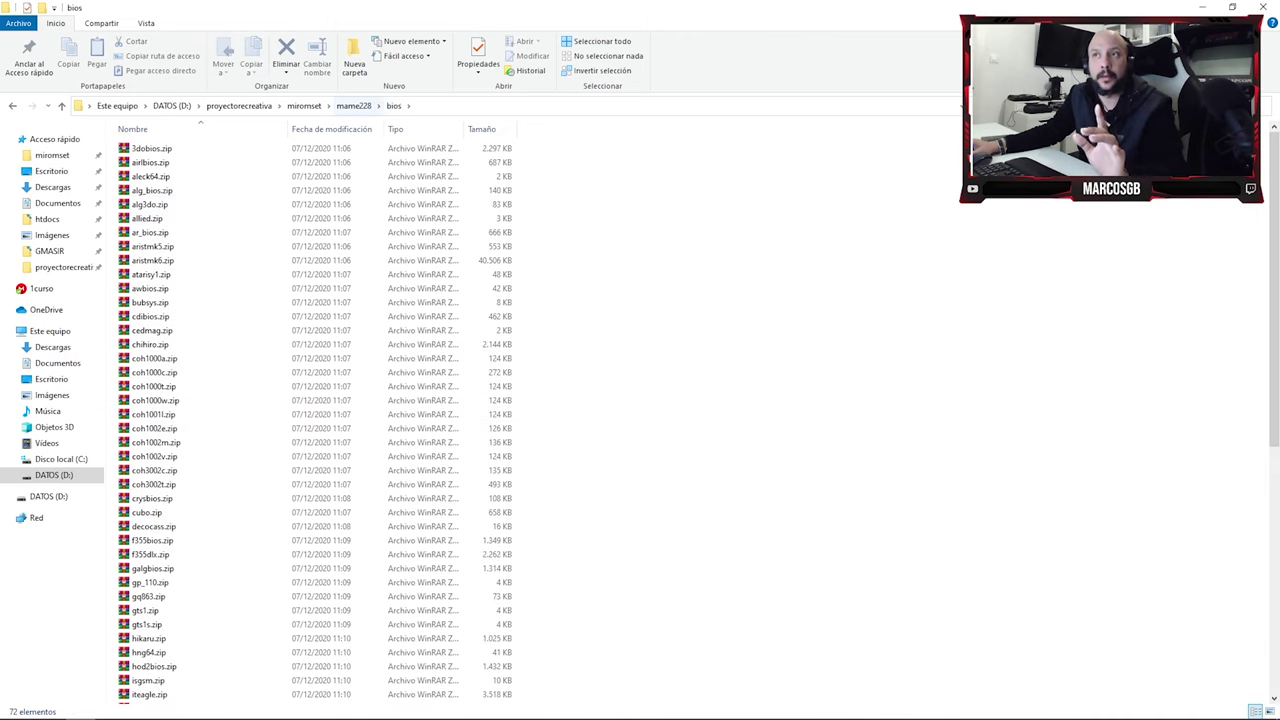
pyautogui.click(354, 105)
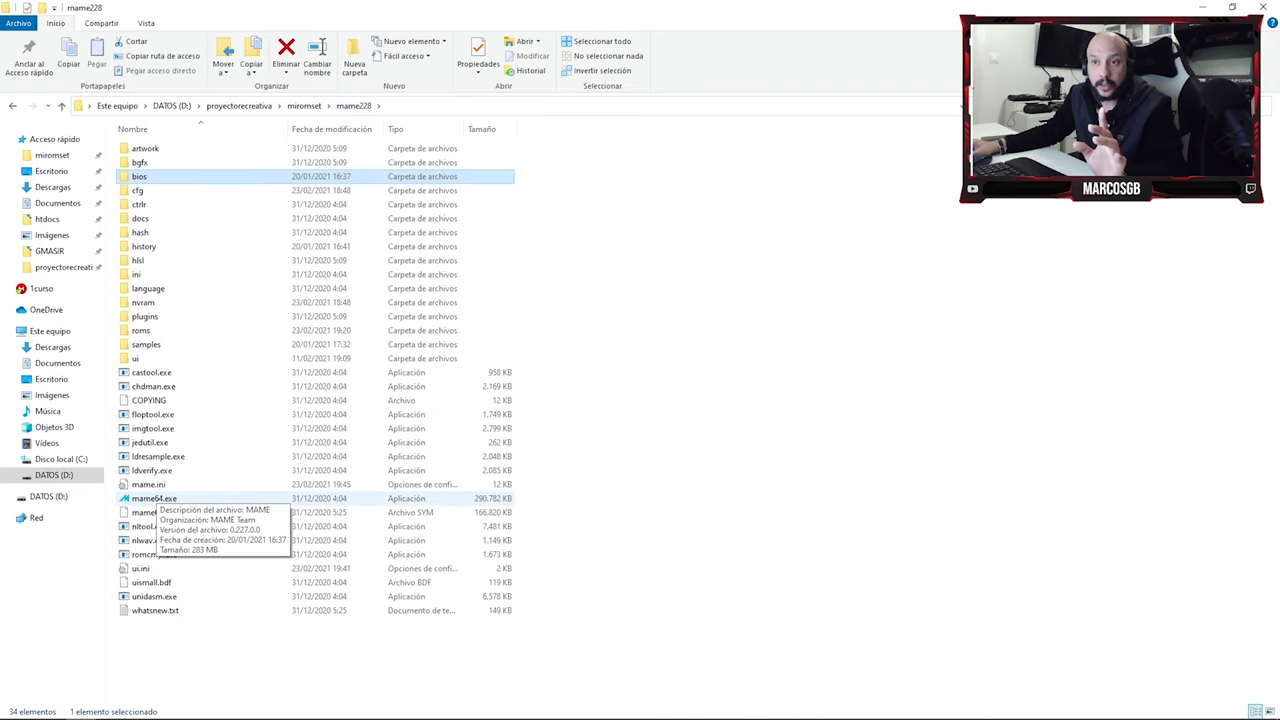
pyautogui.rightClick(156, 486)
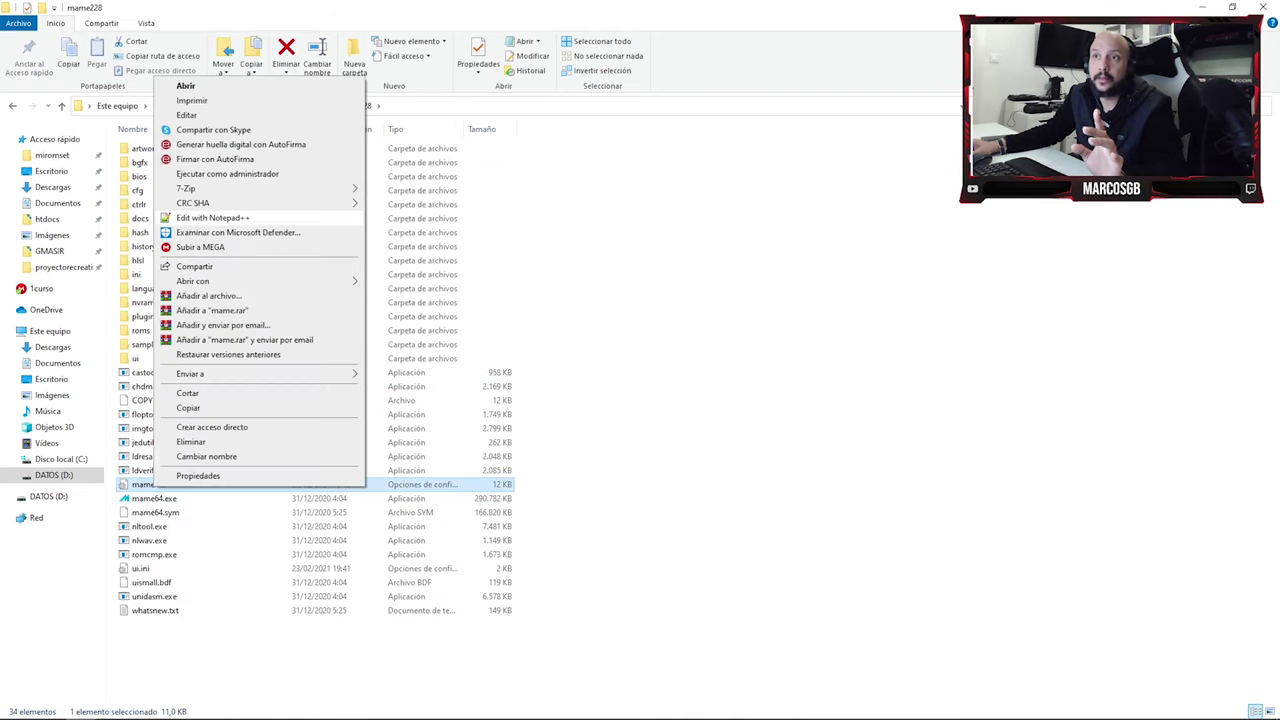
pyautogui.click(212, 217)
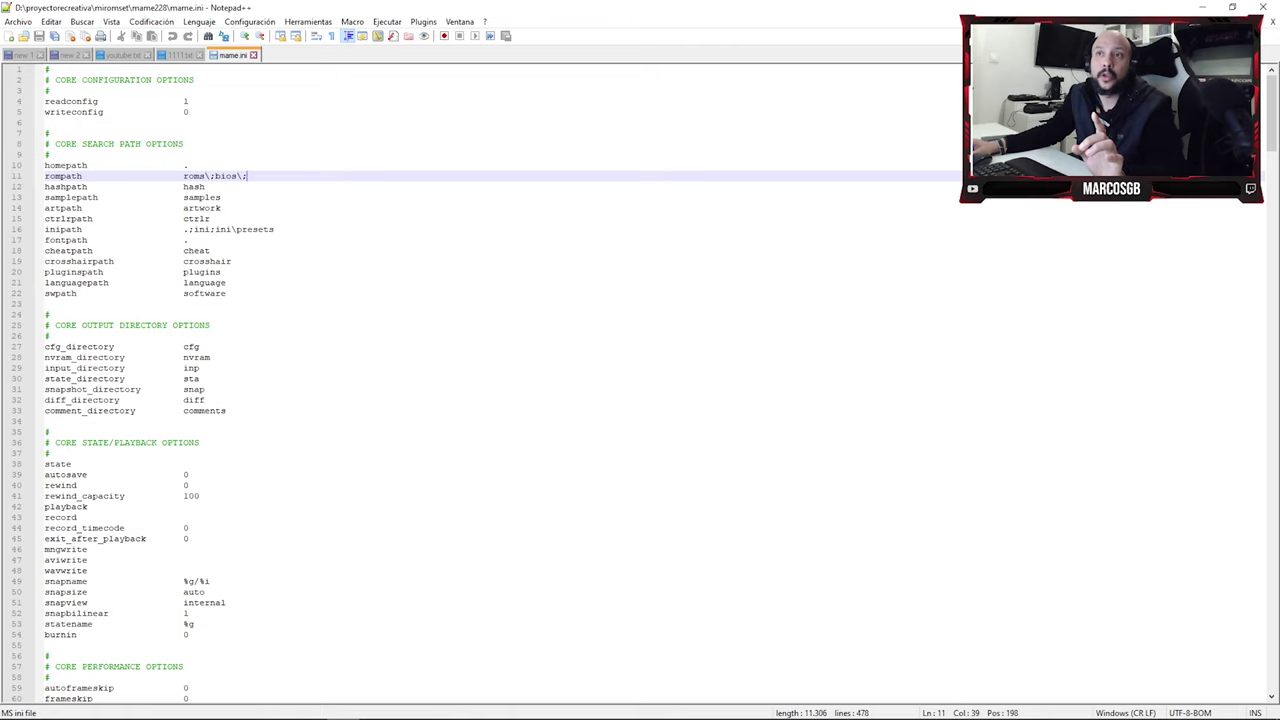
# - Add arcade\; to the end of the rompath line under the core search path options and save mame.ini
pyautogui.hotkey('shift', 'Home')
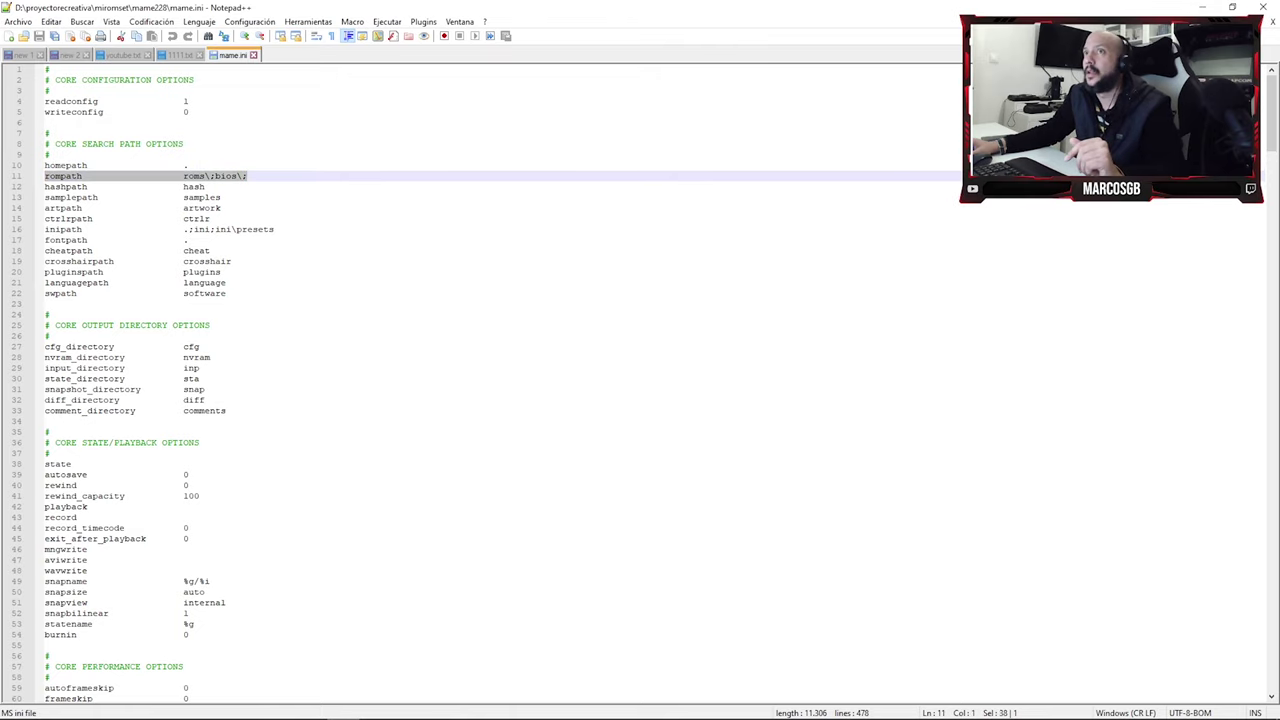
pyautogui.press('End')
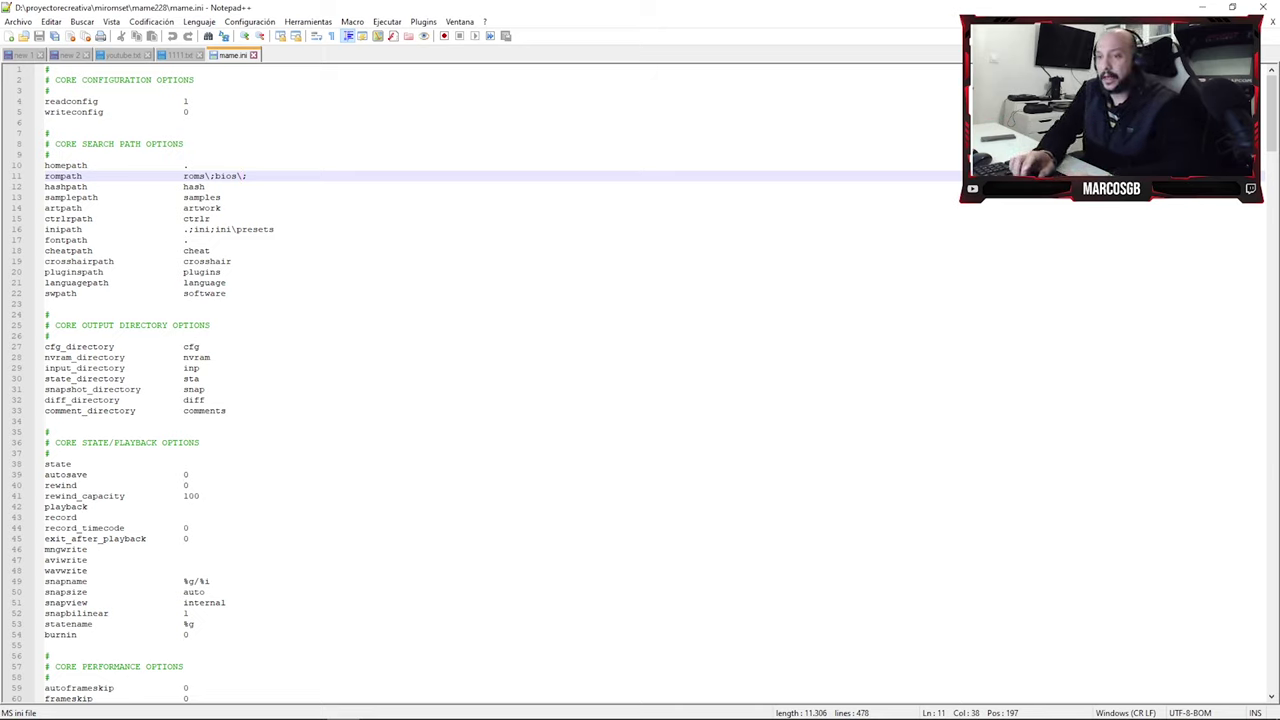
pyautogui.write('aaa')
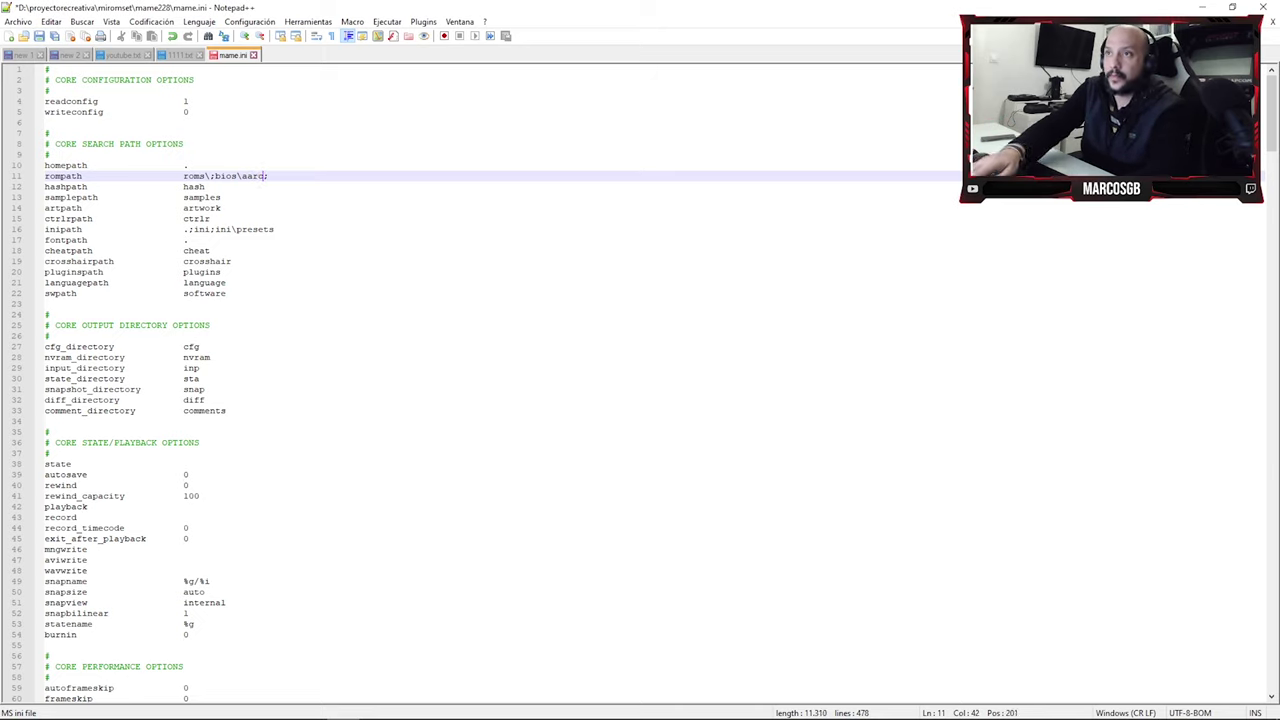
pyautogui.write('rc')
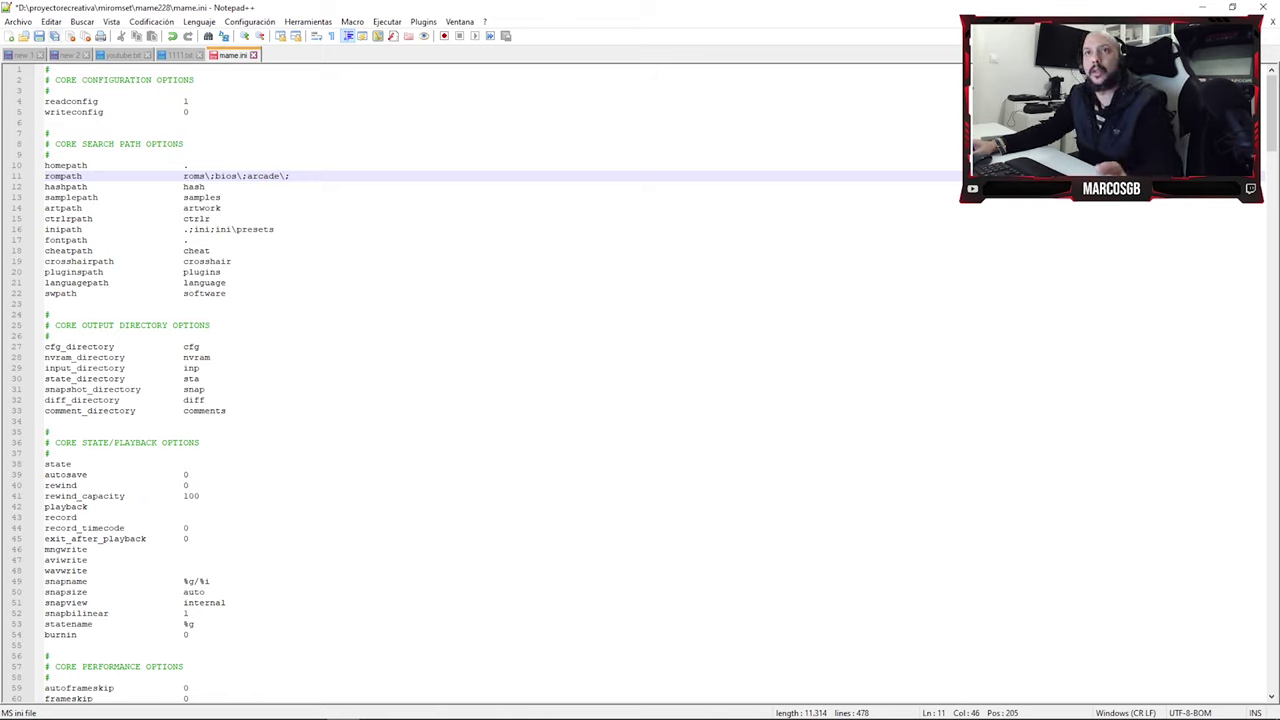
pyautogui.hotkey('ctrl', 's')
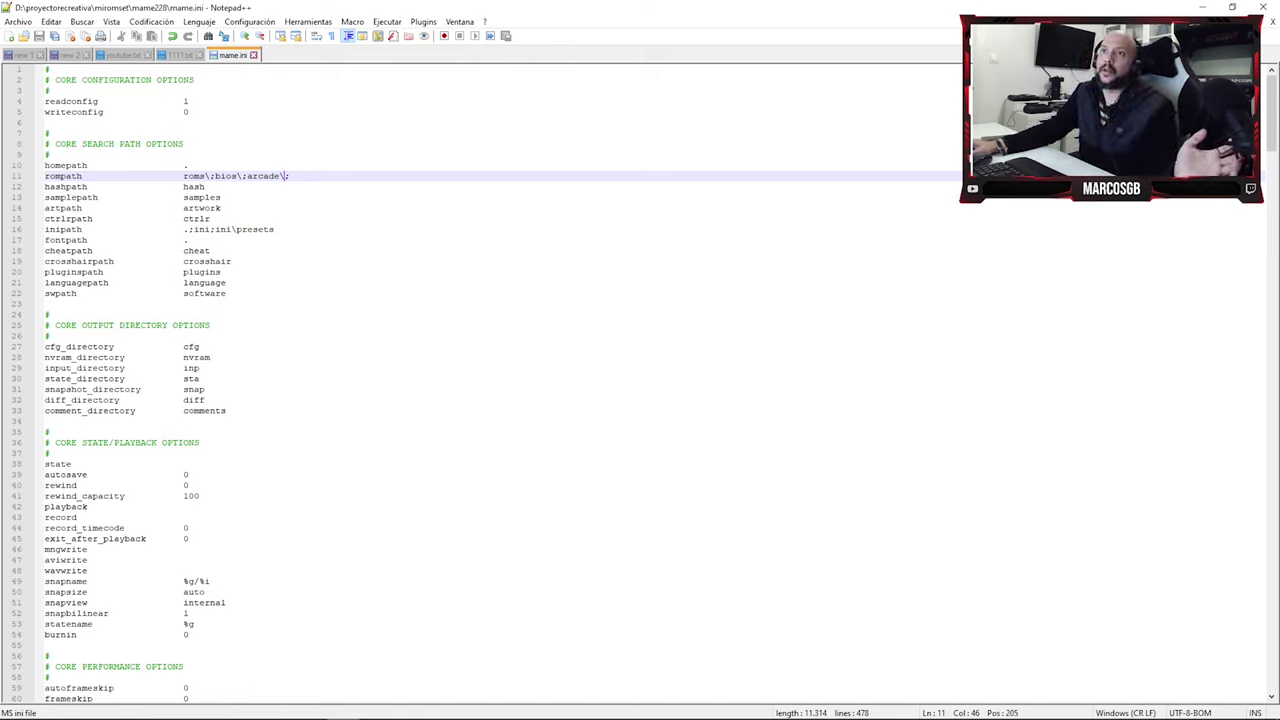
# - Replace the roms entry in the rompath line with softwarel and save mame.ini
pyautogui.doubleClick(194, 176)
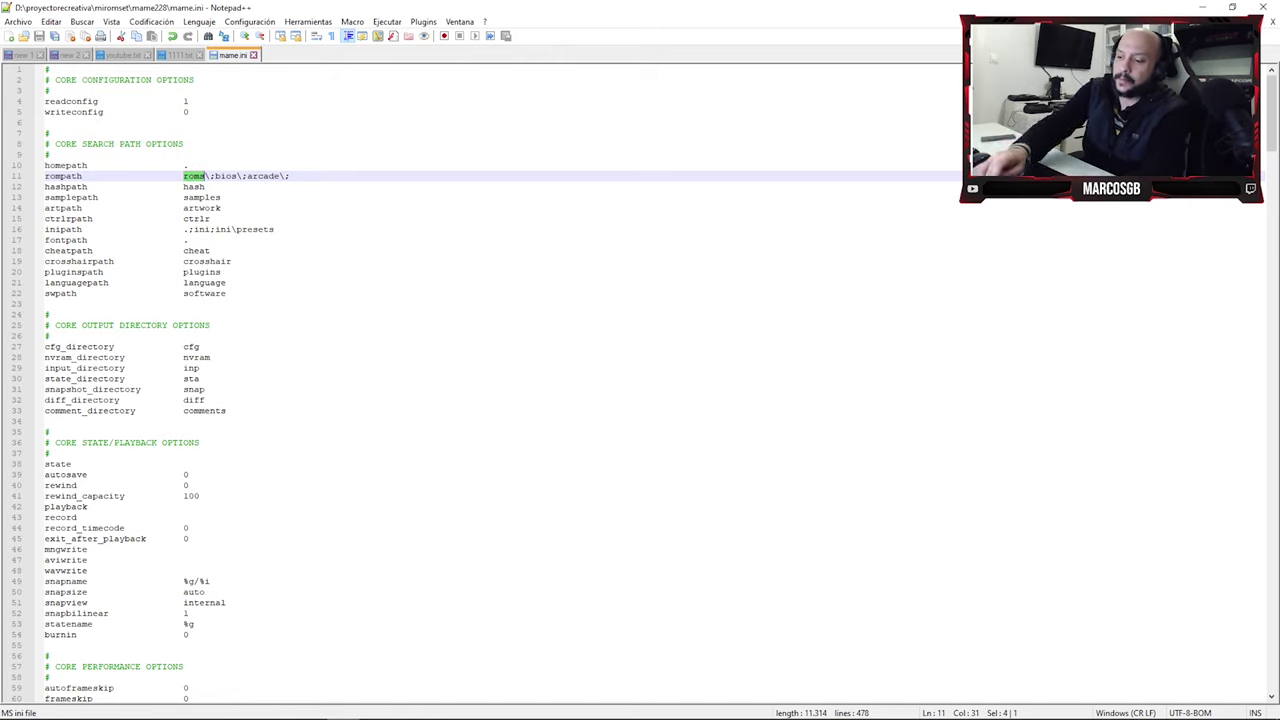
pyautogui.write('sl')
pyautogui.press('BackSpace')
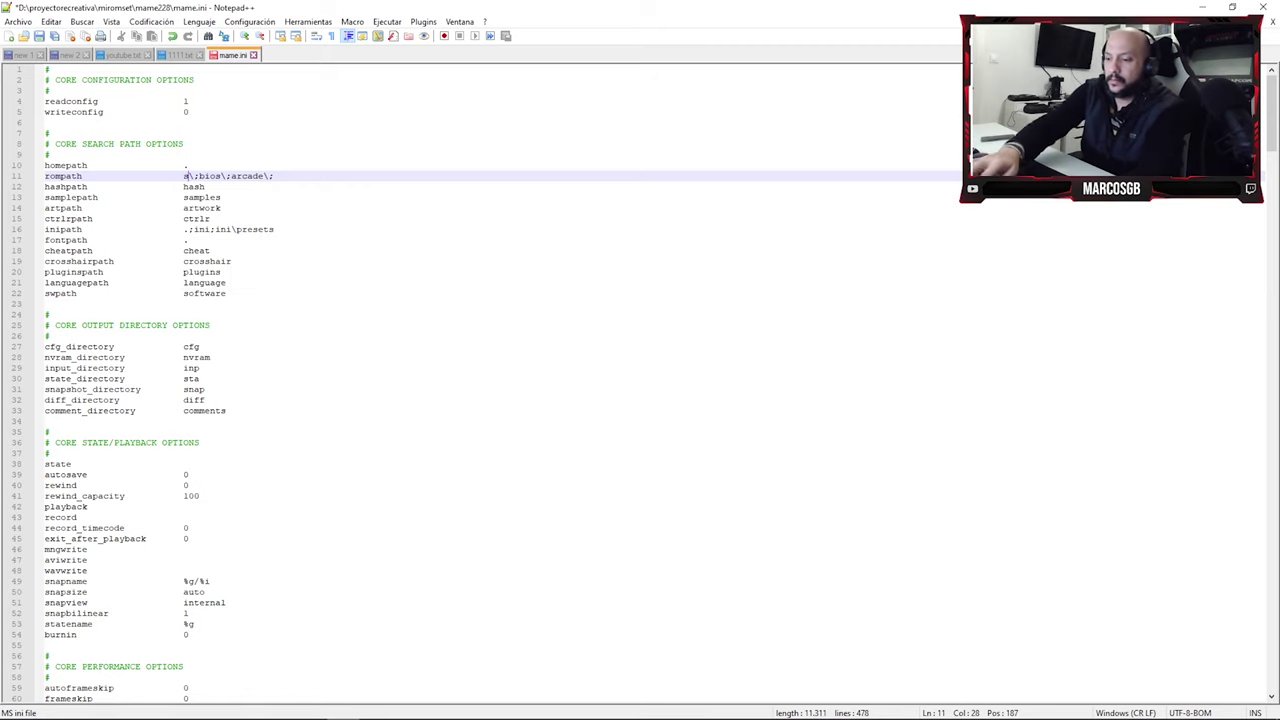
pyautogui.write('oftware')
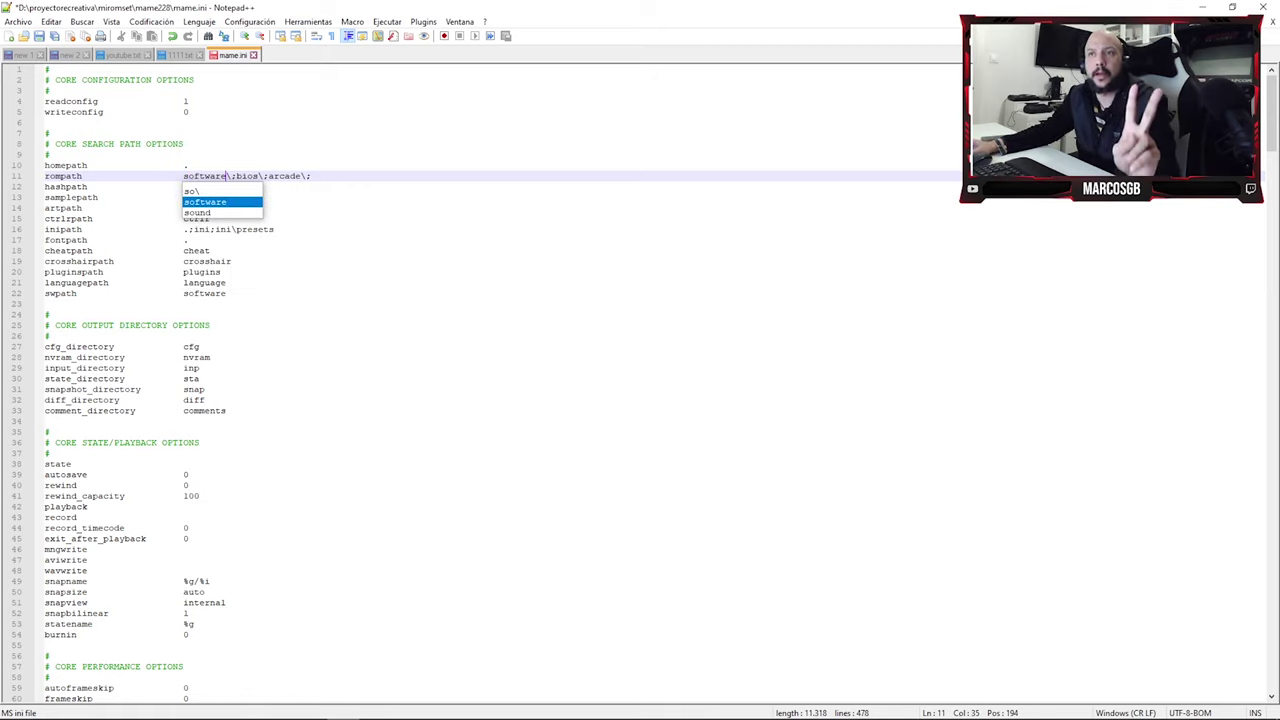
pyautogui.click(311, 176)
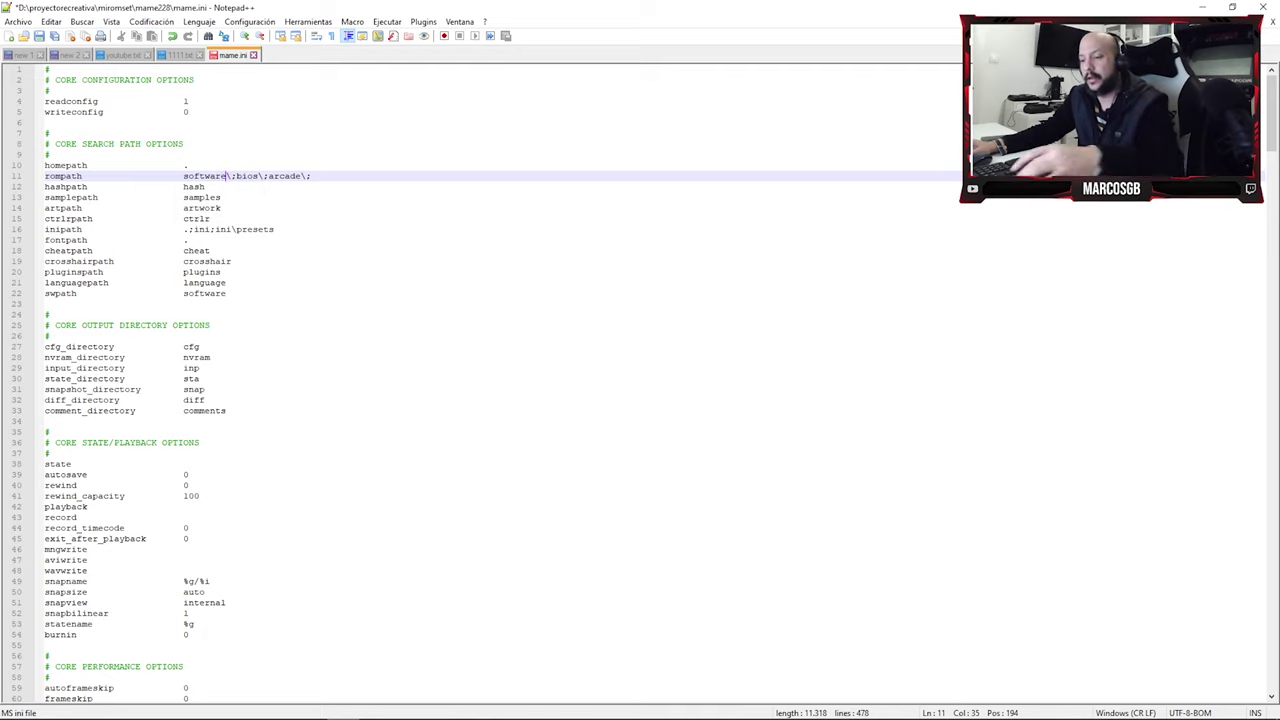
pyautogui.write('1')
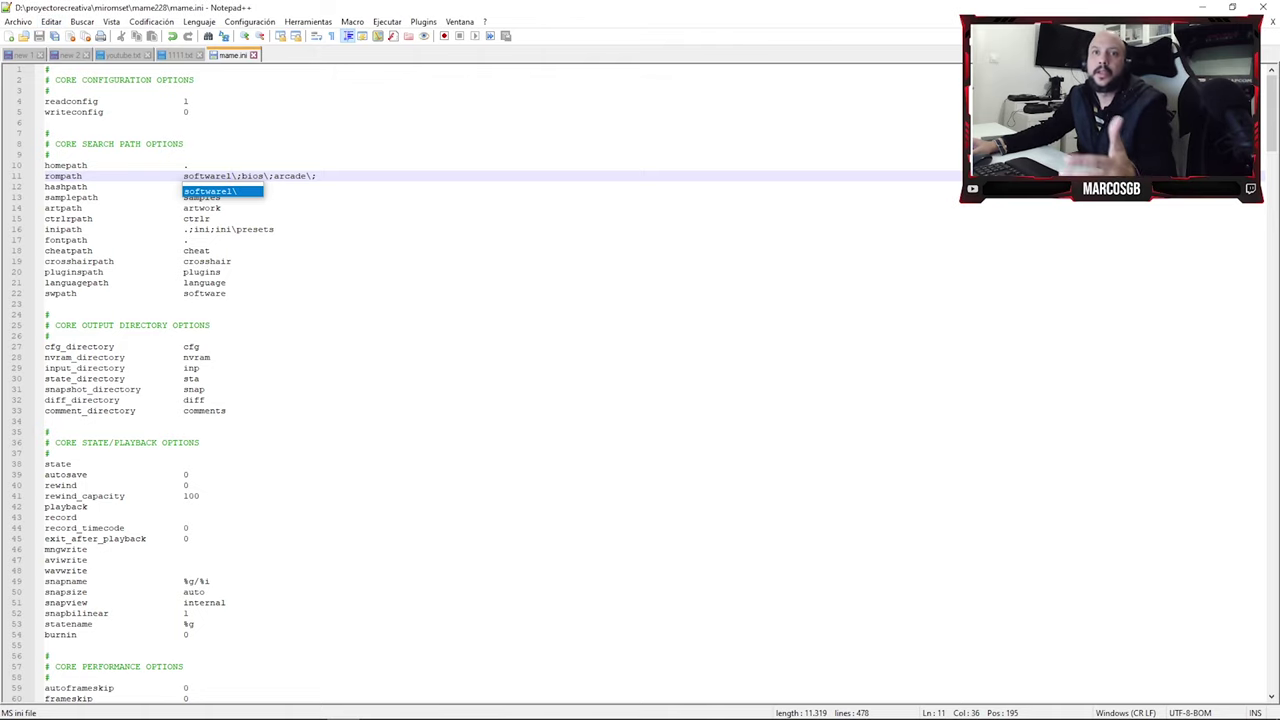
pyautogui.click(188, 165)
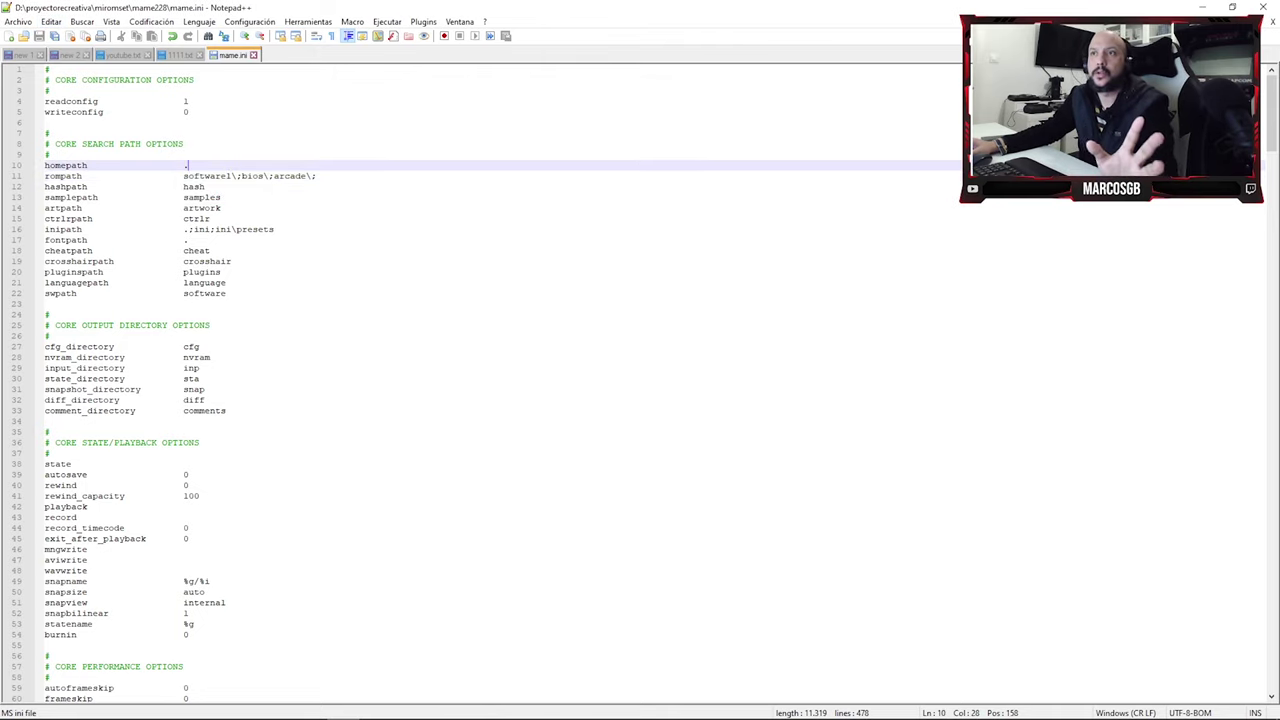
pyautogui.click(221, 197)
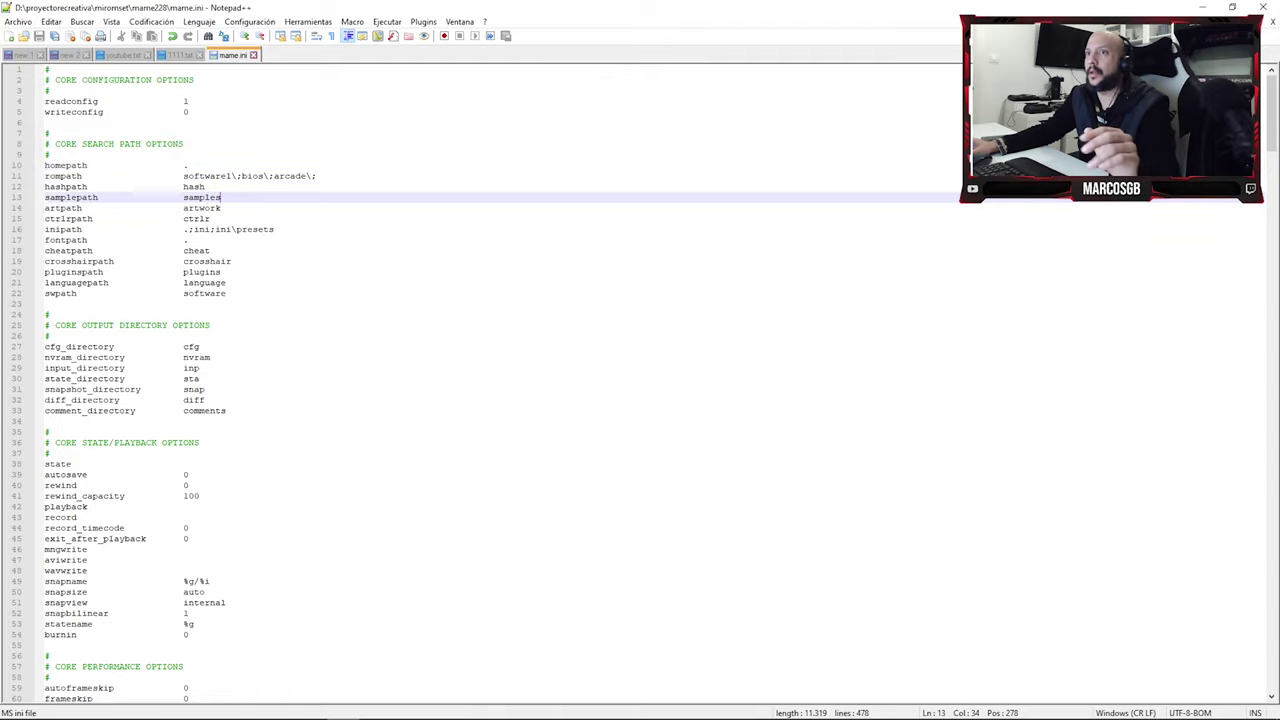
# - Capture the upper part of mame.ini down to the search path options, mark the rompath line, and copy the screenshot
pyautogui.press('ctrl+Print')
pyautogui.moveTo(0, 0); pyautogui.dragTo(717, 302)
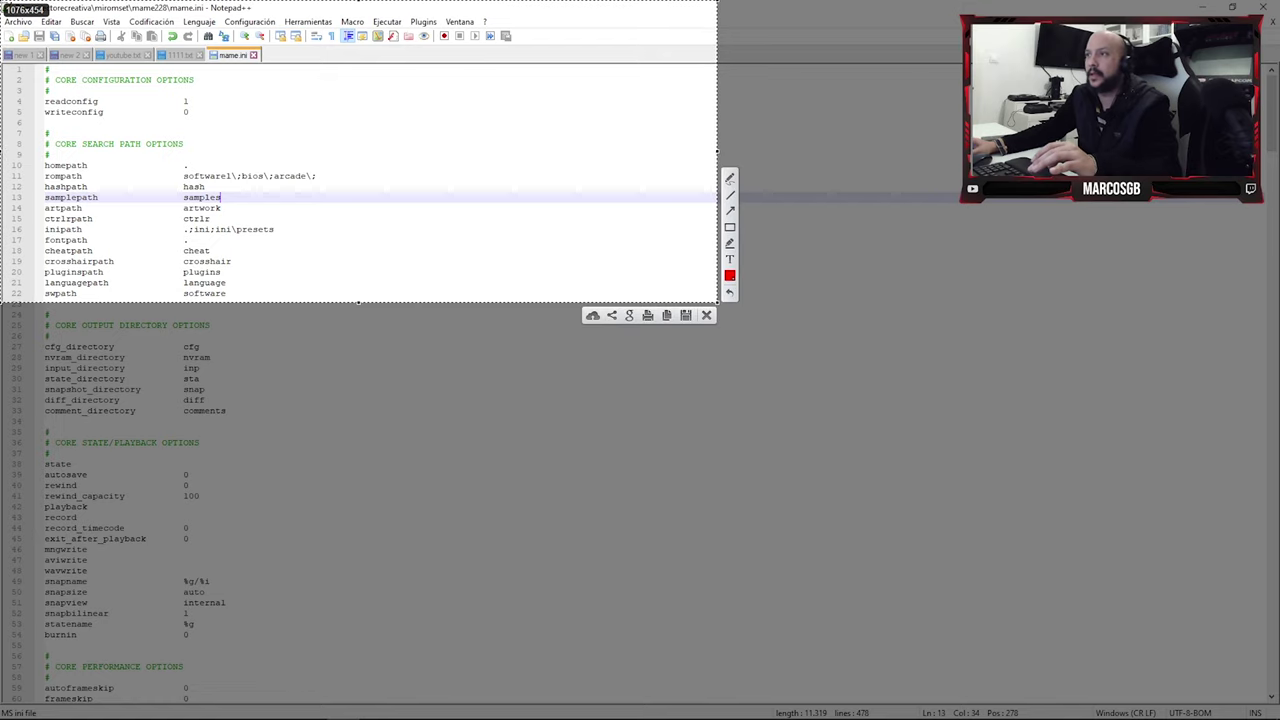
pyautogui.moveTo(18, 145)
pyautogui.mouseDown()
pyautogui.moveTo(349, 214)
pyautogui.moveTo(429, 194)
pyautogui.moveTo(377, 193)
pyautogui.mouseUp()
pyautogui.hotkey('ctrl', 'c')
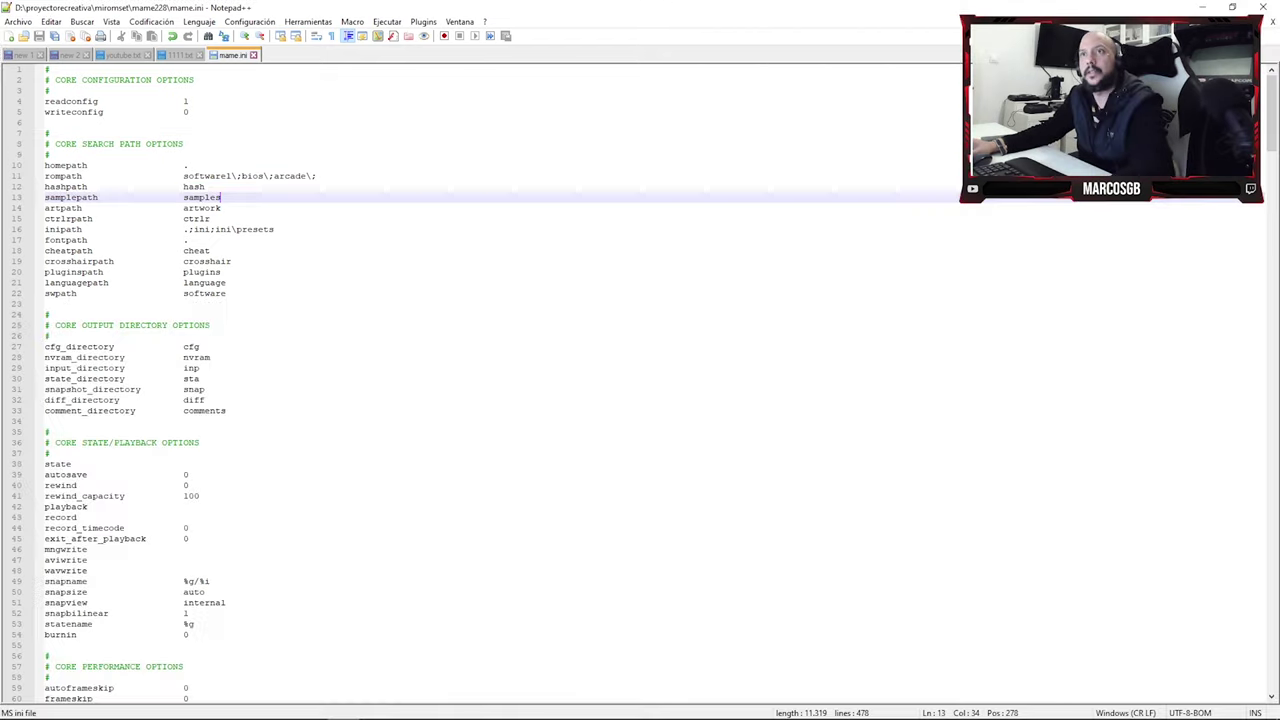
# - Switch to File Explorer and rename the roms folder in mame228 as arcade
pyautogui.hotkey('alt', 'Tab')
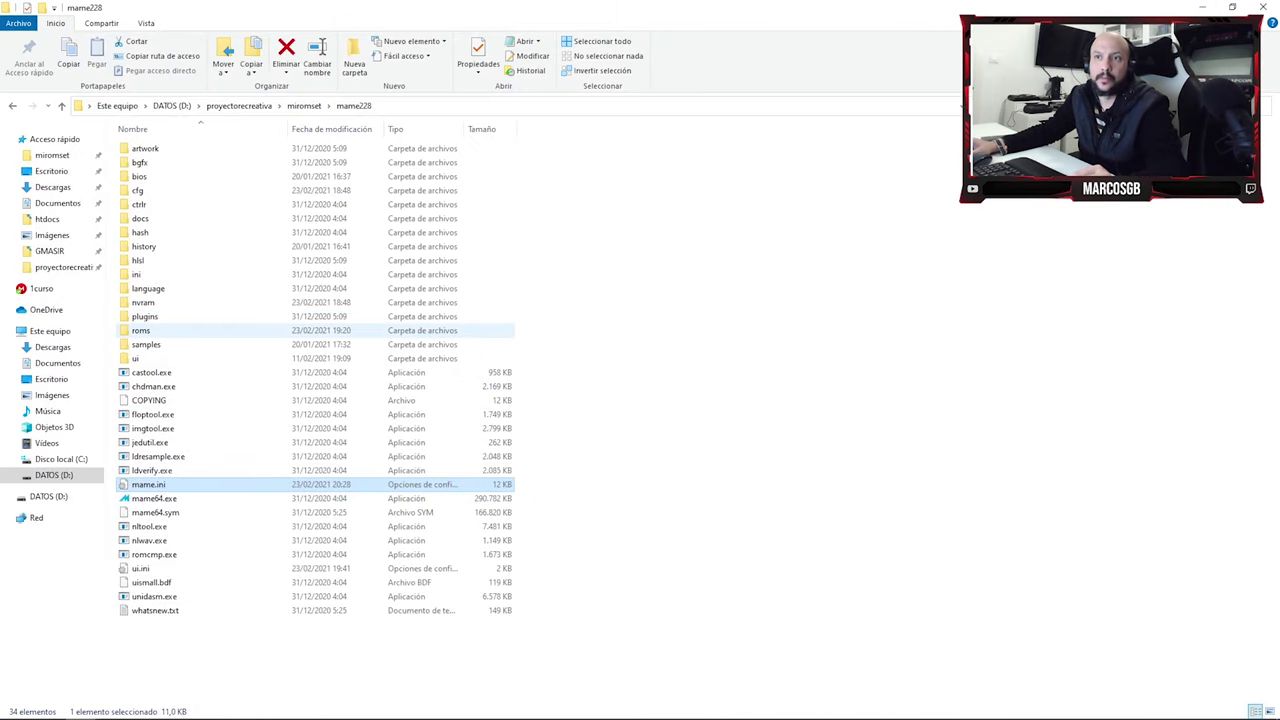
pyautogui.rightClick(140, 330)
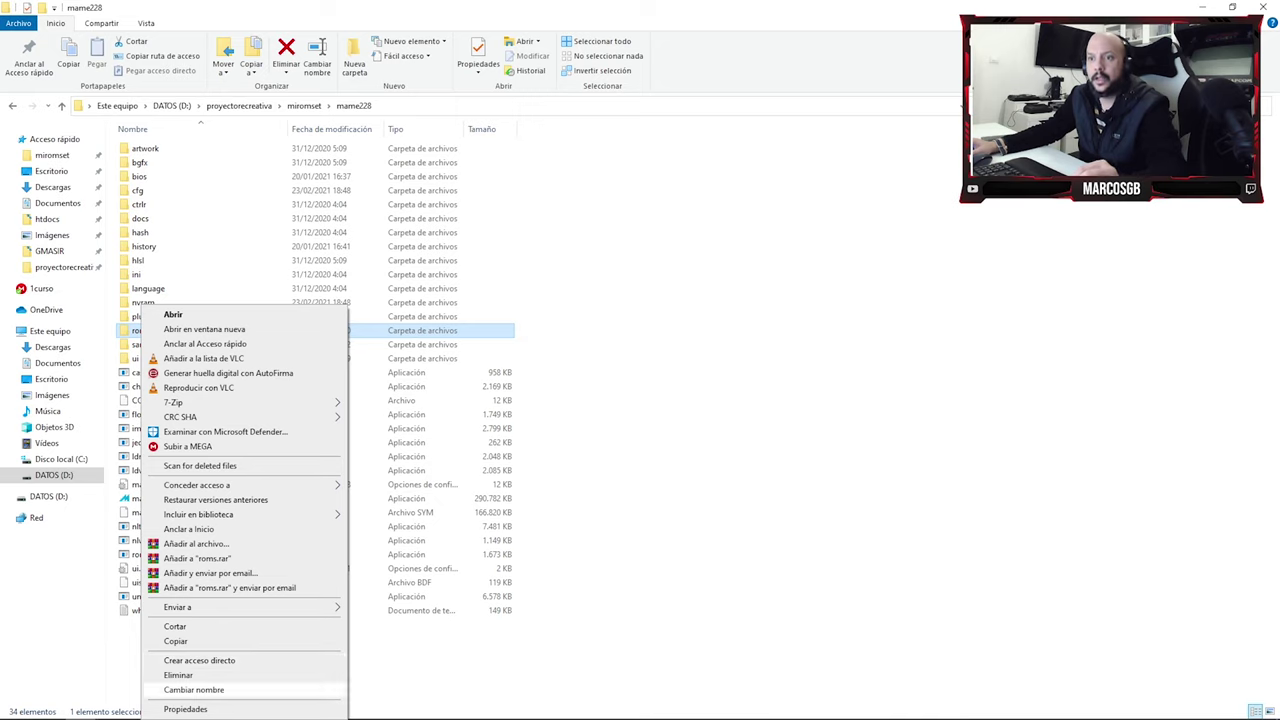
pyautogui.click(193, 690)
pyautogui.write('arc')
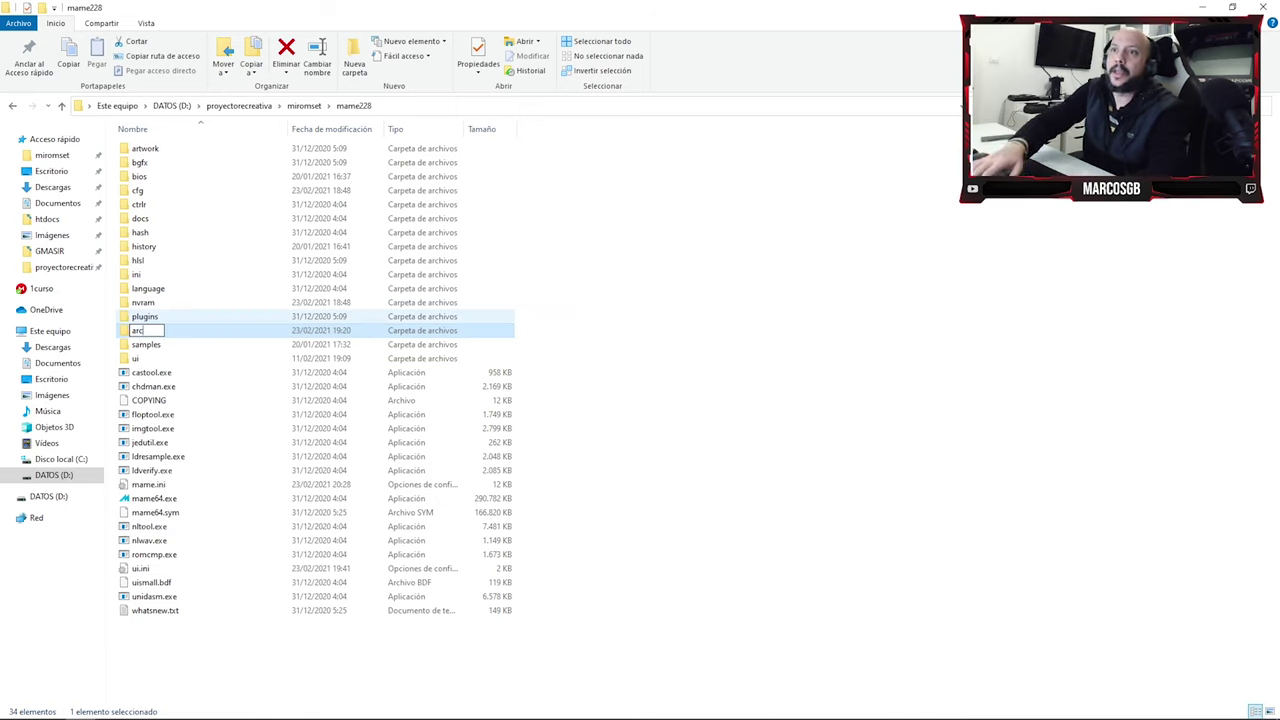
pyautogui.write('ade')
pyautogui.press('Return')
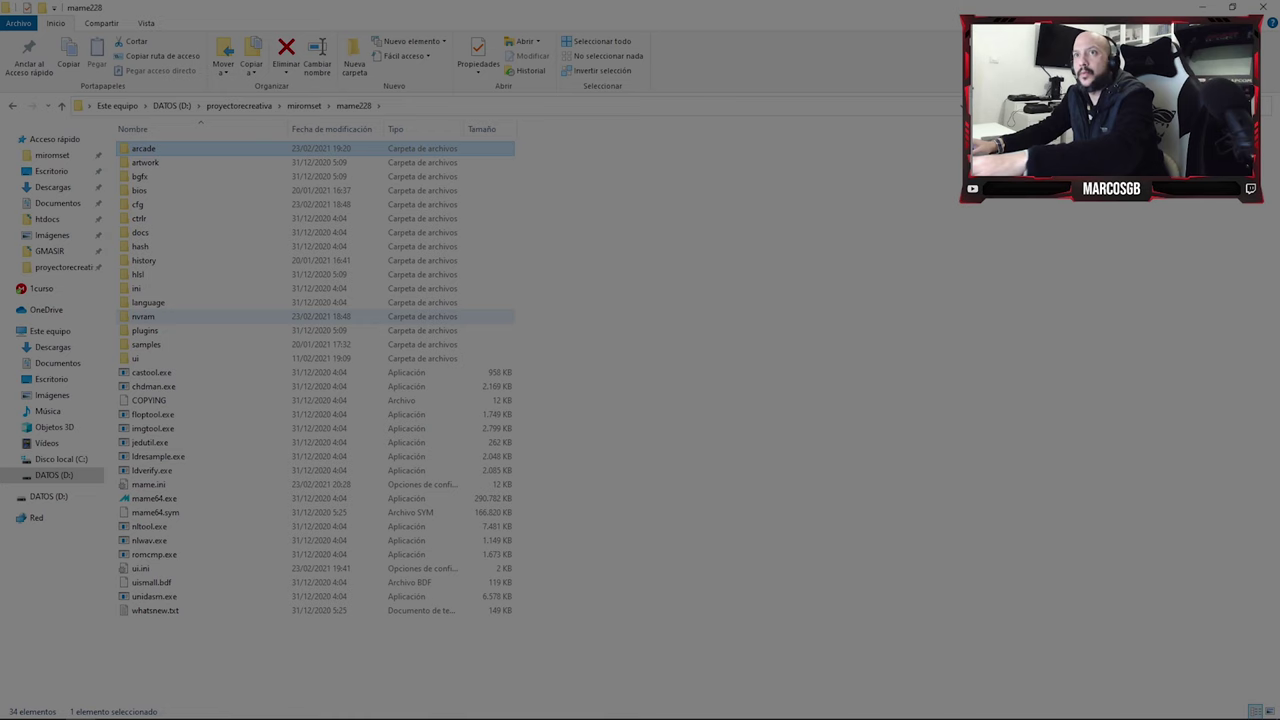
pyautogui.moveTo(3, 45); pyautogui.dragTo(757, 467)
pyautogui.moveTo(117, 130)
pyautogui.mouseDown()
pyautogui.moveTo(150, 165)
pyautogui.moveTo(217, 161)
pyautogui.mouseUp()
pyautogui.press('Escape')
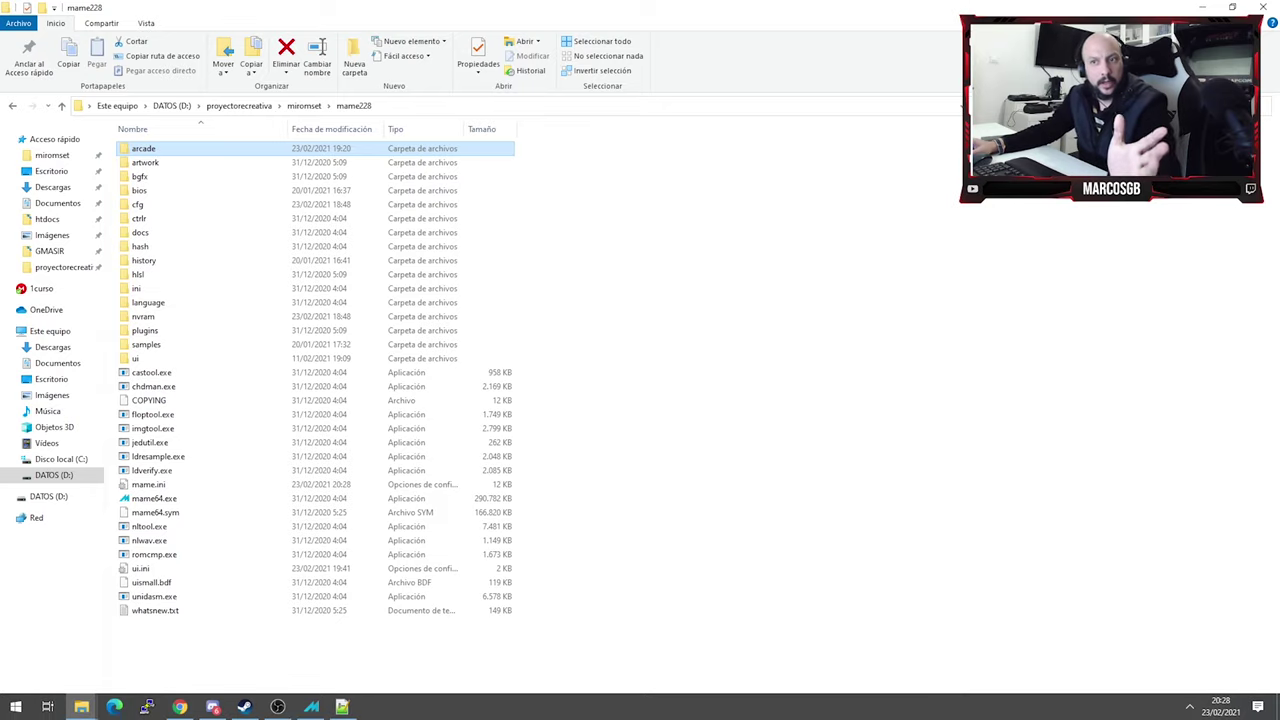
# - Launch mame64.exe, search the machine list for puni, and test The Punisher (World 930422) before exiting MAME
pyautogui.doubleClick(155, 498)
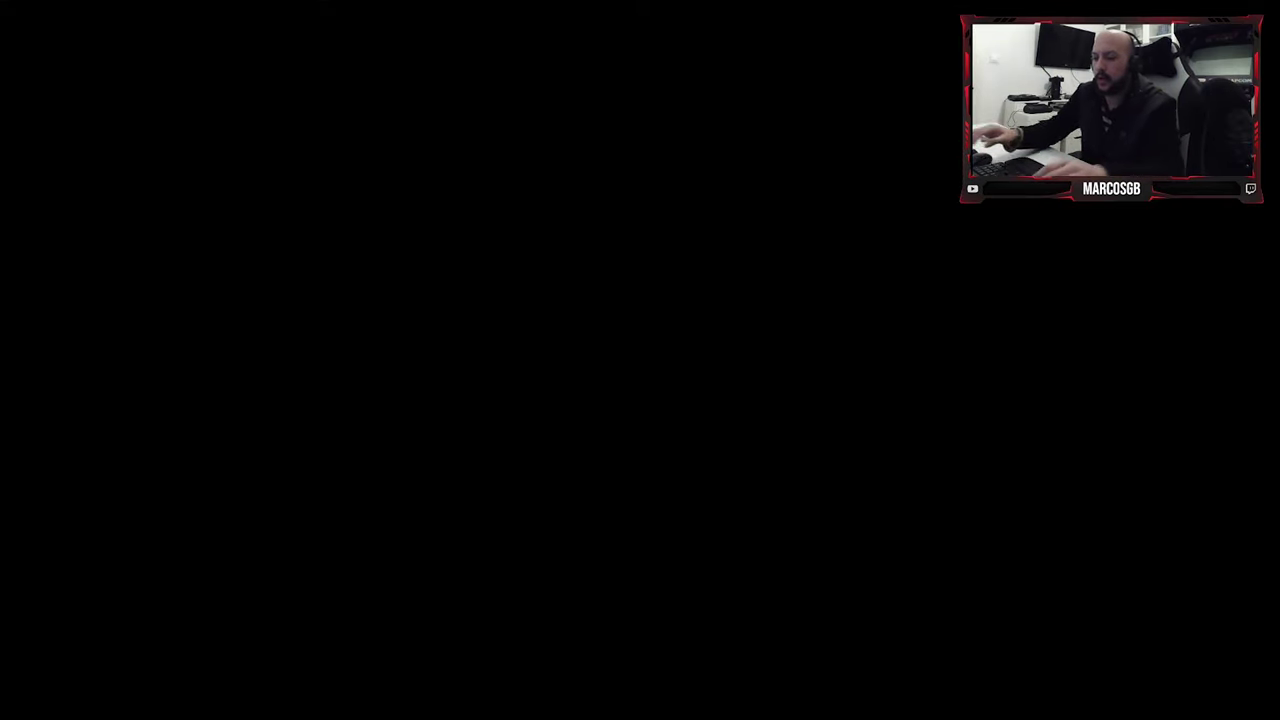
pyautogui.write('puni')
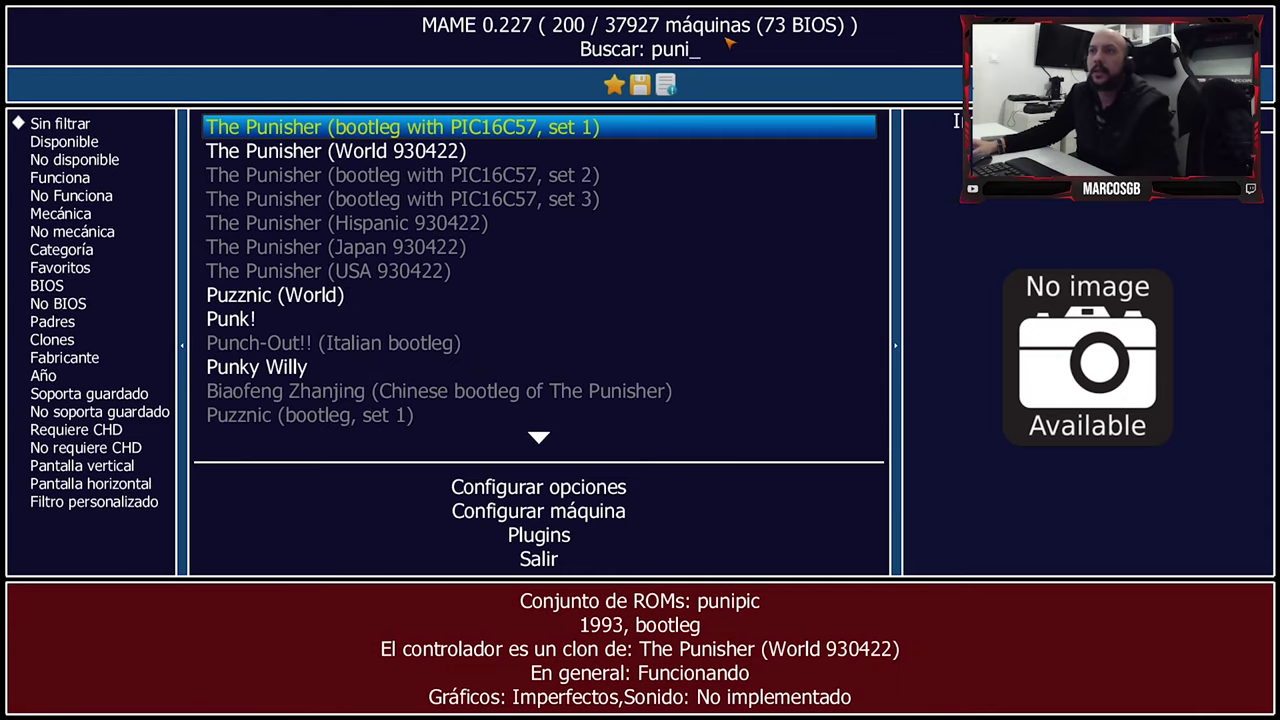
pyautogui.press('Down')
pyautogui.press('Return')
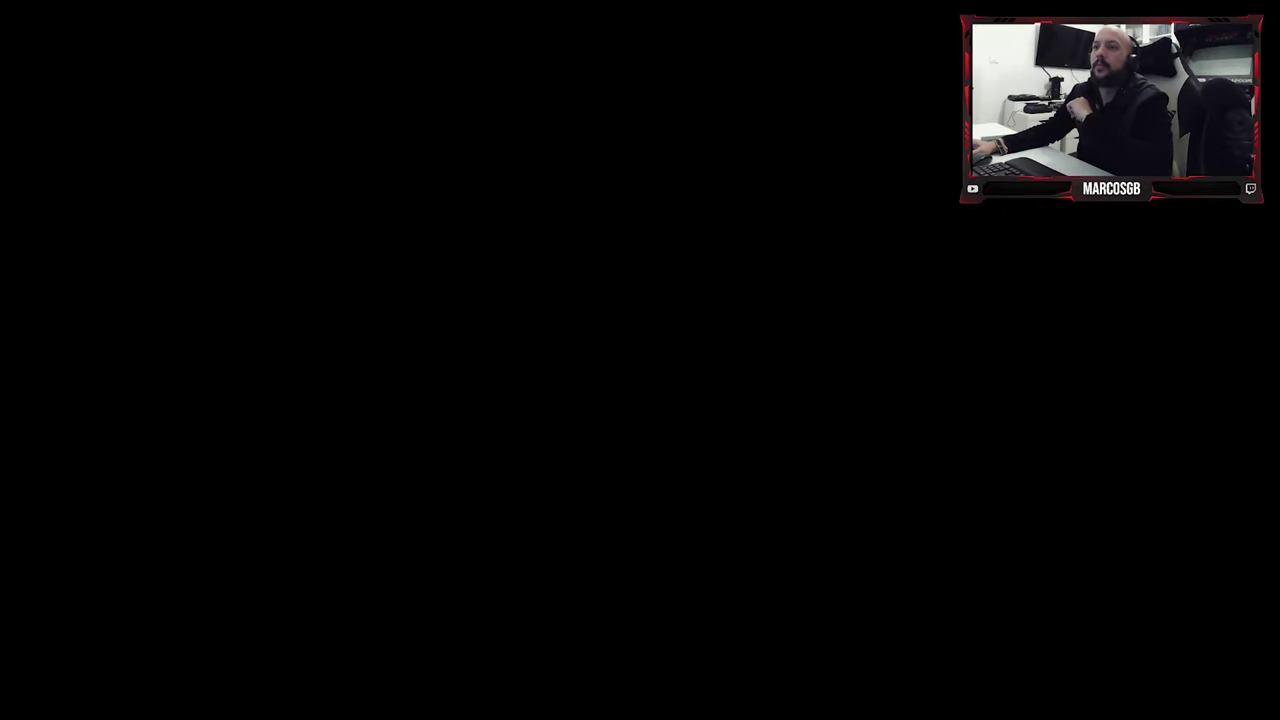
pyautogui.press('Escape')
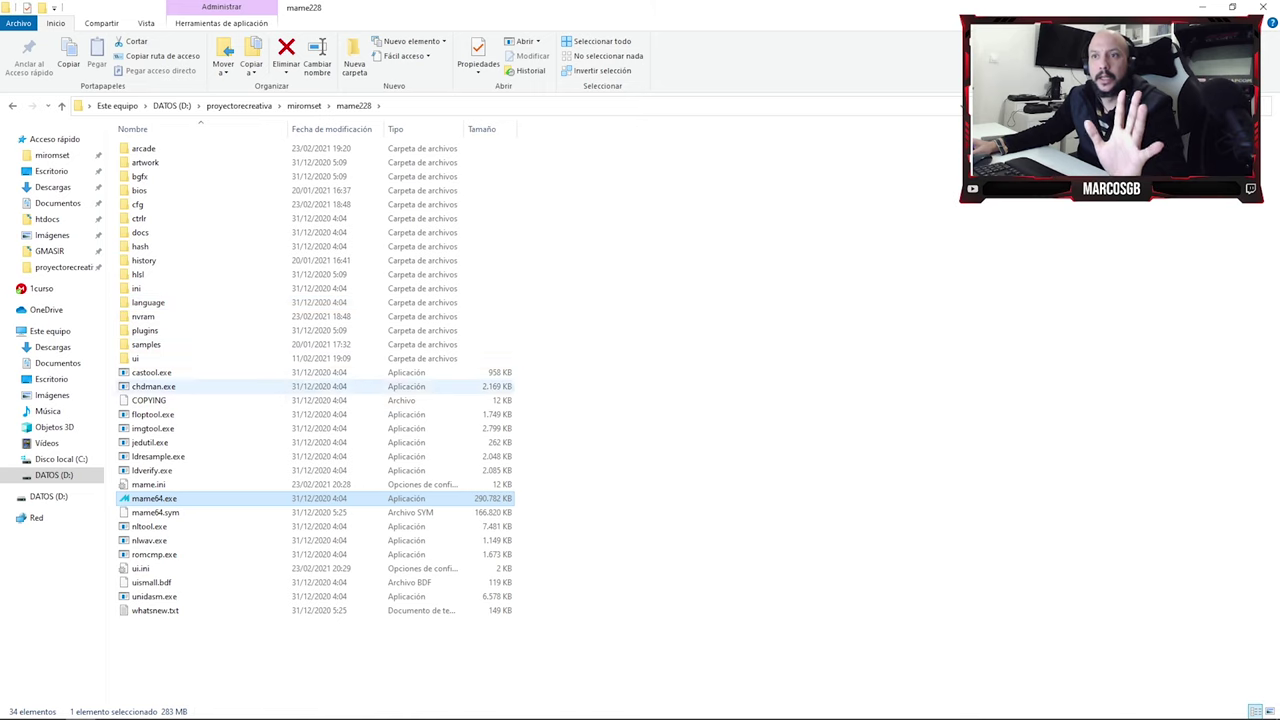
# - Copy the name softwarel from the rompath line in mame.ini and create a folder with that name in mame228
pyautogui.click(342, 707)
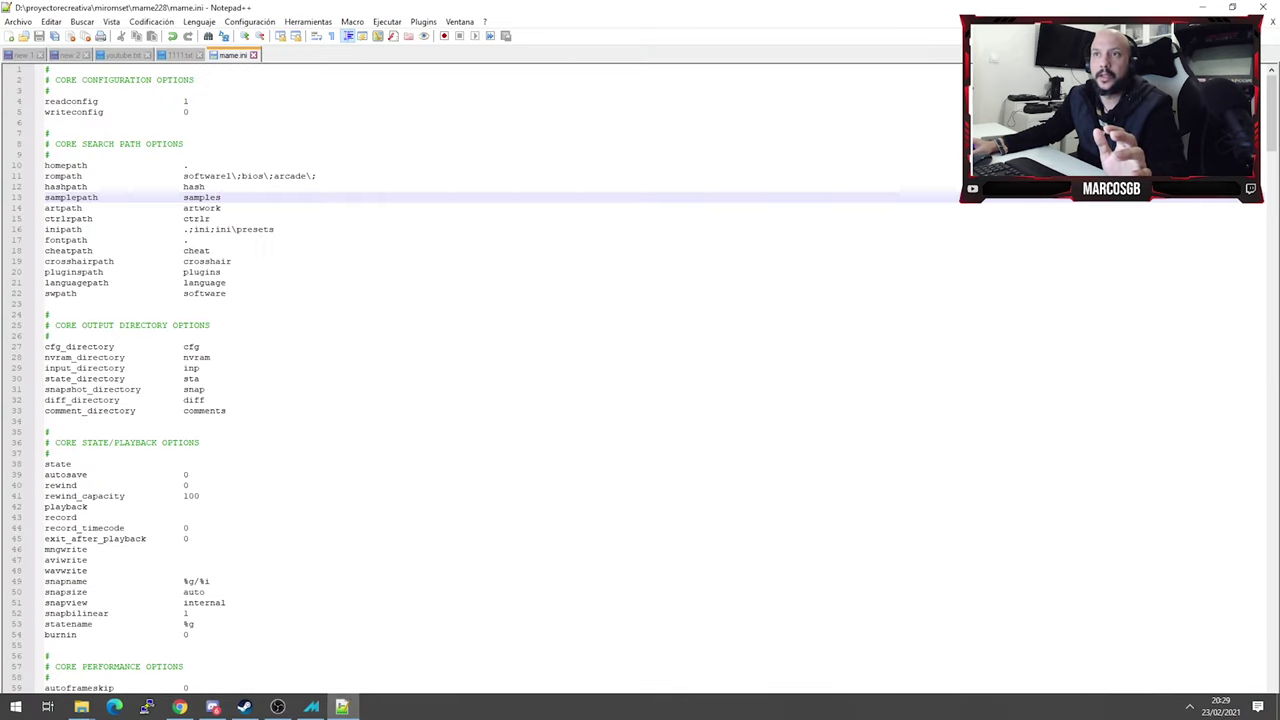
pyautogui.moveTo(231, 176); pyautogui.dragTo(172, 176)
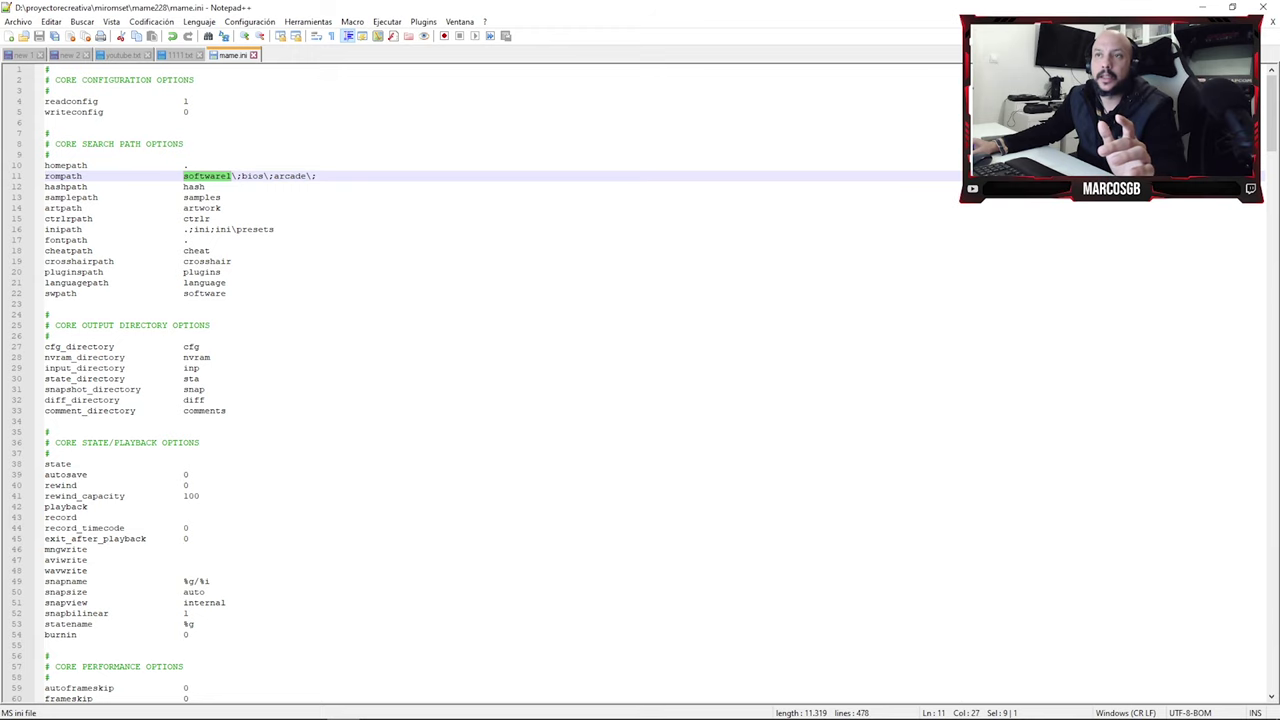
pyautogui.rightClick(206, 177)
pyautogui.click(240, 201)
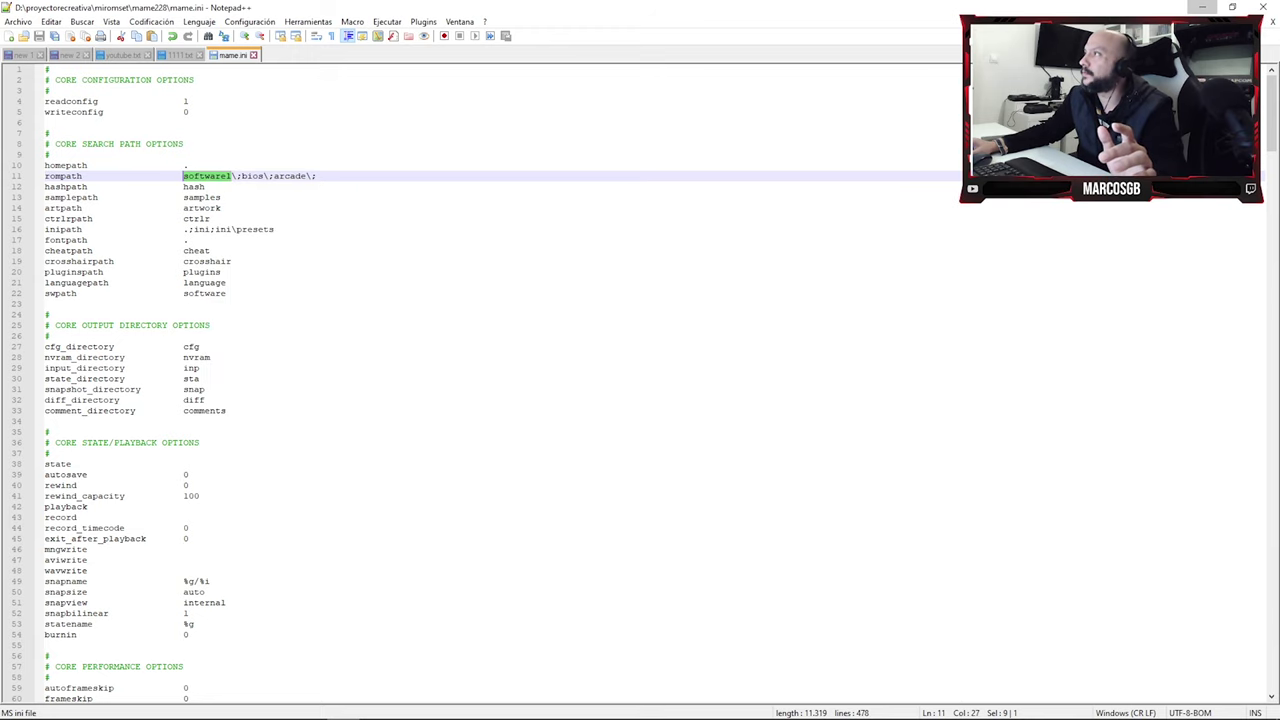
pyautogui.hotkey('alt', 'Tab')
pyautogui.rightClick(180, 479)
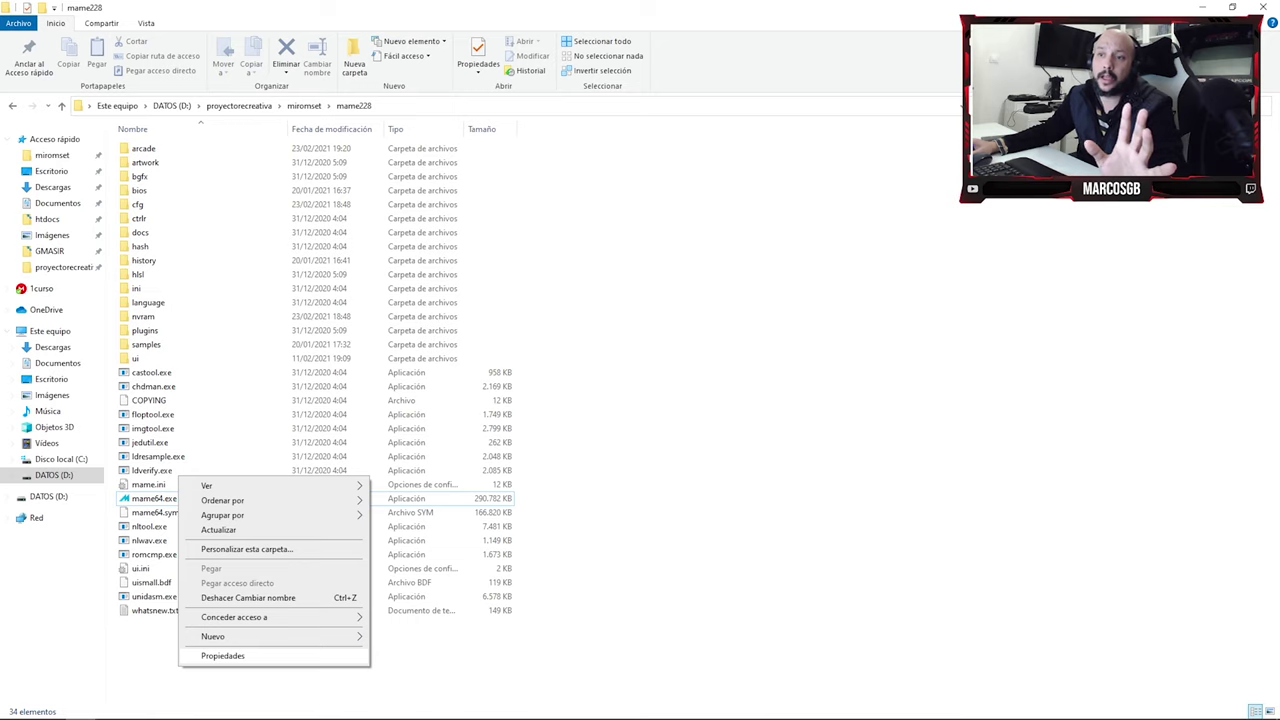
pyautogui.moveTo(250, 636)
pyautogui.click(403, 425)
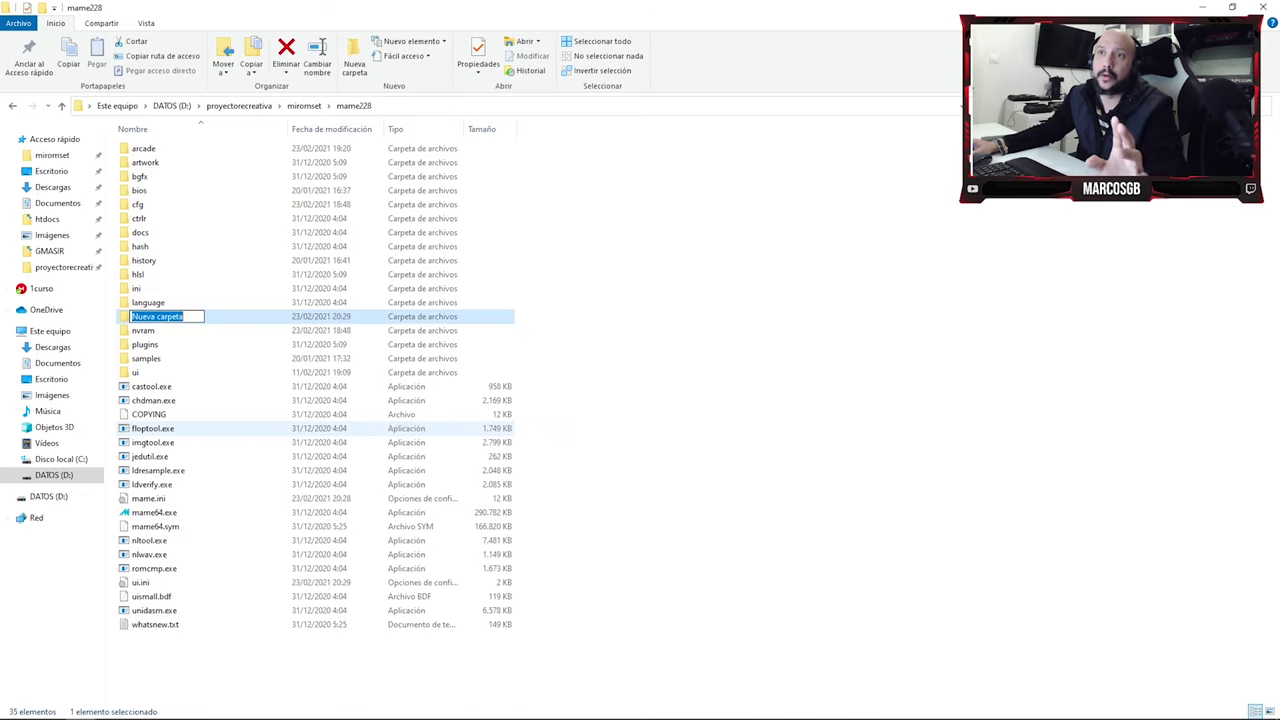
pyautogui.write('softwarel')
pyautogui.press('Return')
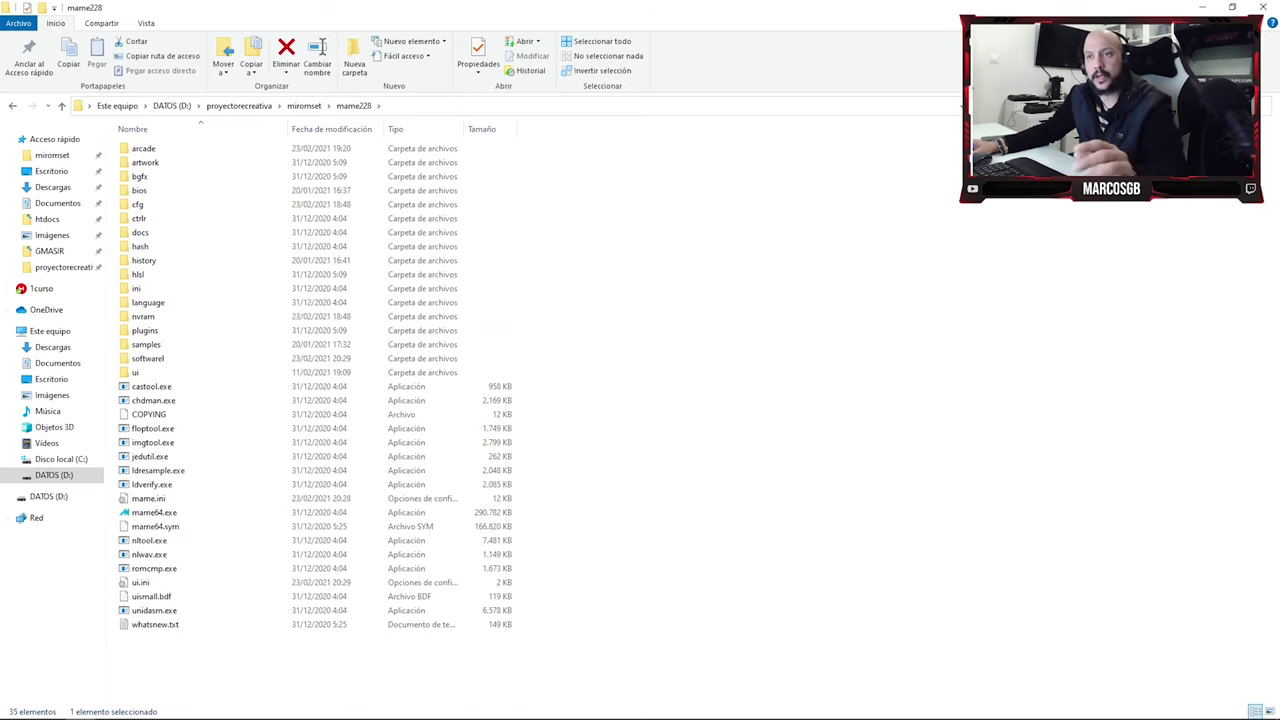
# - Capture the folder list of mame228, mark the softwarel folder with a red rectangle, and copy the screenshot
pyautogui.press('Print')
pyautogui.moveTo(0, 0); pyautogui.dragTo(640, 398)
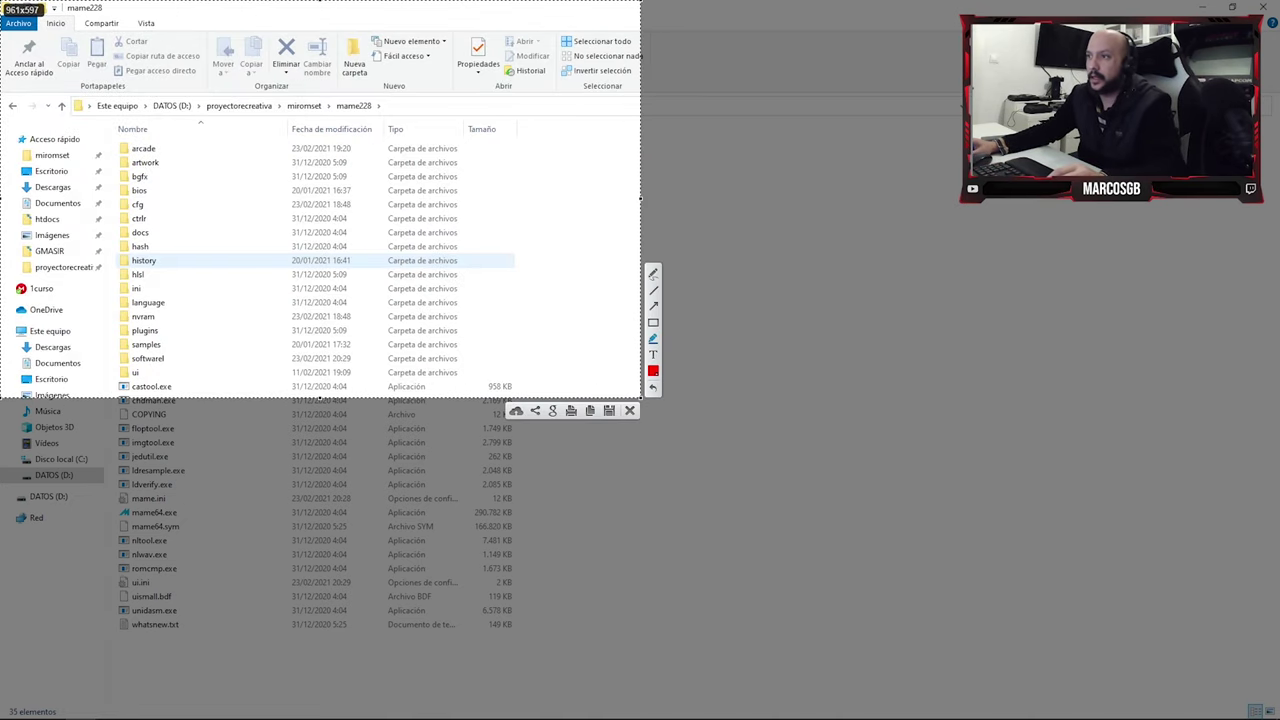
pyautogui.moveTo(98, 341); pyautogui.dragTo(193, 379)
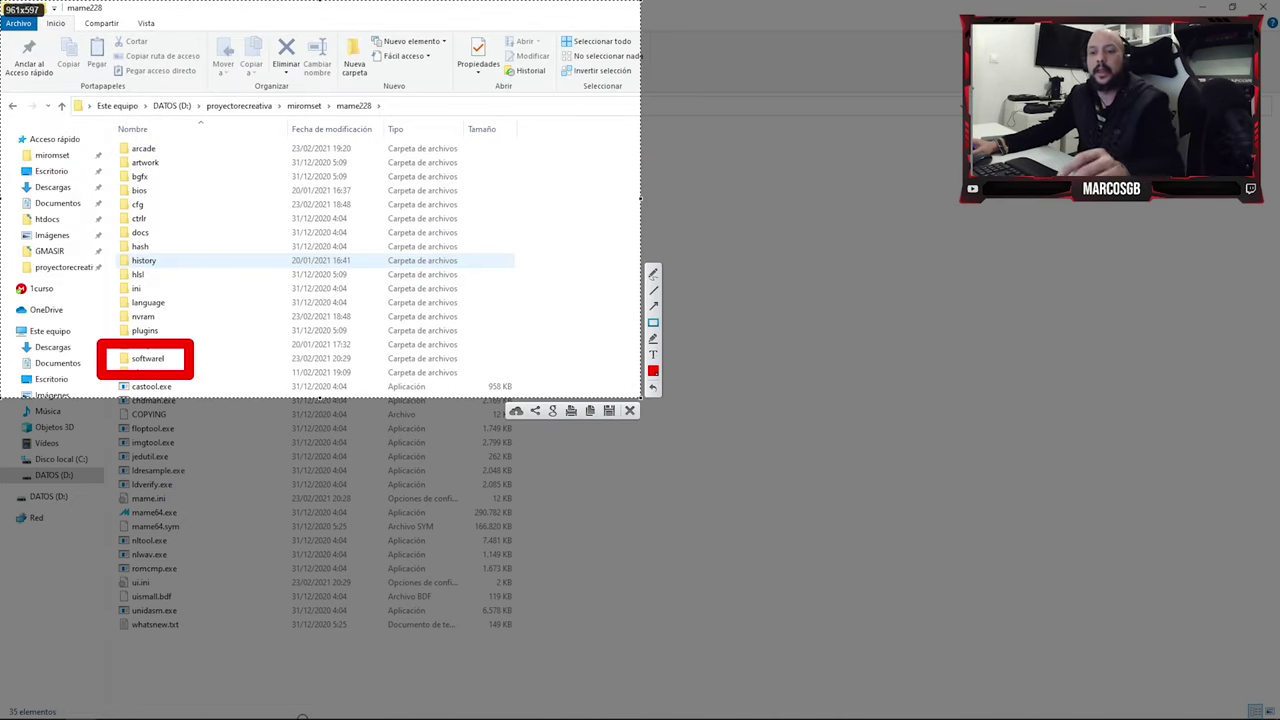
pyautogui.hotkey('ctrl', 'c')
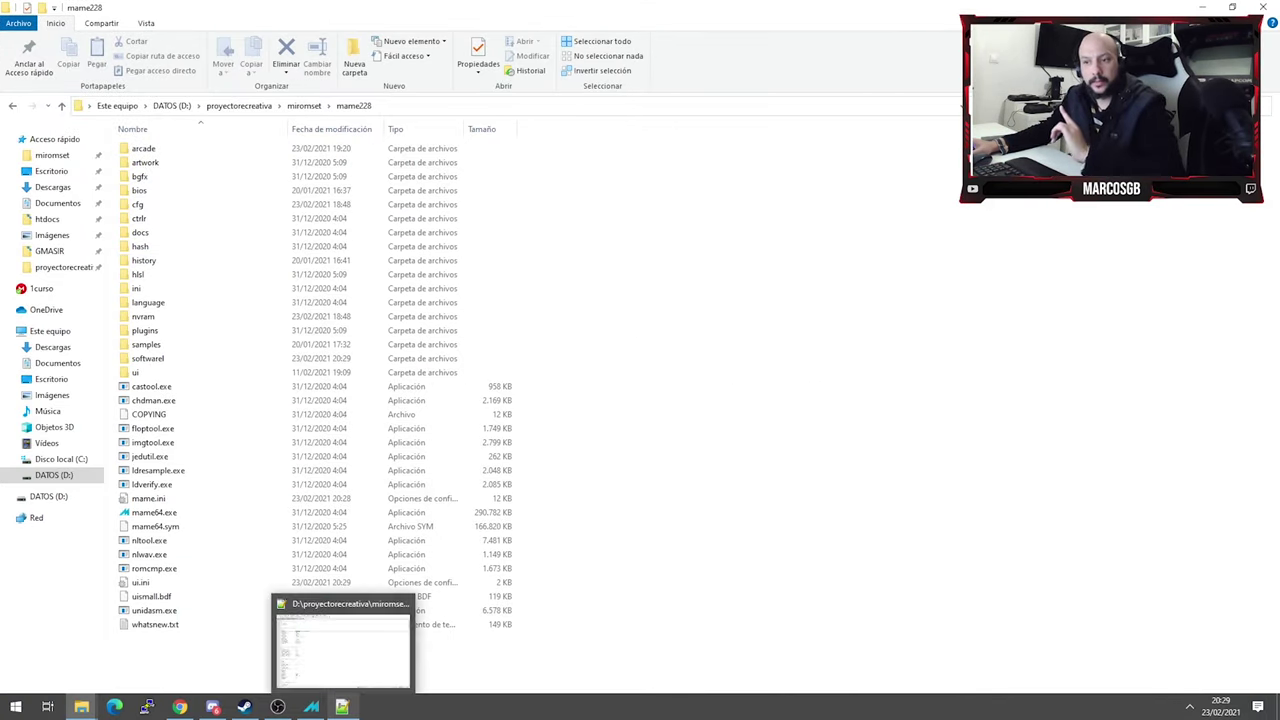
# - In miromset\software, delete the cmp4038a_64 folder and extract cmp4038a_64.zip into a fresh folder of the same name
pyautogui.click(303, 105)
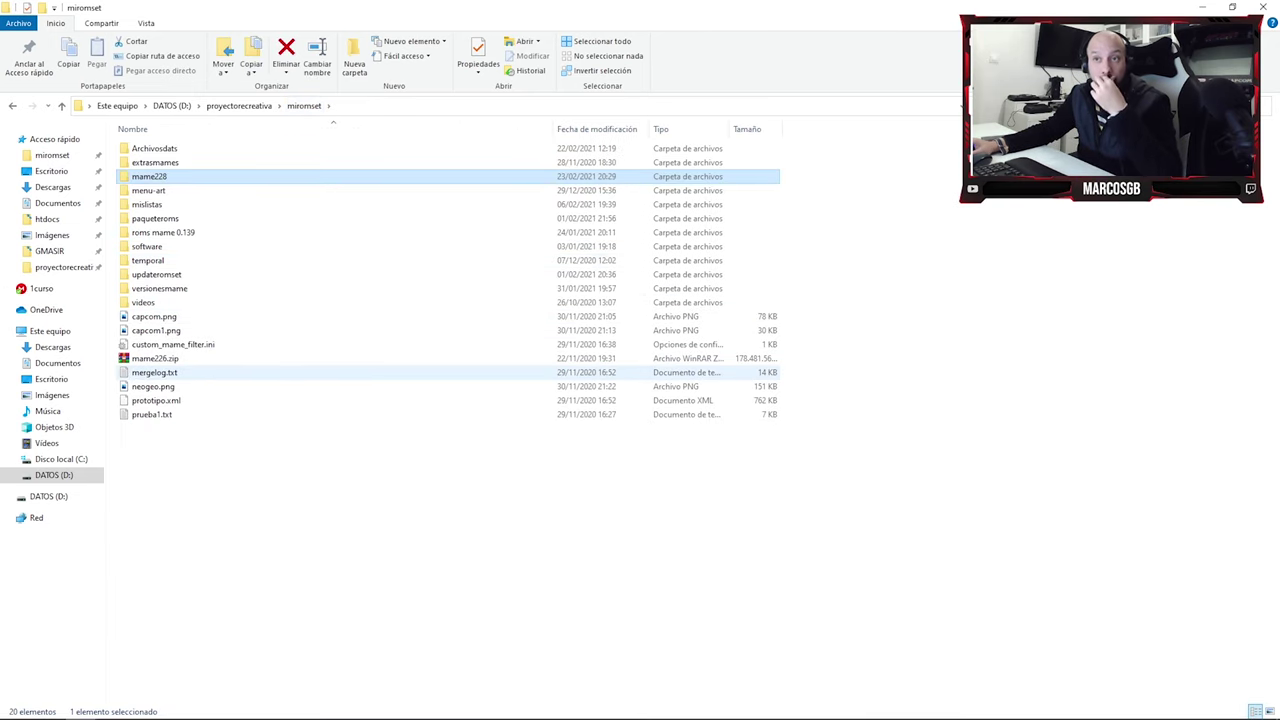
pyautogui.click(147, 260)
pyautogui.doubleClick(147, 246)
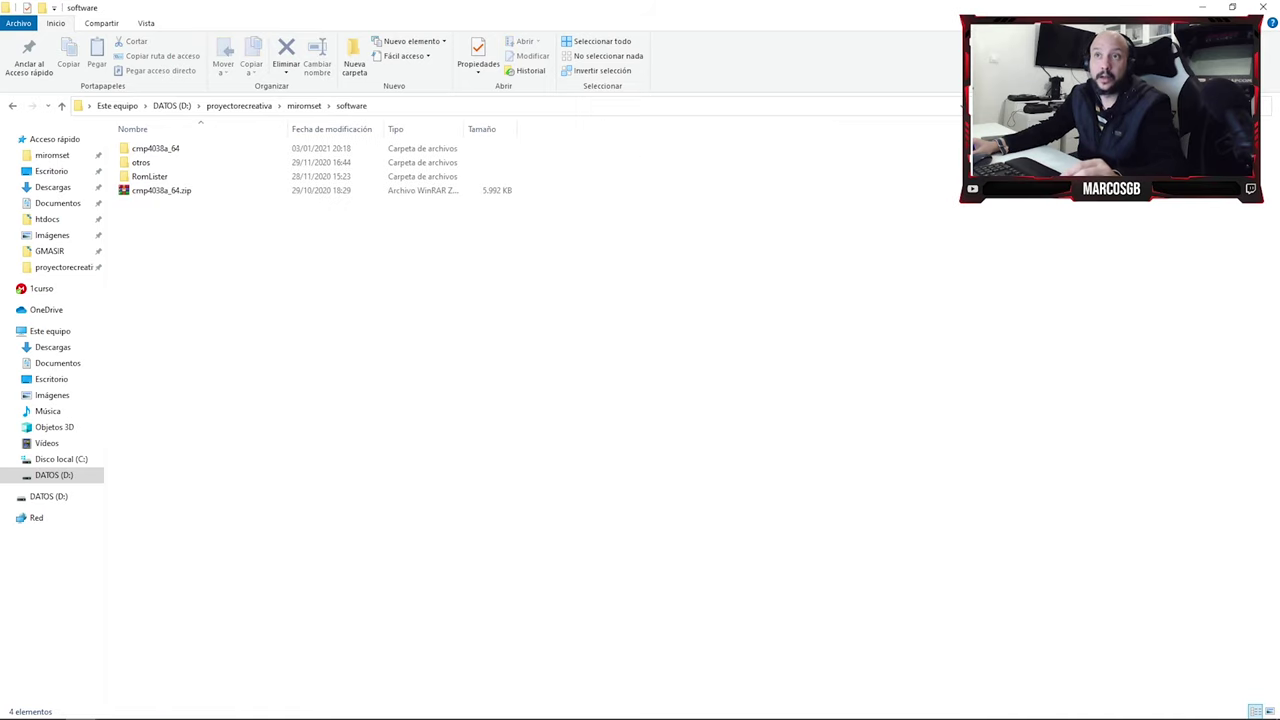
pyautogui.click(155, 148)
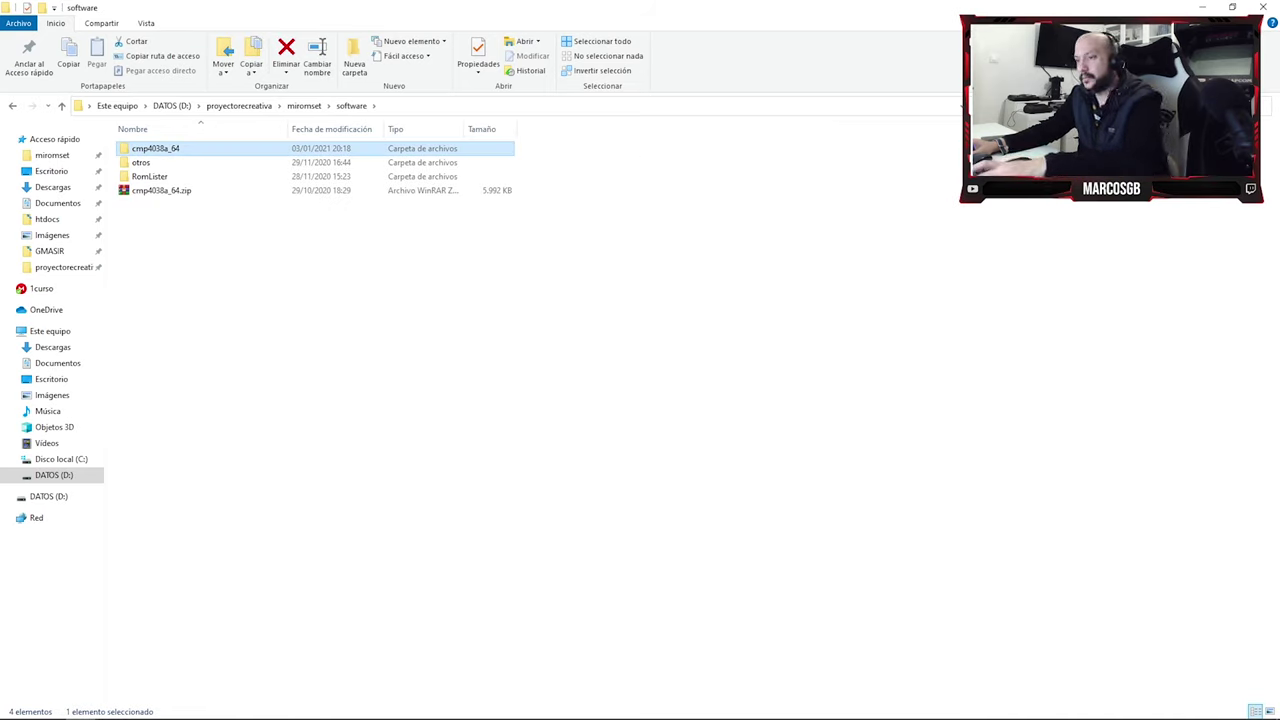
pyautogui.press('Delete')
pyautogui.click(190, 176)
pyautogui.rightClick(192, 174)
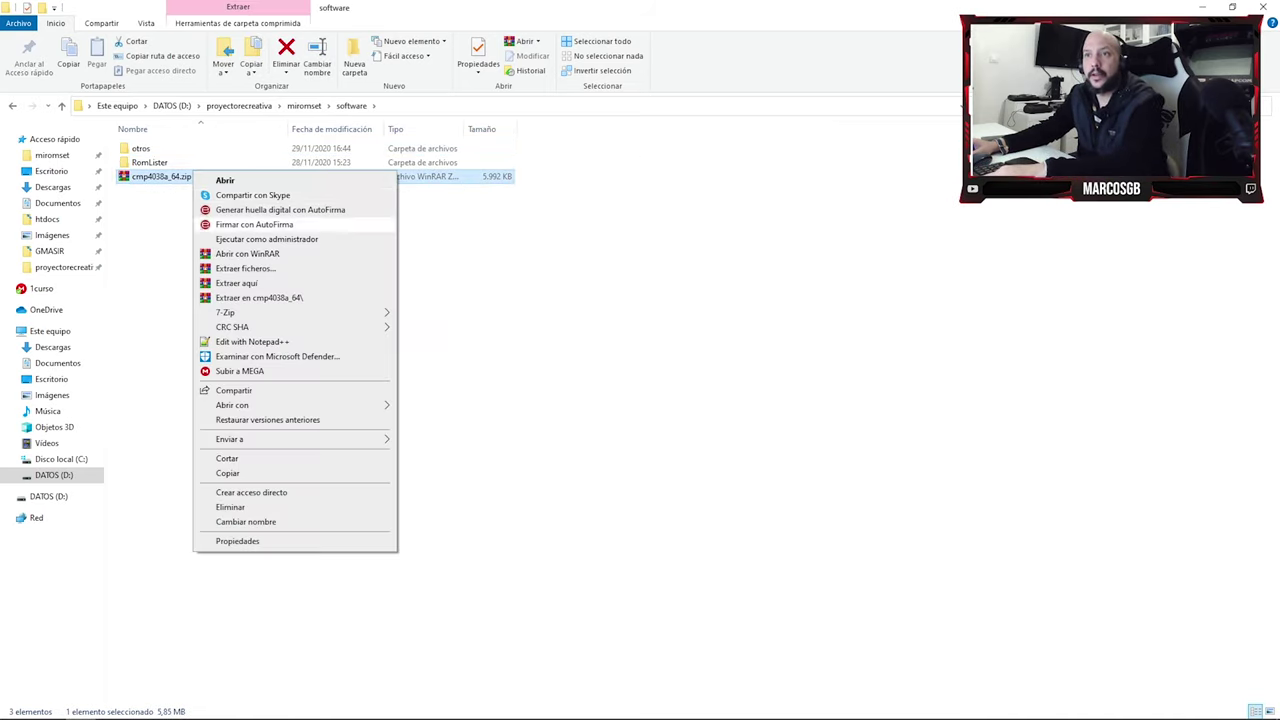
pyautogui.click(250, 298)
# - Copy MAME 0.228 (Home).dat from Archivosdats\MAME_Dats_228\DATs and return to the miromset folder
pyautogui.click(304, 105)
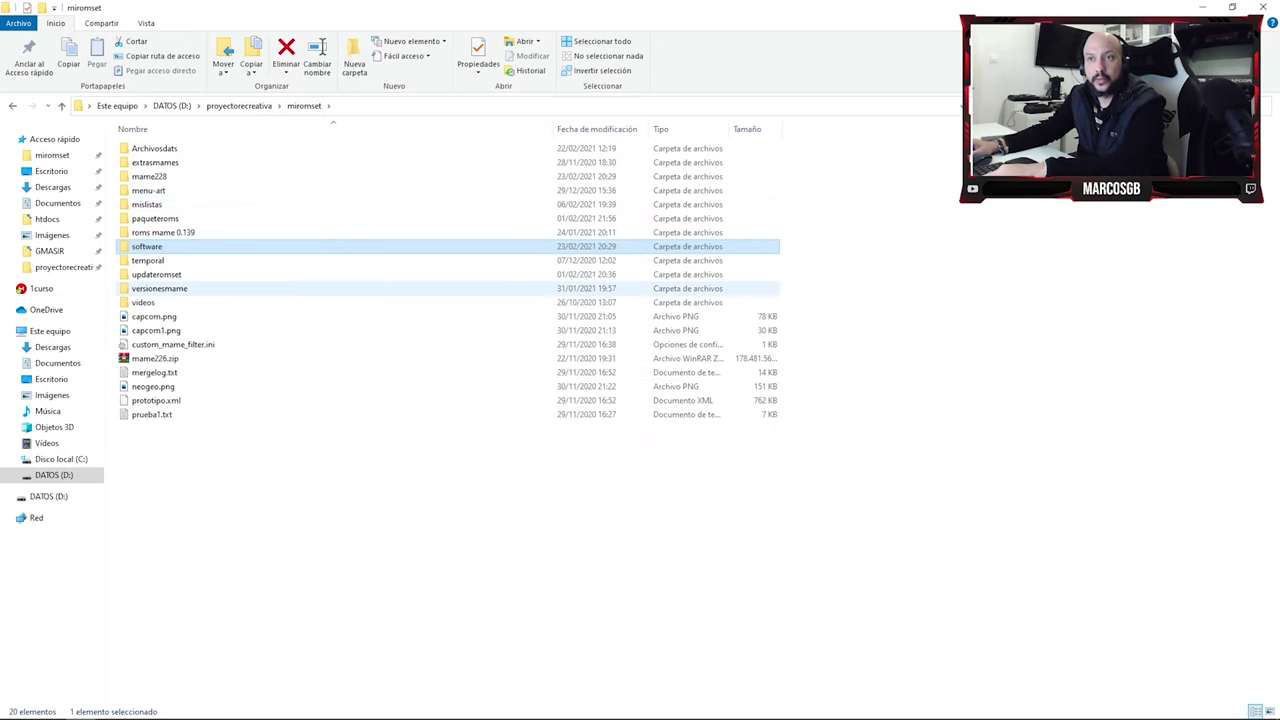
pyautogui.doubleClick(154, 148)
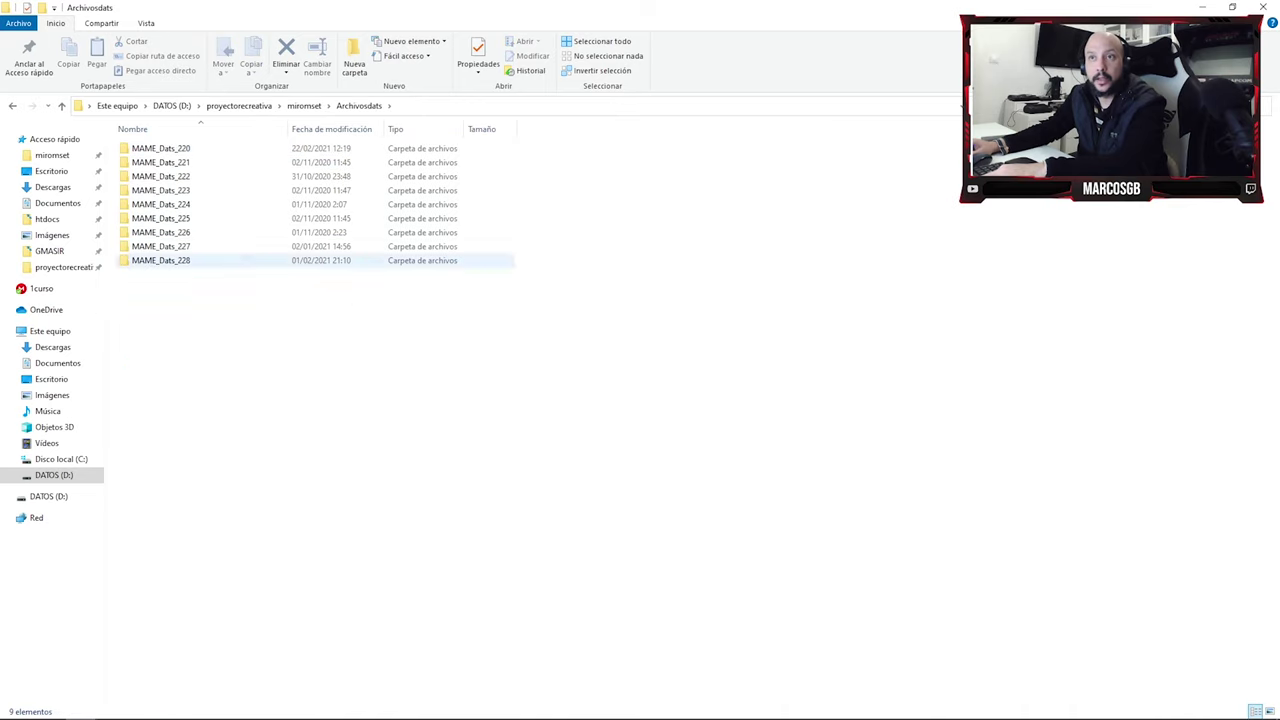
pyautogui.doubleClick(150, 260)
pyautogui.doubleClick(140, 148)
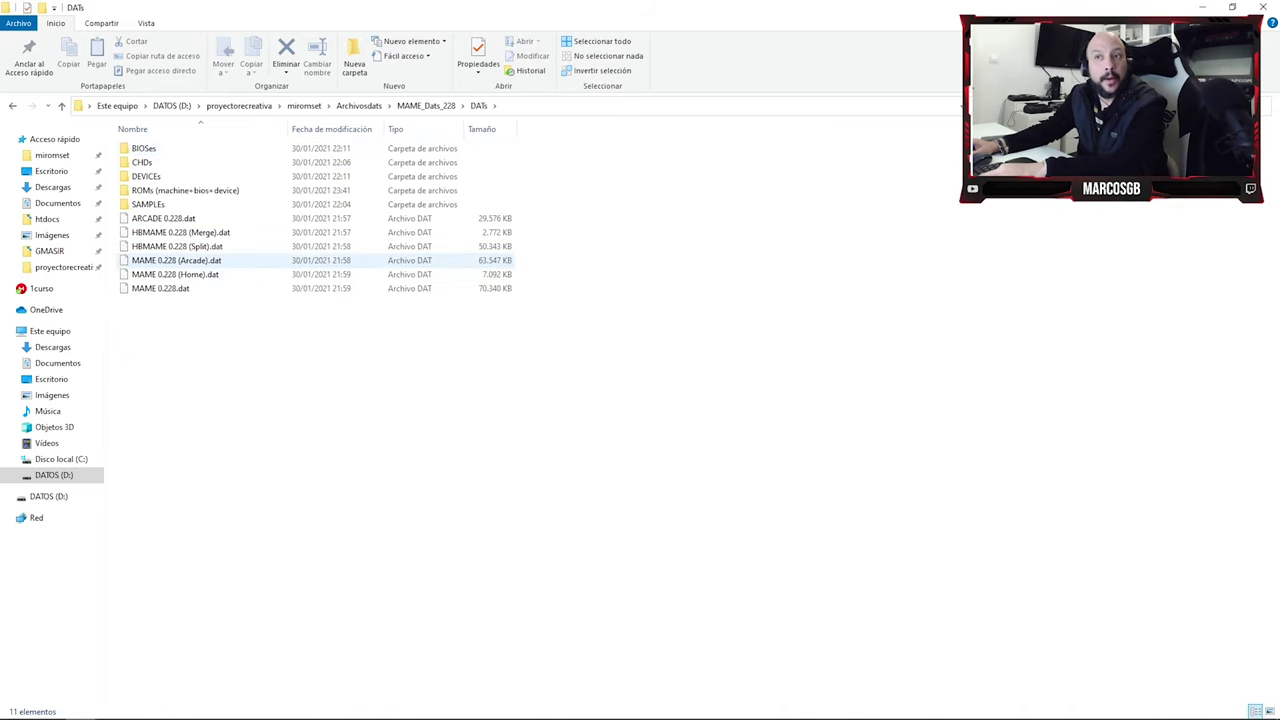
pyautogui.rightClick(194, 275)
pyautogui.click(228, 561)
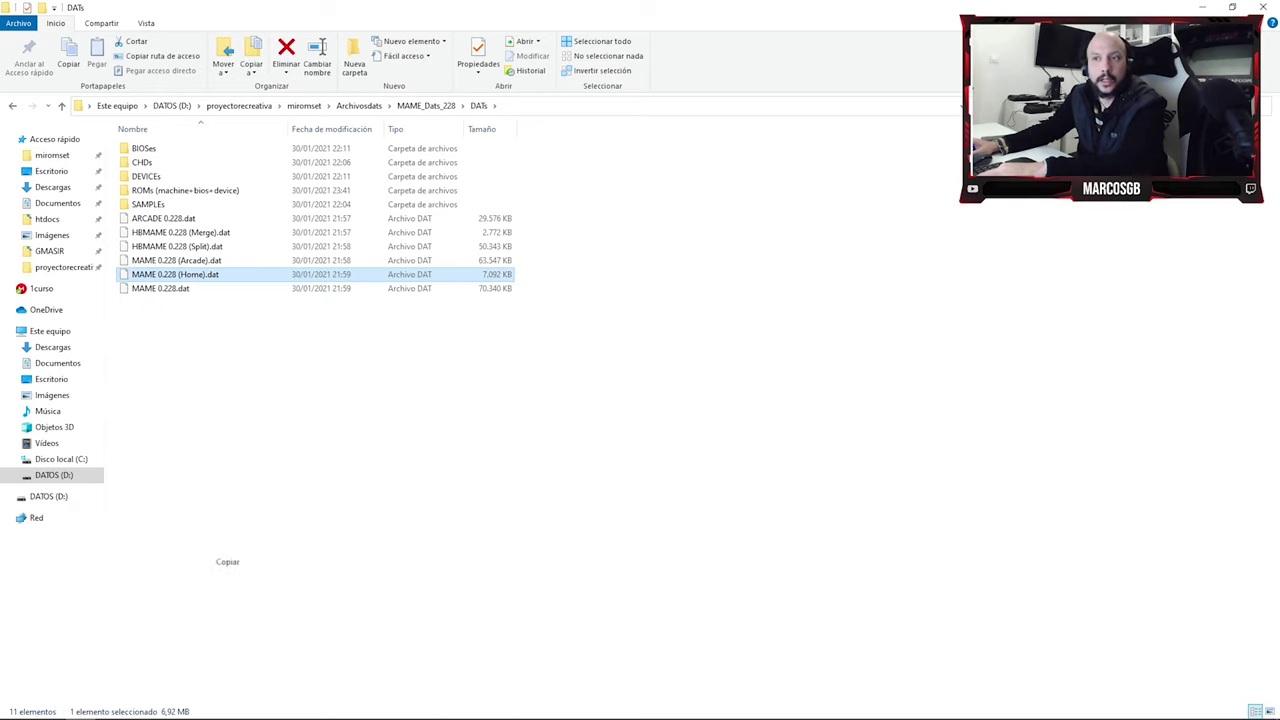
pyautogui.hotkey('alt', 'Up')
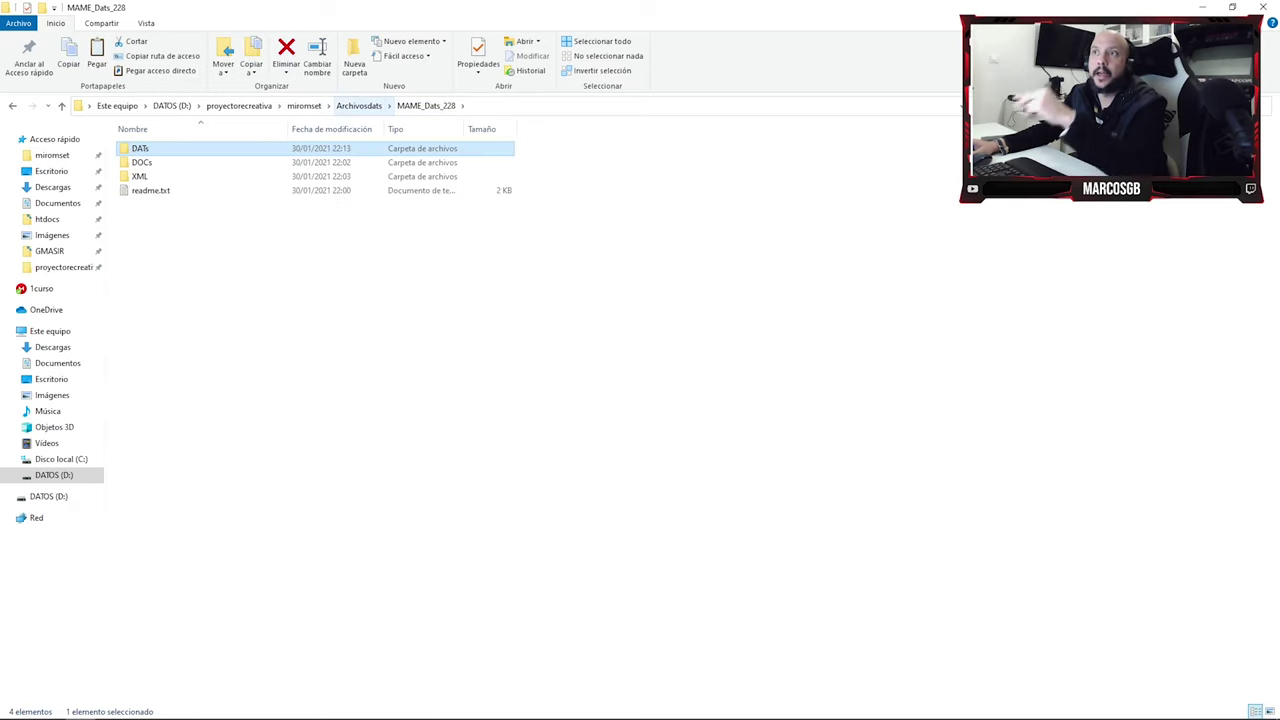
pyautogui.hotkey('alt', 'Up')
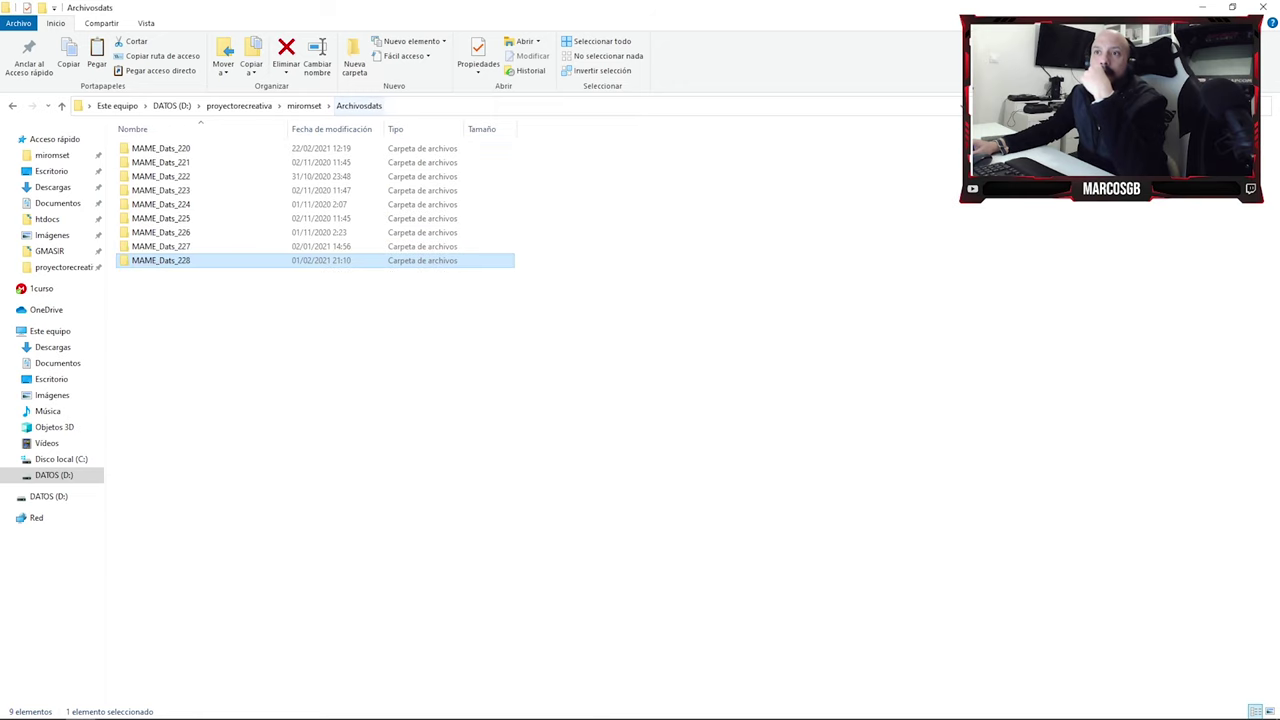
pyautogui.hotkey('alt', 'Up')
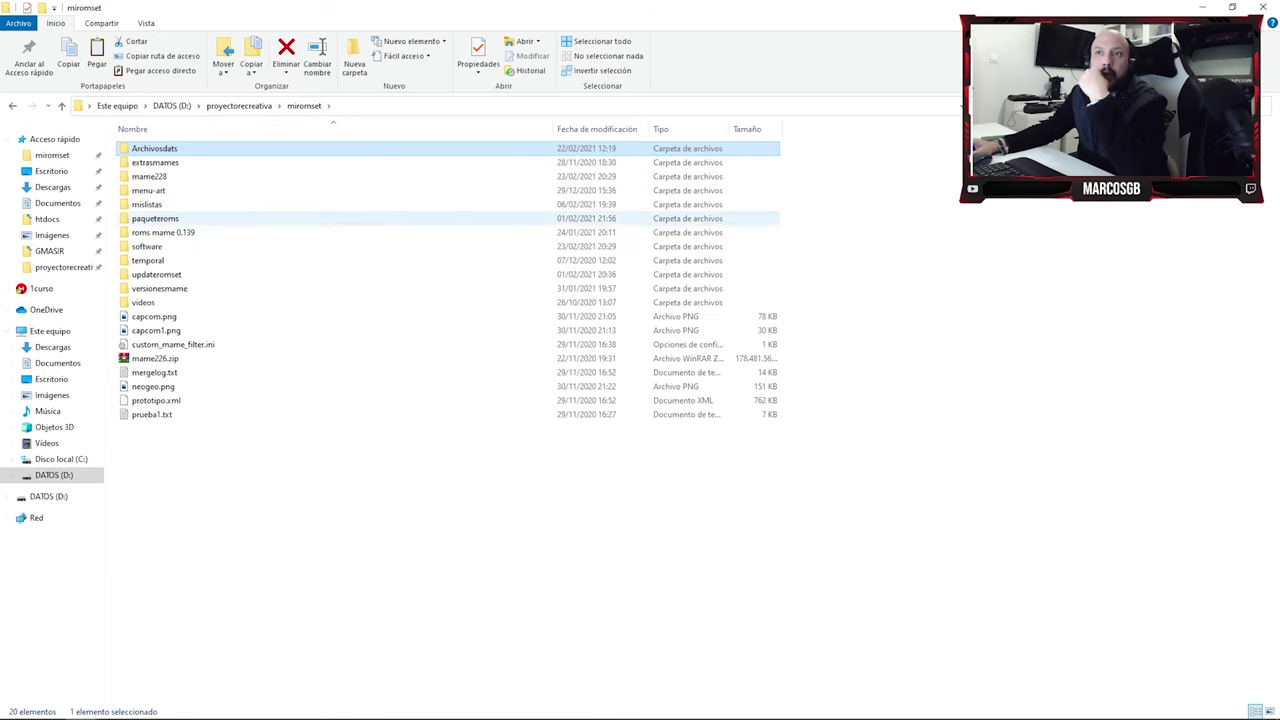
pyautogui.doubleClick(149, 176)
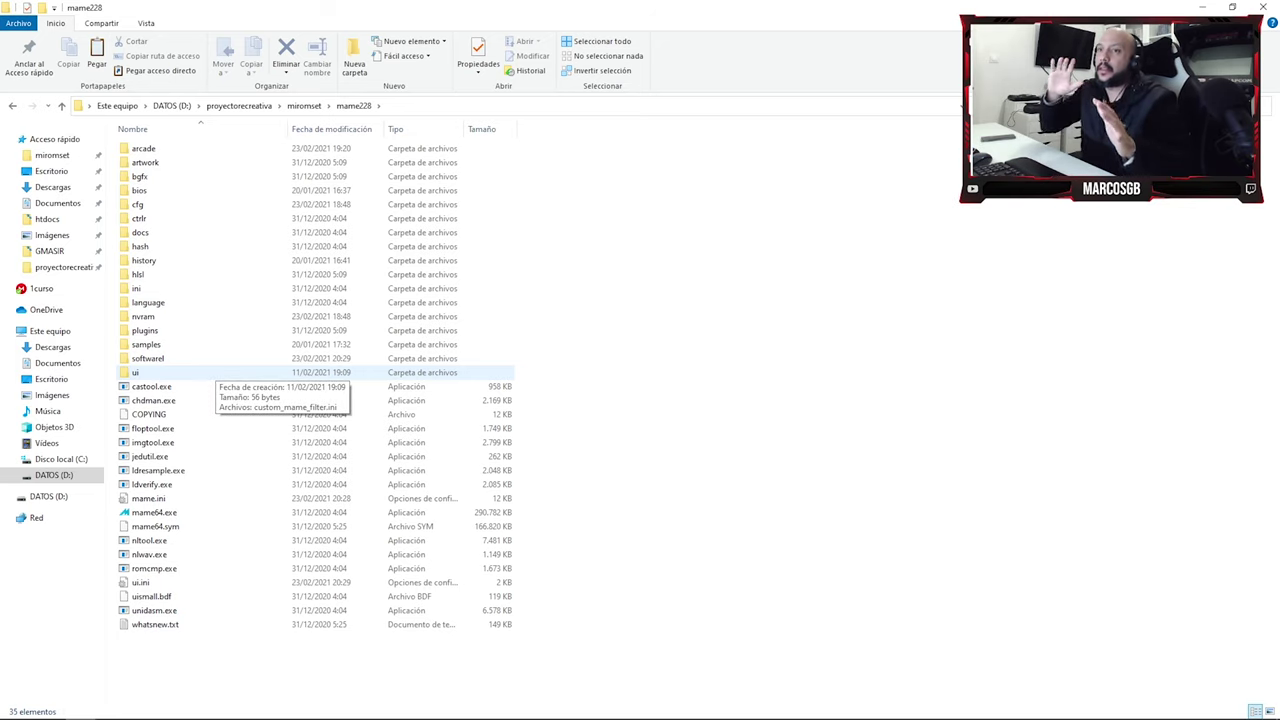
pyautogui.rightClick(175, 481)
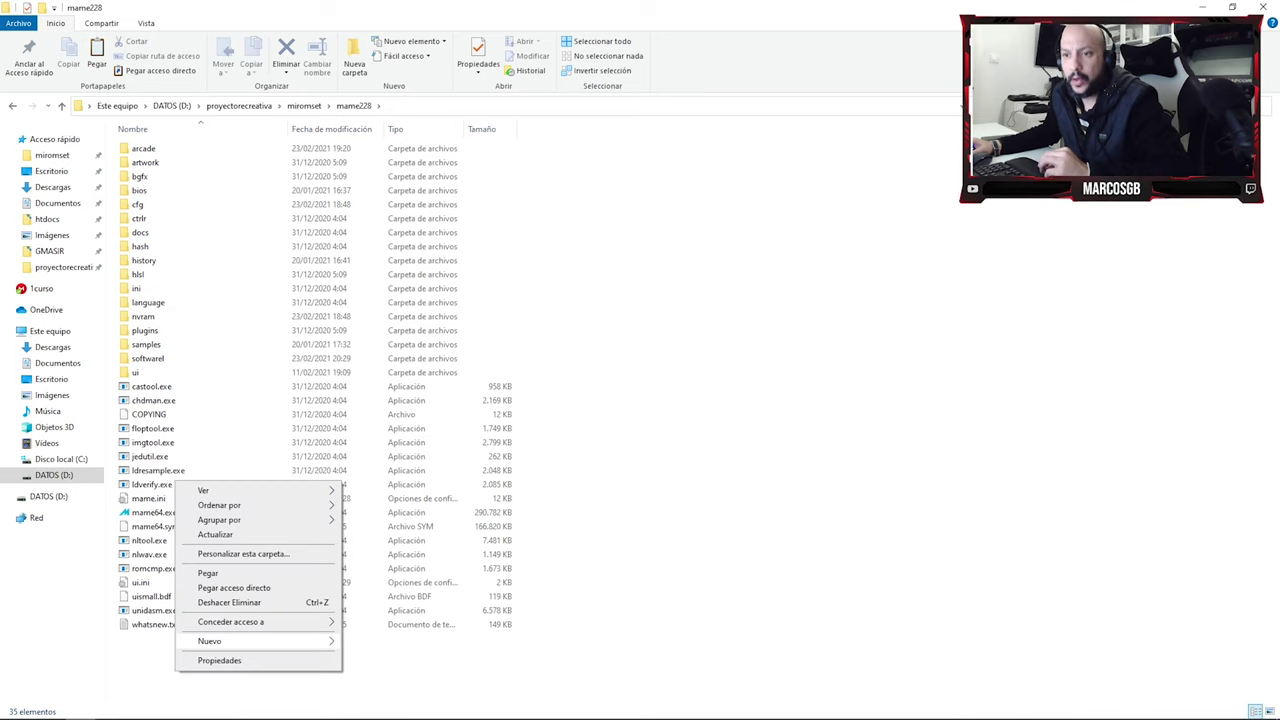
pyautogui.press('Escape')
pyautogui.click(304, 105)
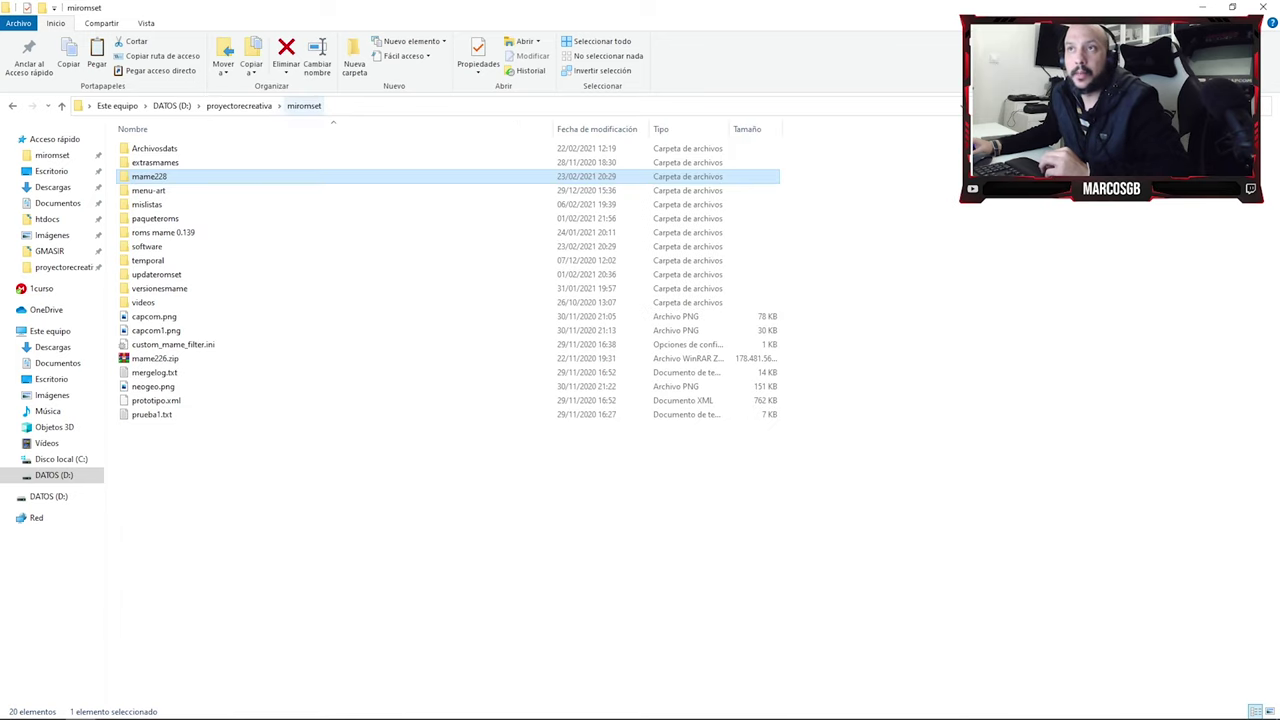
pyautogui.click(239, 105)
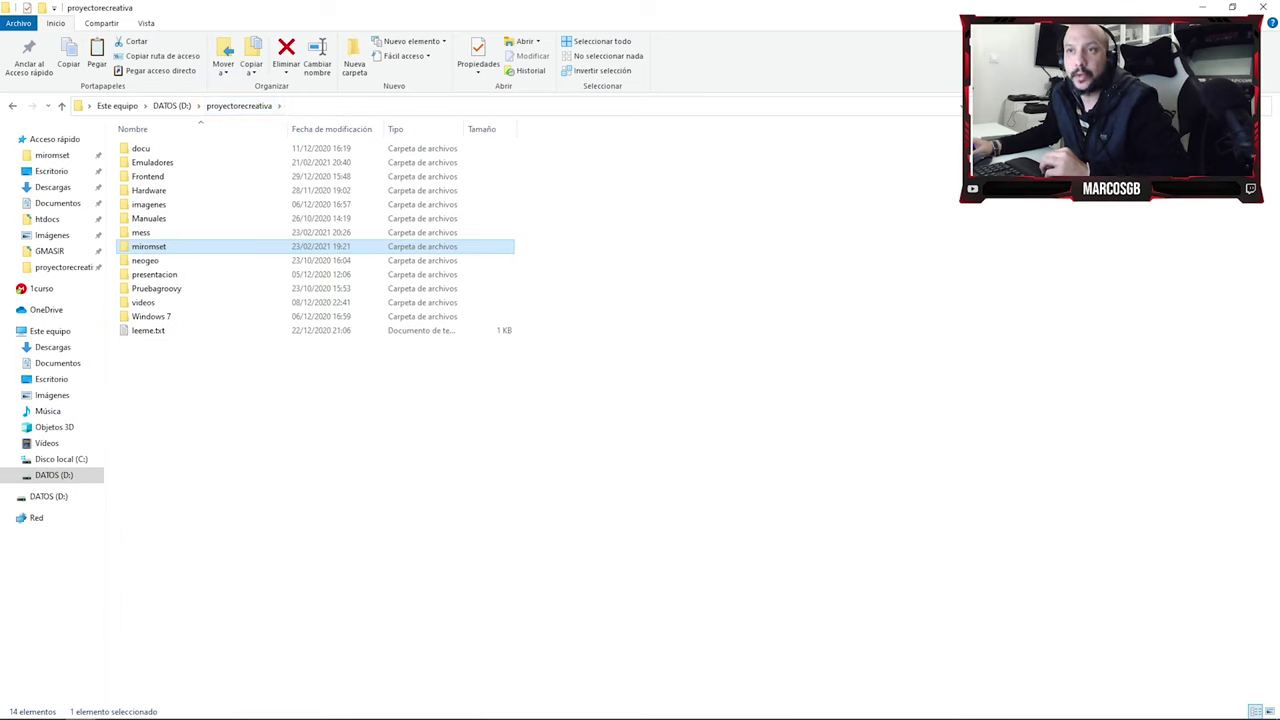
pyautogui.doubleClick(150, 246)
# - Paste the copied MAME 0.228 (Home).dat into the datfiles folder of software\cmp4038a_64
pyautogui.doubleClick(147, 246)
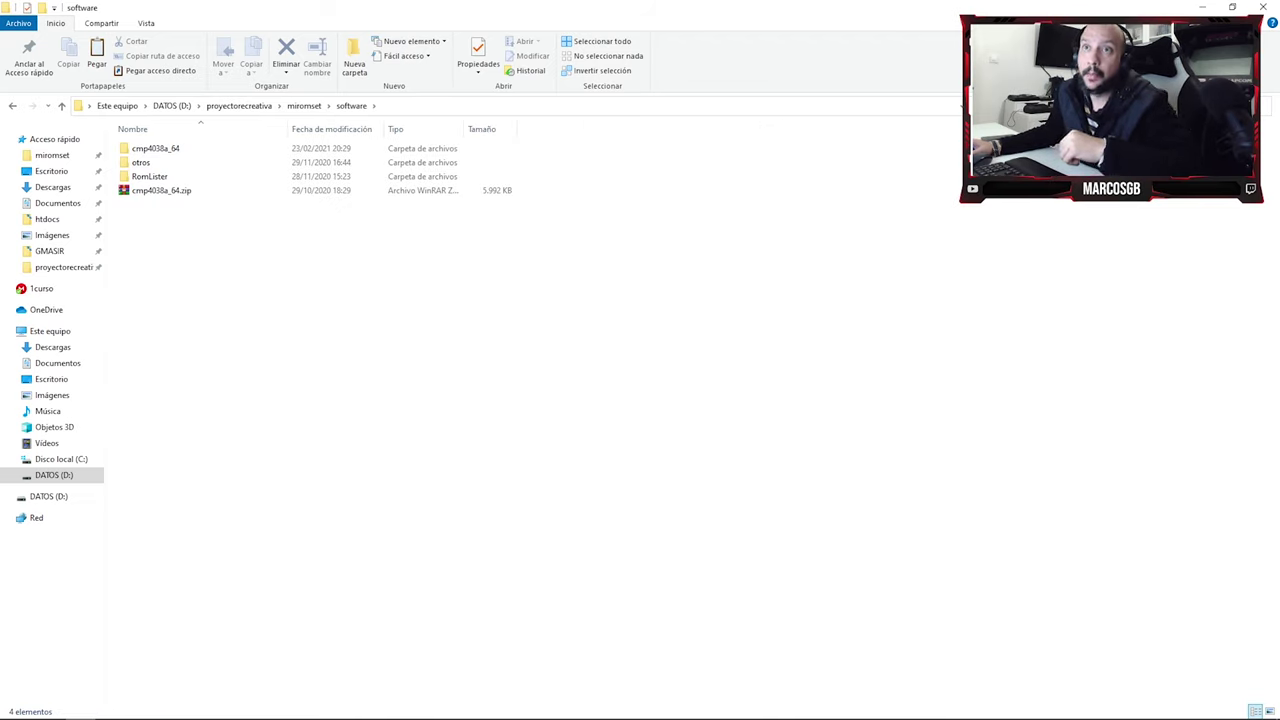
pyautogui.doubleClick(155, 148)
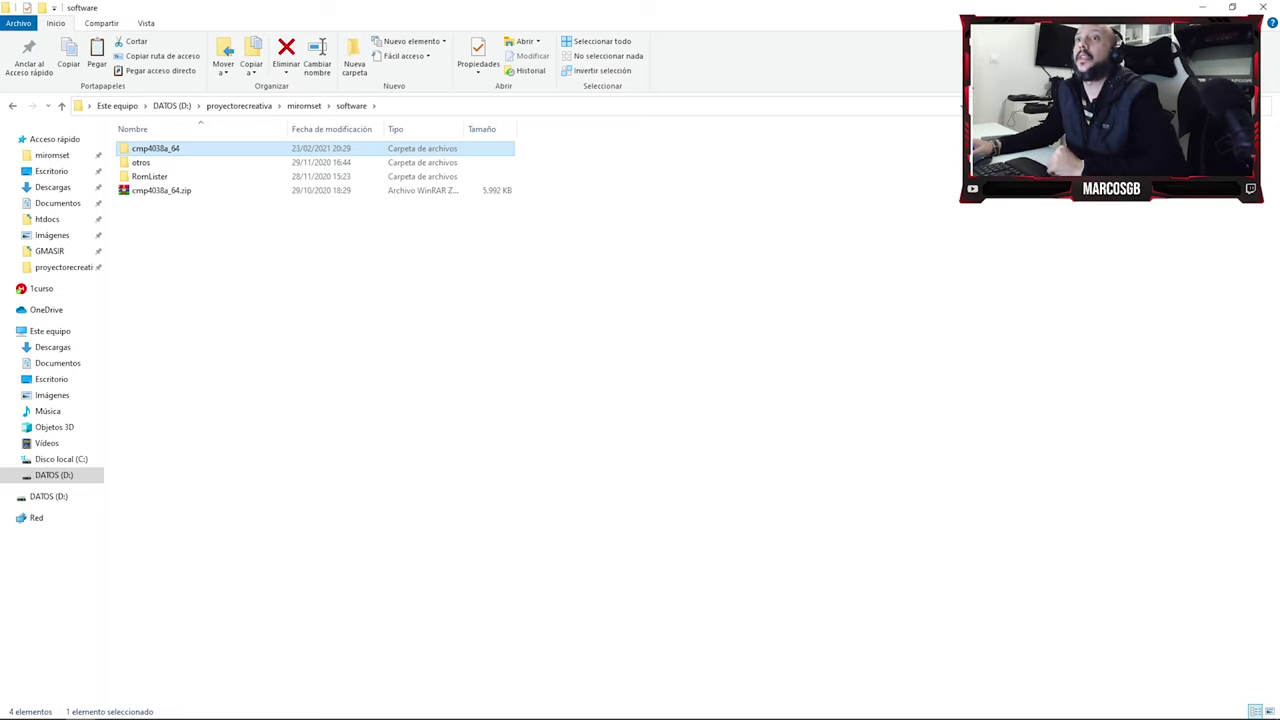
pyautogui.doubleClick(144, 176)
pyautogui.rightClick(421, 383)
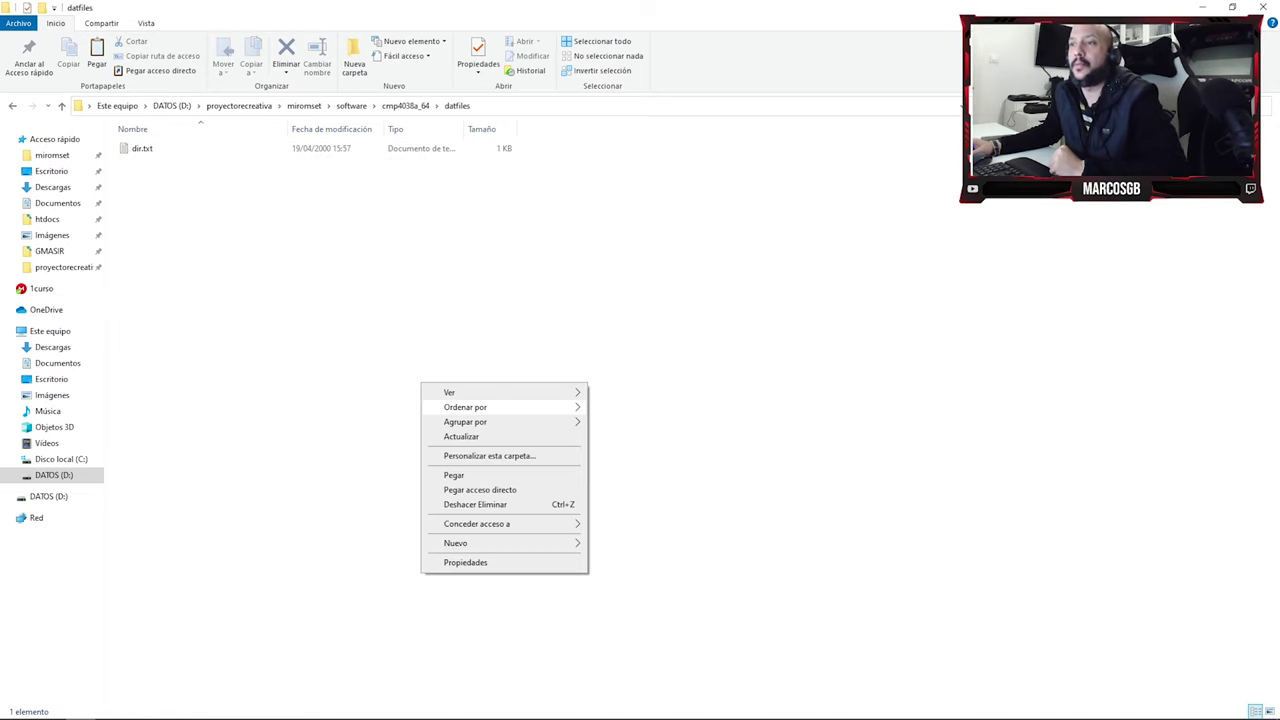
pyautogui.click(405, 105)
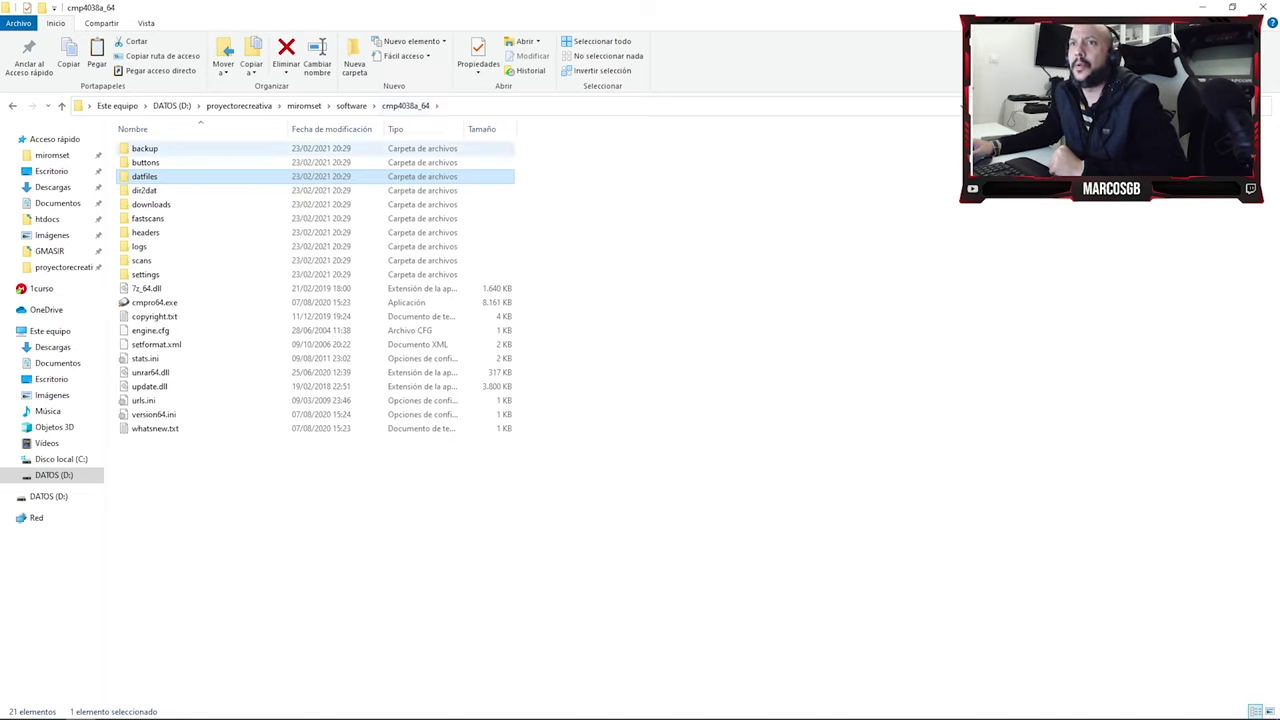
pyautogui.doubleClick(144, 190)
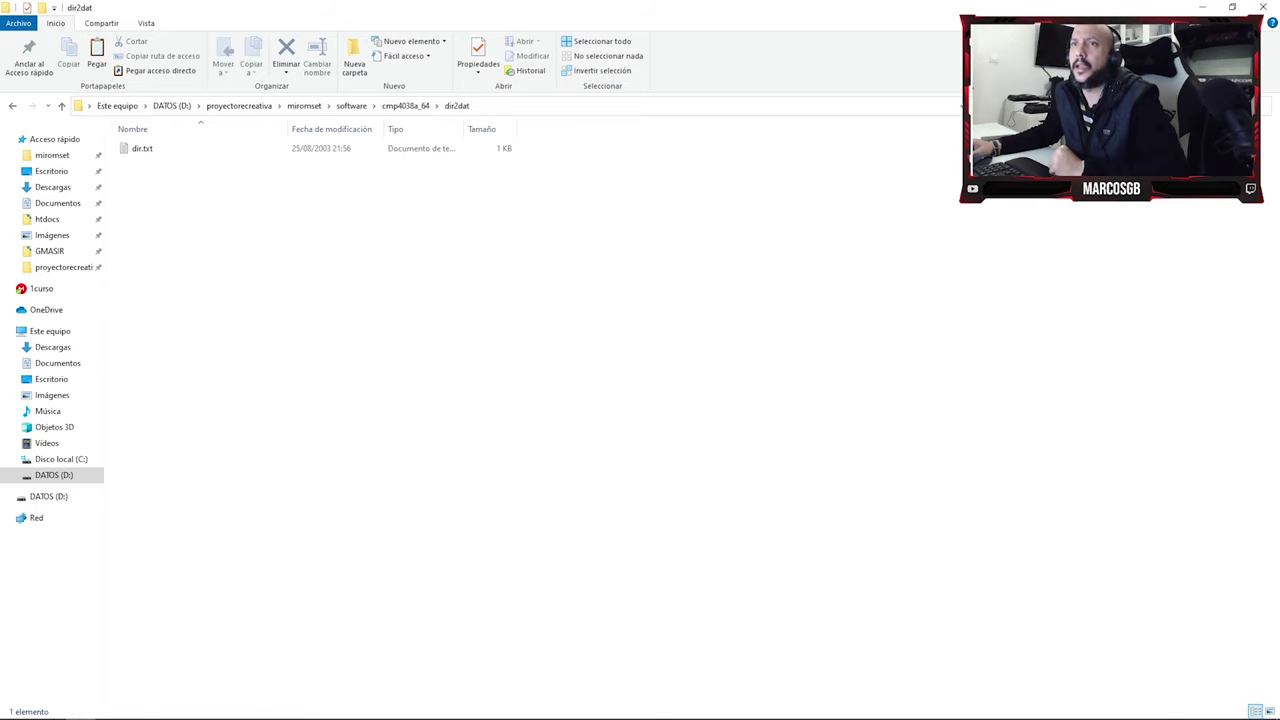
pyautogui.click(405, 105)
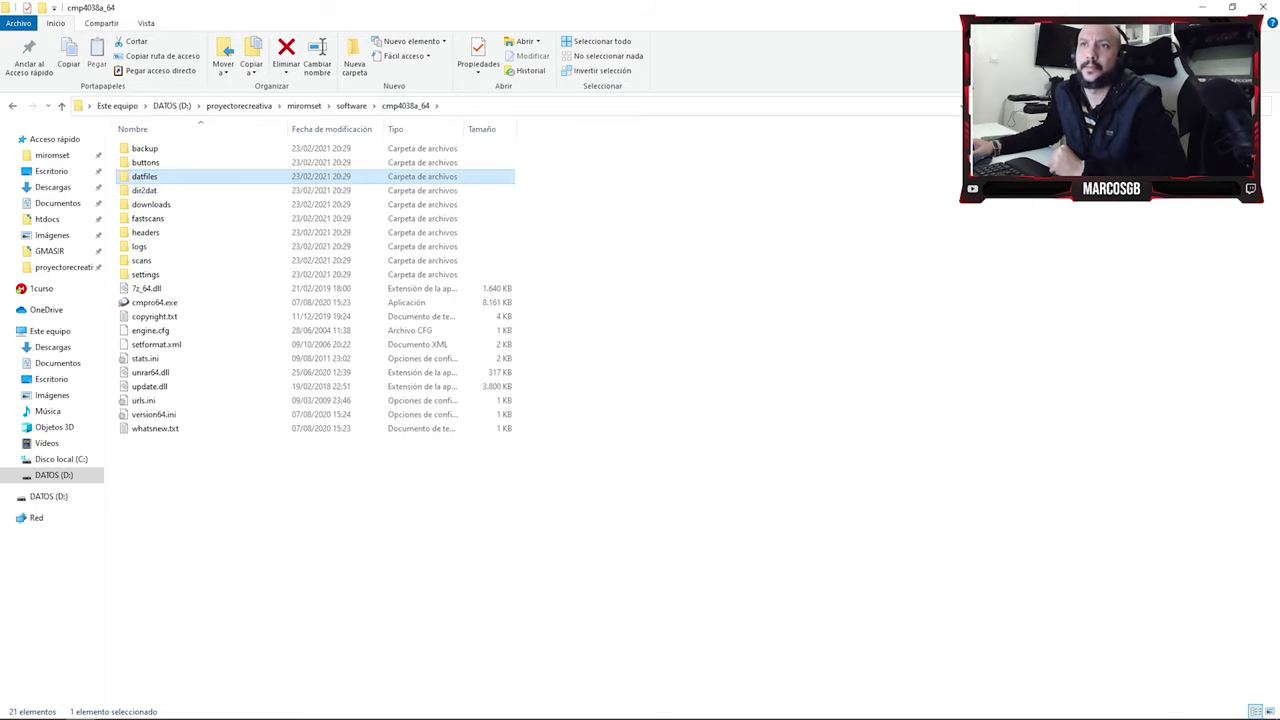
pyautogui.doubleClick(144, 176)
pyautogui.rightClick(234, 243)
pyautogui.click(265, 333)
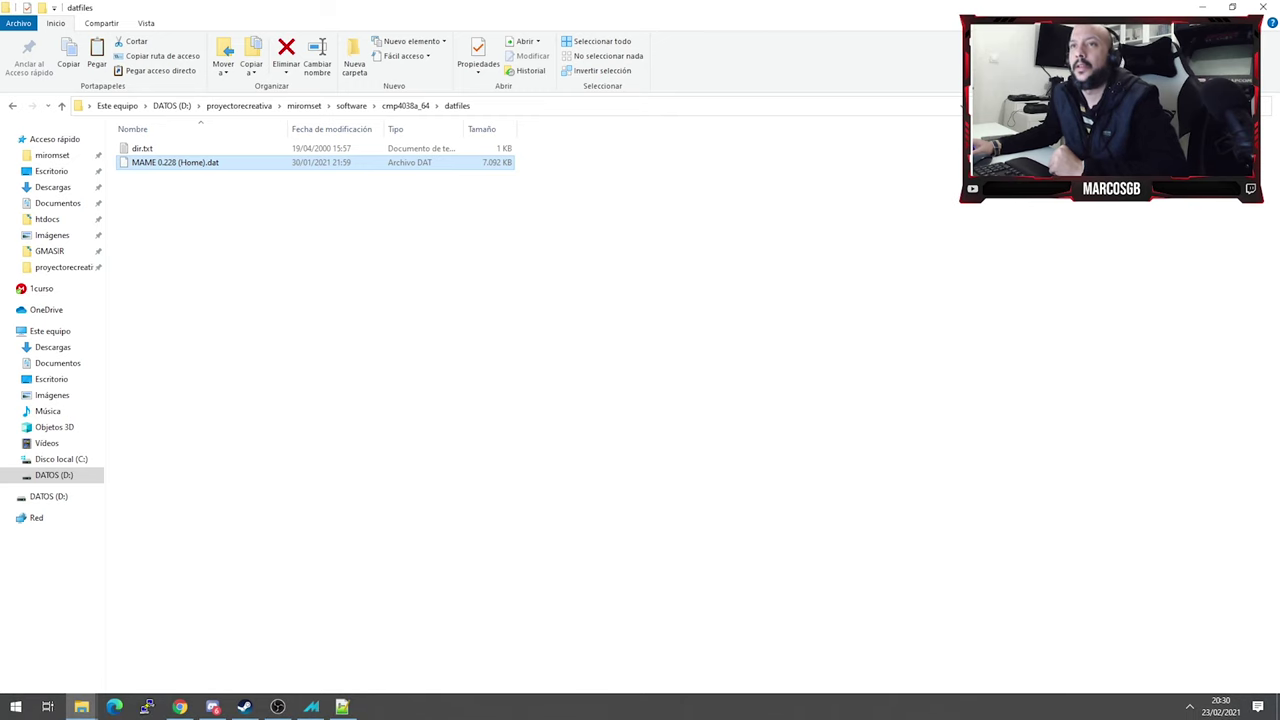
# - Launch cmpro64.exe from the cmp4038a_64 folder and dismiss its welcome message
pyautogui.click(405, 105)
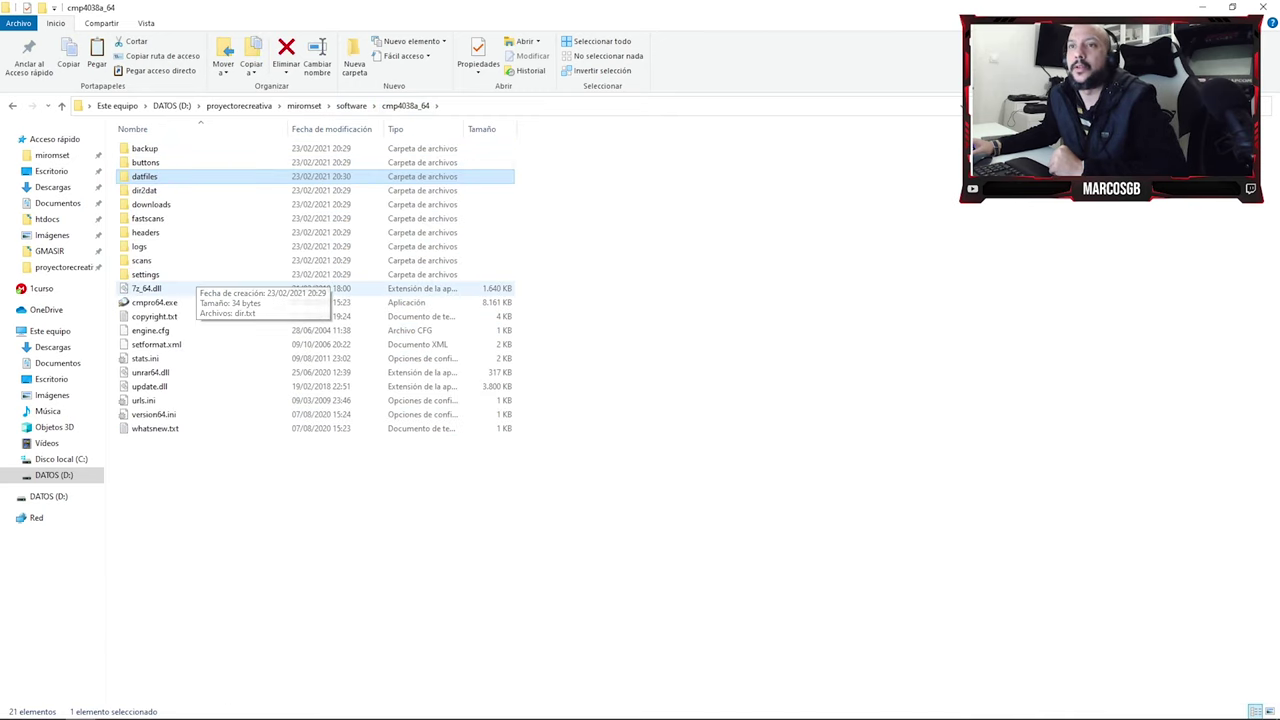
pyautogui.click(150, 302)
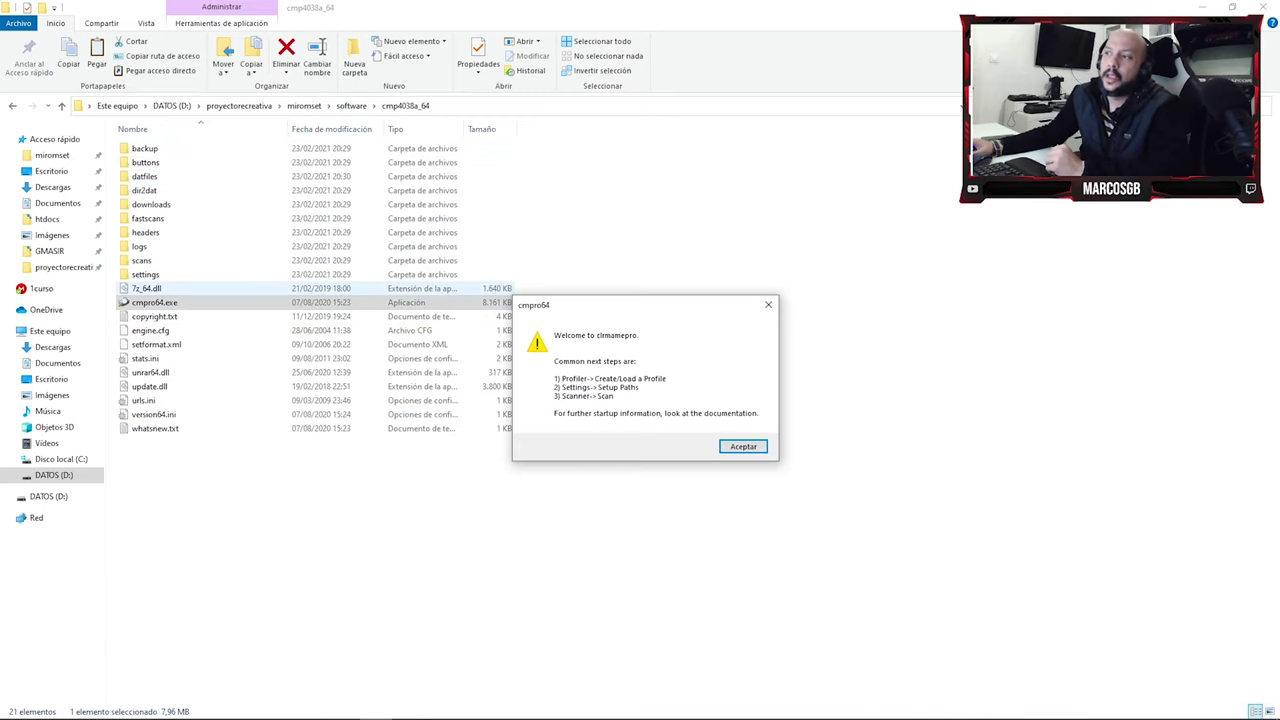
pyautogui.click(742, 446)
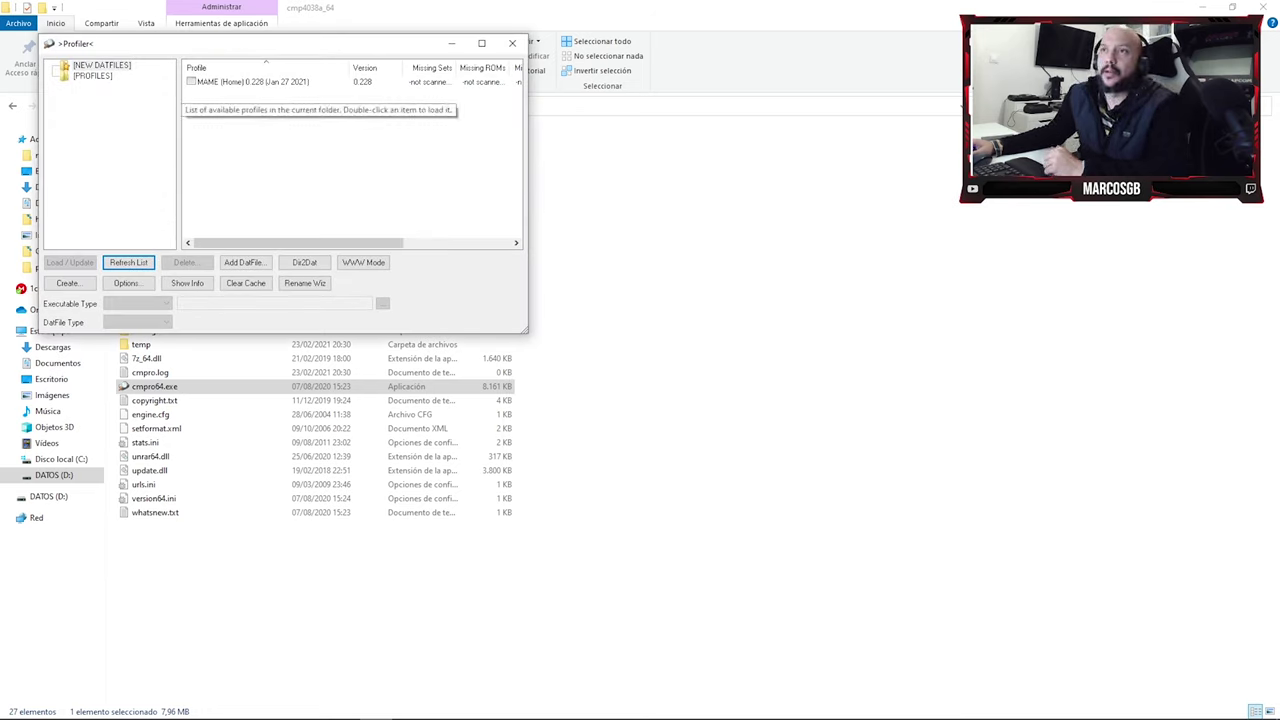
# - Load the MAME (Home) 0.228 profile with new default settings and accept the datfile problem notices
pyautogui.click(253, 81)
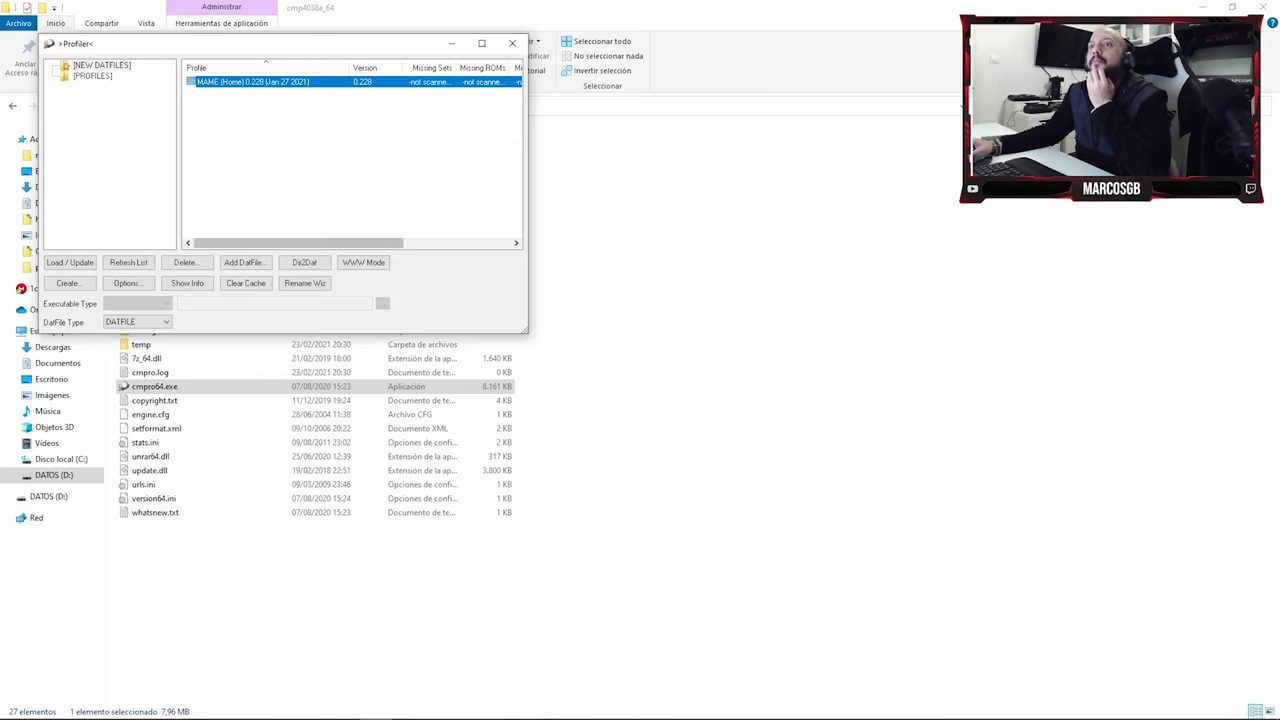
pyautogui.doubleClick(258, 82)
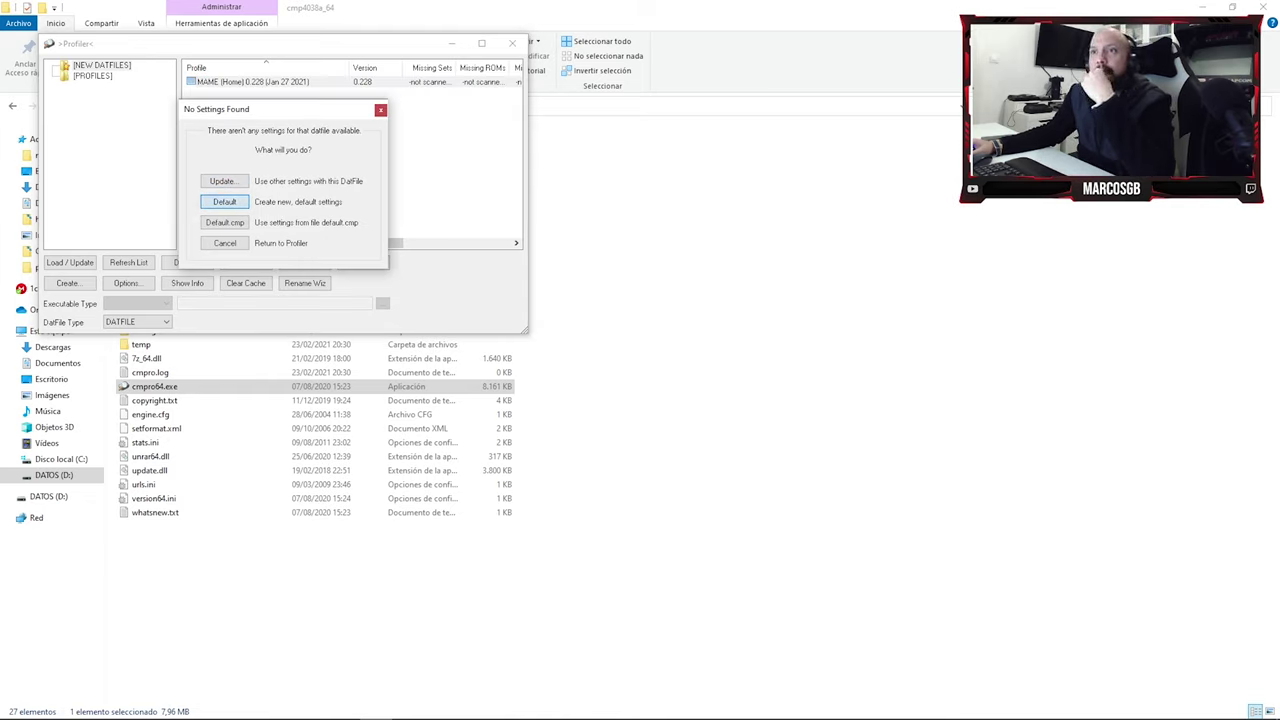
pyautogui.click(224, 201)
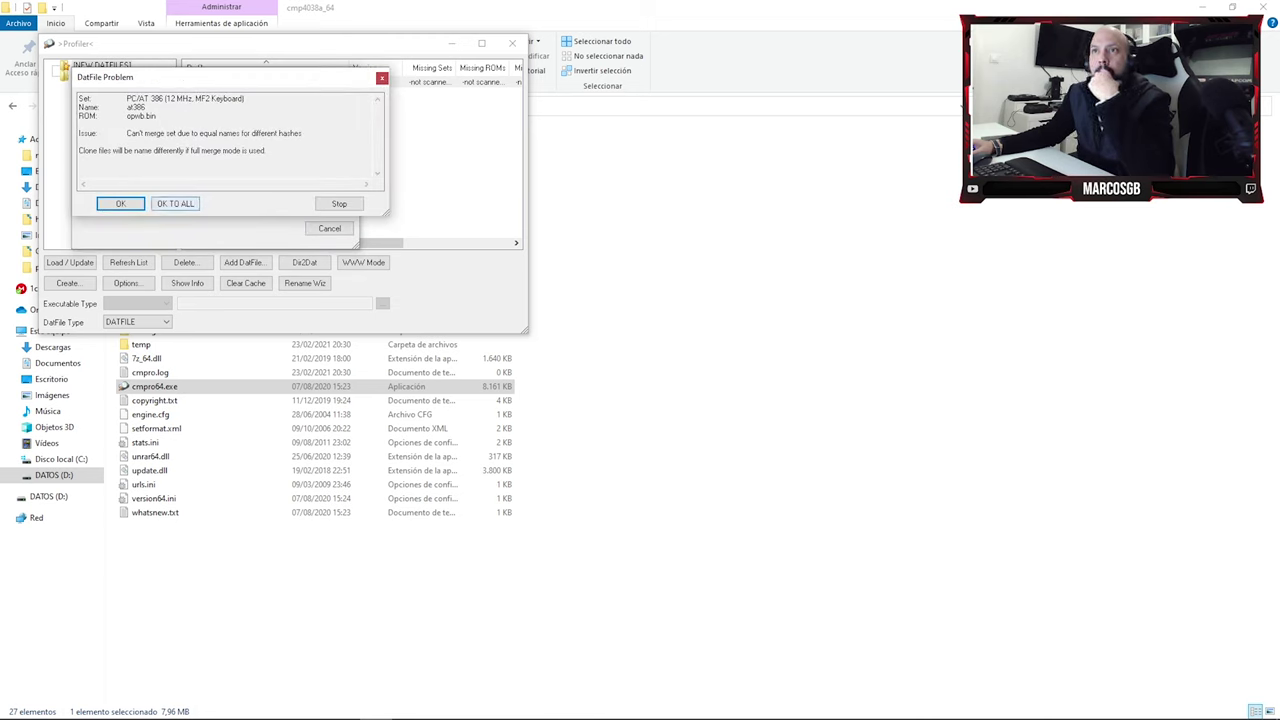
pyautogui.press('Return')
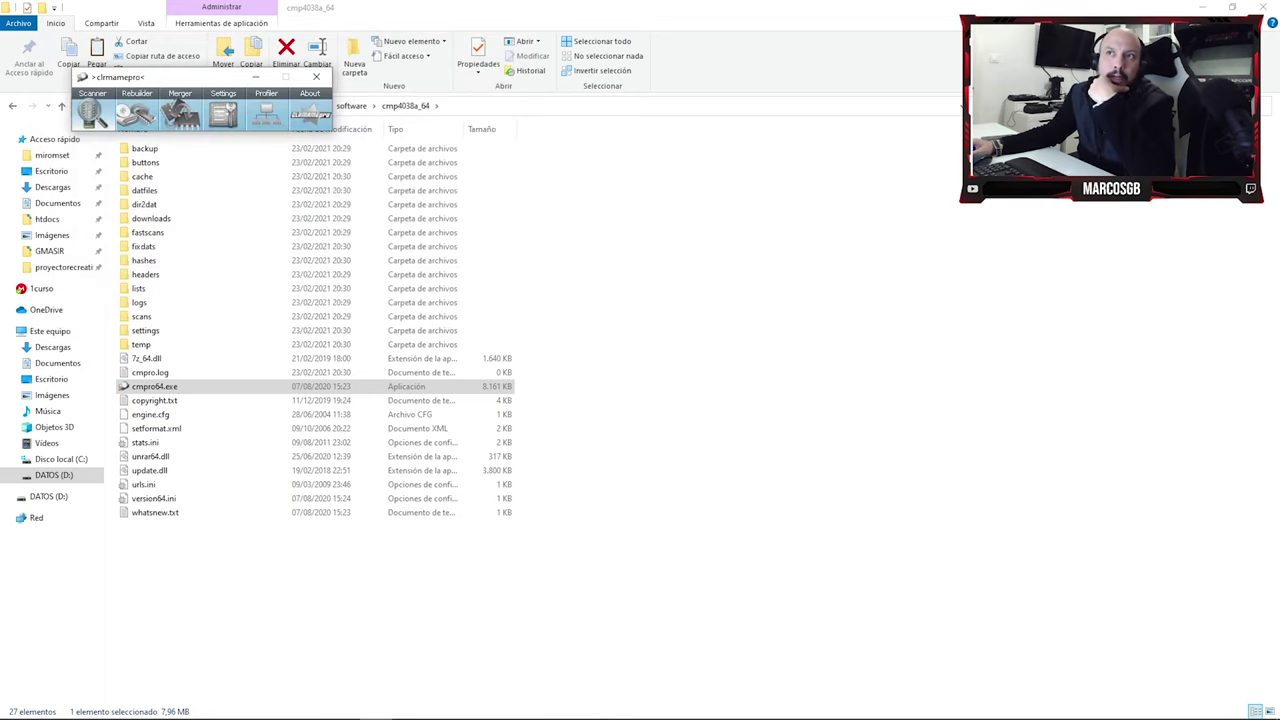
# - Move the clrmamepro window to an empty area, capture it with a red arrow pointing at Settings, and open the settings
pyautogui.moveTo(229, 82); pyautogui.dragTo(765, 176)
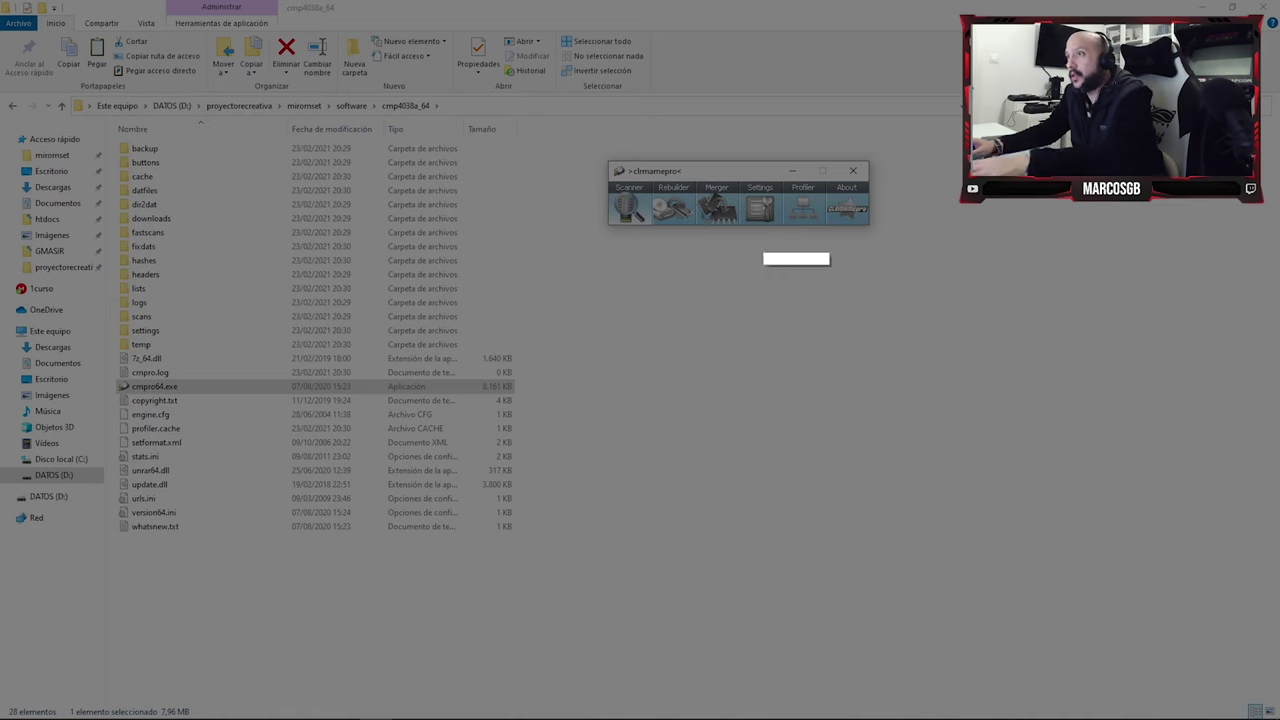
pyautogui.moveTo(562, 122)
pyautogui.mouseDown()
pyautogui.moveTo(680, 195)
pyautogui.moveTo(1009, 320)
pyautogui.mouseUp()
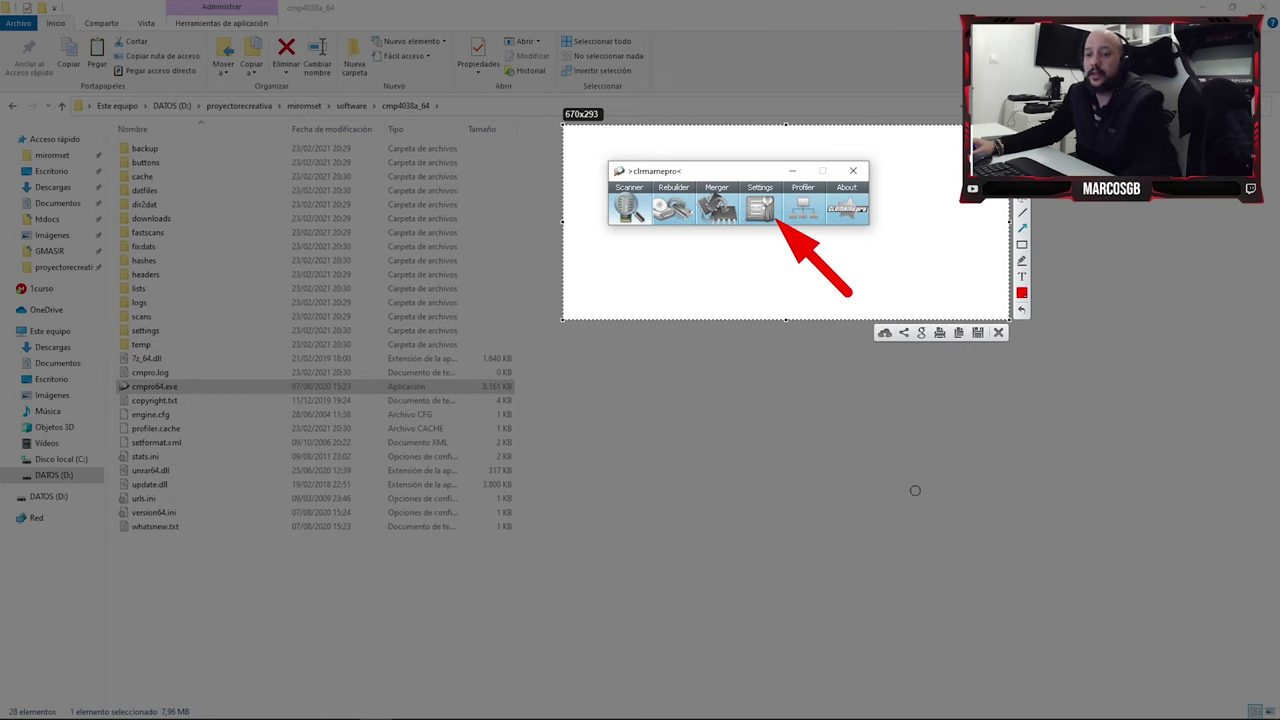
pyautogui.press('Escape')
pyautogui.click(760, 206)
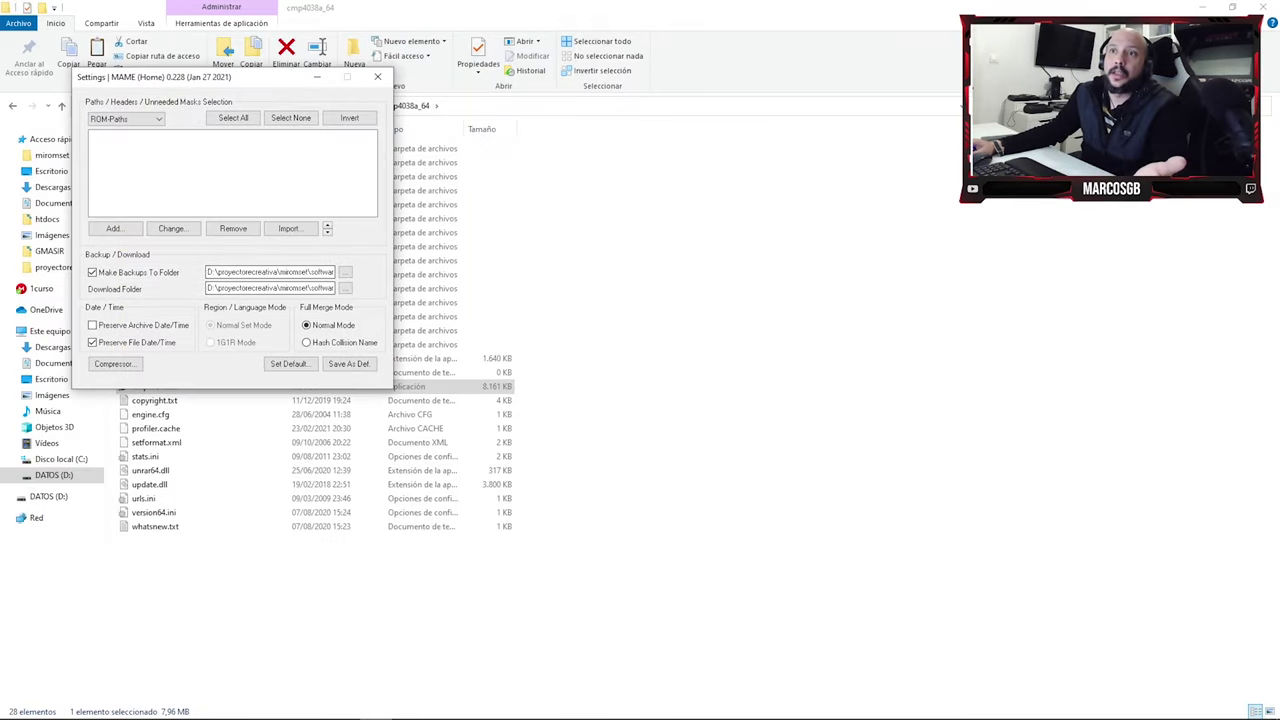
# - Start adding a ROM path and browse to the miromset folder inside D:\proyectorecreativa
pyautogui.click(115, 228)
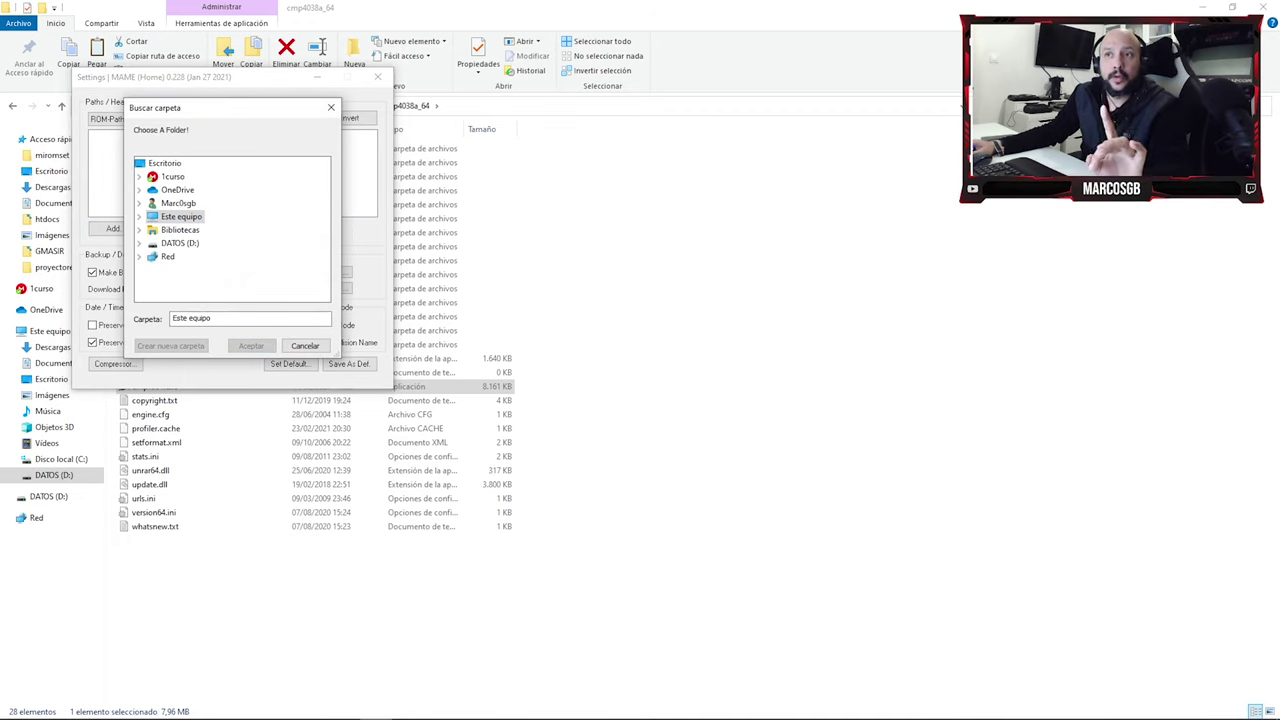
pyautogui.click(188, 243)
pyautogui.scroll(-4, 188, 243)
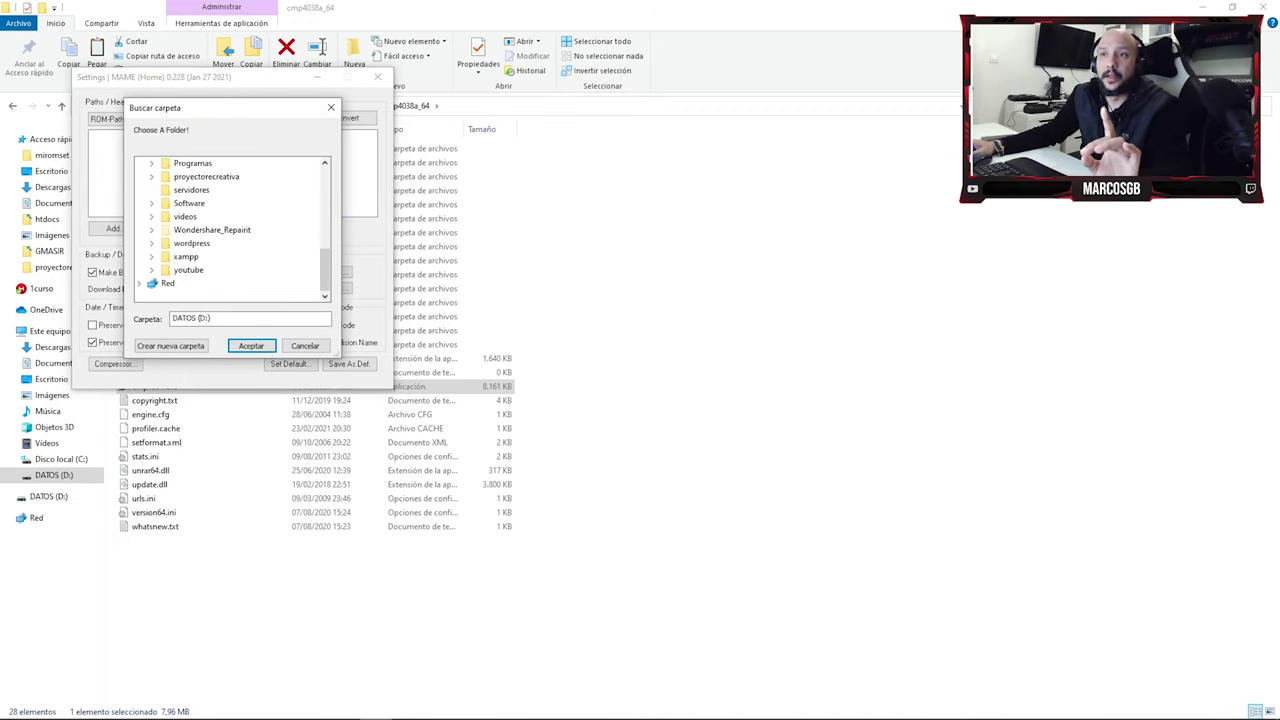
pyautogui.scroll(2, 230, 228)
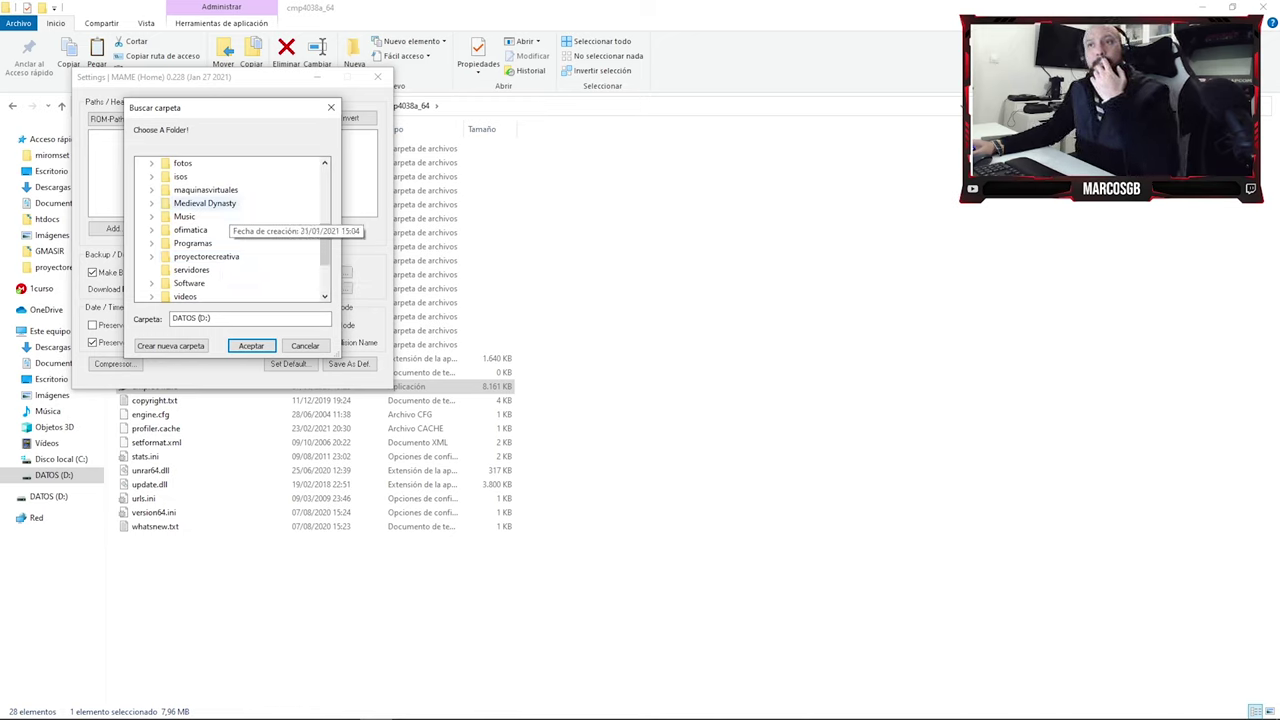
pyautogui.doubleClick(206, 256)
pyautogui.scroll(-1, 210, 235)
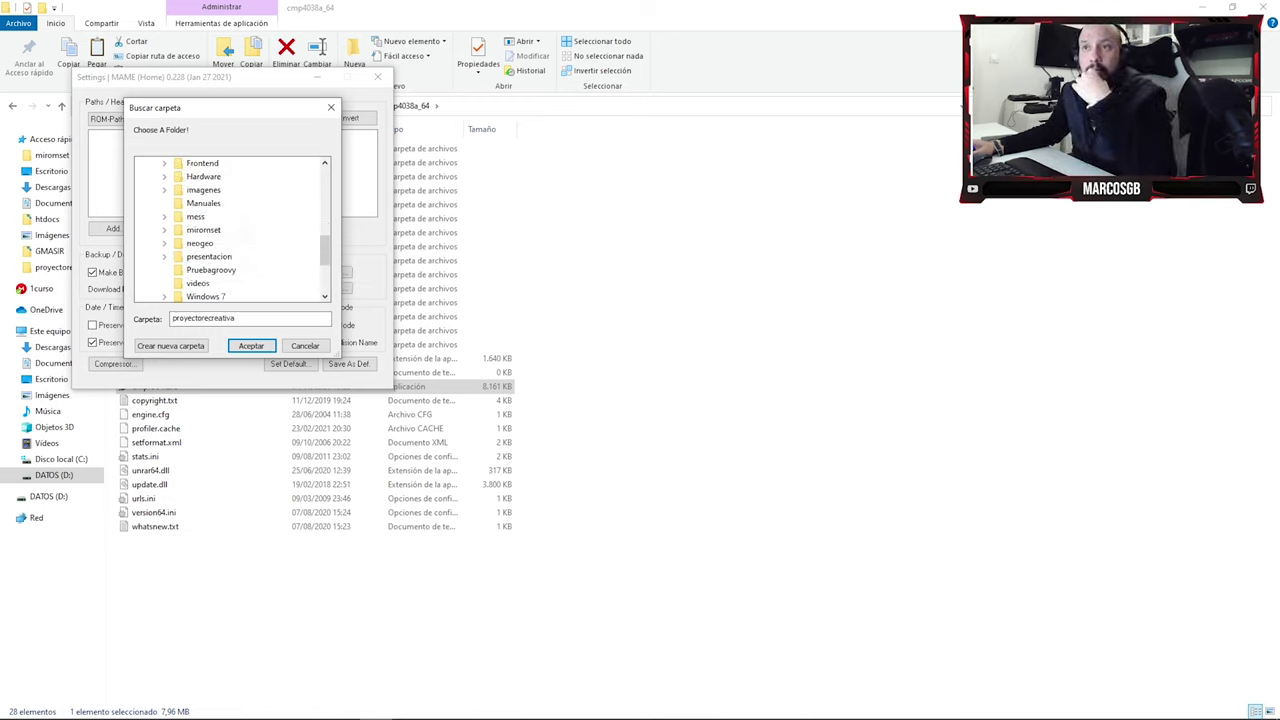
pyautogui.doubleClick(203, 230)
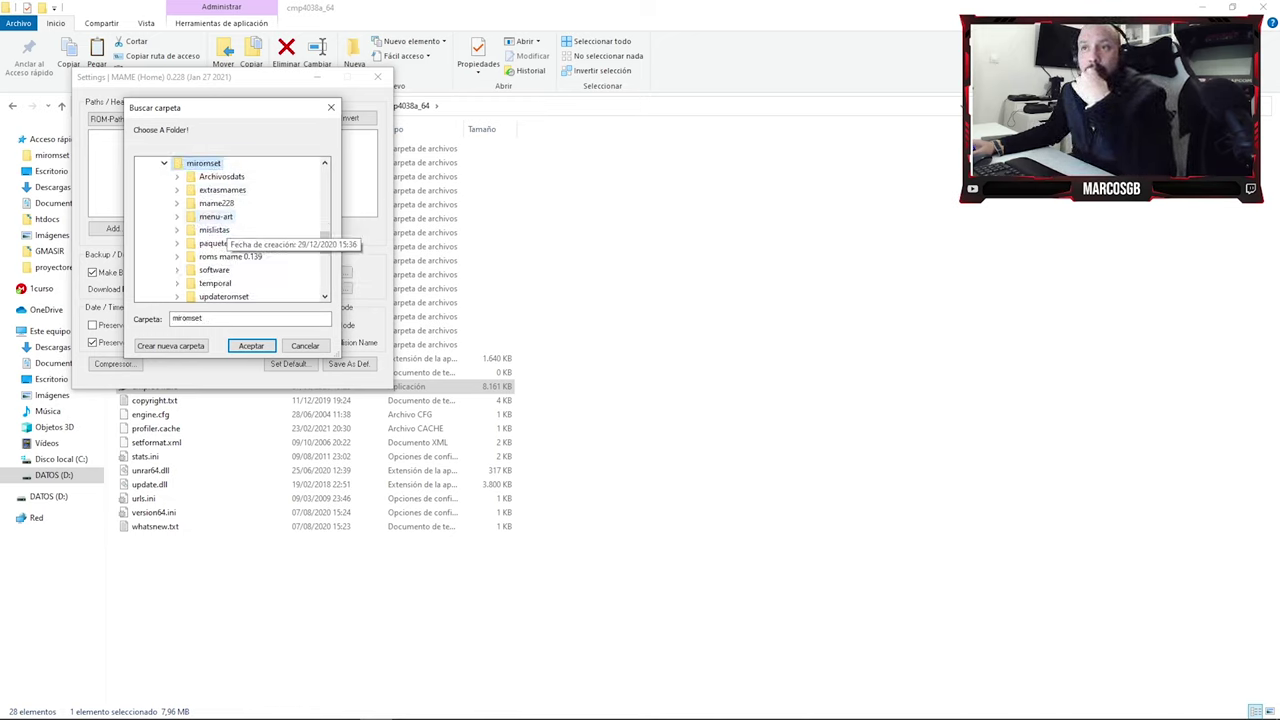
# - Select the softwarel folder inside mame228 and accept it as the ROM path
pyautogui.click(223, 190)
pyautogui.click(198, 164)
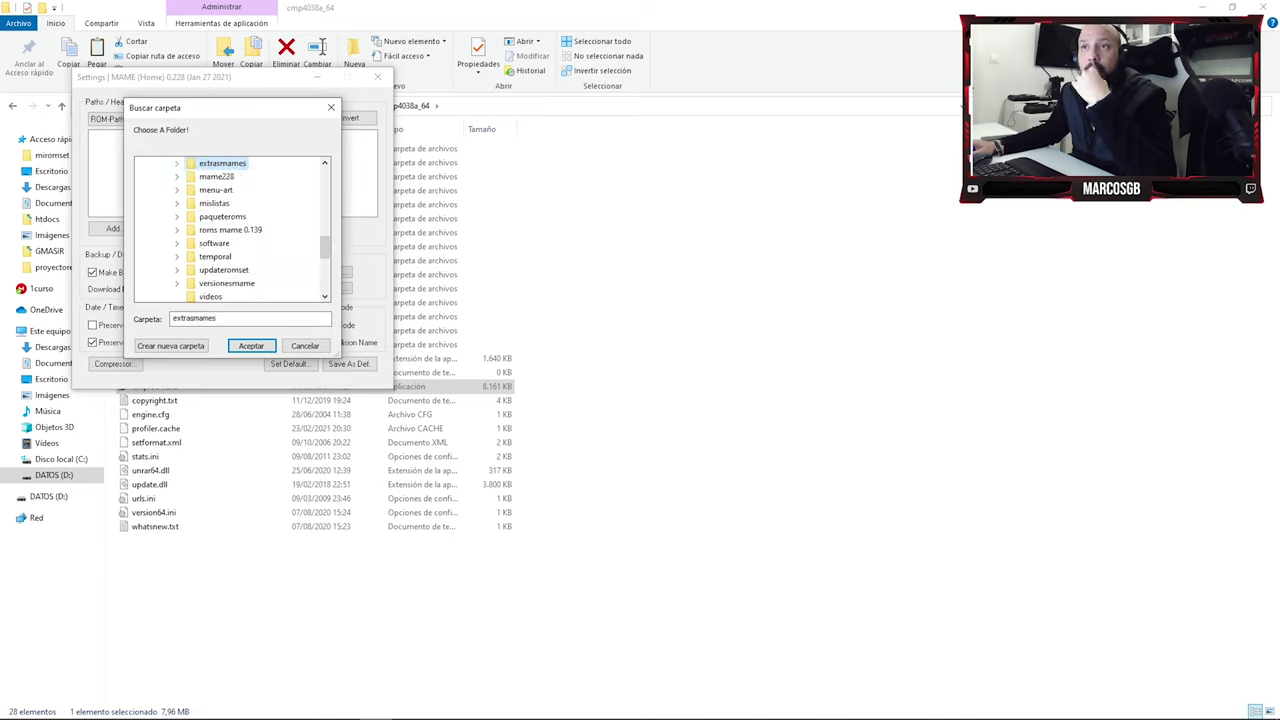
pyautogui.doubleClick(216, 176)
pyautogui.scroll(-3, 230, 230)
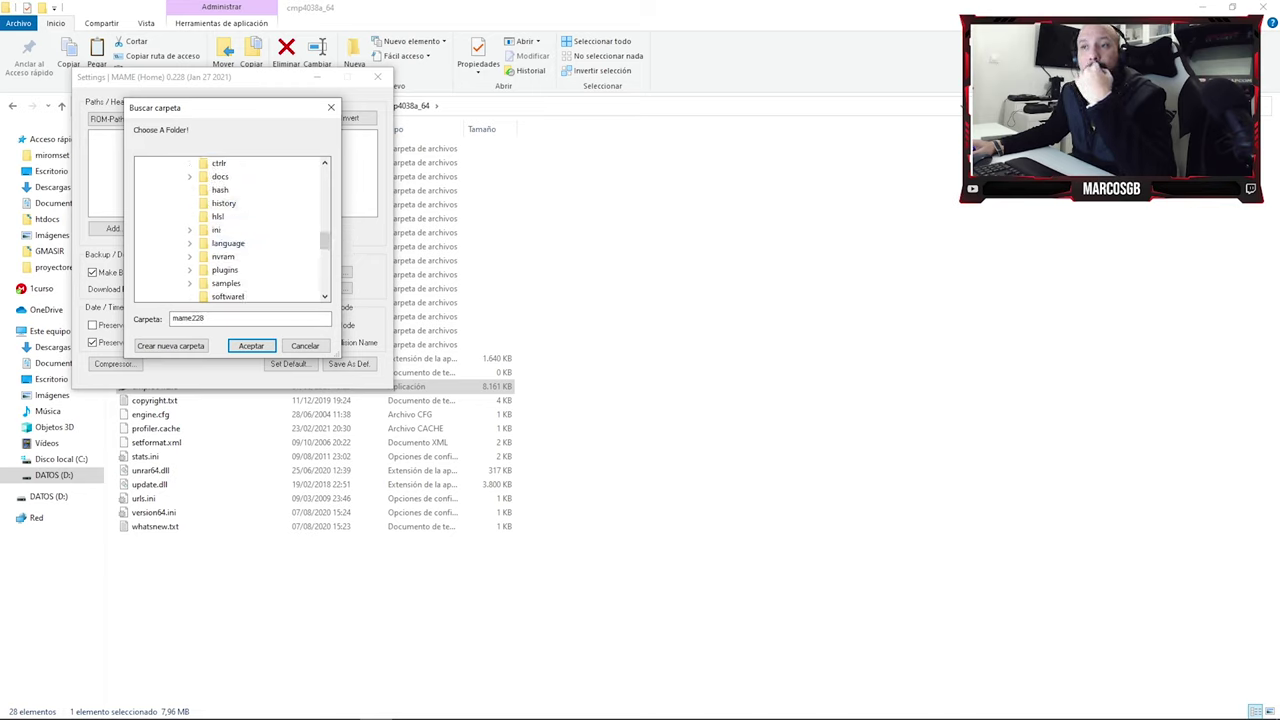
pyautogui.scroll(1, 230, 230)
pyautogui.scroll(1, 230, 230)
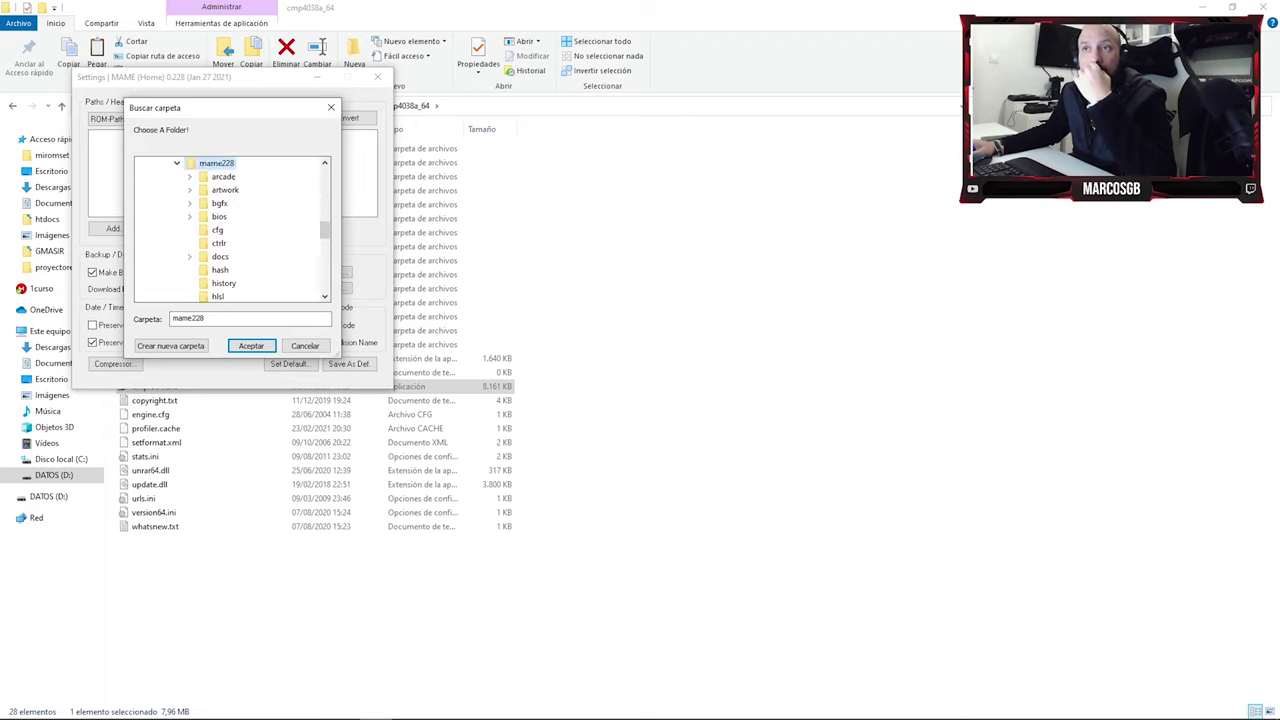
pyautogui.scroll(-3, 230, 230)
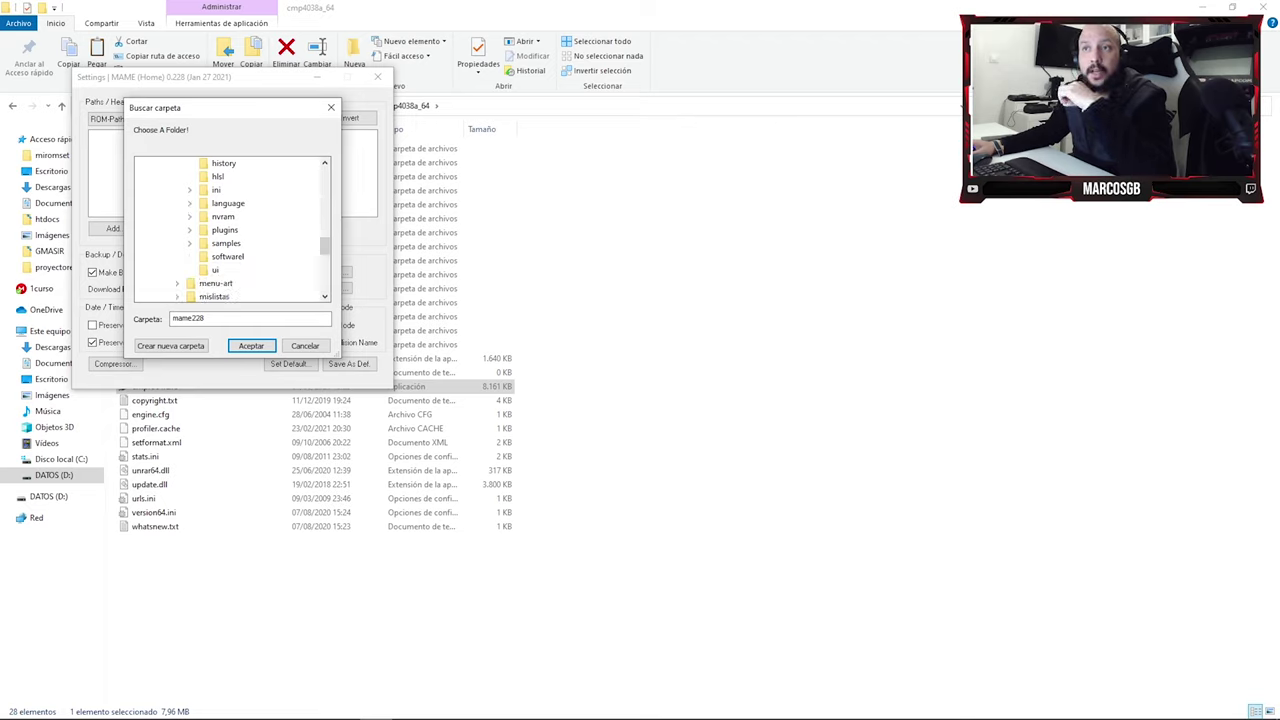
pyautogui.click(227, 256)
pyautogui.click(251, 345)
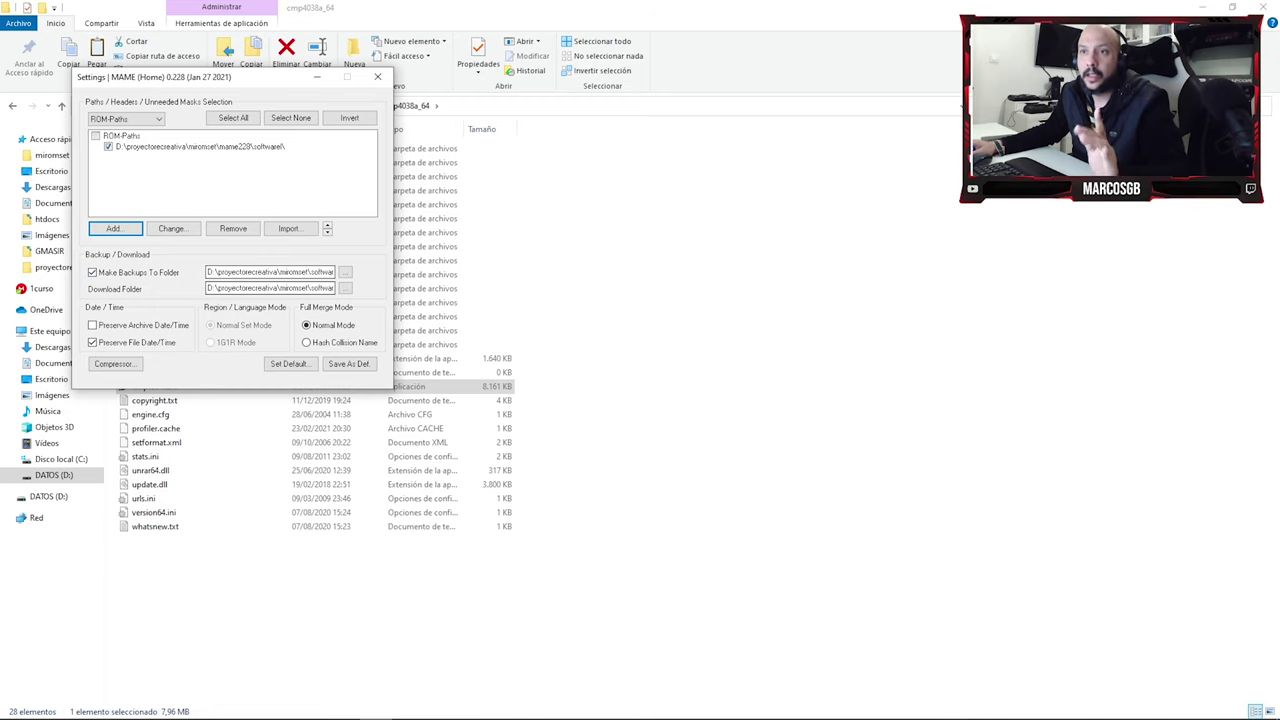
# - Open the 7Z compressor settings and copy the path of the 7-Zip folder in Archivos de programa (x86) on drive C
pyautogui.click(114, 363)
pyautogui.click(215, 159)
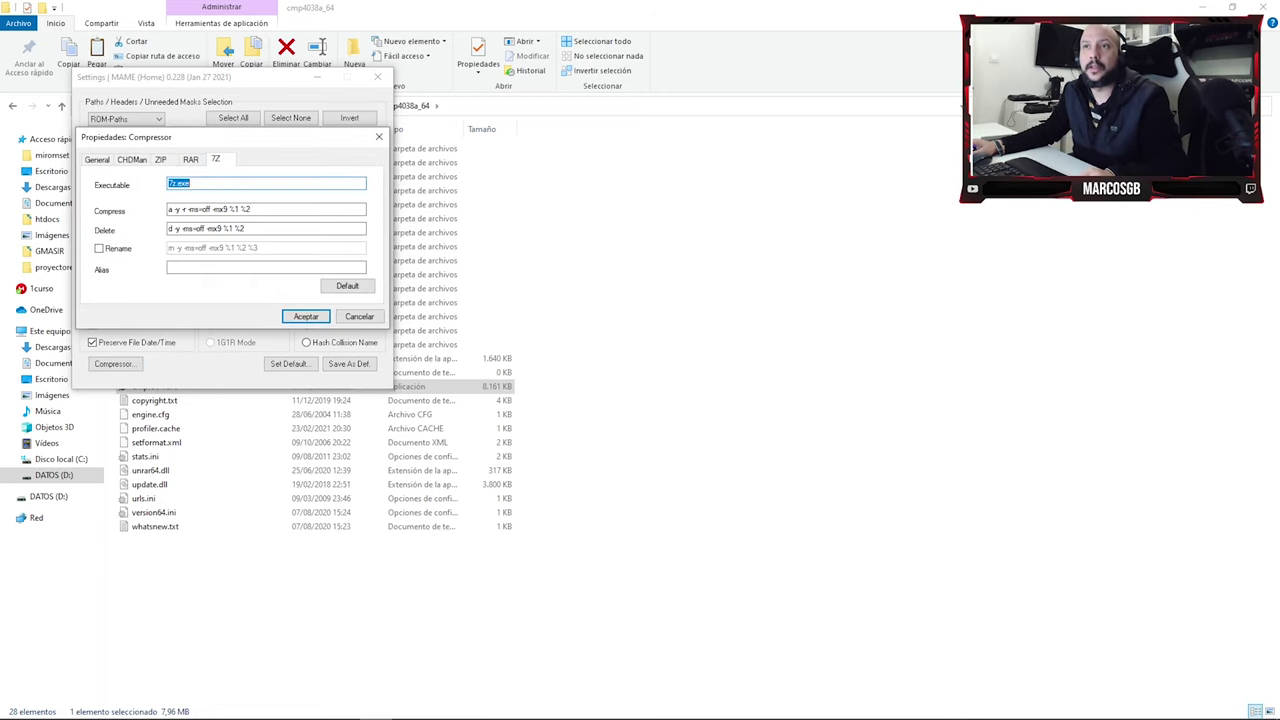
pyautogui.press('super+e')
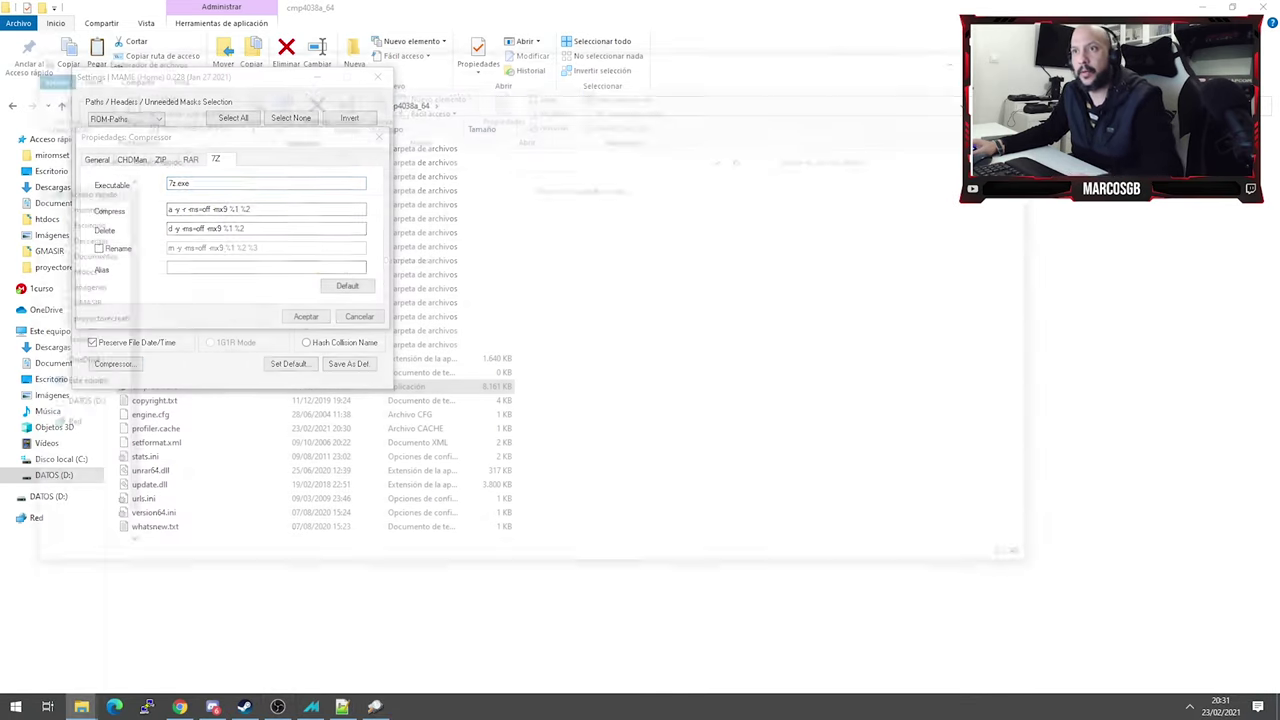
pyautogui.click(85, 511)
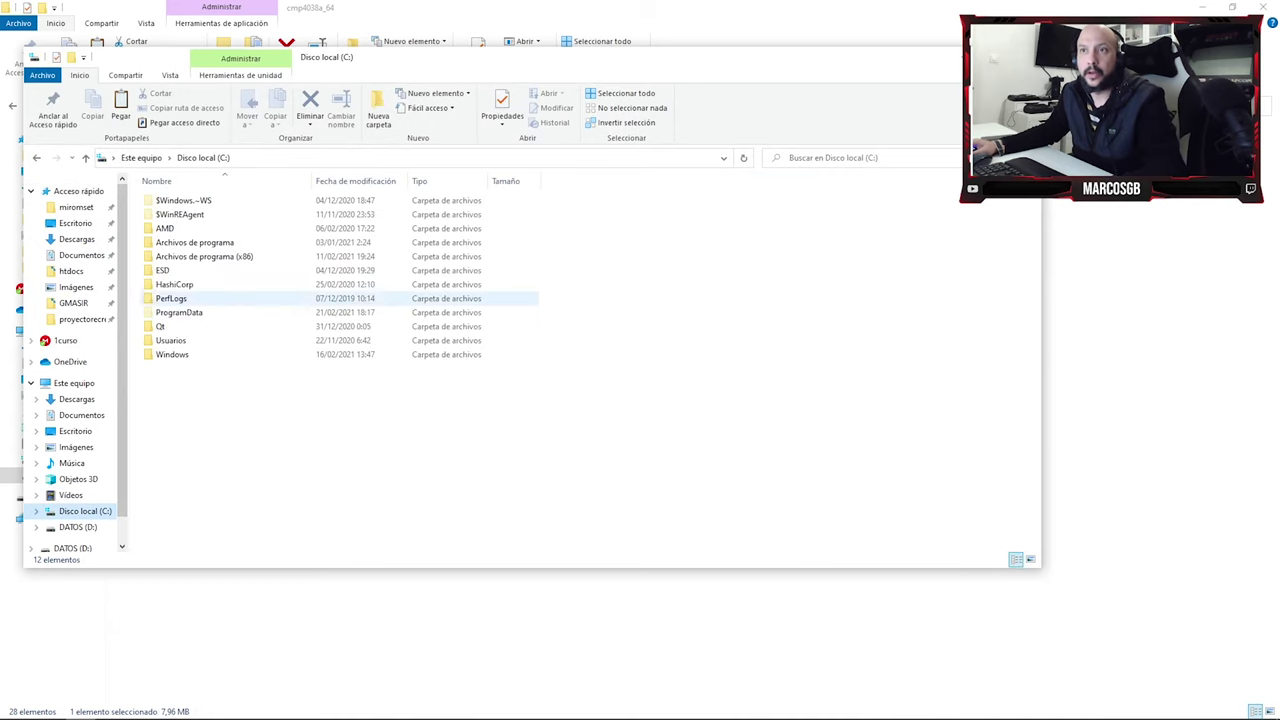
pyautogui.doubleClick(203, 256)
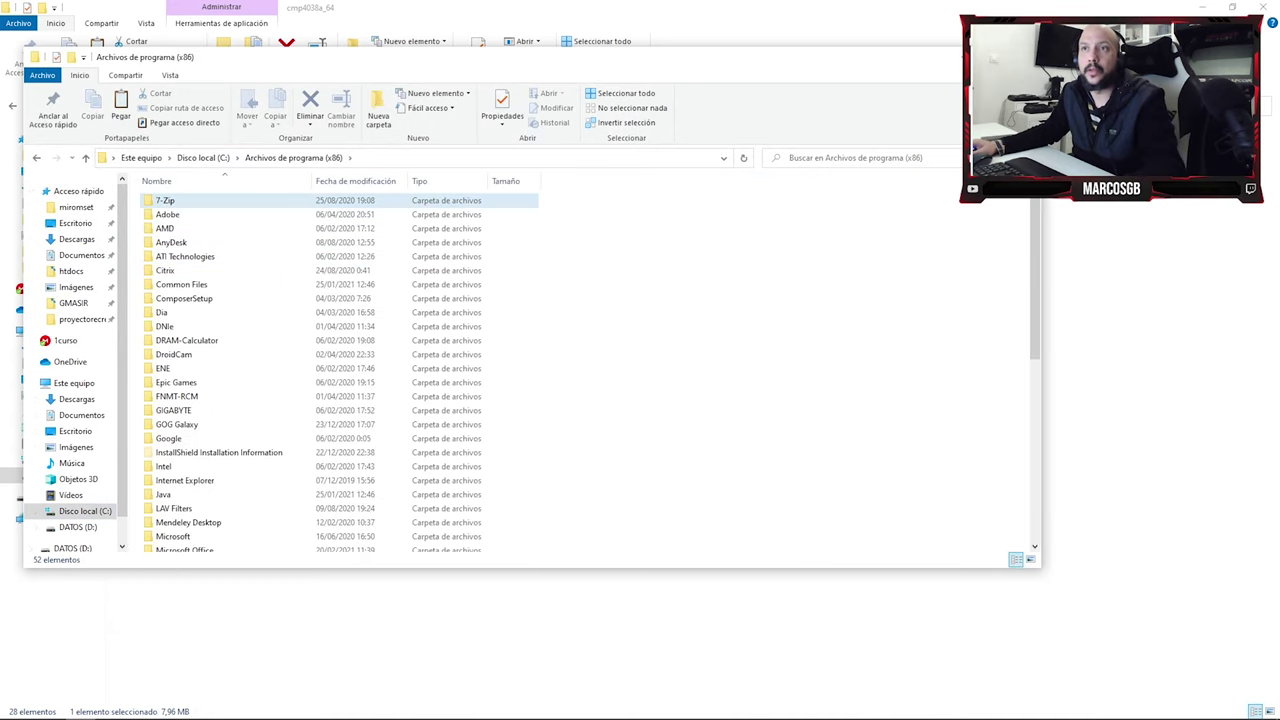
pyautogui.doubleClick(170, 200)
pyautogui.click(510, 158)
pyautogui.hotkey('ctrl', 'x')
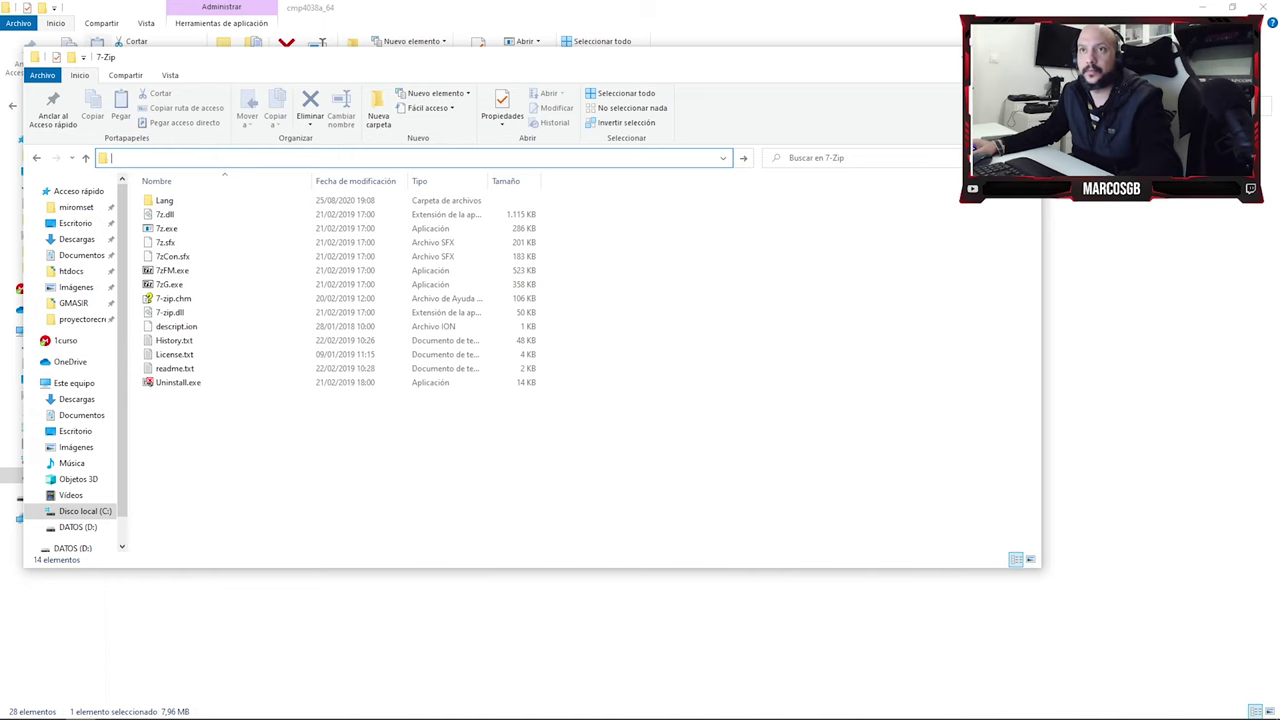
# - Set the 7Z executable to C:\Program Files (x86)\7-Zip\7z.exe and accept the compressor settings
pyautogui.hotkey('alt', 'Tab')
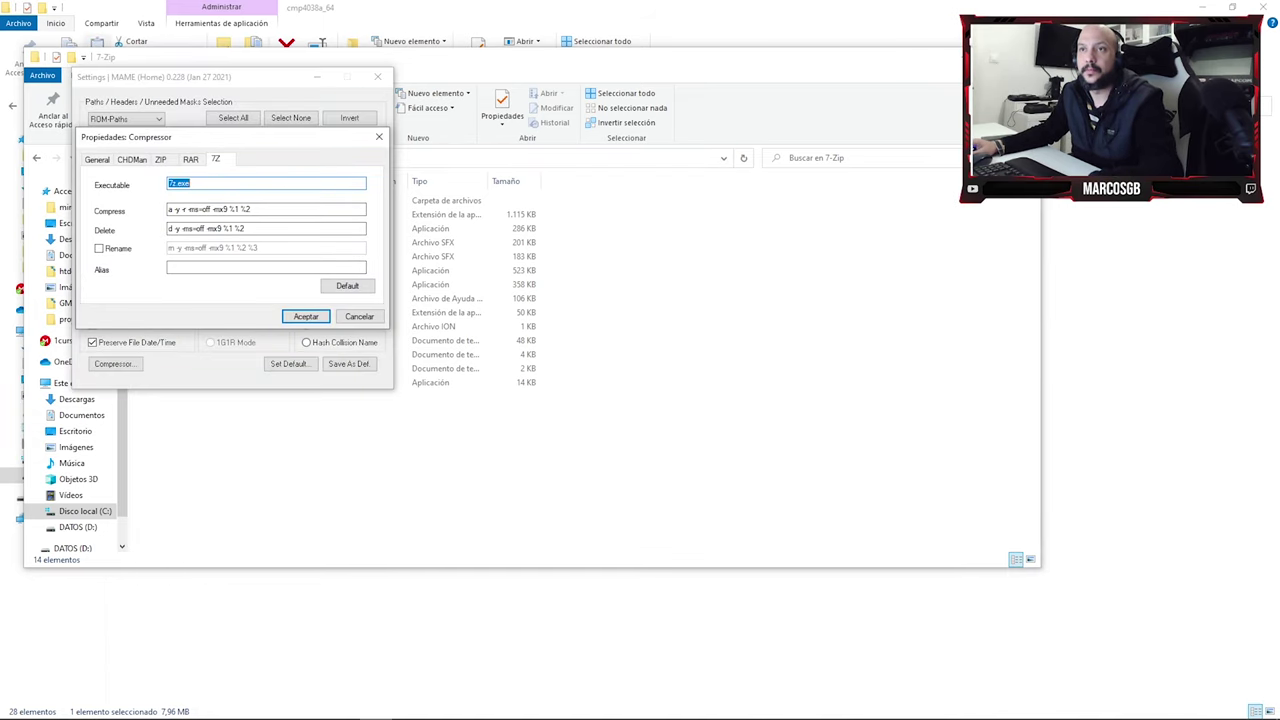
pyautogui.hotkey('ctrl', 'v')
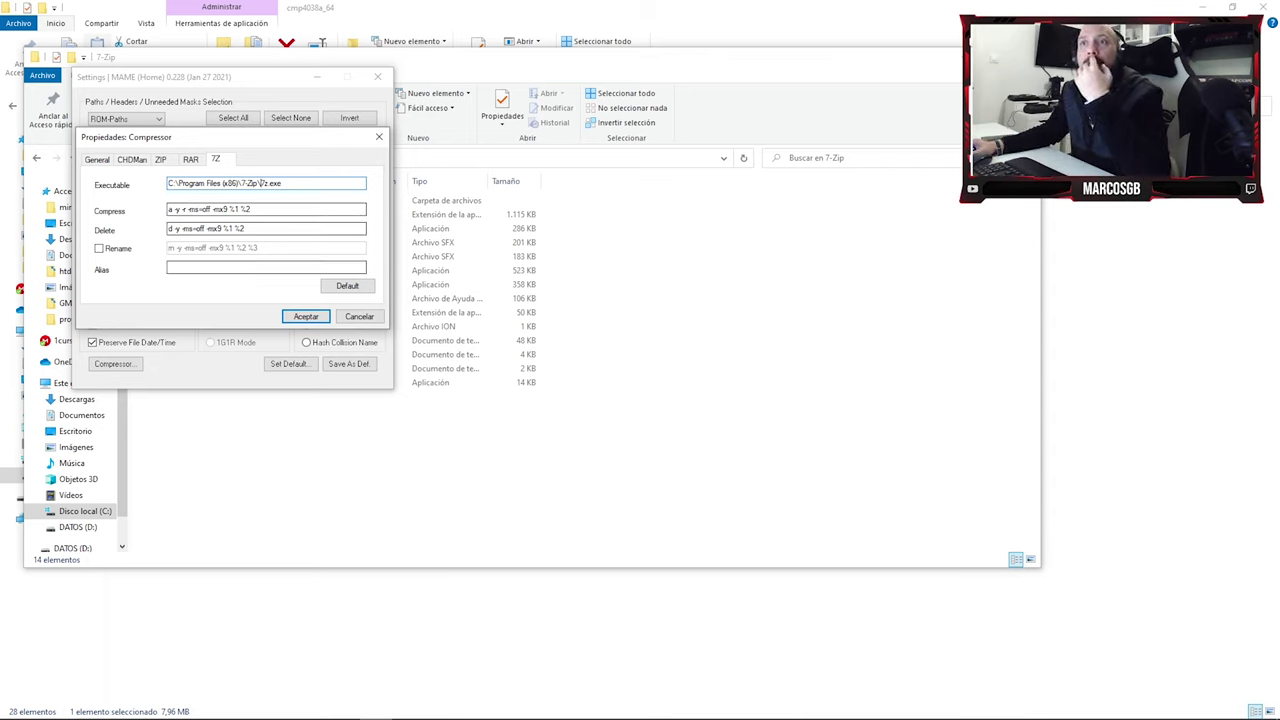
pyautogui.click(306, 316)
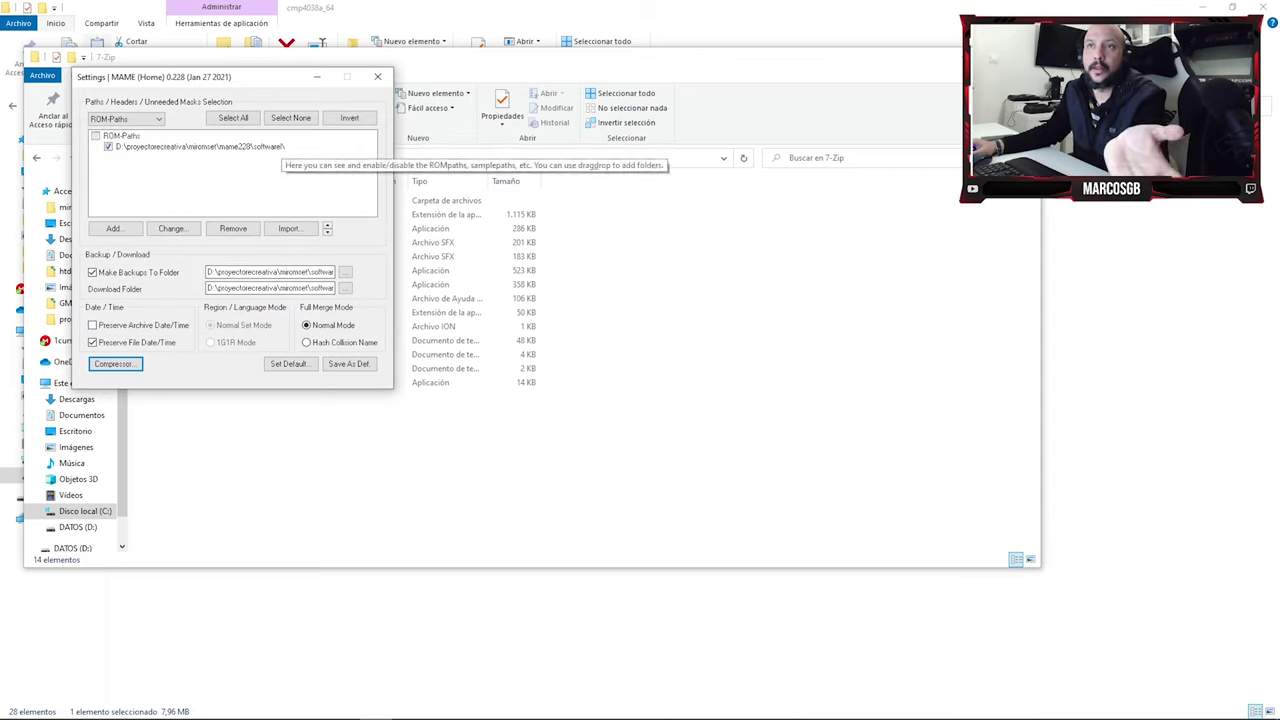
# - Switch the path type to Sample-Paths, start adding a folder and browse to D:\proyectorecreativa\miromset
pyautogui.click(125, 119)
pyautogui.click(111, 140)
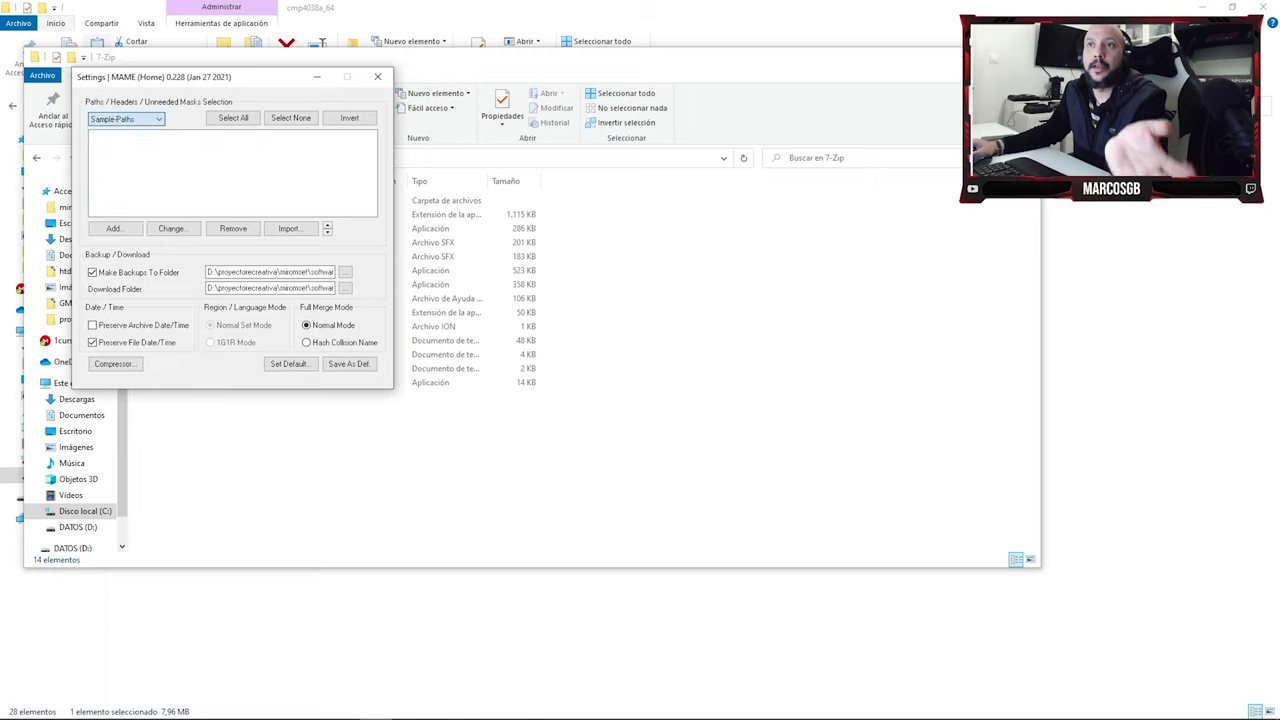
pyautogui.click(113, 228)
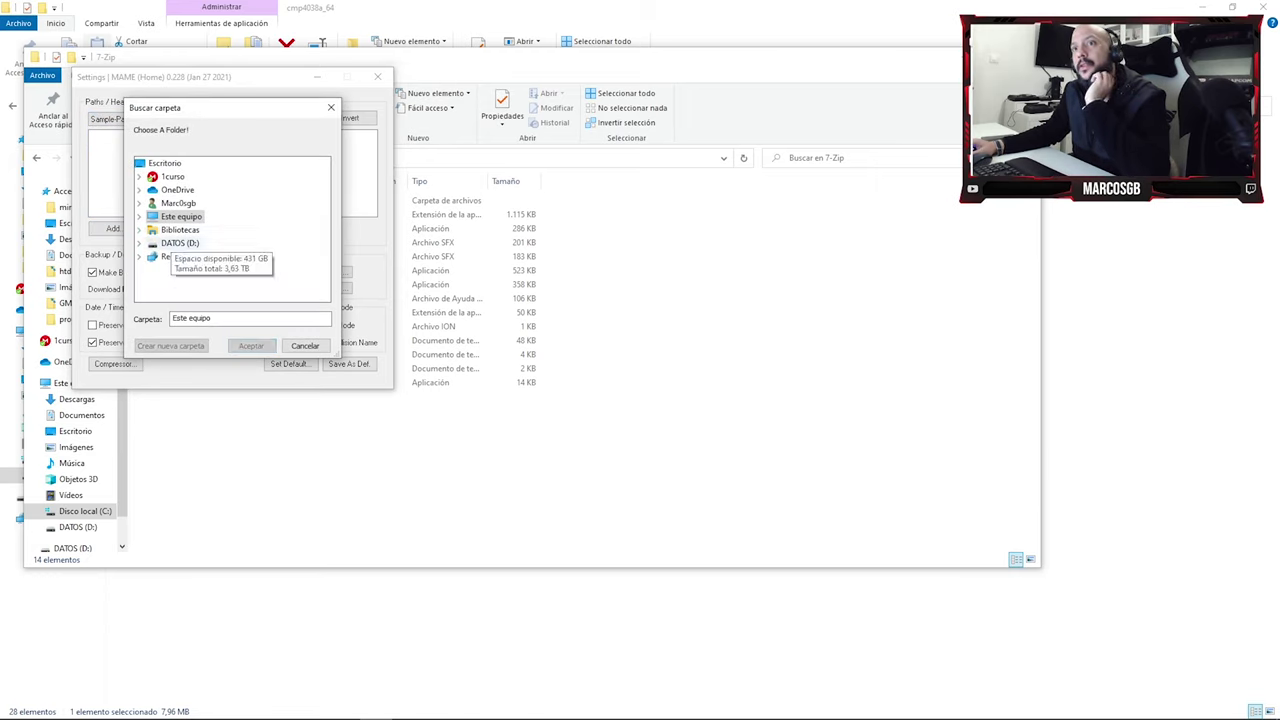
pyautogui.click(180, 230)
pyautogui.scroll(-1, 200, 240)
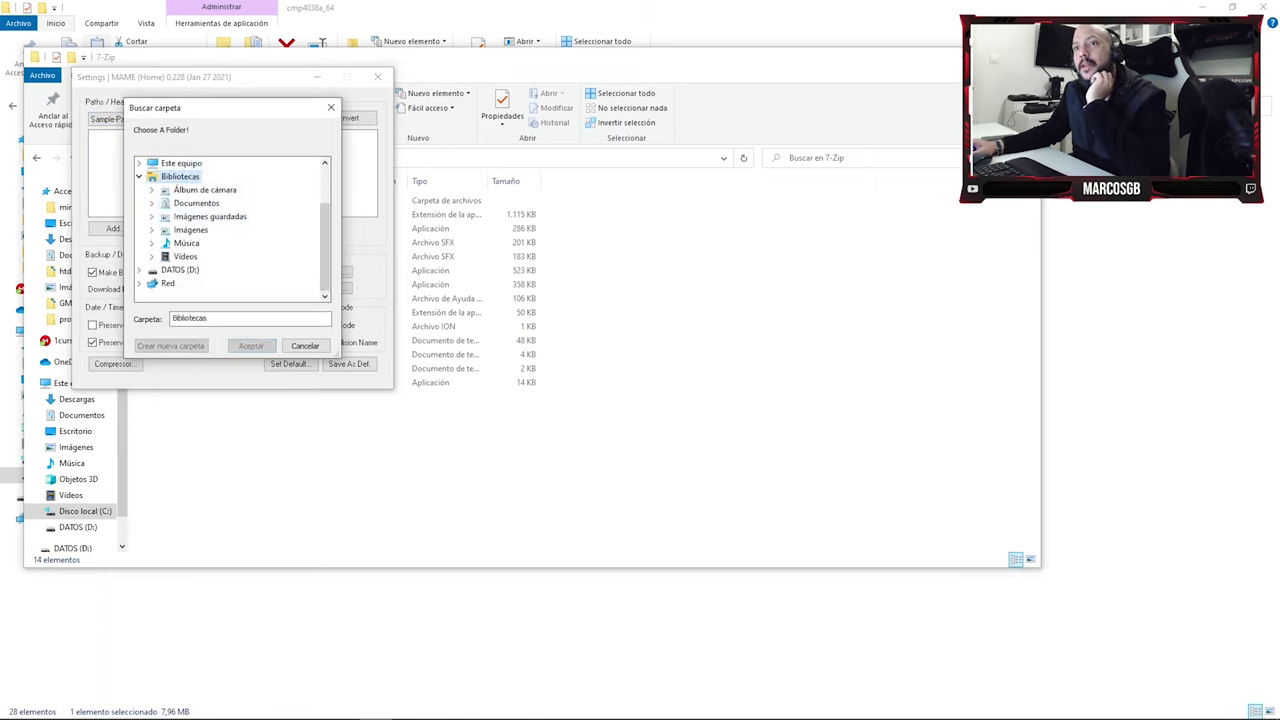
pyautogui.scroll(2, 200, 240)
pyautogui.scroll(-2, 195, 255)
pyautogui.scroll(2, 195, 250)
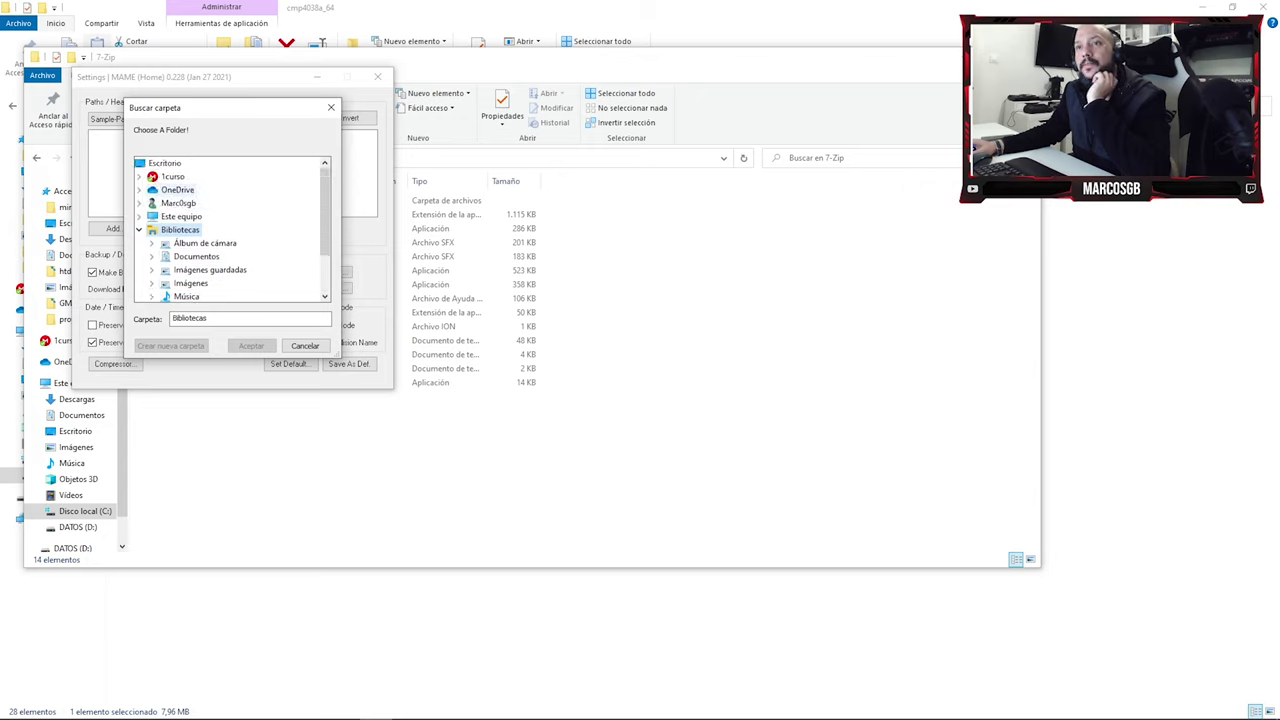
pyautogui.scroll(-2, 200, 240)
pyautogui.doubleClick(180, 270)
pyautogui.scroll(-4, 200, 240)
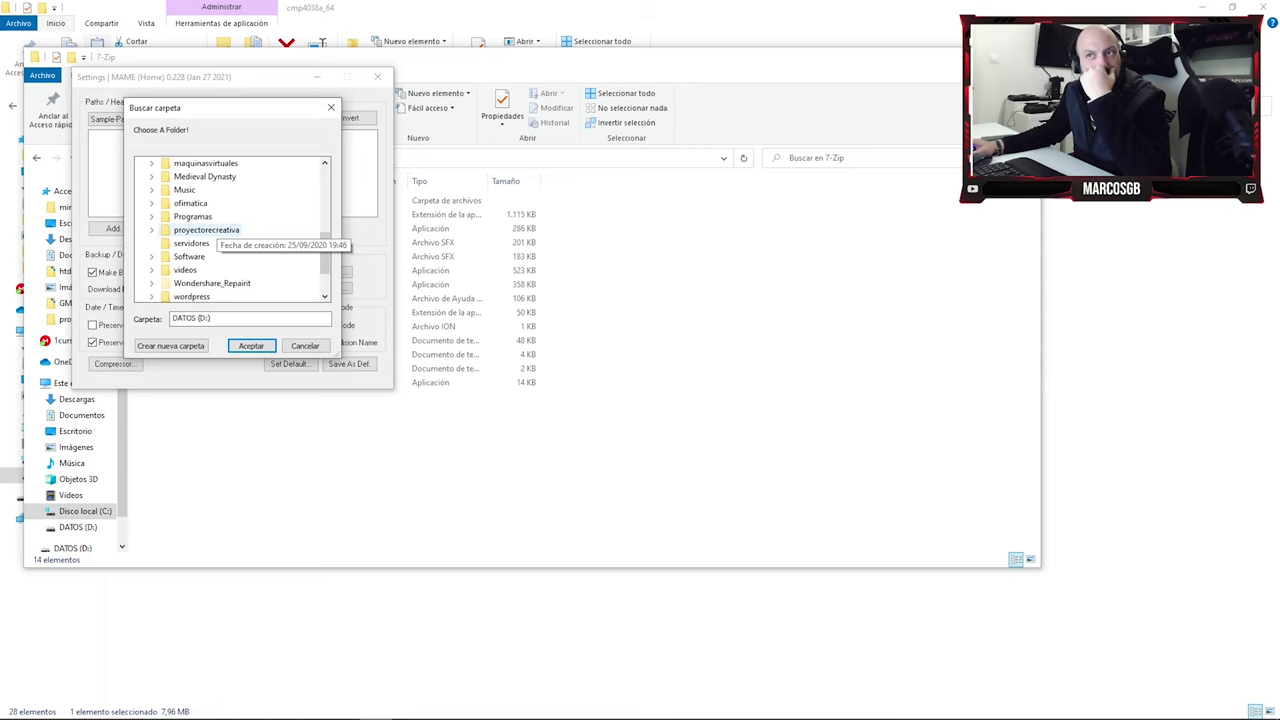
pyautogui.doubleClick(206, 230)
pyautogui.doubleClick(203, 270)
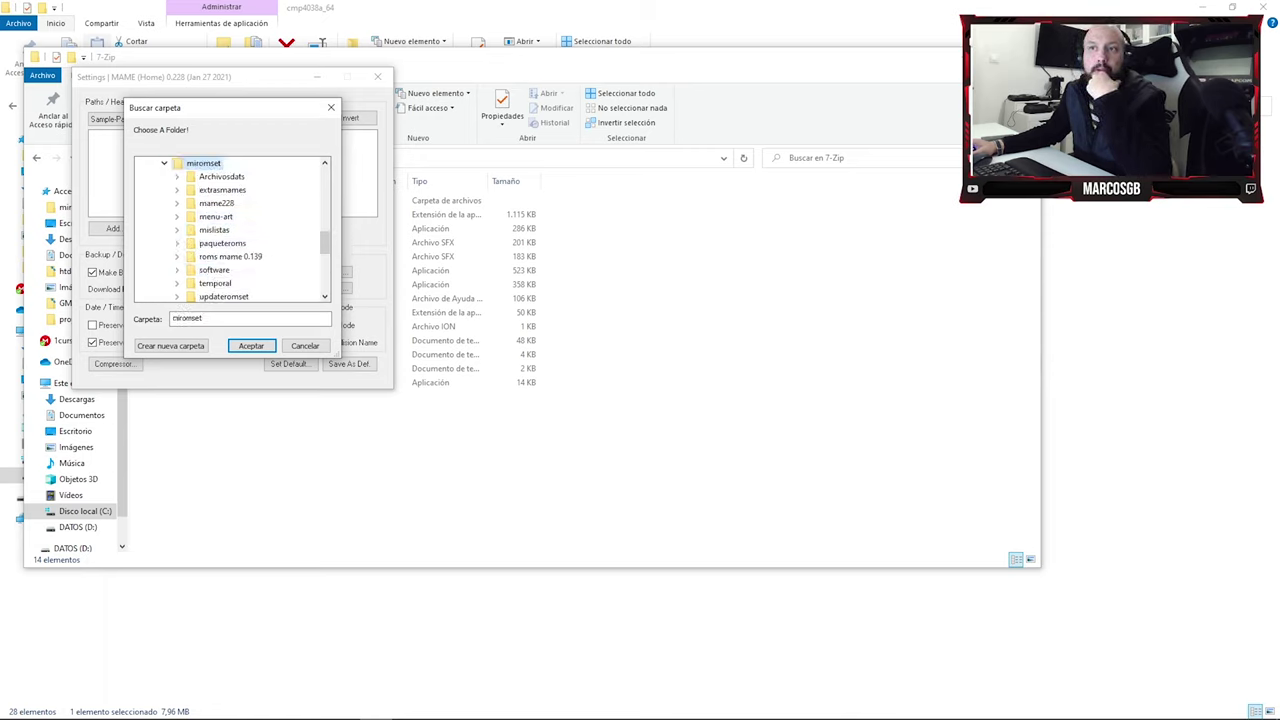
# - Add the samples folder inside mame228 as the sample path and close the settings
pyautogui.scroll(-3, 250, 222)
pyautogui.scroll(1, 250, 230)
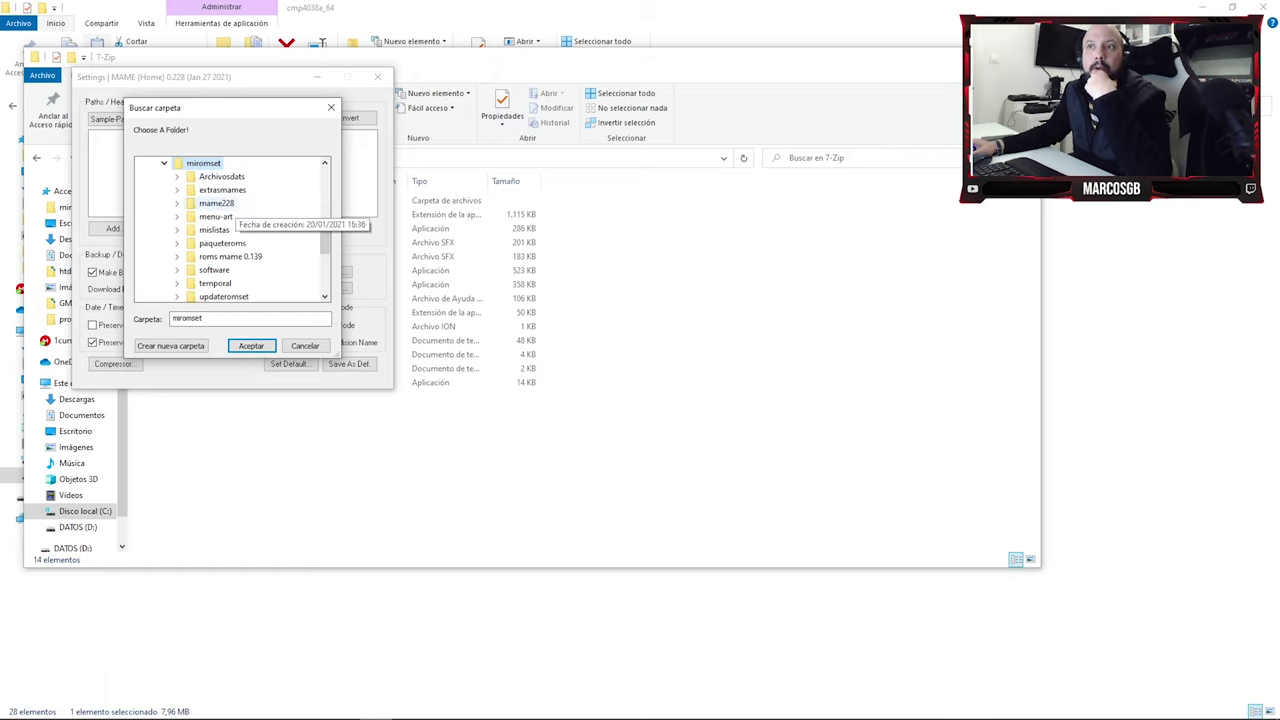
pyautogui.doubleClick(216, 203)
pyautogui.scroll(-3, 236, 240)
pyautogui.click(226, 243)
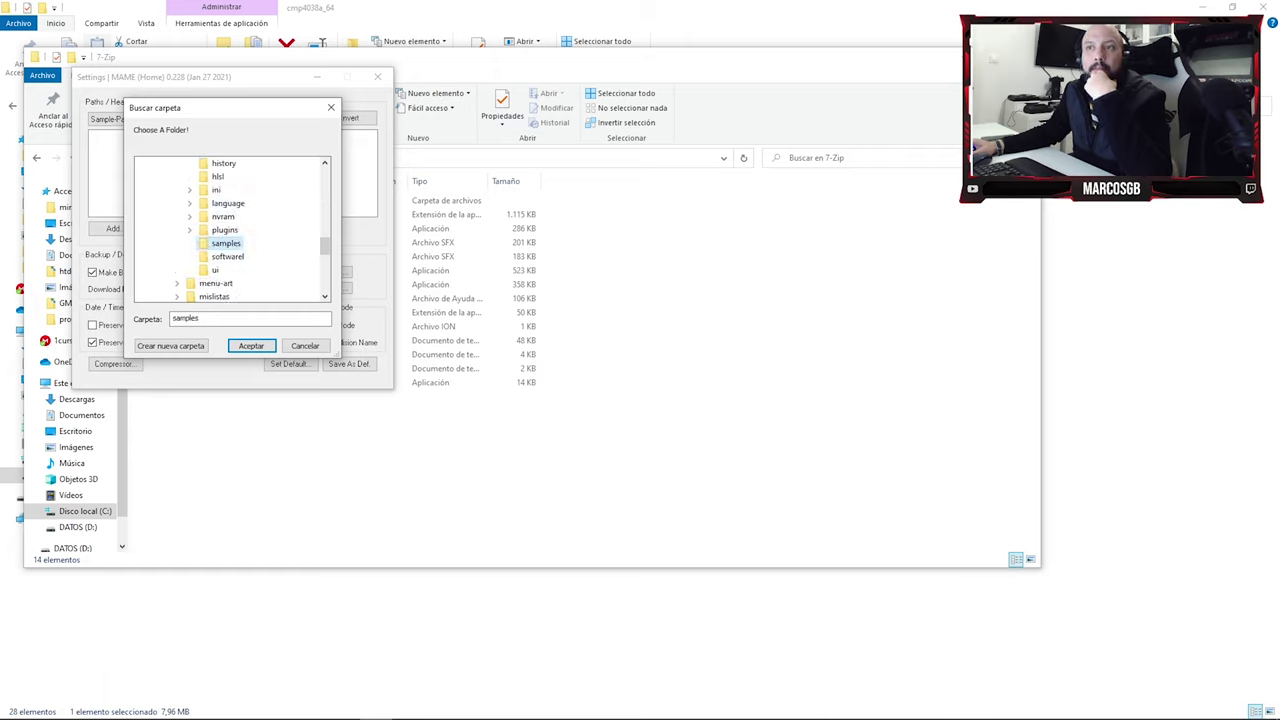
pyautogui.click(251, 345)
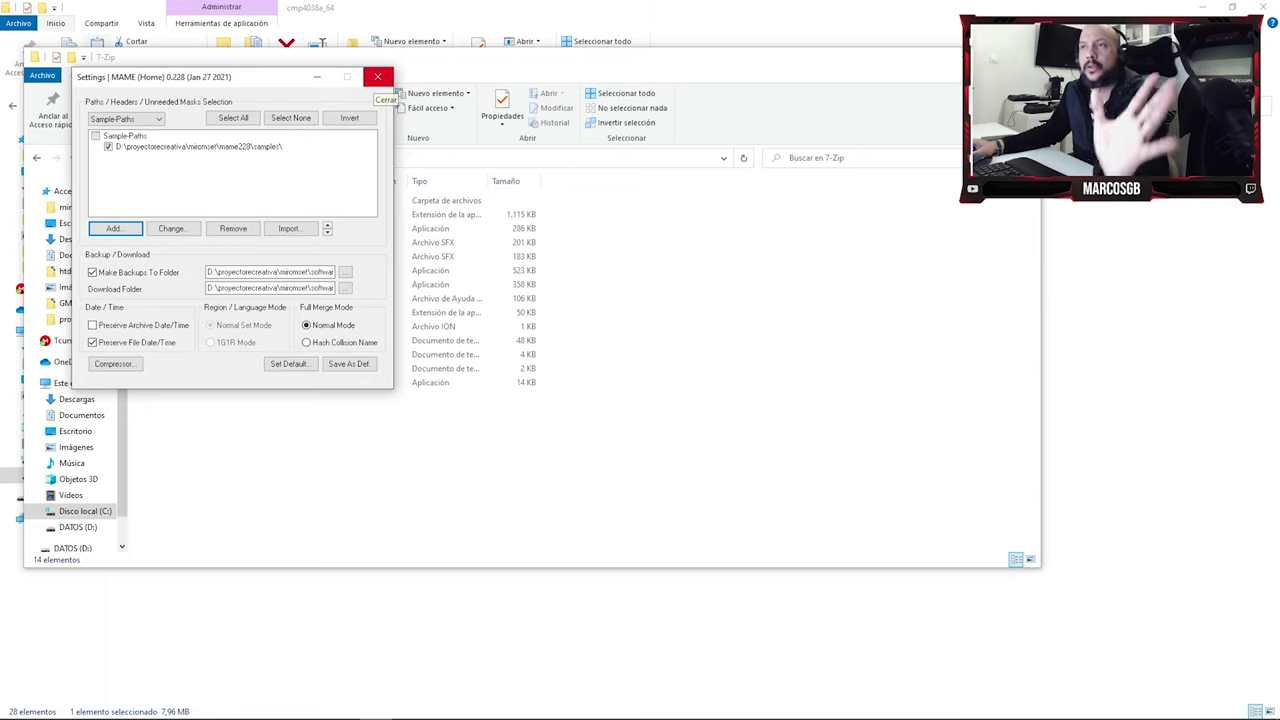
pyautogui.click(377, 77)
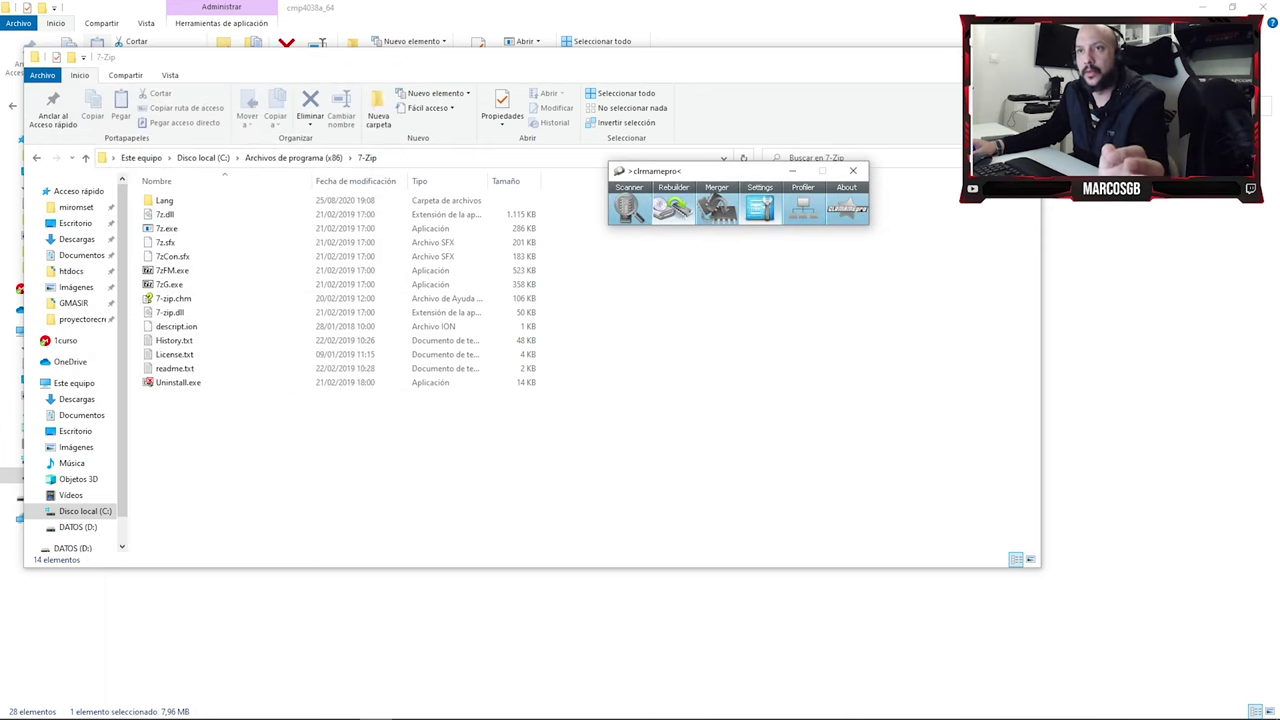
# - Open the Rebuilder and browse for the source folder as far as proyectorecreativa on drive D
pyautogui.click(673, 207)
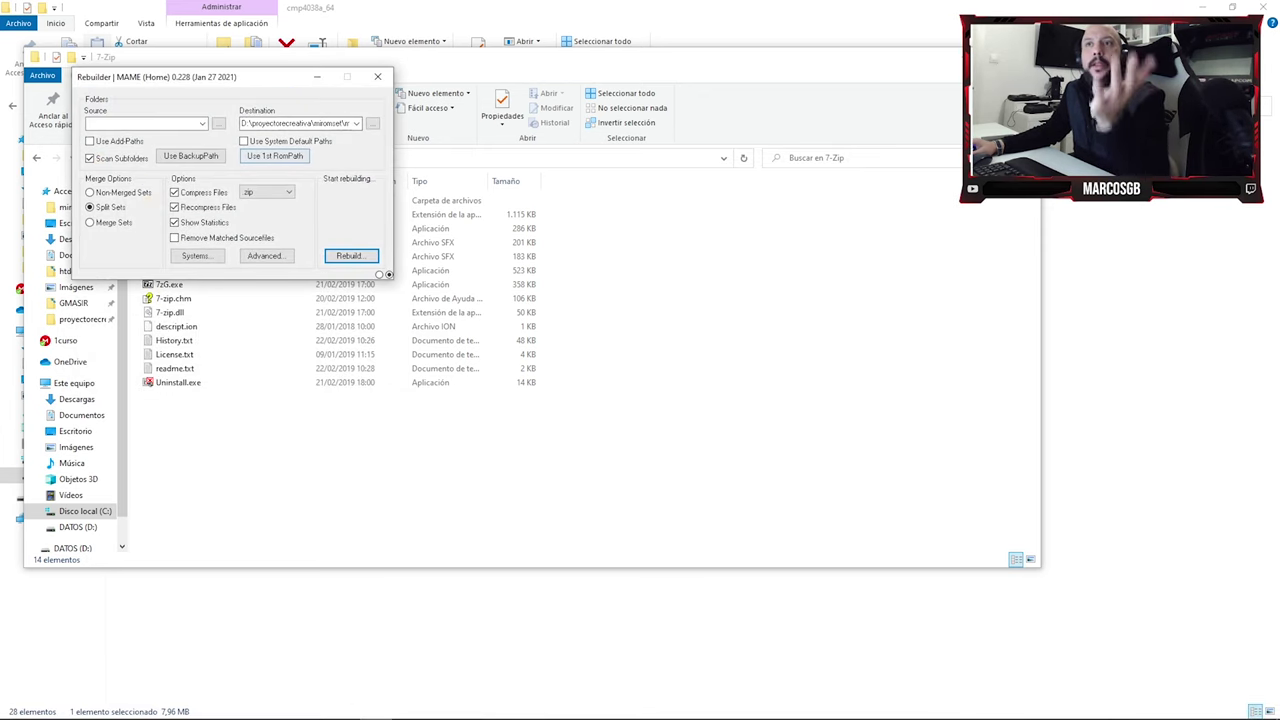
pyautogui.moveTo(237, 77); pyautogui.dragTo(655, 107)
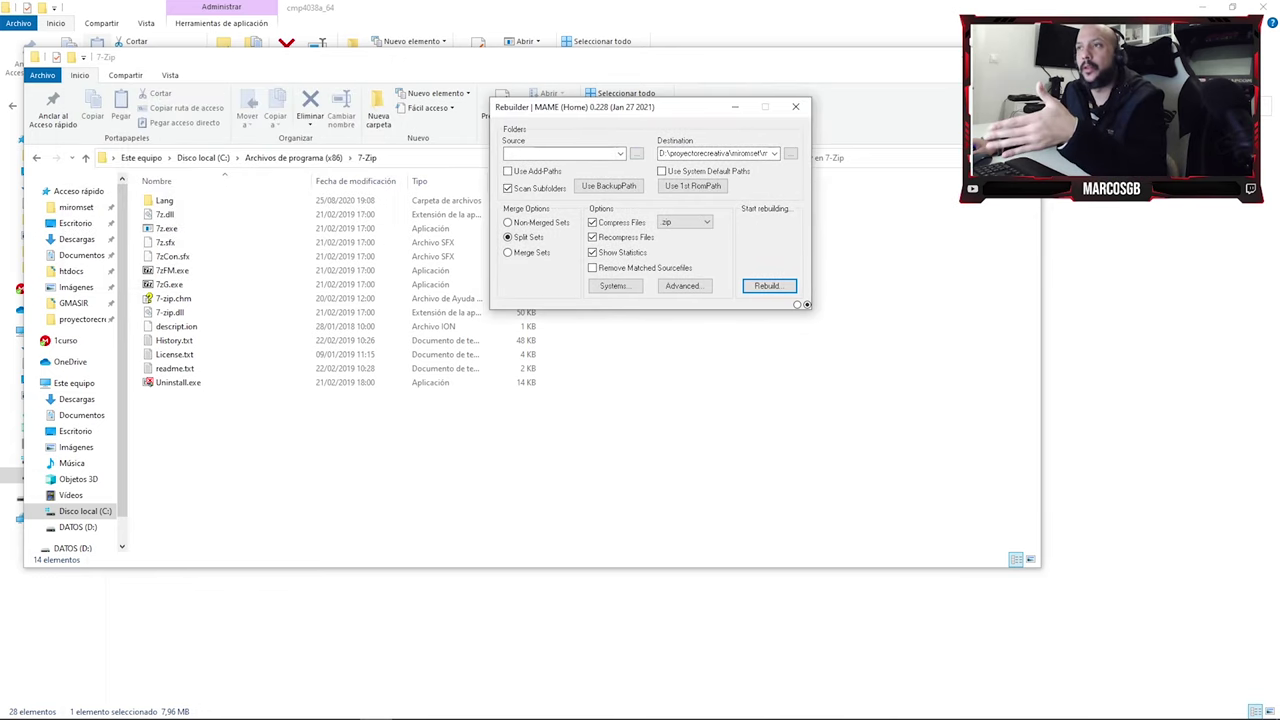
pyautogui.click(636, 153)
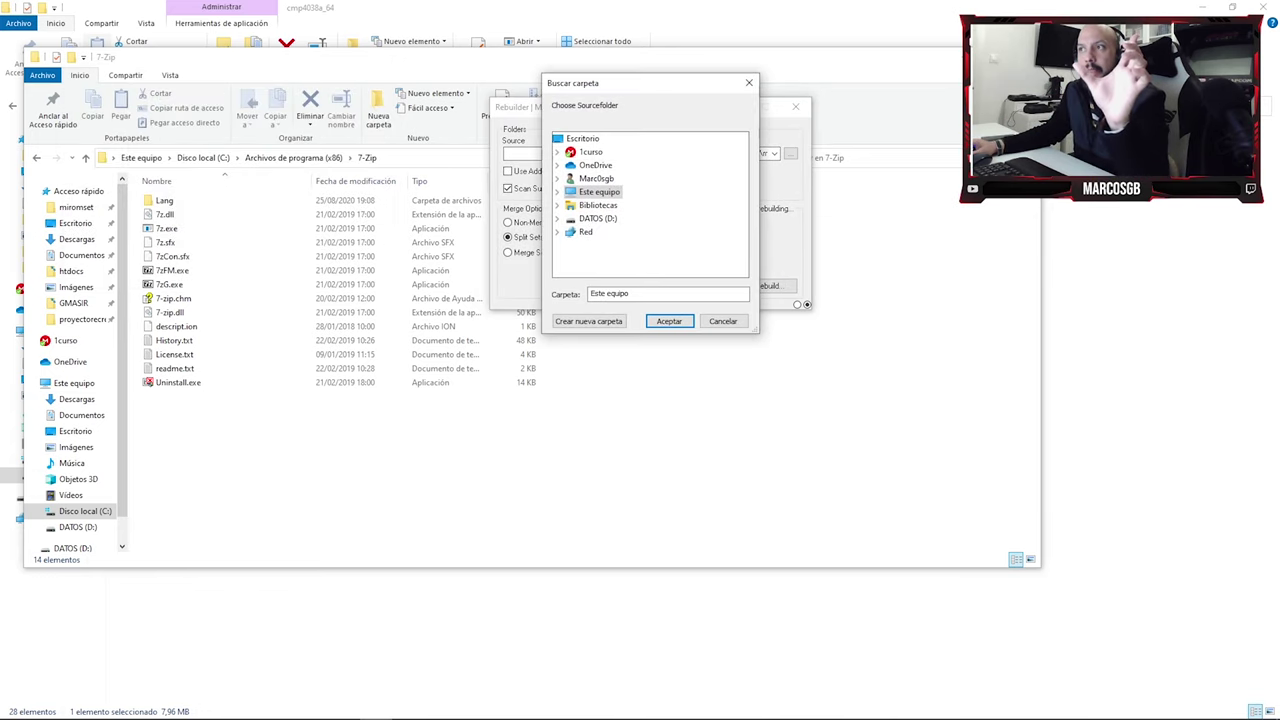
pyautogui.click(604, 217)
pyautogui.scroll(-1, 646, 205)
pyautogui.scroll(1, 636, 245)
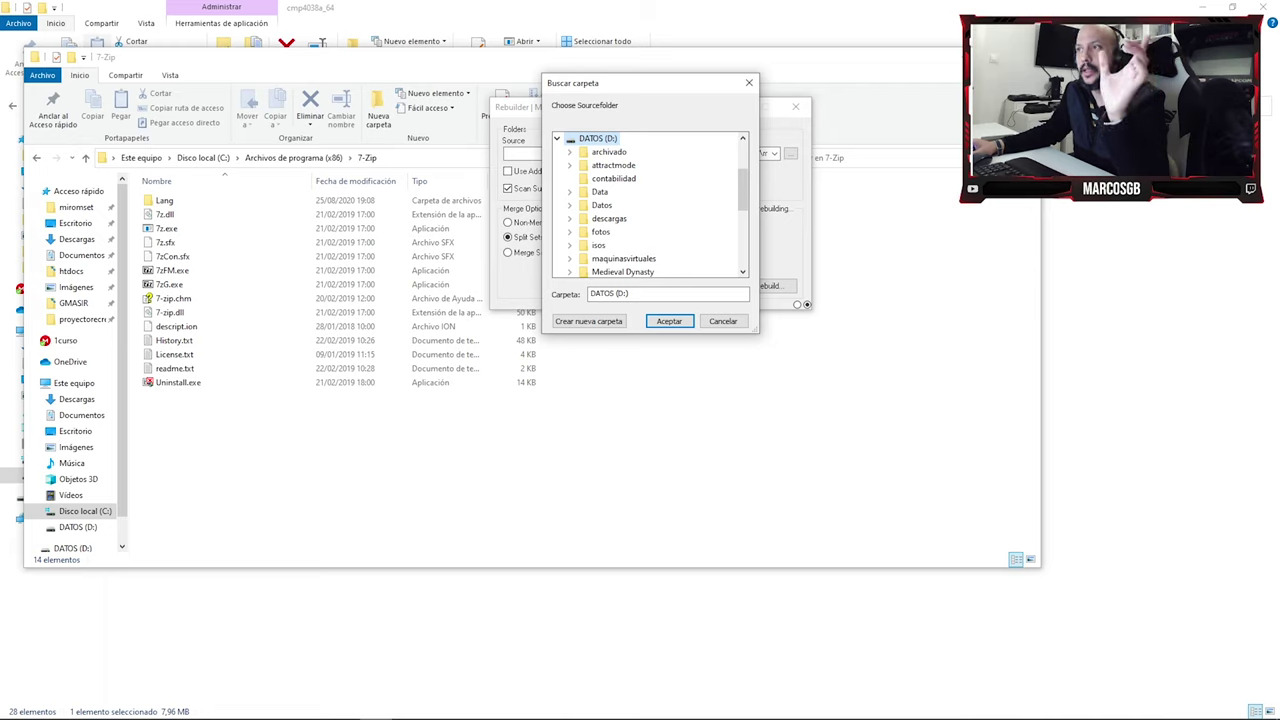
pyautogui.scroll(-2, 636, 245)
pyautogui.click(628, 245)
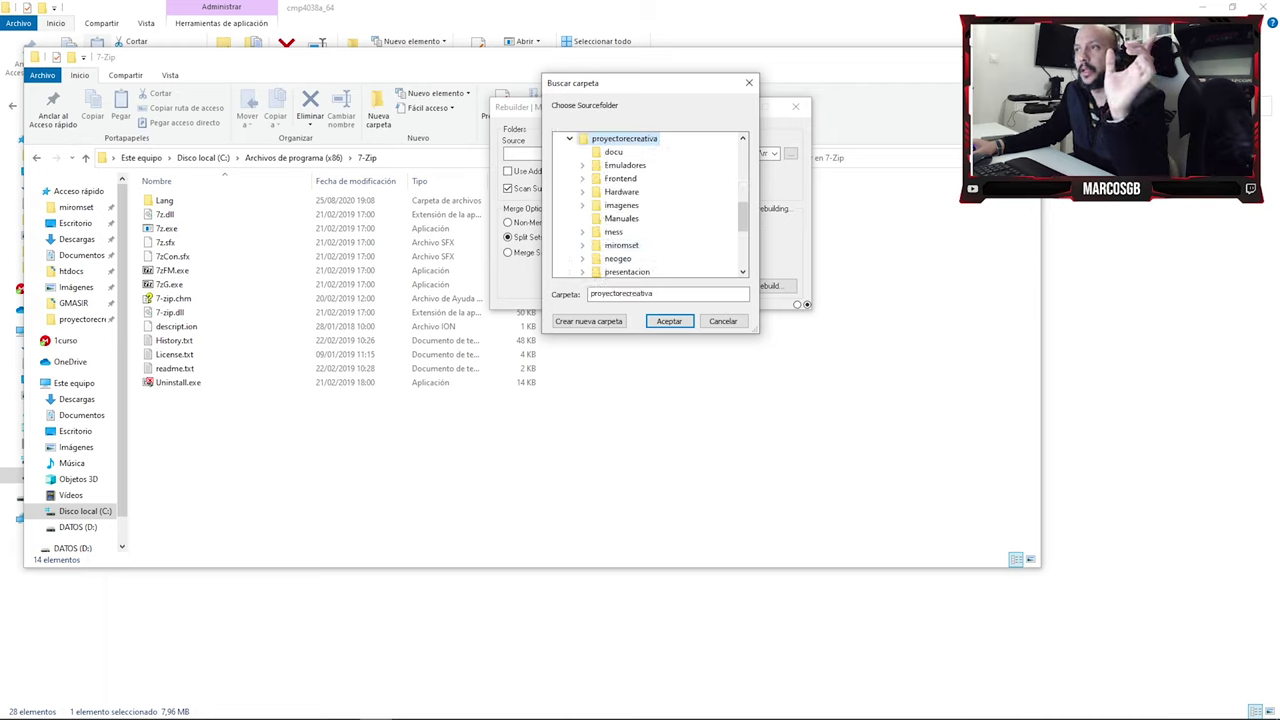
pyautogui.scroll(-2, 622, 215)
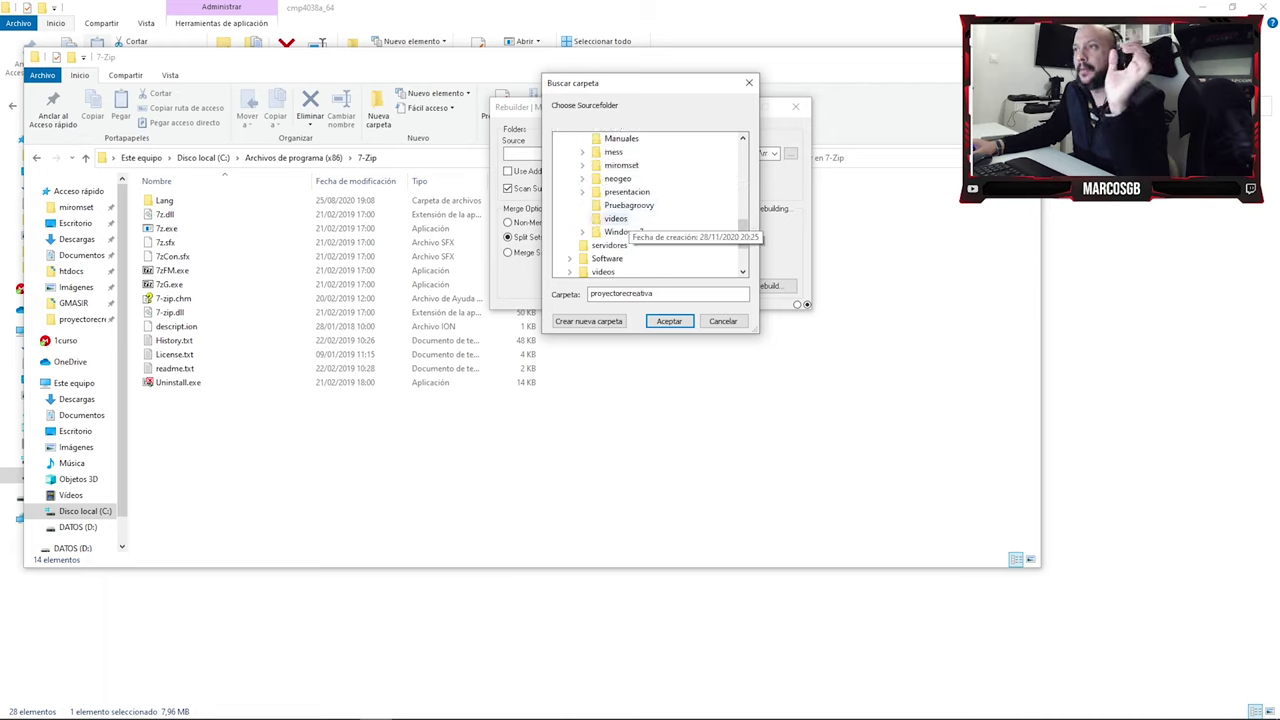
pyautogui.scroll(1, 622, 218)
pyautogui.scroll(1, 650, 205)
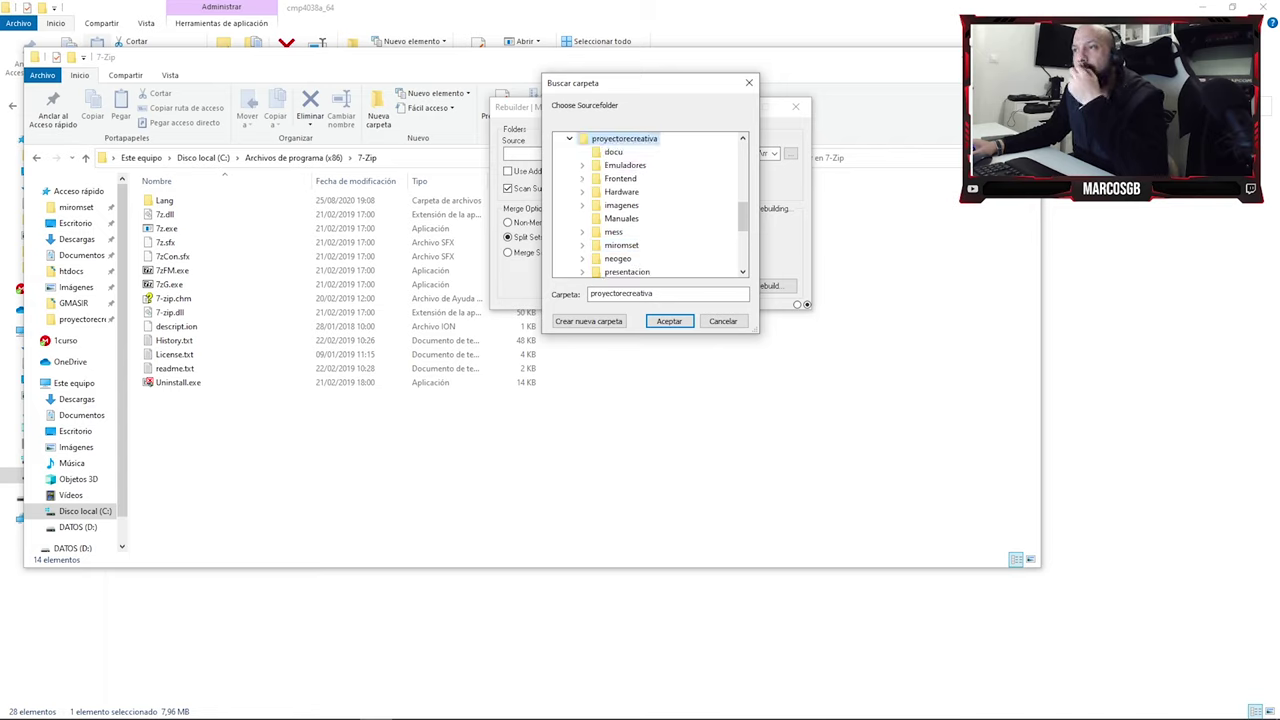
pyautogui.scroll(-2, 622, 216)
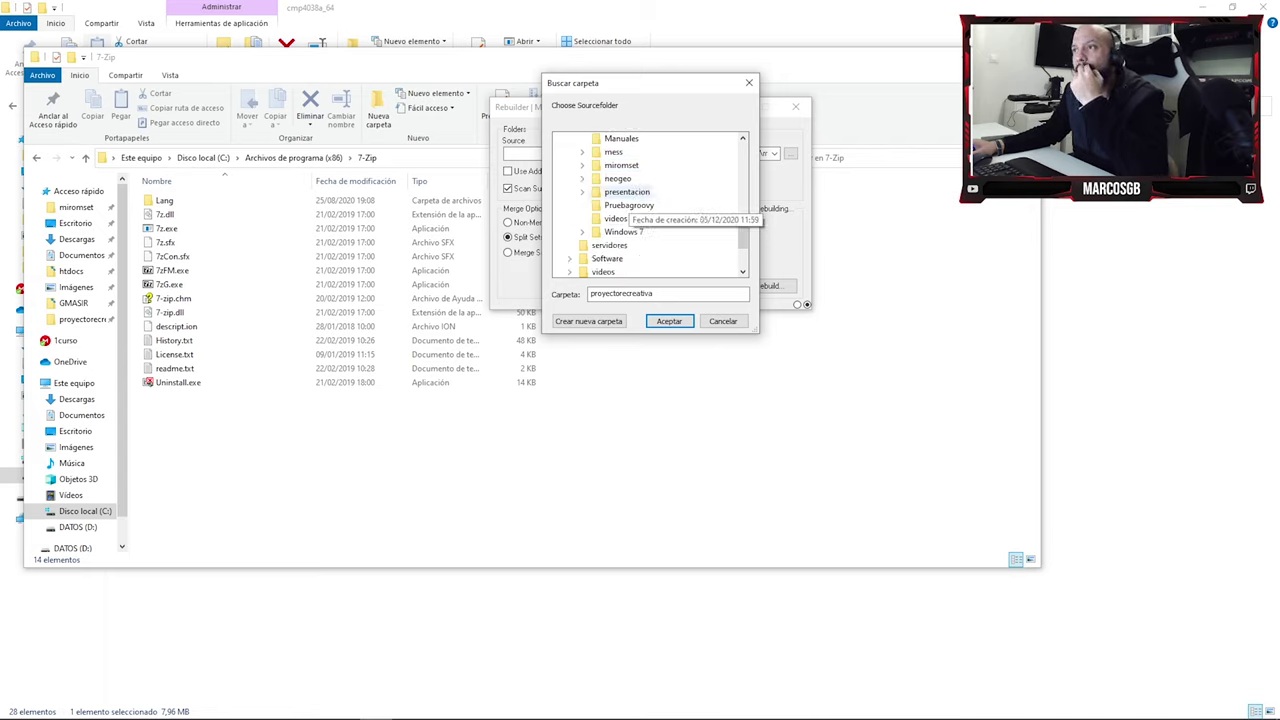
# - Set the rebuild source to the arcade folder inside miromset\mame228
pyautogui.doubleClick(621, 165)
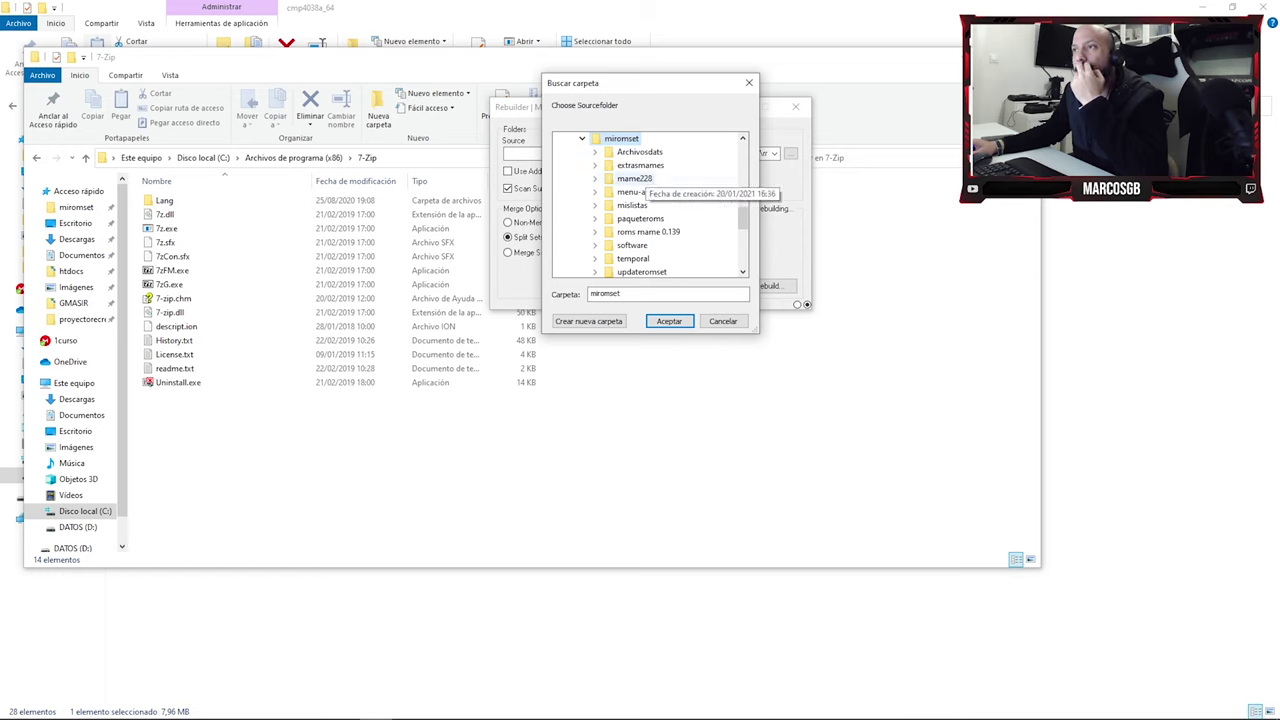
pyautogui.doubleClick(636, 178)
pyautogui.click(641, 153)
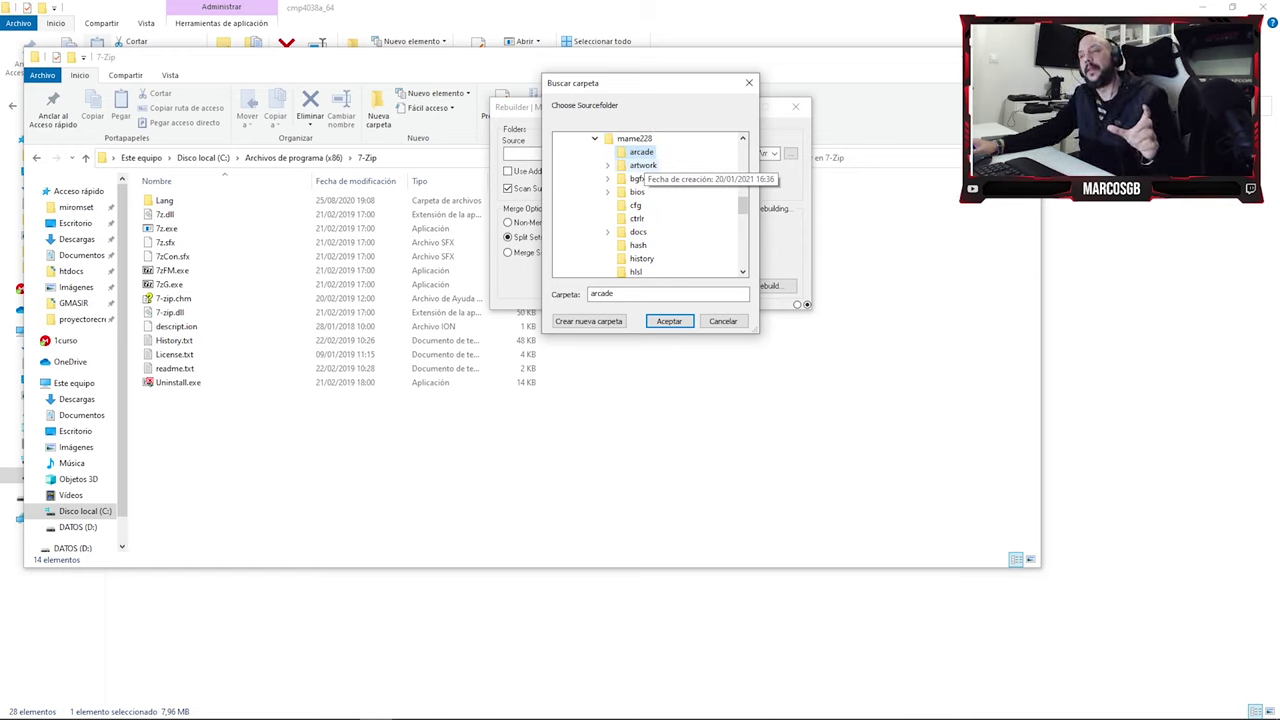
pyautogui.doubleClick(641, 152)
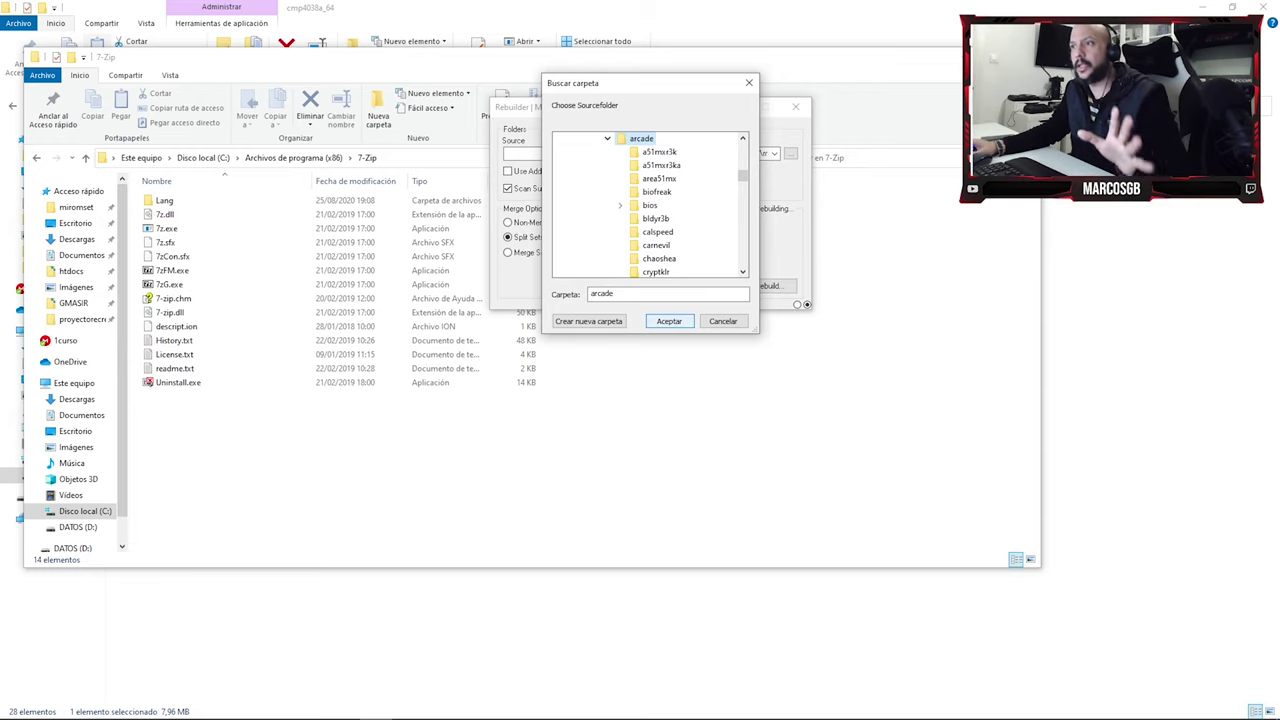
pyautogui.click(669, 321)
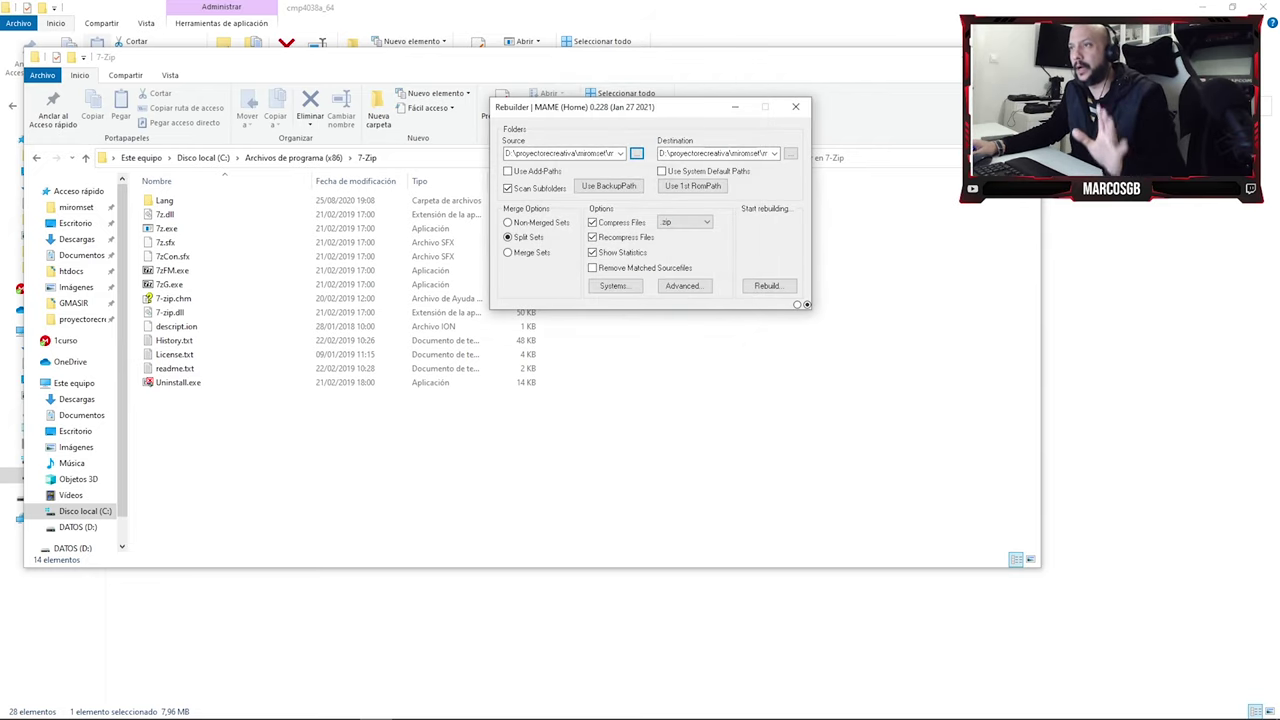
# - Set the merge option to Merge Sets and check the ends of the source and destination paths
pyautogui.click(508, 252)
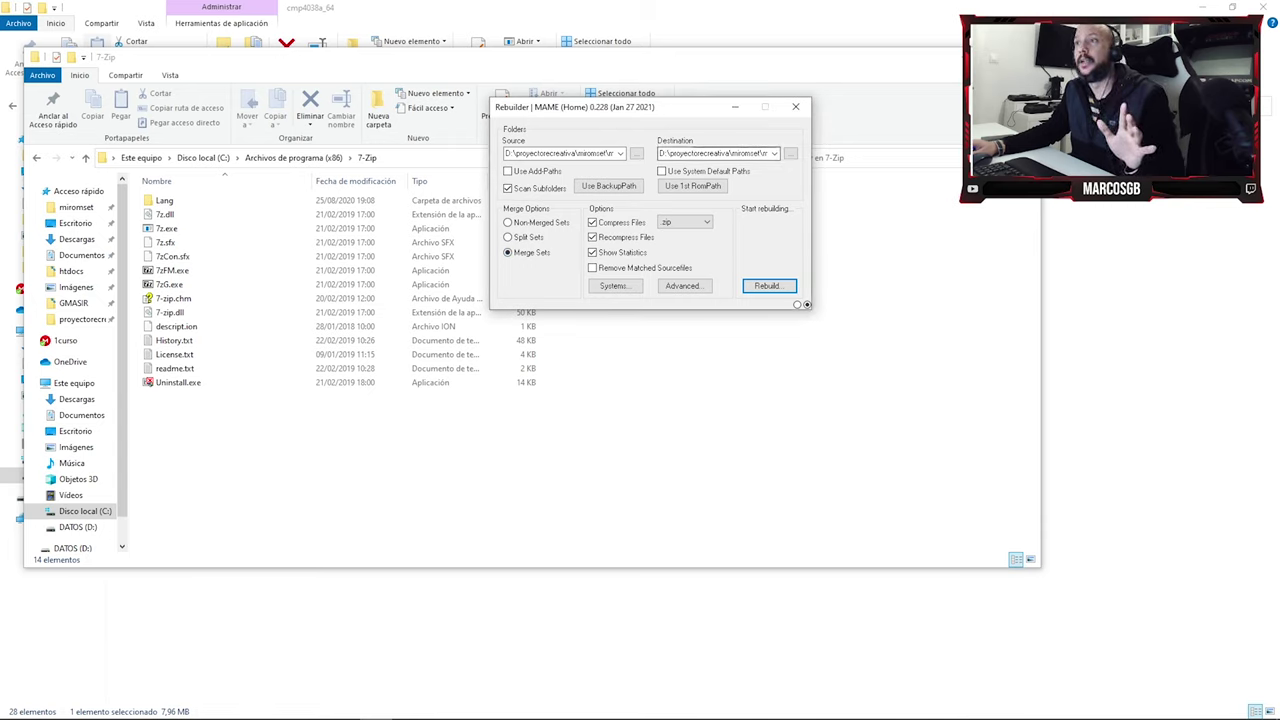
pyautogui.doubleClick(560, 153)
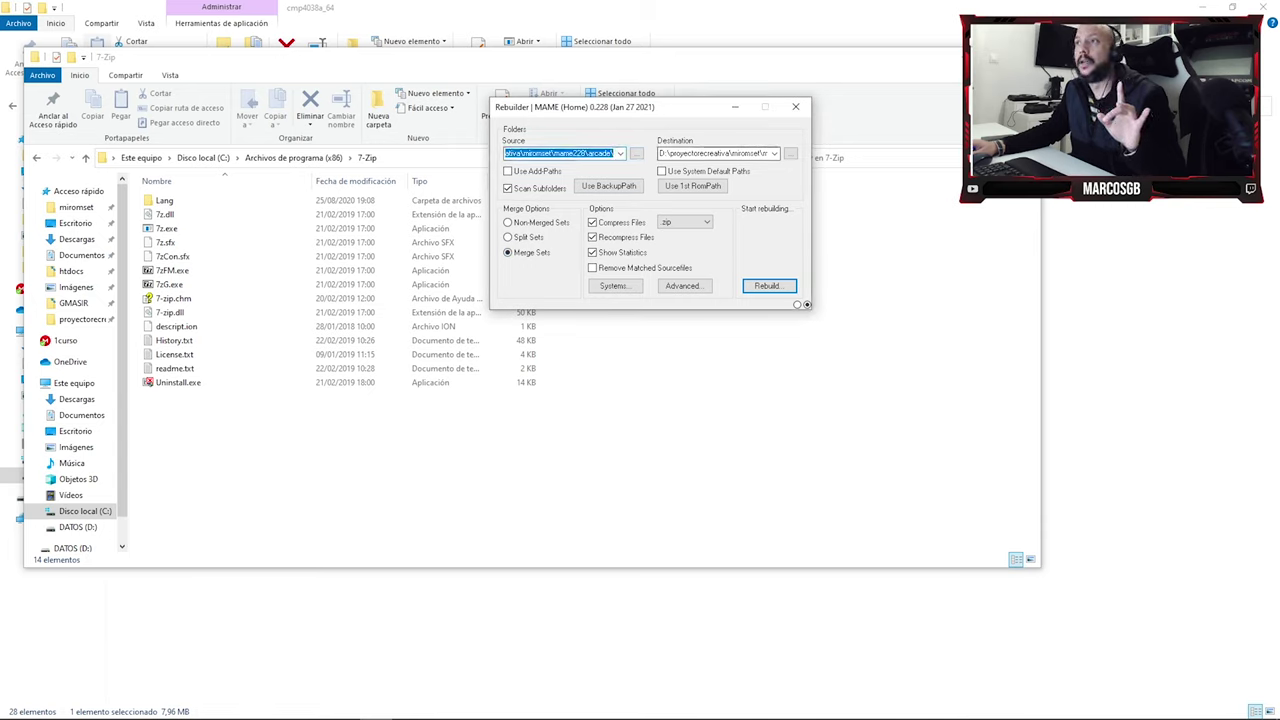
pyautogui.doubleClick(712, 153)
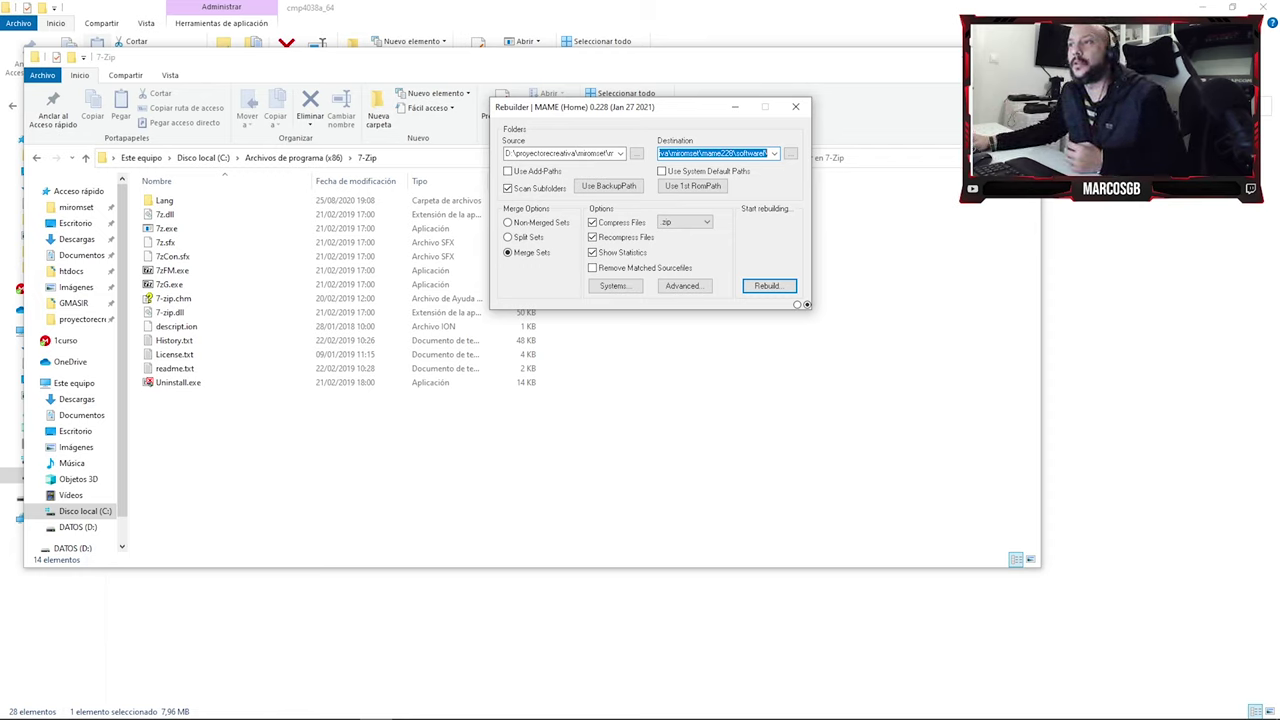
# - Set the compression format to 7z and start the rebuild, continuing despite the differing scanner and rebuilder merge modes
pyautogui.click(684, 222)
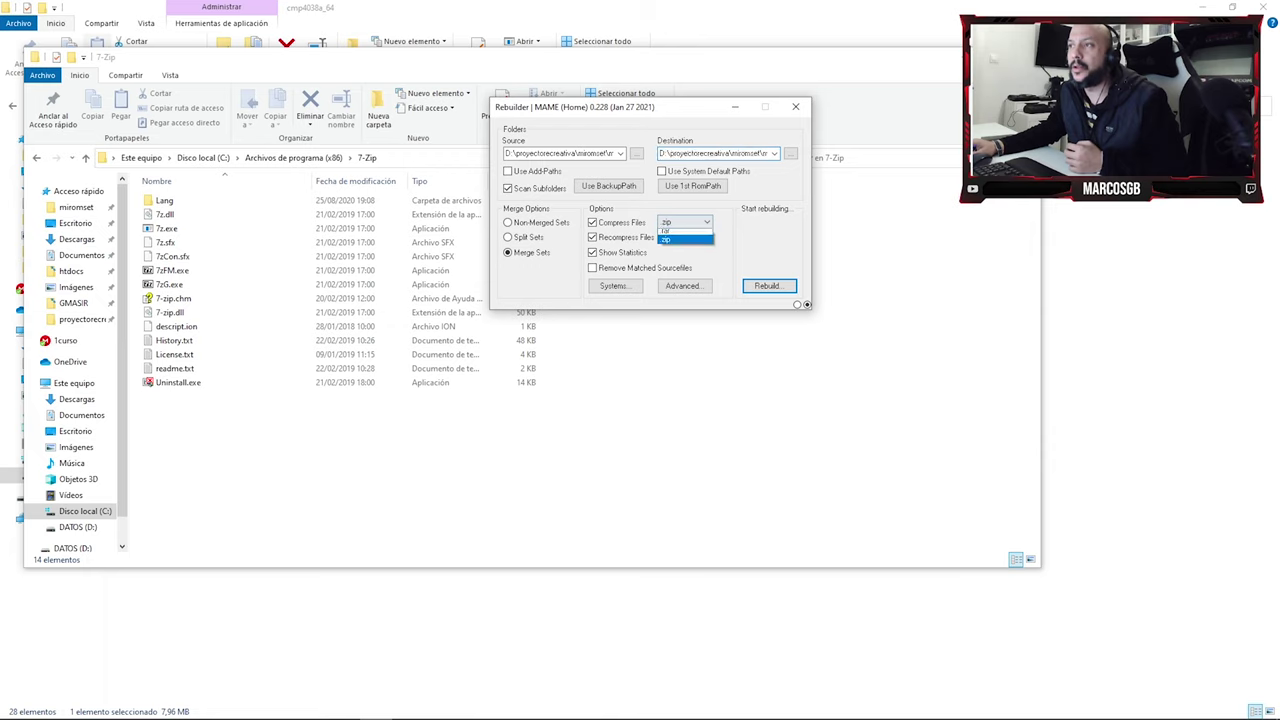
pyautogui.click(666, 233)
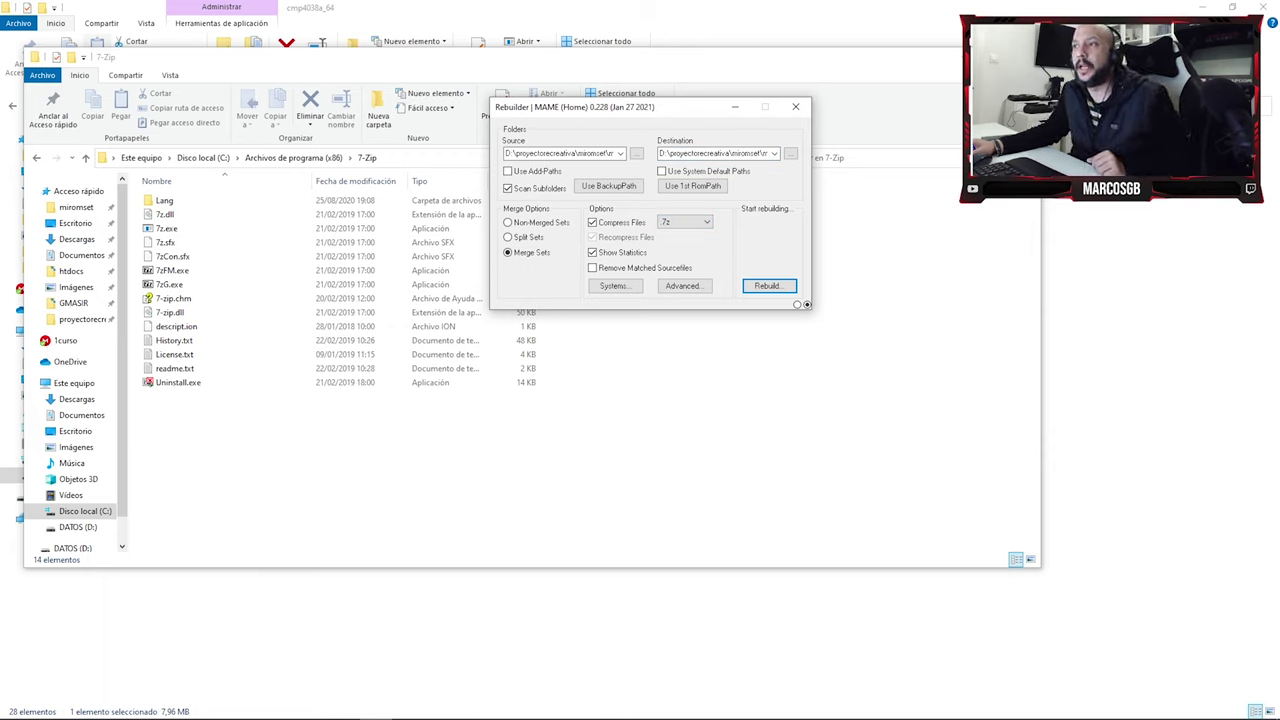
pyautogui.click(769, 286)
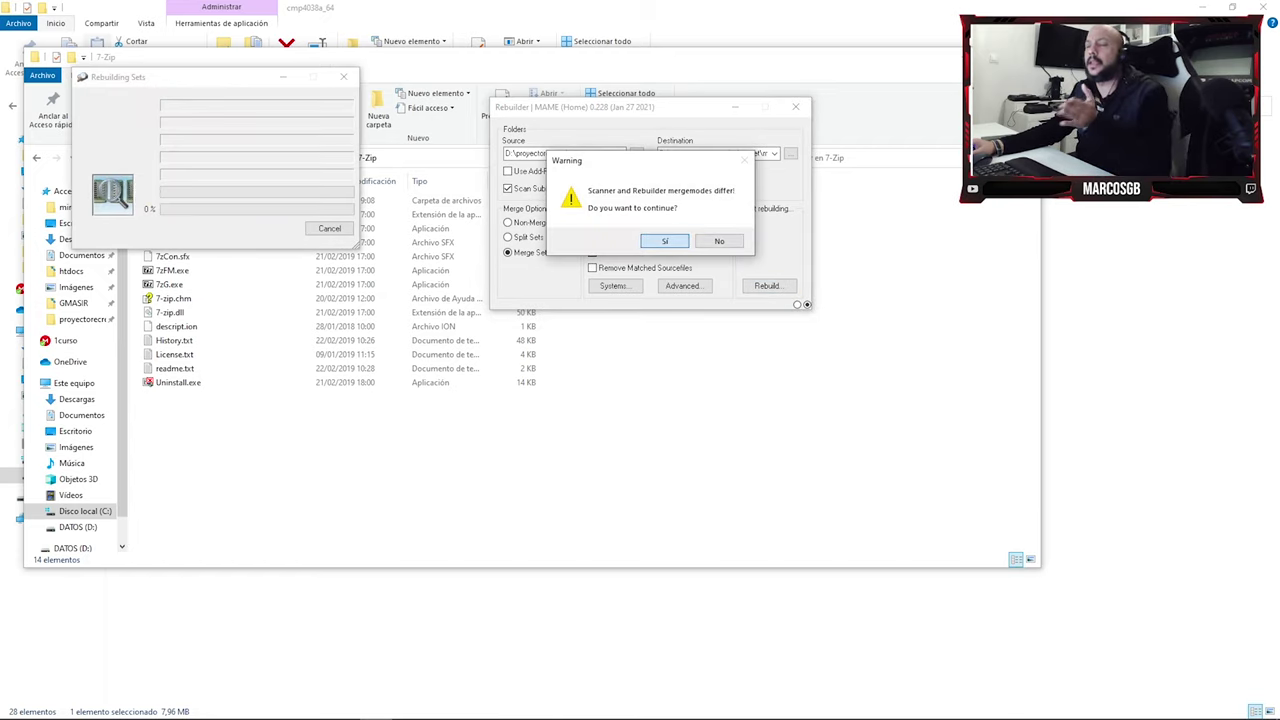
pyautogui.press('Return')
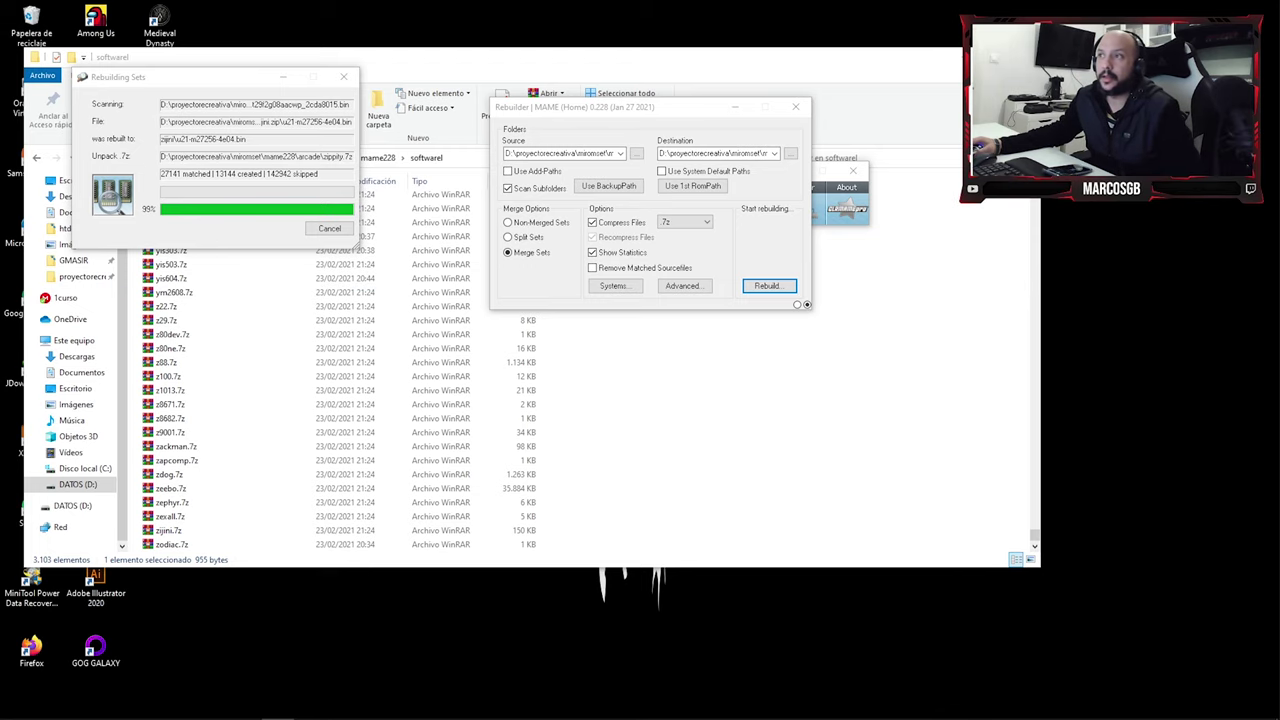
# - Switch to File Explorer and look through the rebuilt 7z archives in the softwarel folder down to the end of the list
pyautogui.click(700, 400)
pyautogui.click(958, 57)
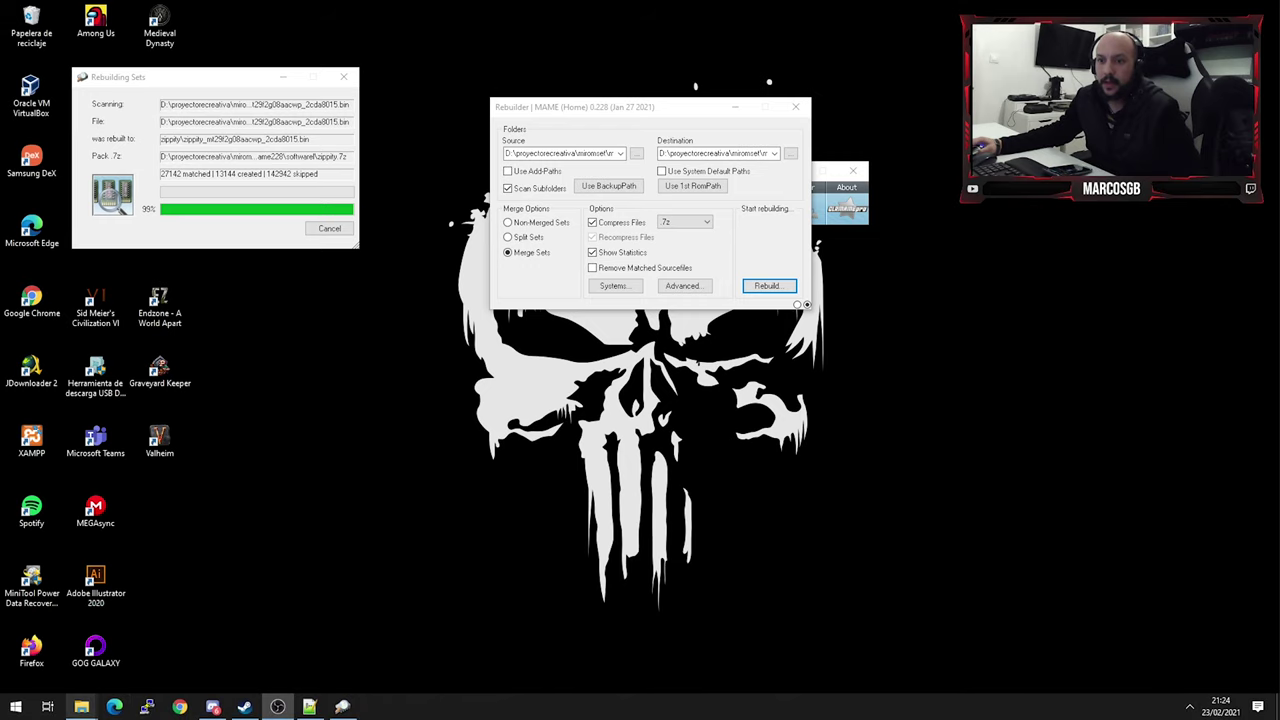
pyautogui.moveTo(81, 707)
pyautogui.click(215, 650)
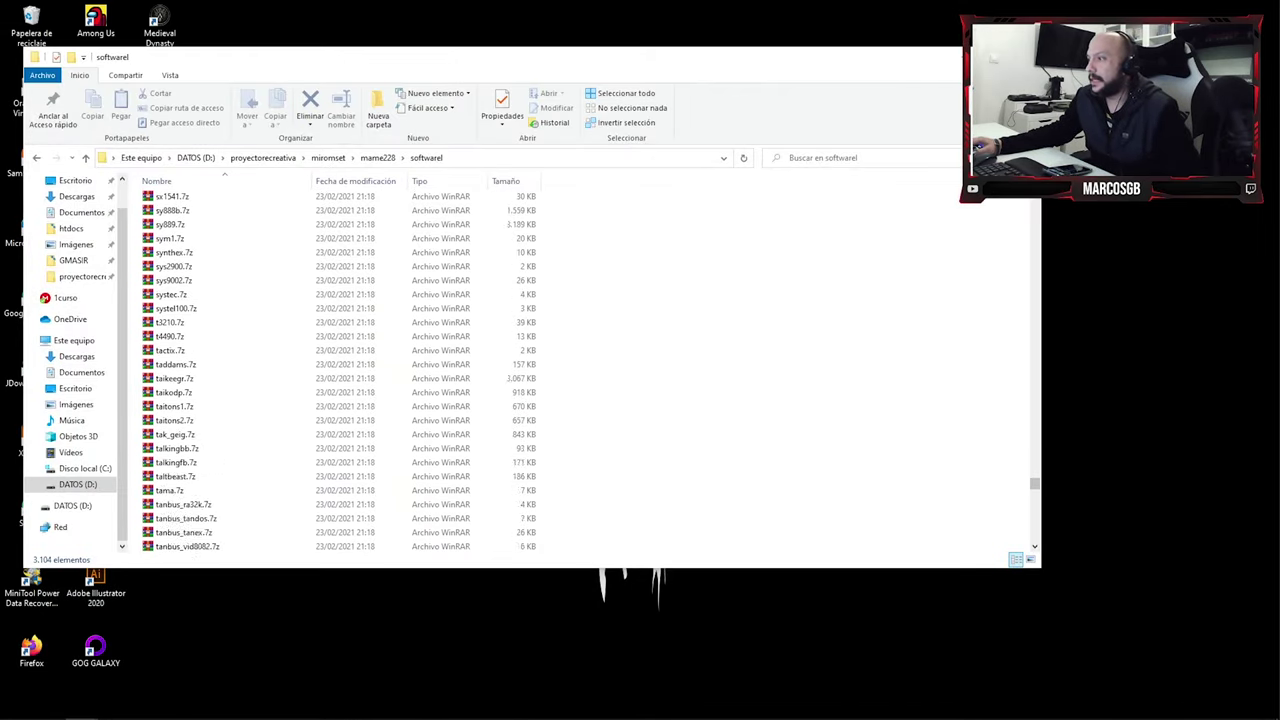
pyautogui.moveTo(1034, 331); pyautogui.dragTo(1034, 196)
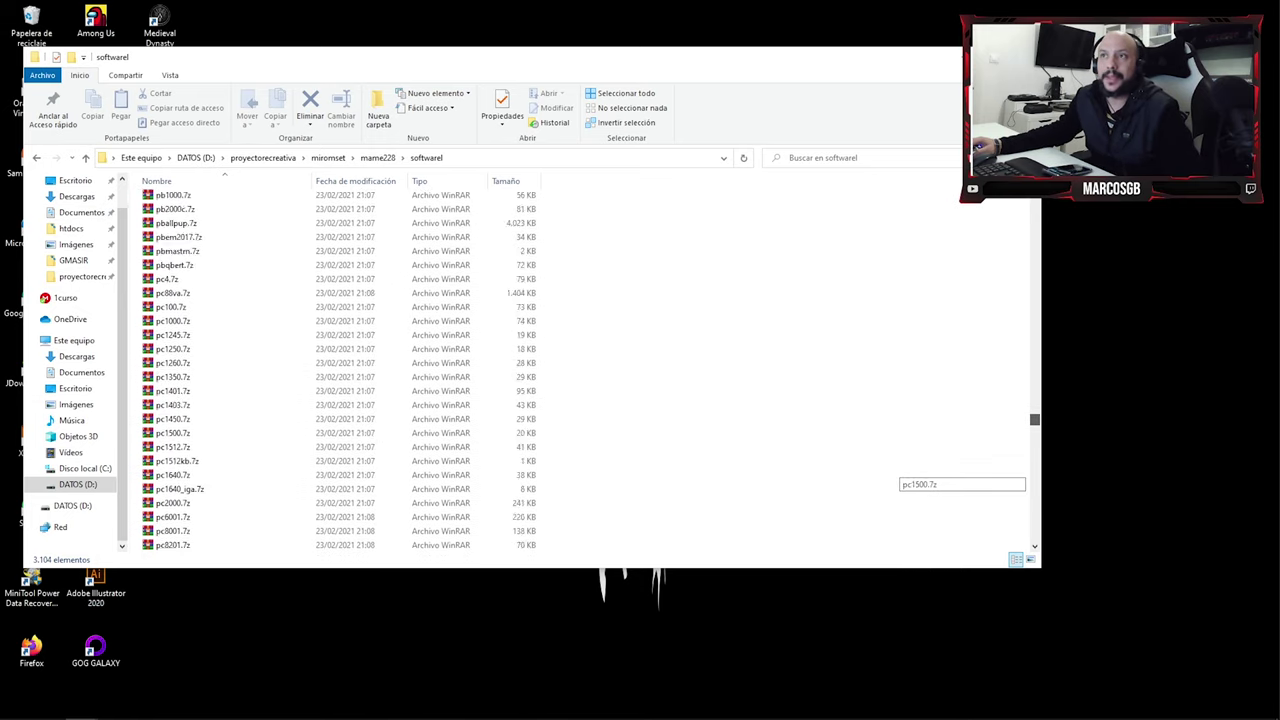
pyautogui.moveTo(1034, 419); pyautogui.dragTo(1034, 535)
pyautogui.click(166, 348)
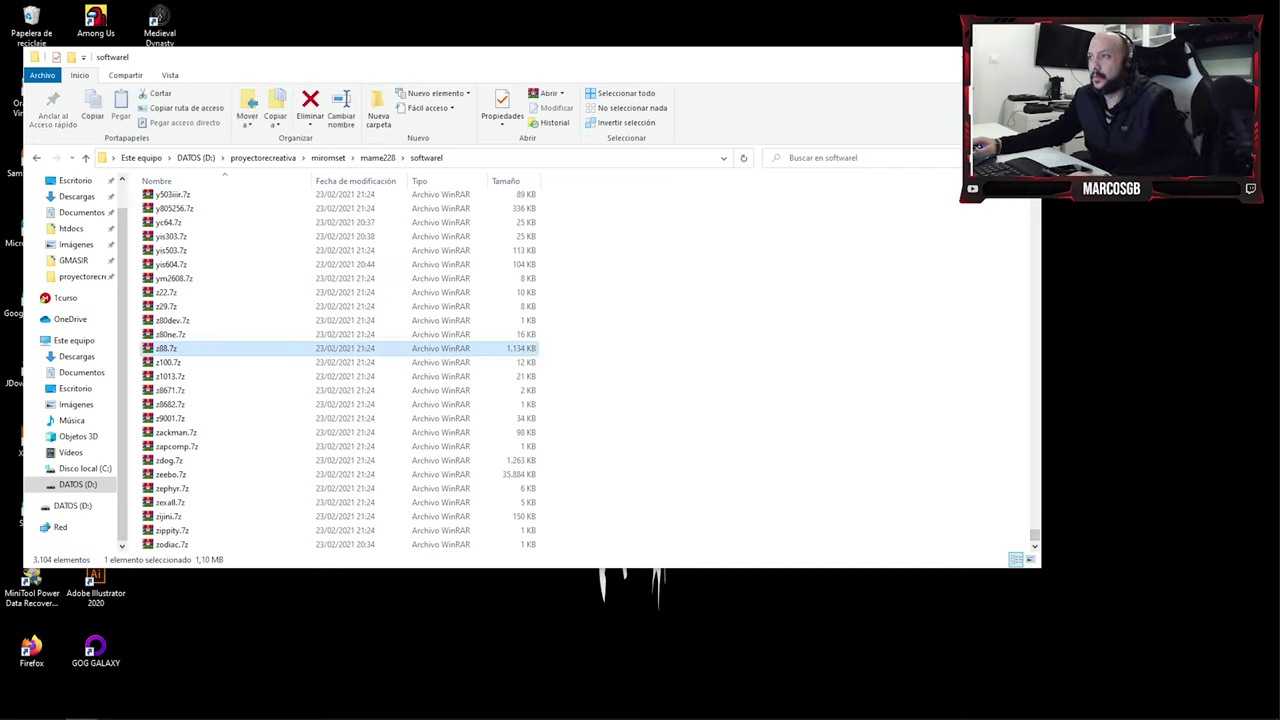
# - Search the softwarel folder for gba, n64 and gameboy, and return to the full file list
pyautogui.click(822, 158)
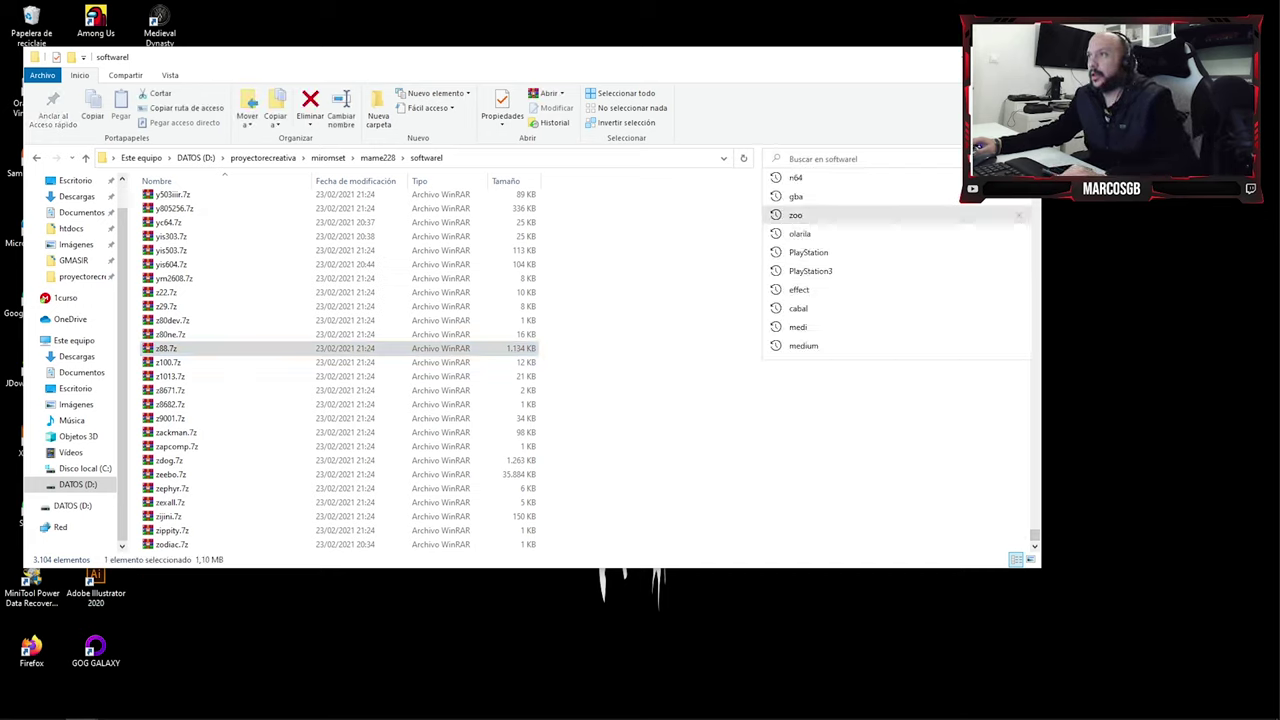
pyautogui.click(796, 196)
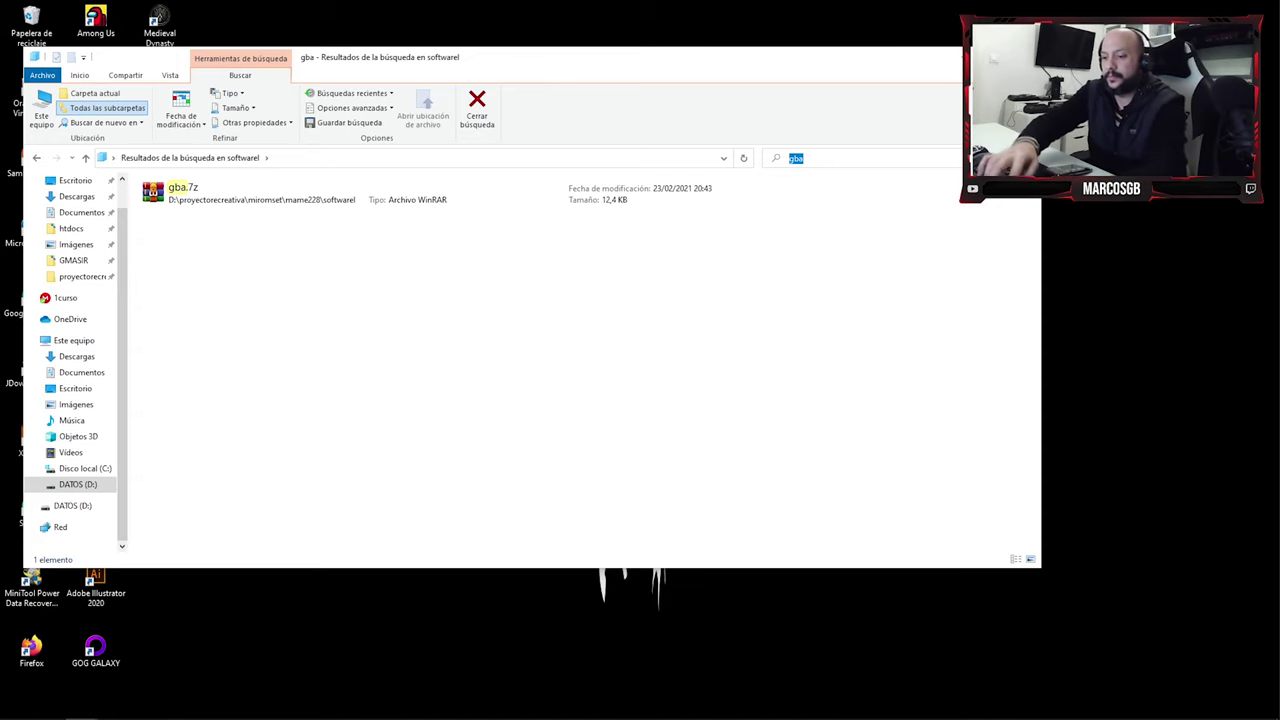
pyautogui.write('n64')
pyautogui.press('Return')
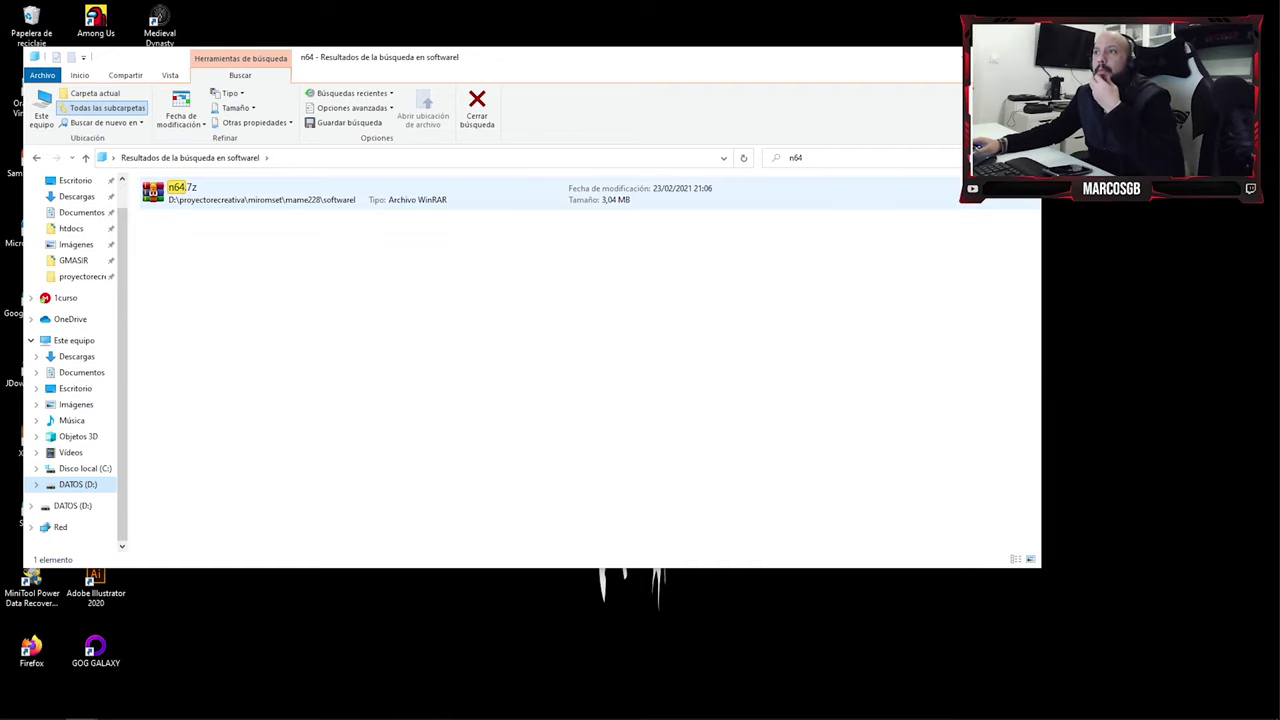
pyautogui.click(796, 157)
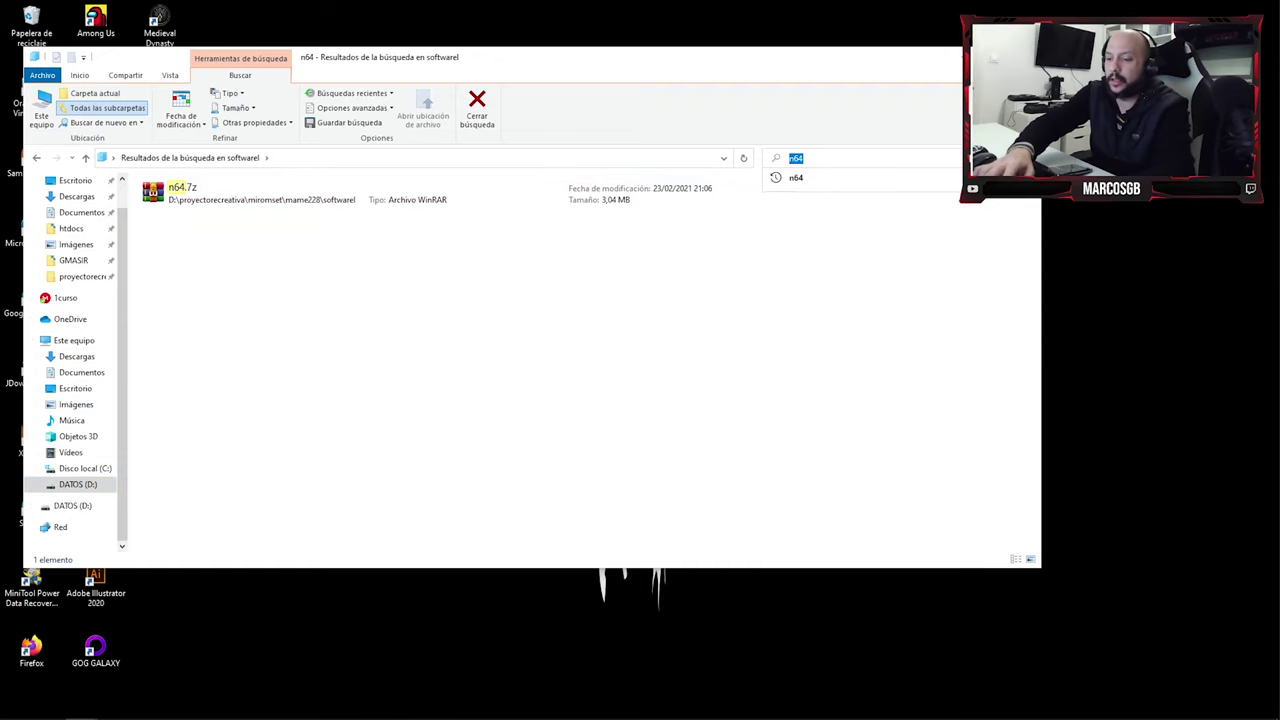
pyautogui.write('gameboy')
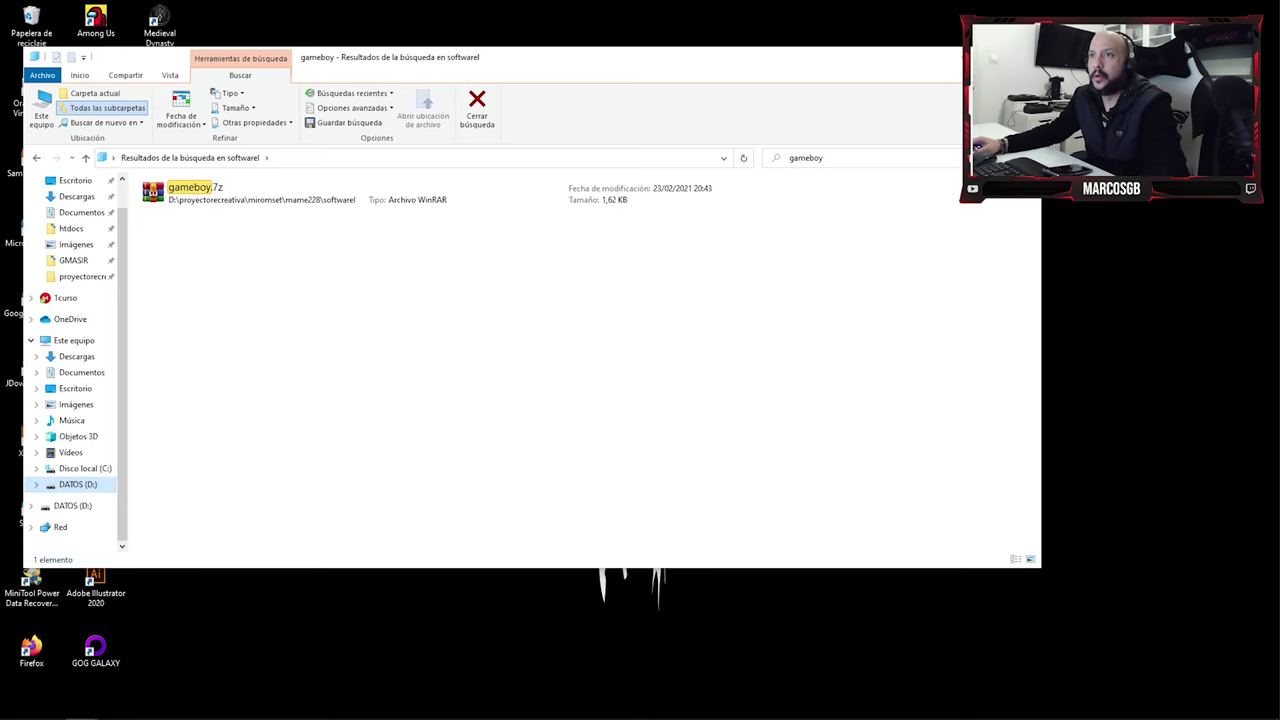
pyautogui.press('Escape')
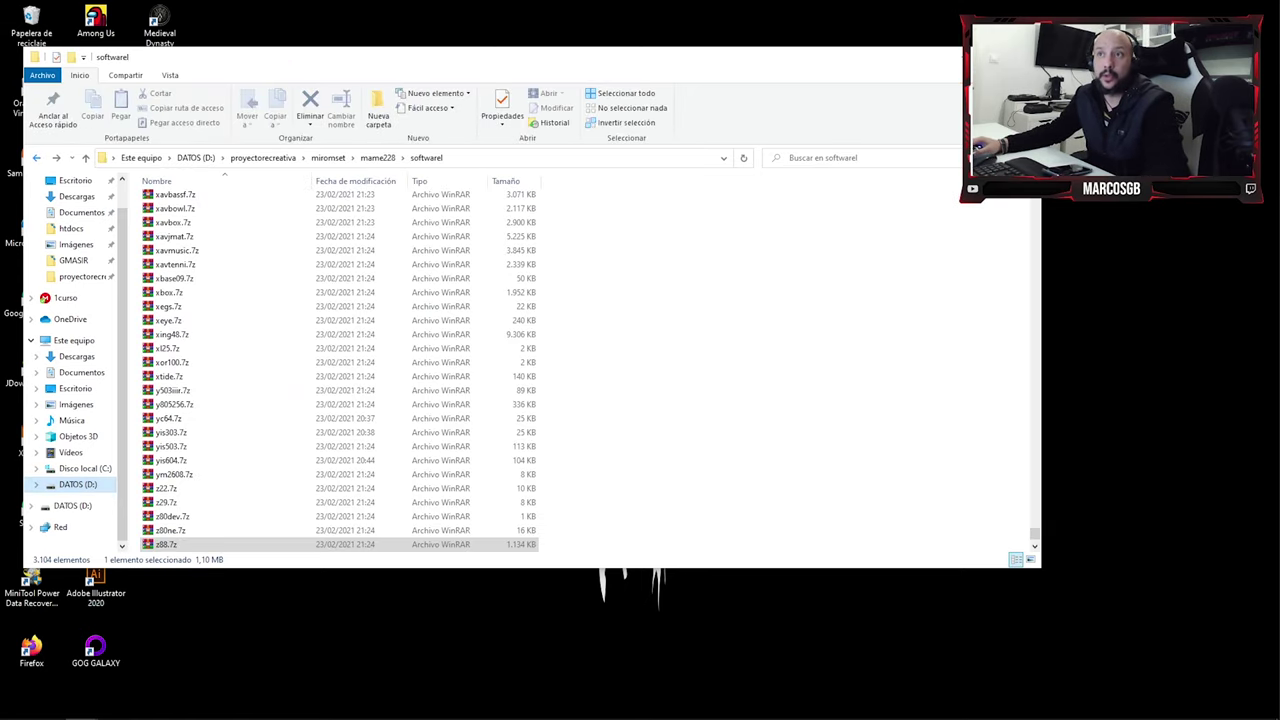
# - Maximize the folder window and look back through the rebuilt archives in softwarel
pyautogui.press('super+Up')
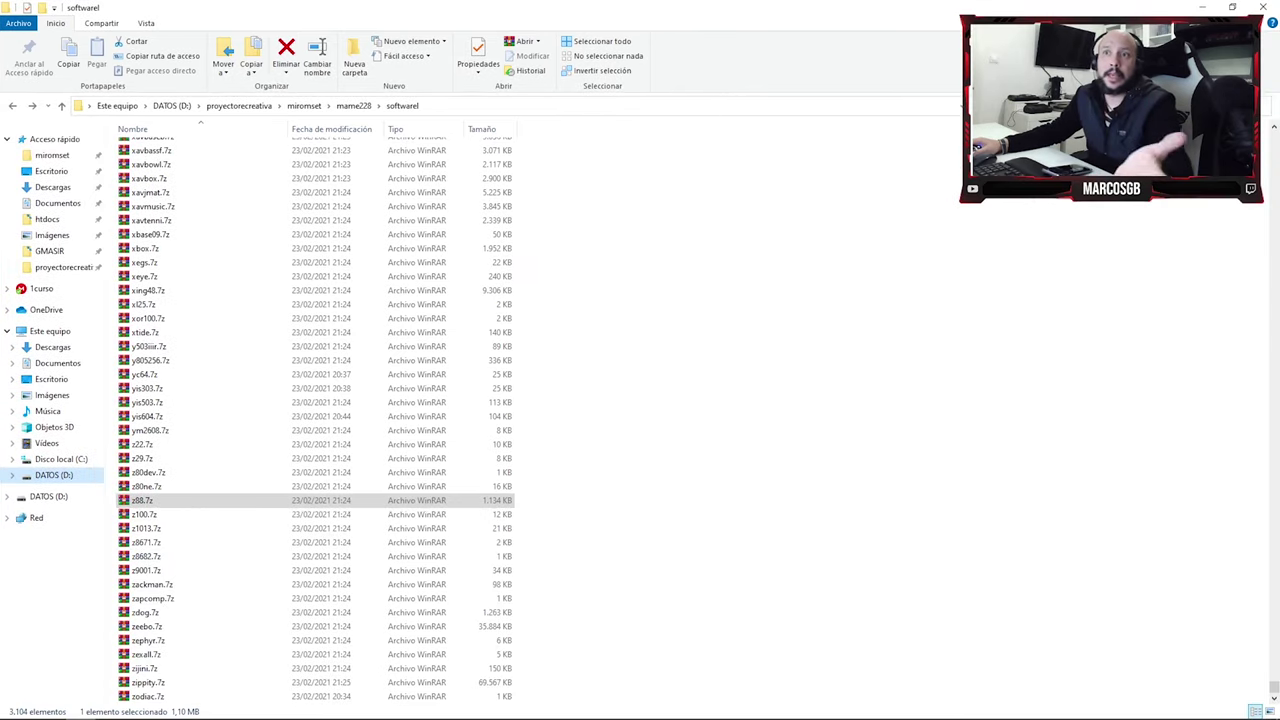
pyautogui.scroll(20, 316, 420)
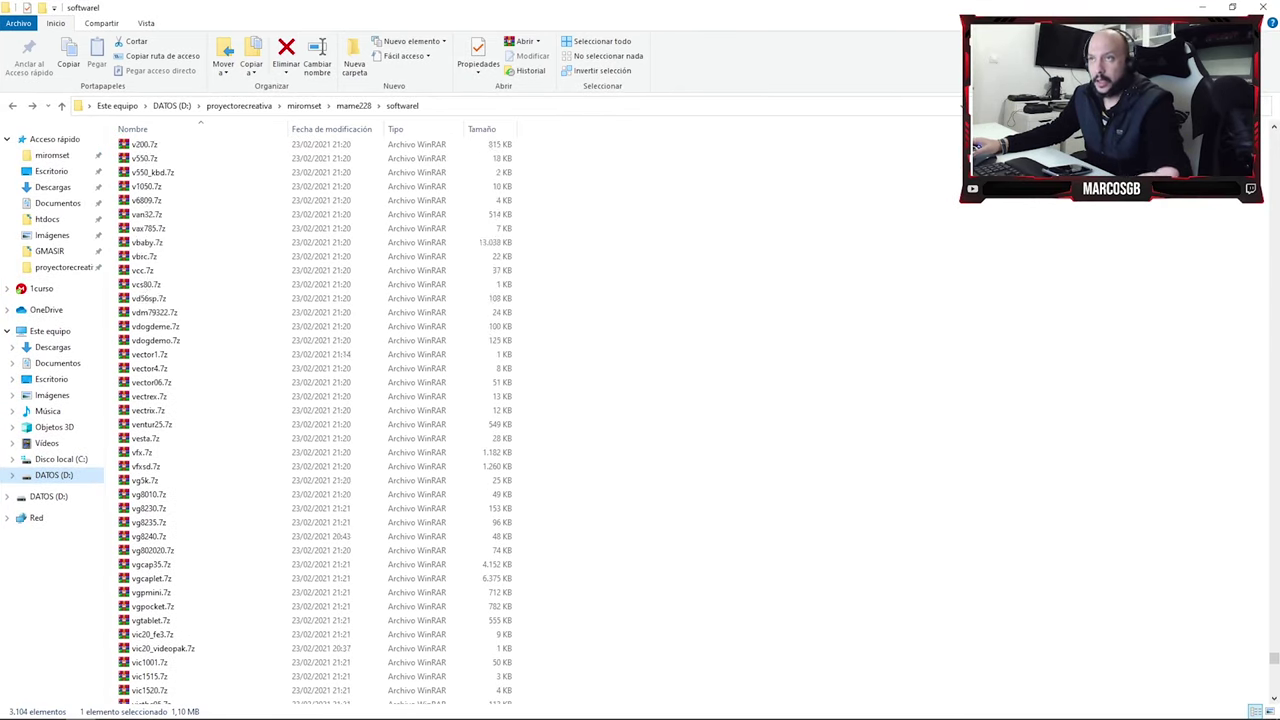
pyautogui.scroll(20, 316, 420)
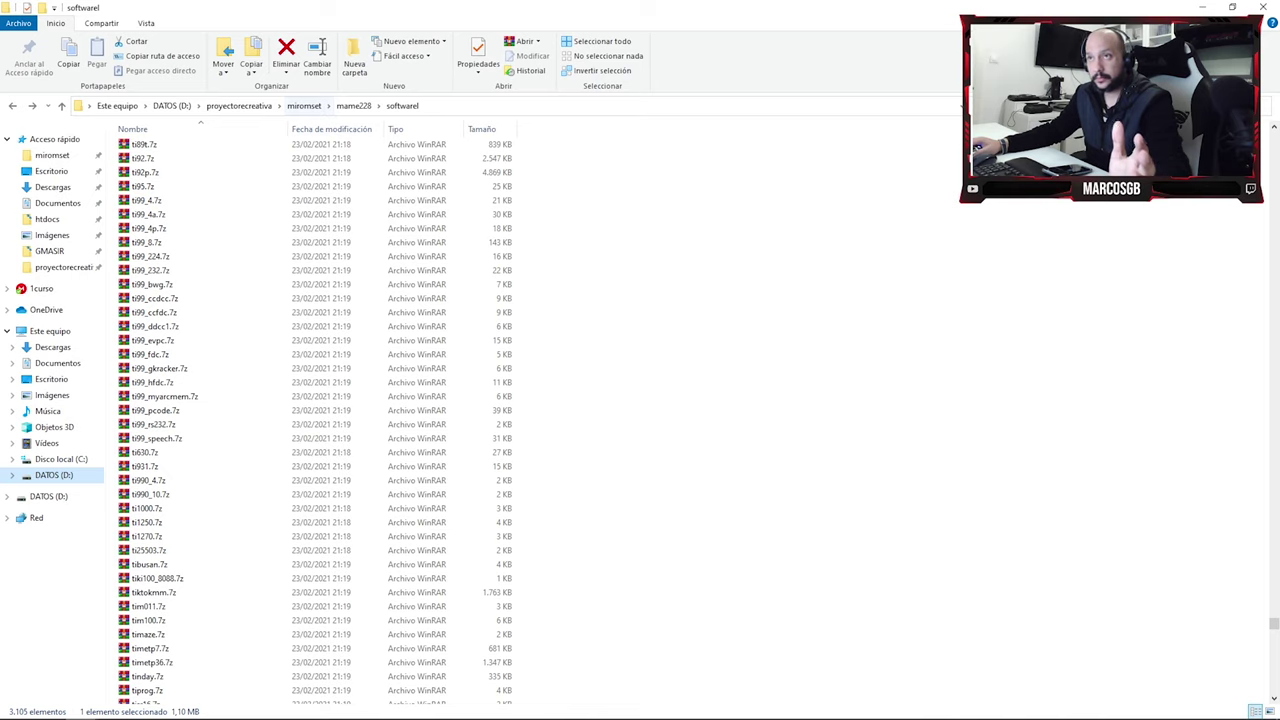
# - Examine the original zip files in mame228's arcade folder and return to the mame228 folder
pyautogui.click(353, 105)
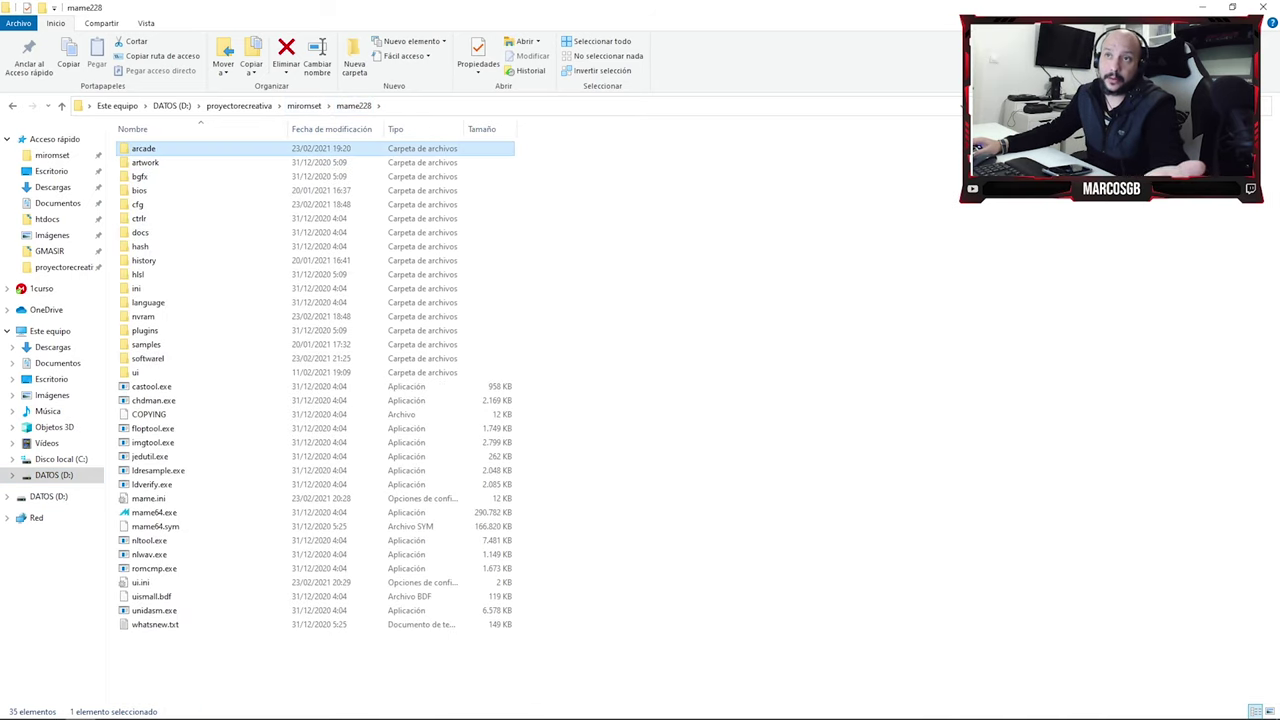
pyautogui.doubleClick(145, 147)
pyautogui.scroll(-20, 316, 414)
pyautogui.scroll(20, 316, 382)
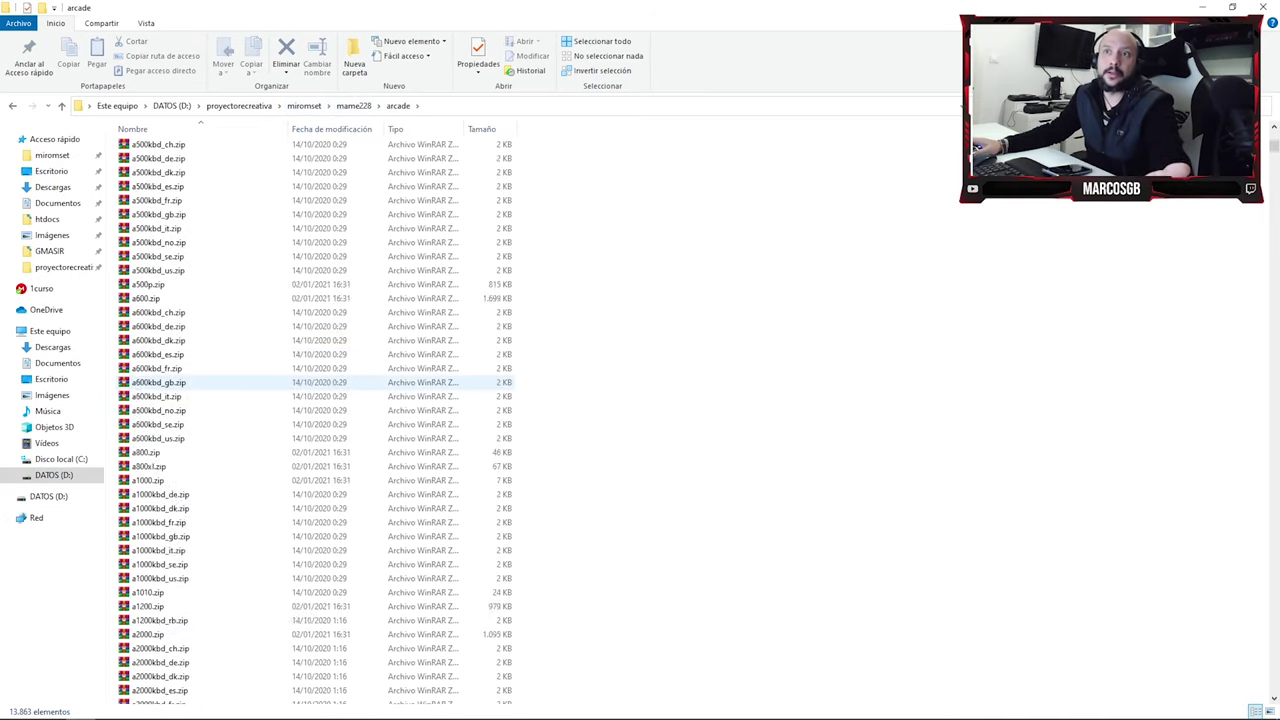
pyautogui.scroll(10, 160, 383)
pyautogui.click(353, 105)
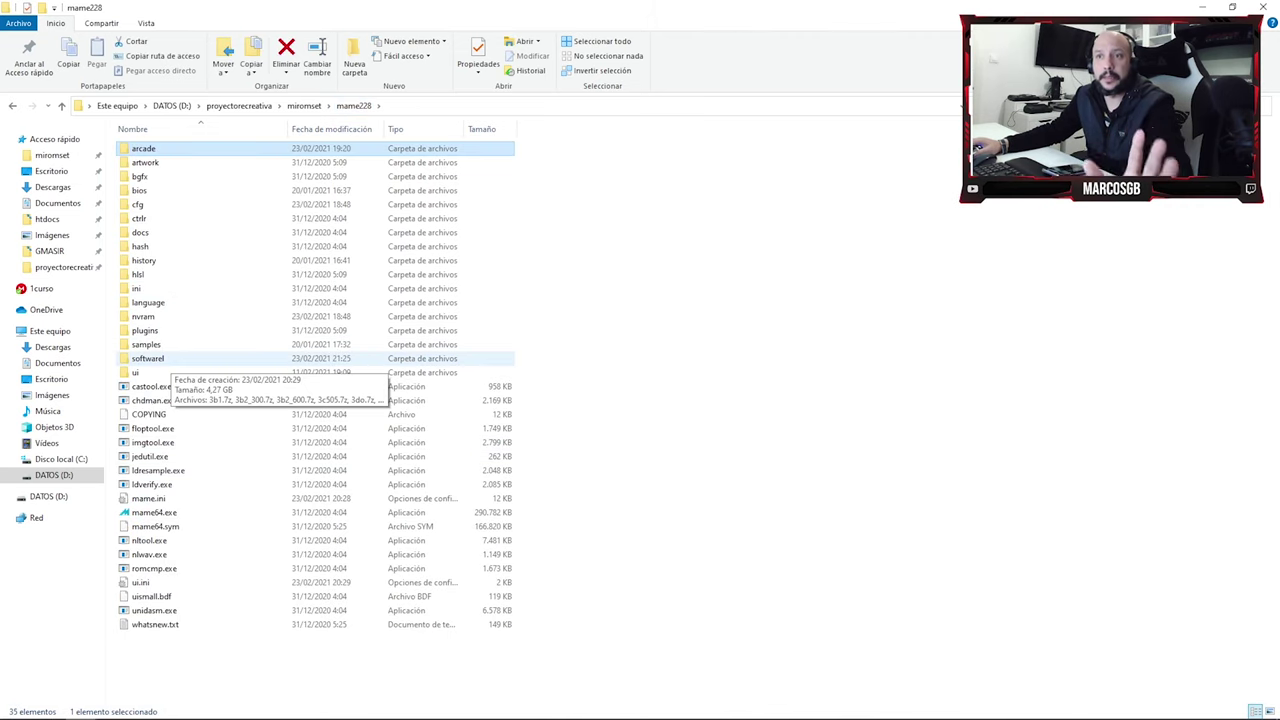
# - Open the softwarel folder, get the folder window out of the way, and close clrmamepro's rebuild statistics and Rebuilder windows
pyautogui.doubleClick(150, 358)
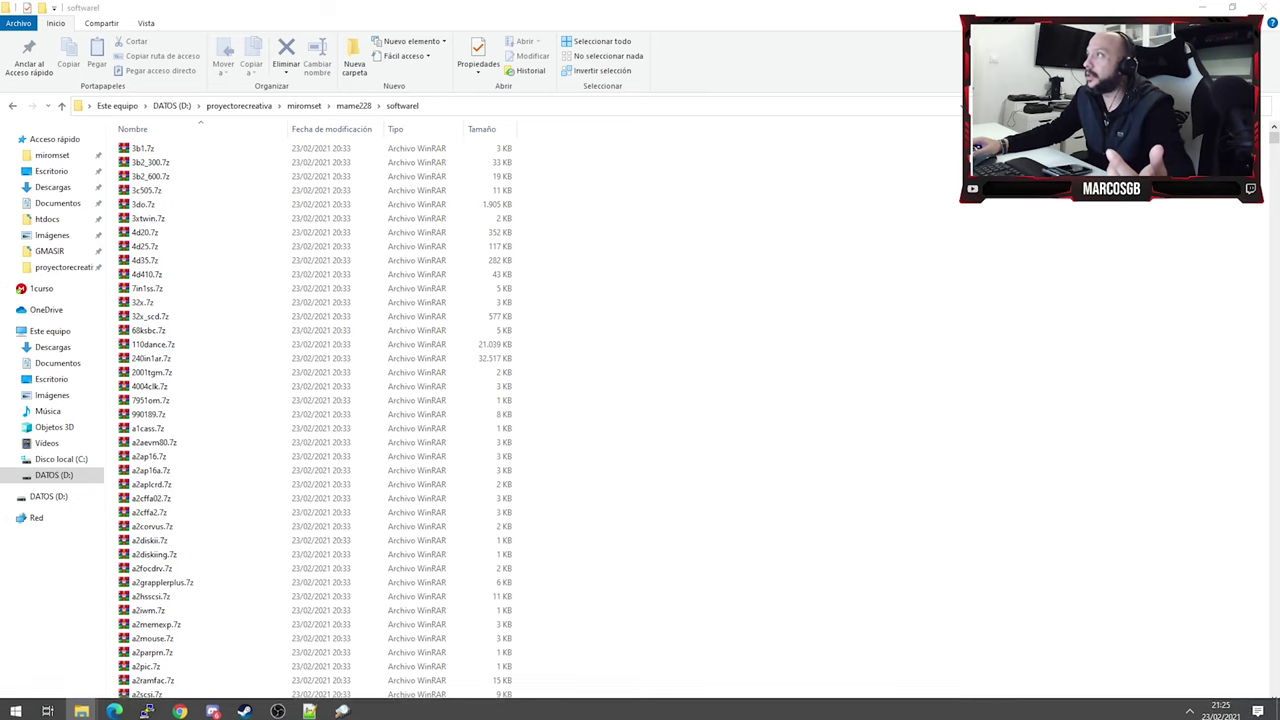
pyautogui.click(1232, 7)
pyautogui.click(962, 57)
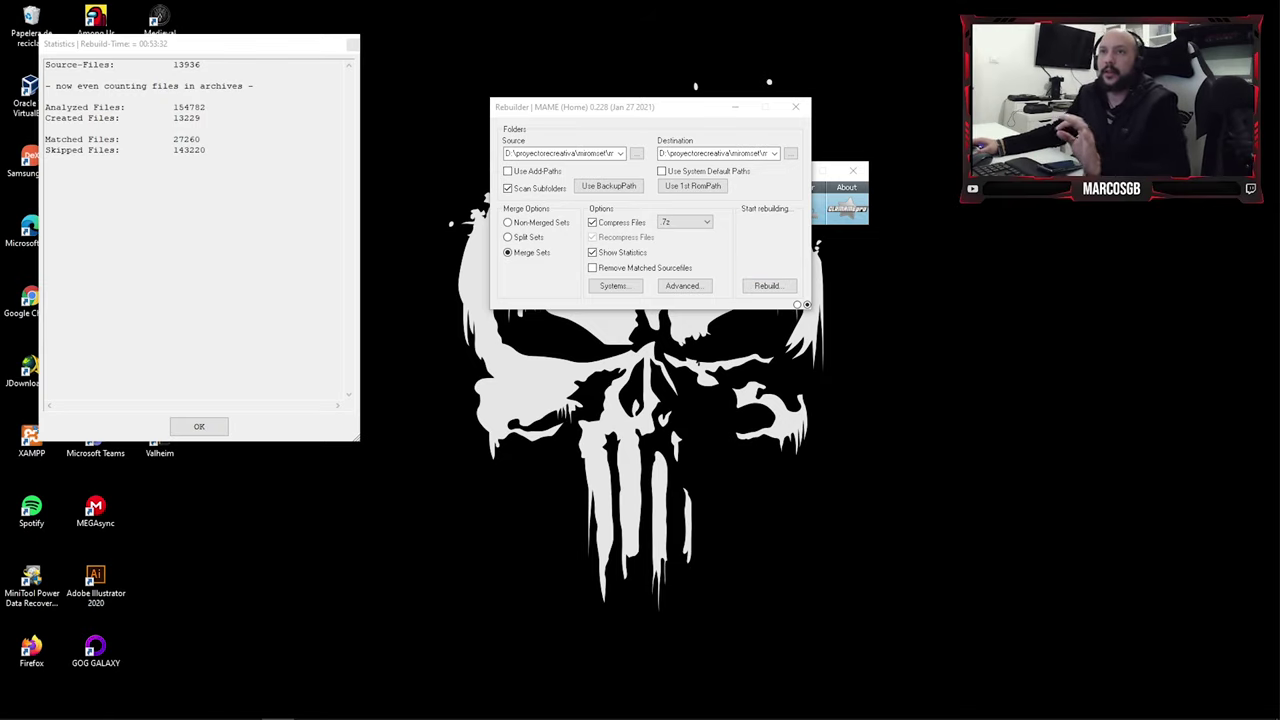
pyautogui.click(199, 426)
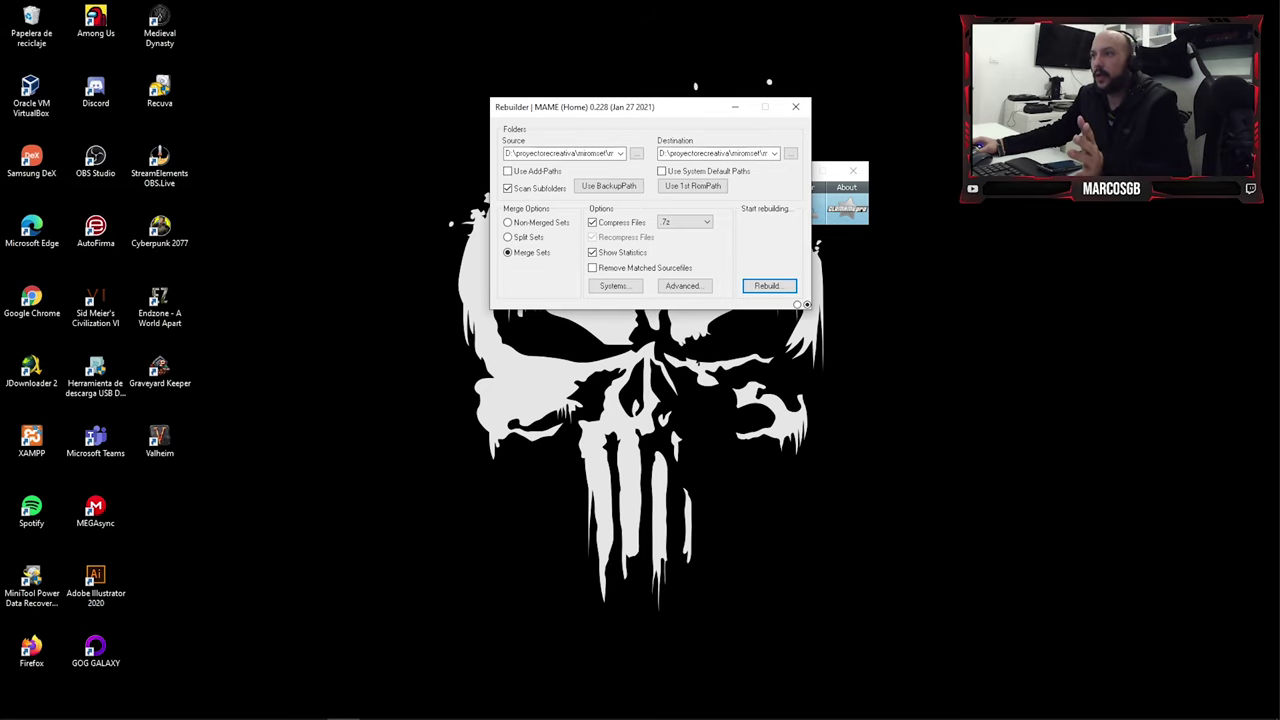
pyautogui.click(795, 106)
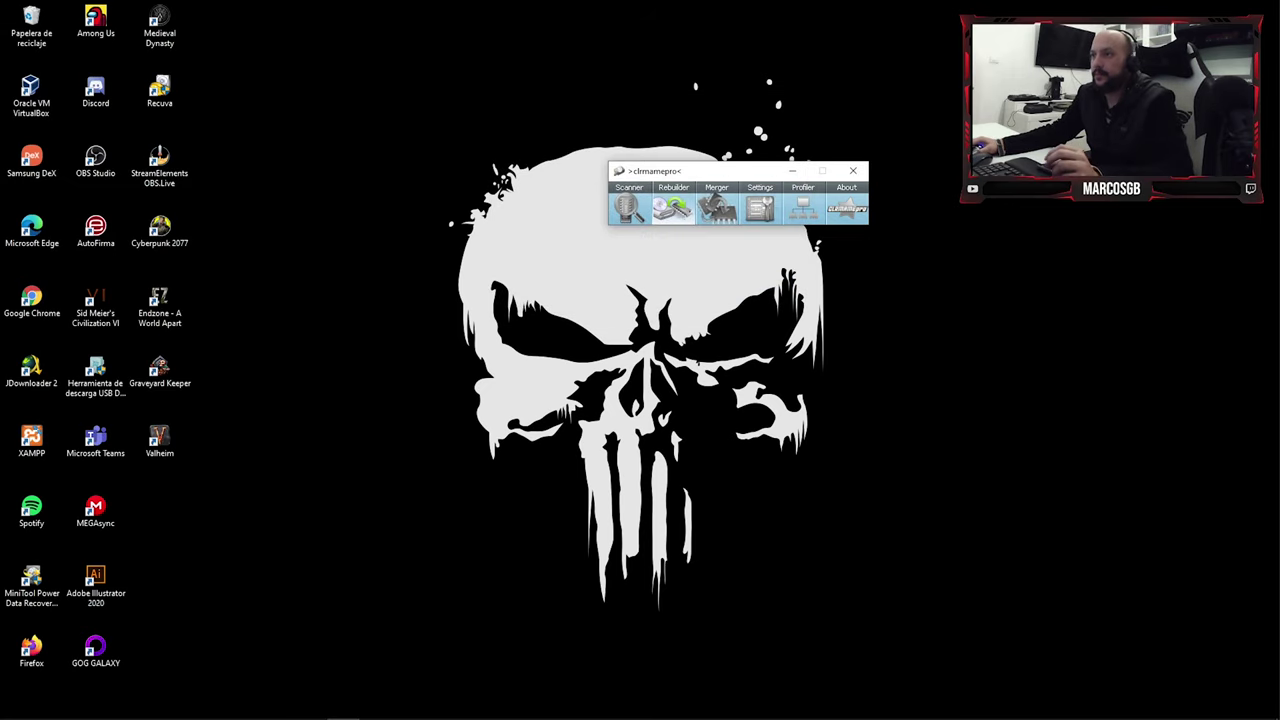
# - Return to the softwarel folder window, go up to mame228, maximize the window, and check the arcade folder's contents
pyautogui.moveTo(15, 707)
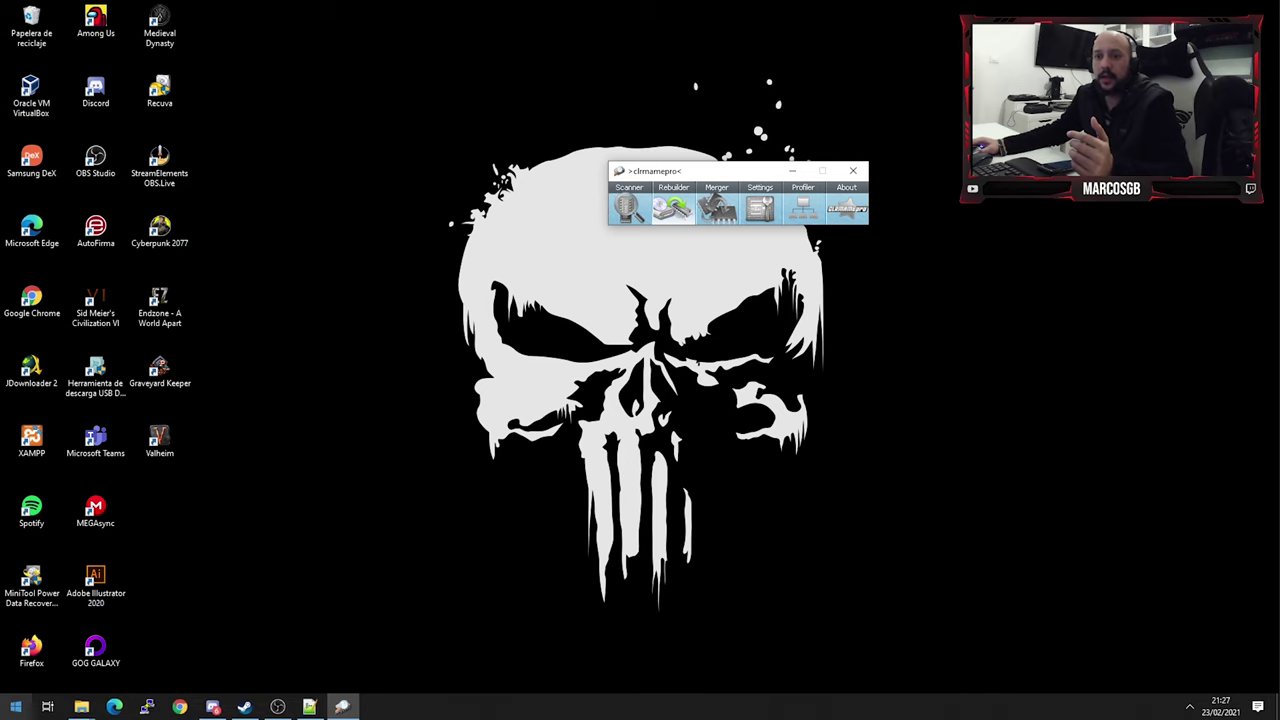
pyautogui.moveTo(81, 706)
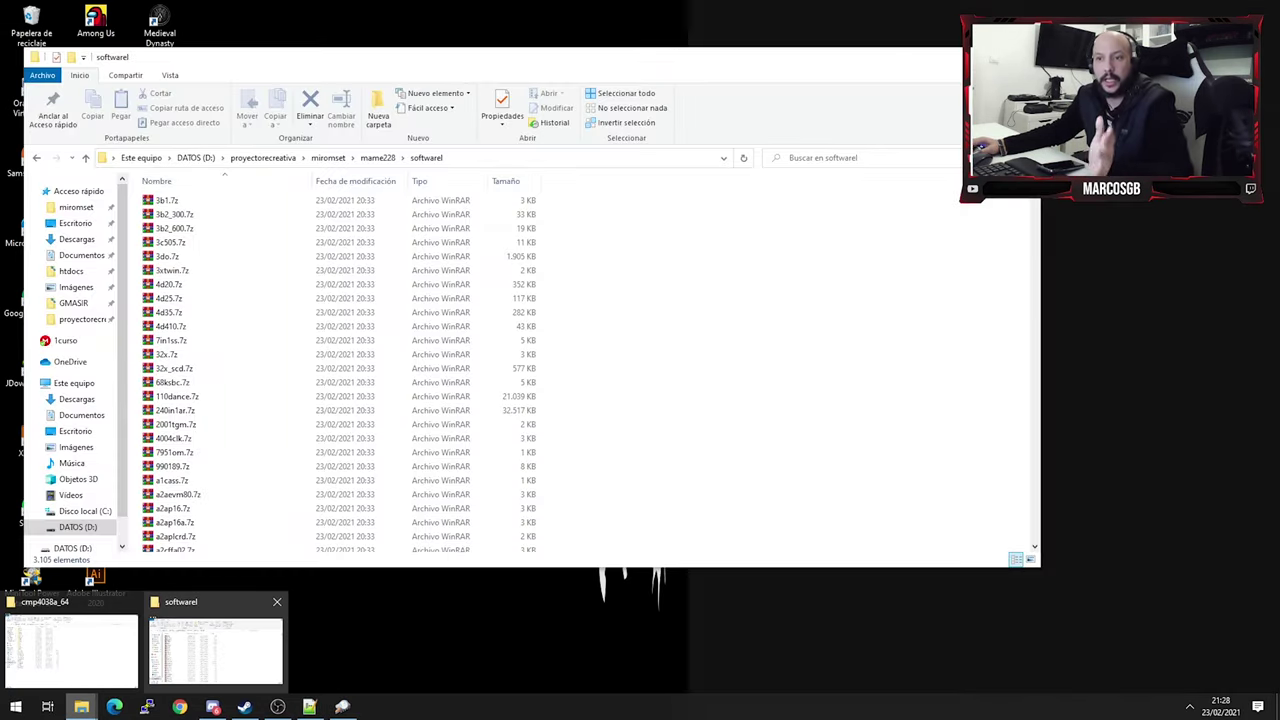
pyautogui.click(215, 650)
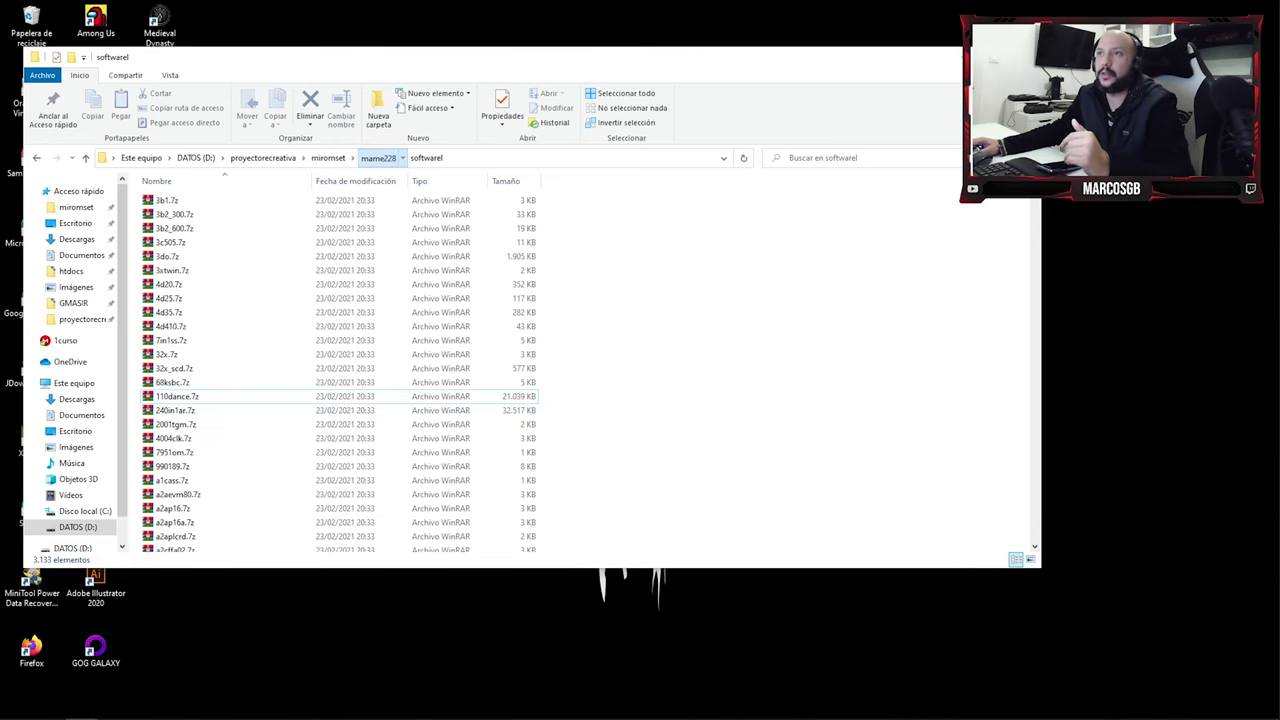
pyautogui.click(378, 158)
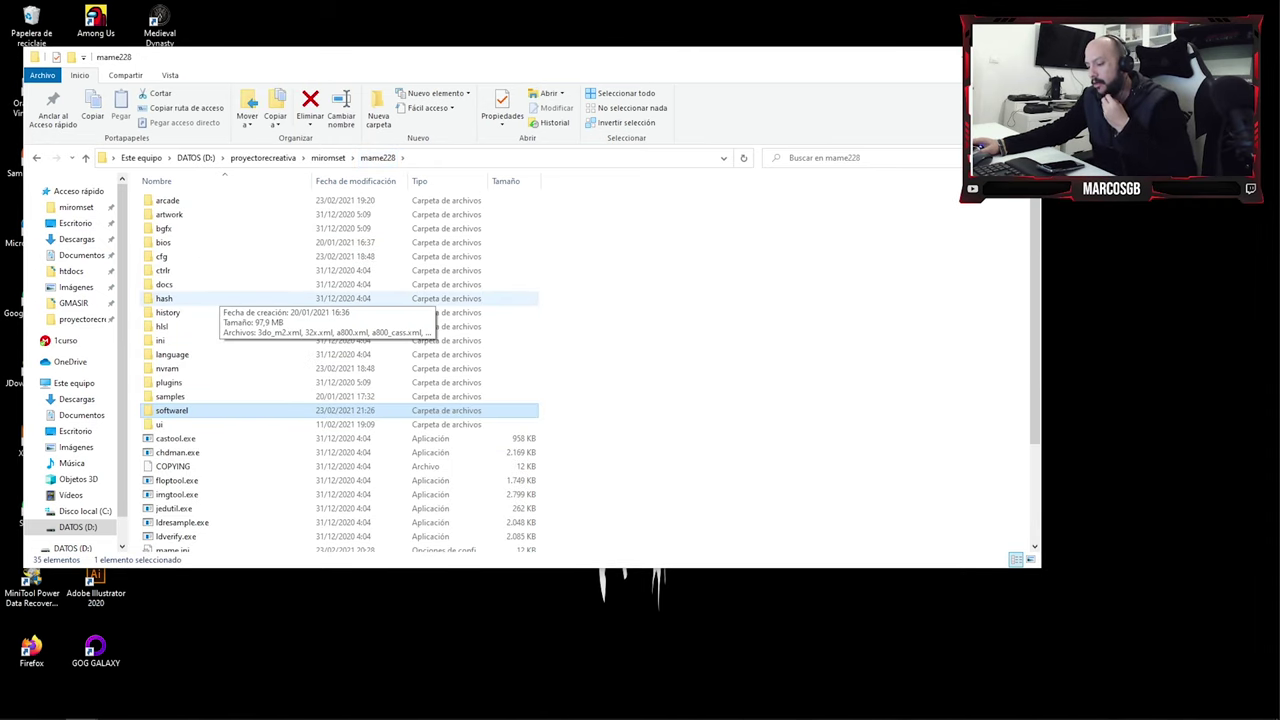
pyautogui.doubleClick(276, 57)
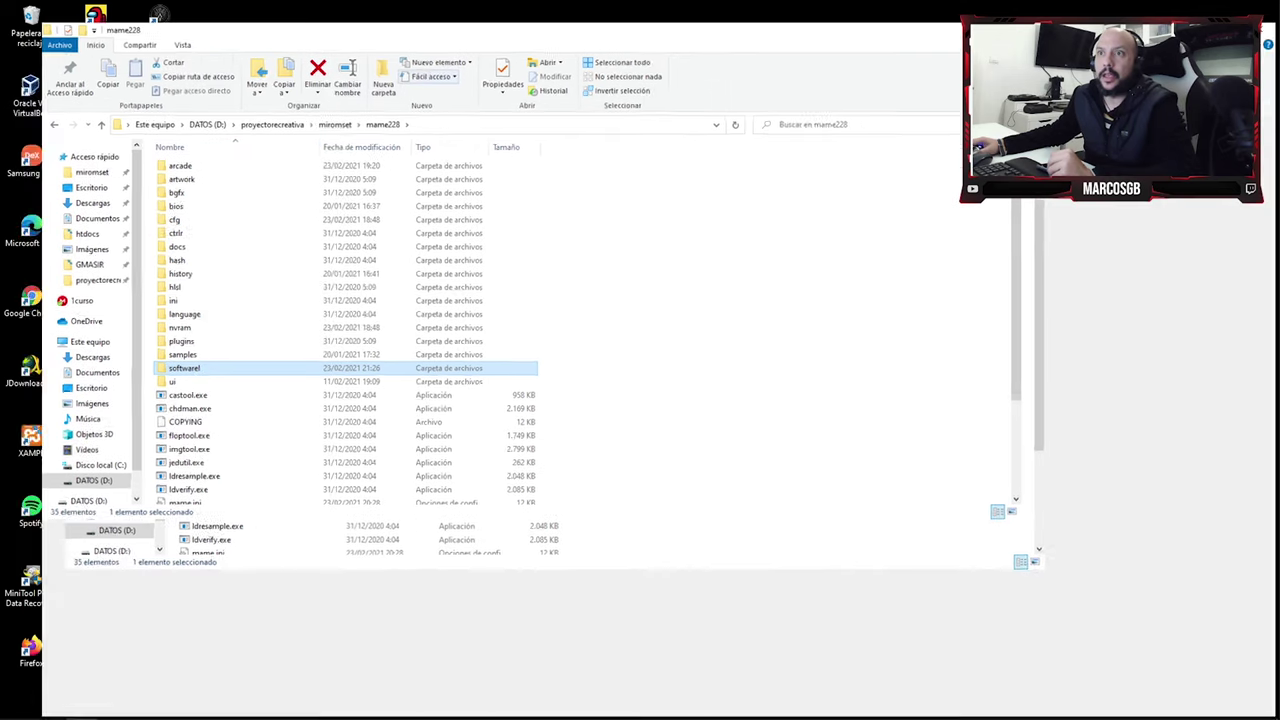
pyautogui.doubleClick(143, 148)
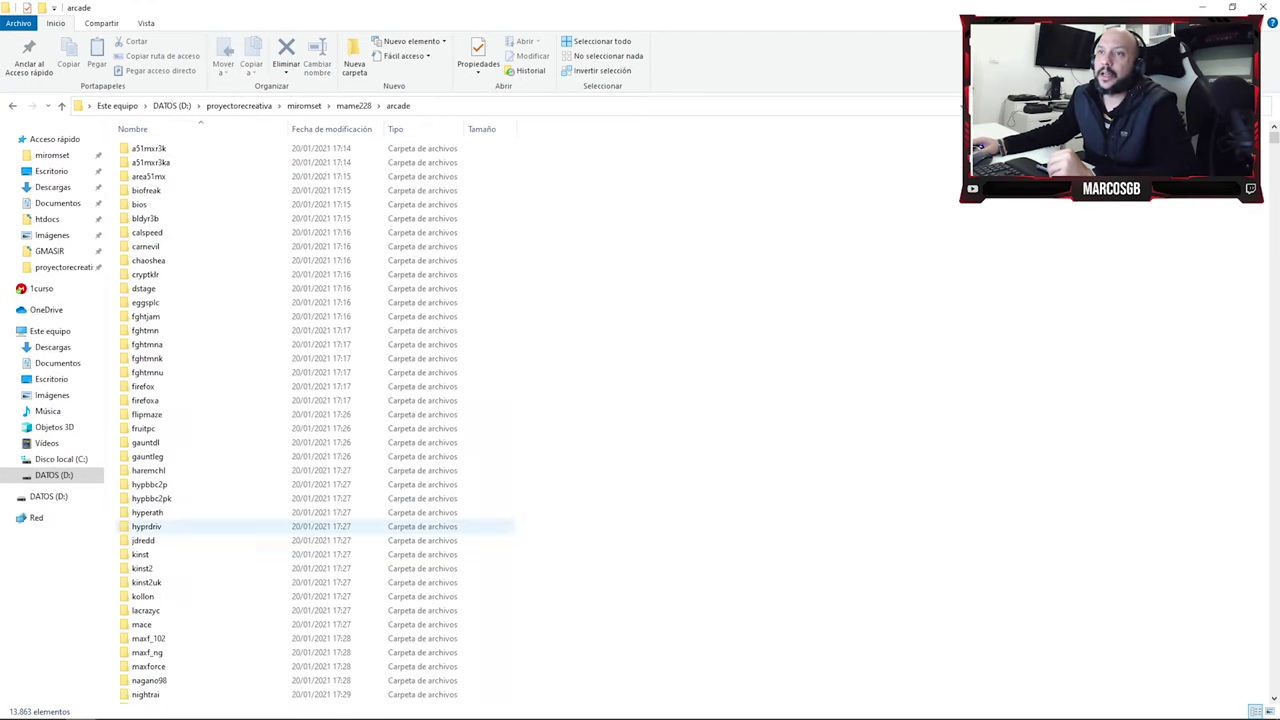
pyautogui.click(353, 105)
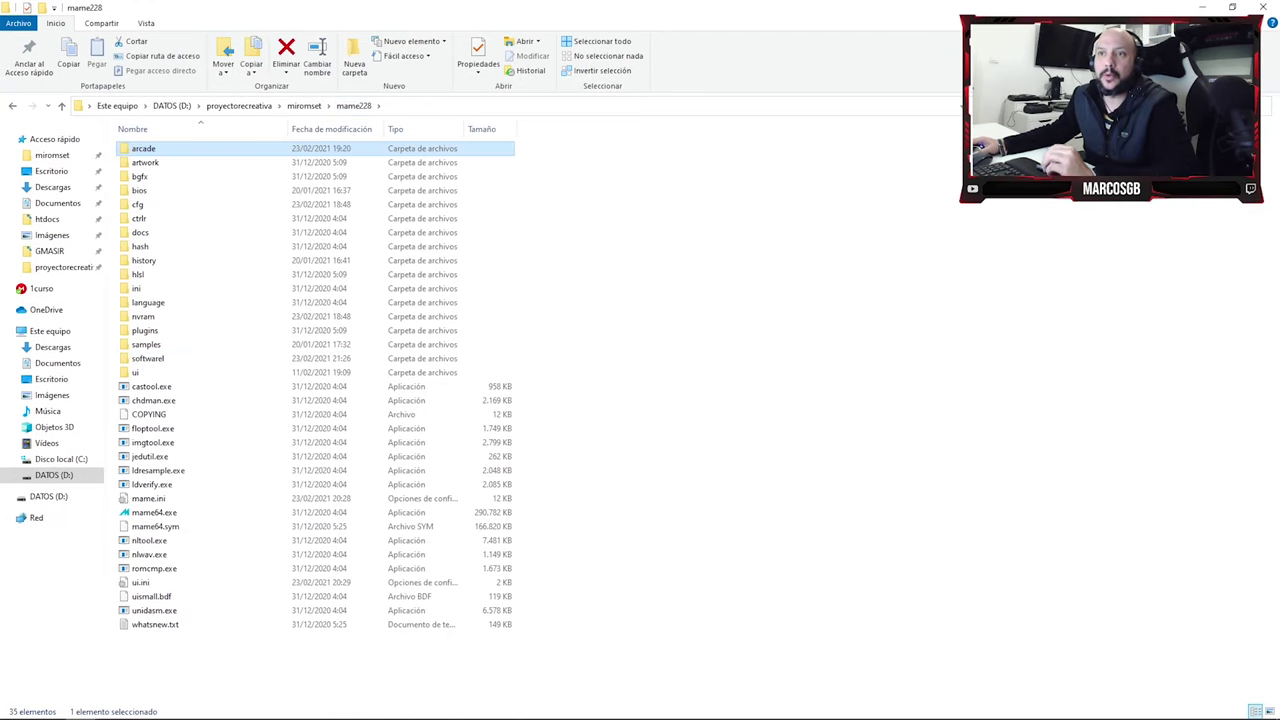
pyautogui.click(342, 706)
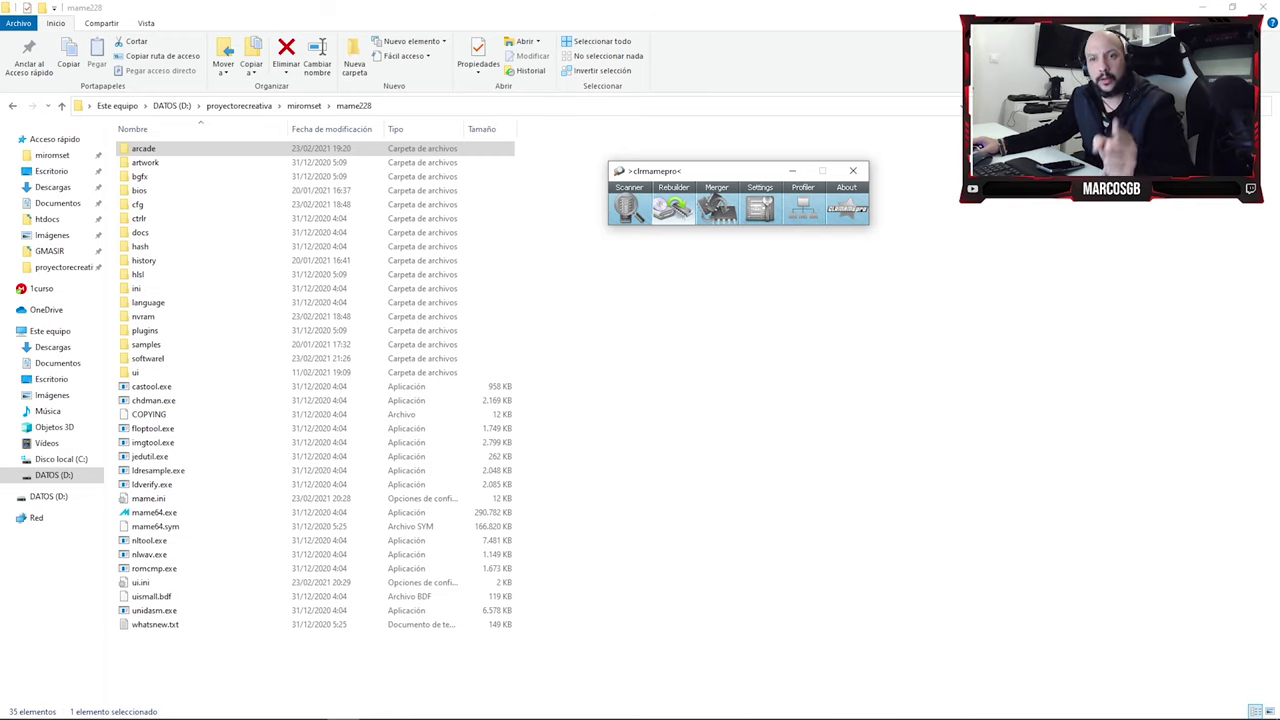
pyautogui.moveTo(212, 714)
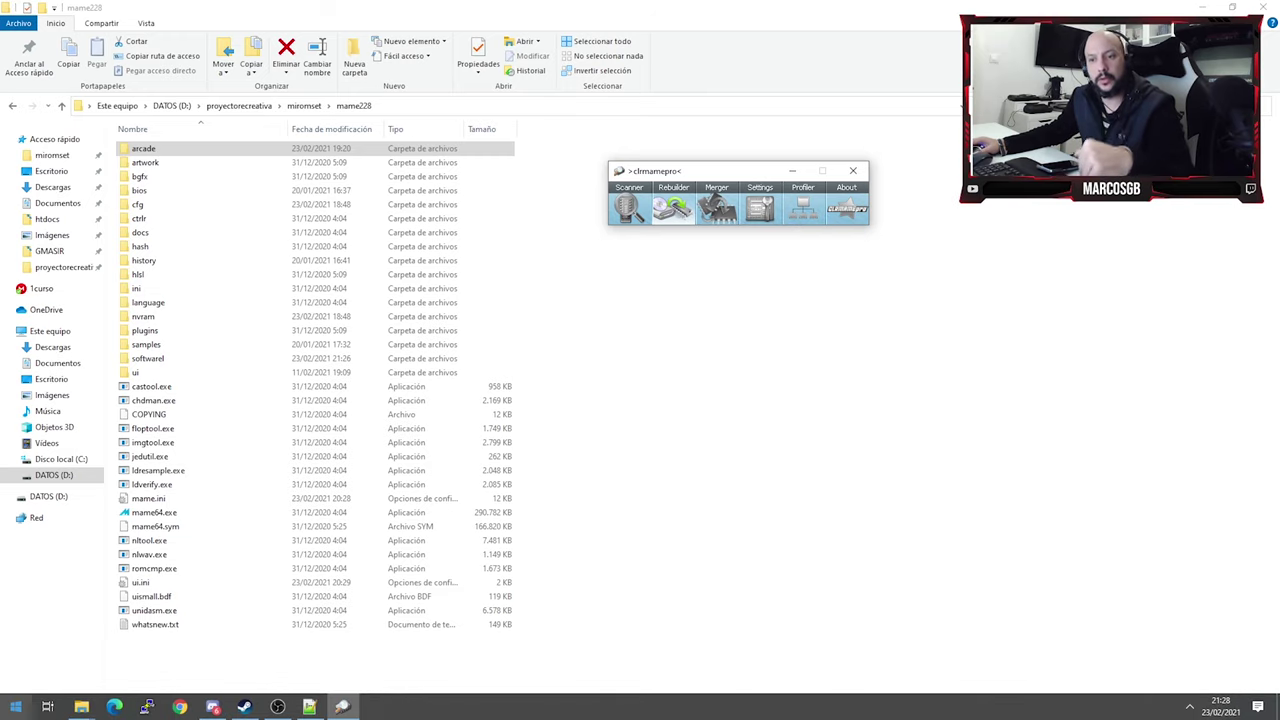
pyautogui.click(81, 706)
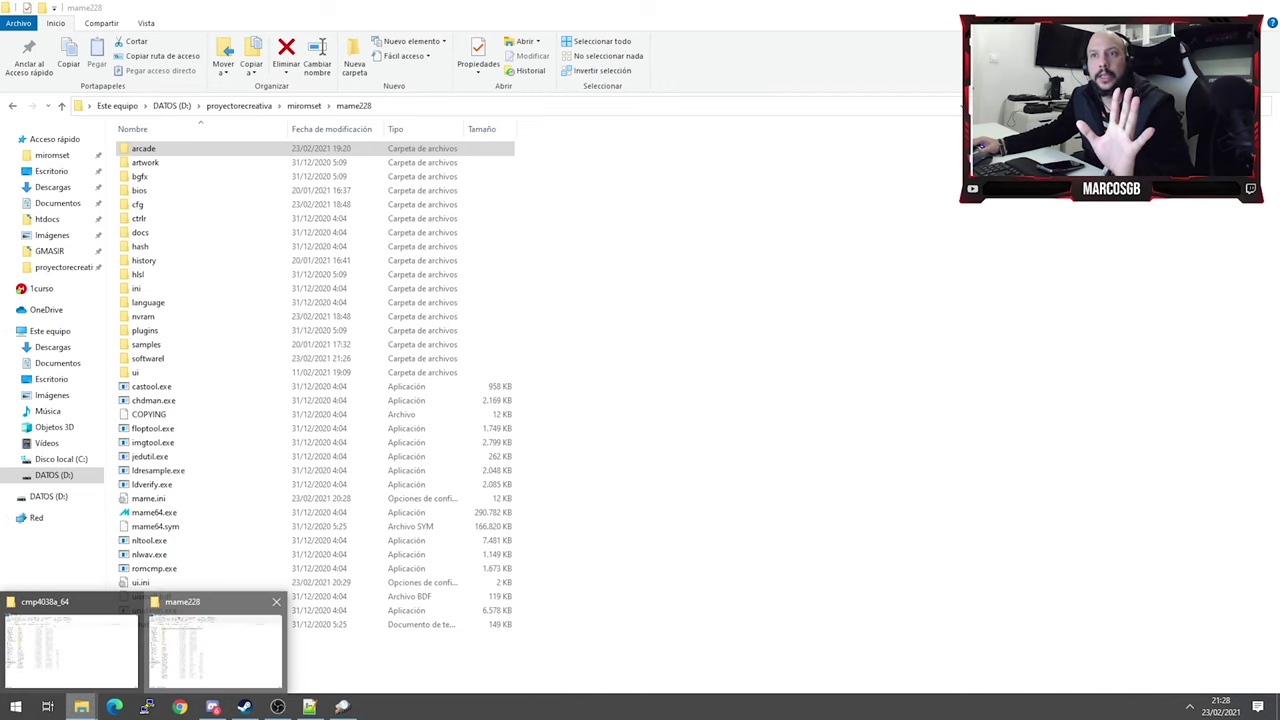
pyautogui.click(217, 646)
# - In the cmp4038a_64 window, open proyectorecreativa\mess\mame_sl_0220\MAME SL 0.220 (Merged) and look through its zip archives
pyautogui.click(81, 706)
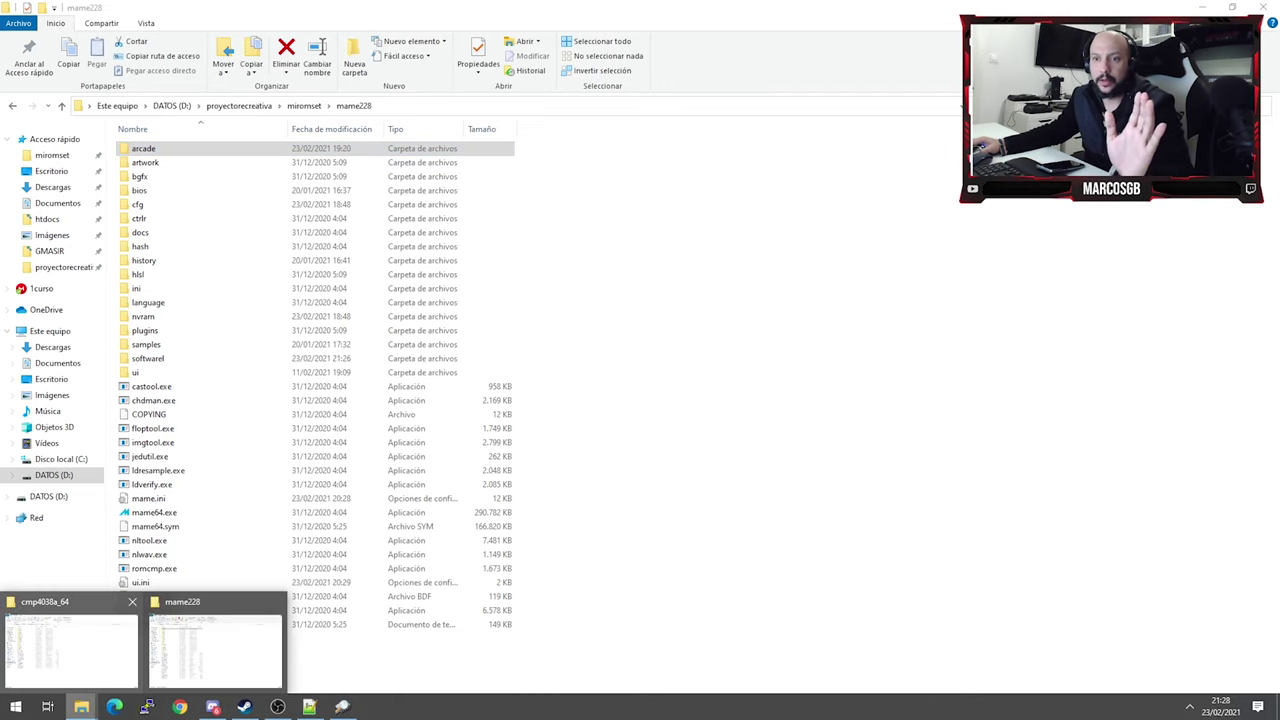
pyautogui.click(70, 640)
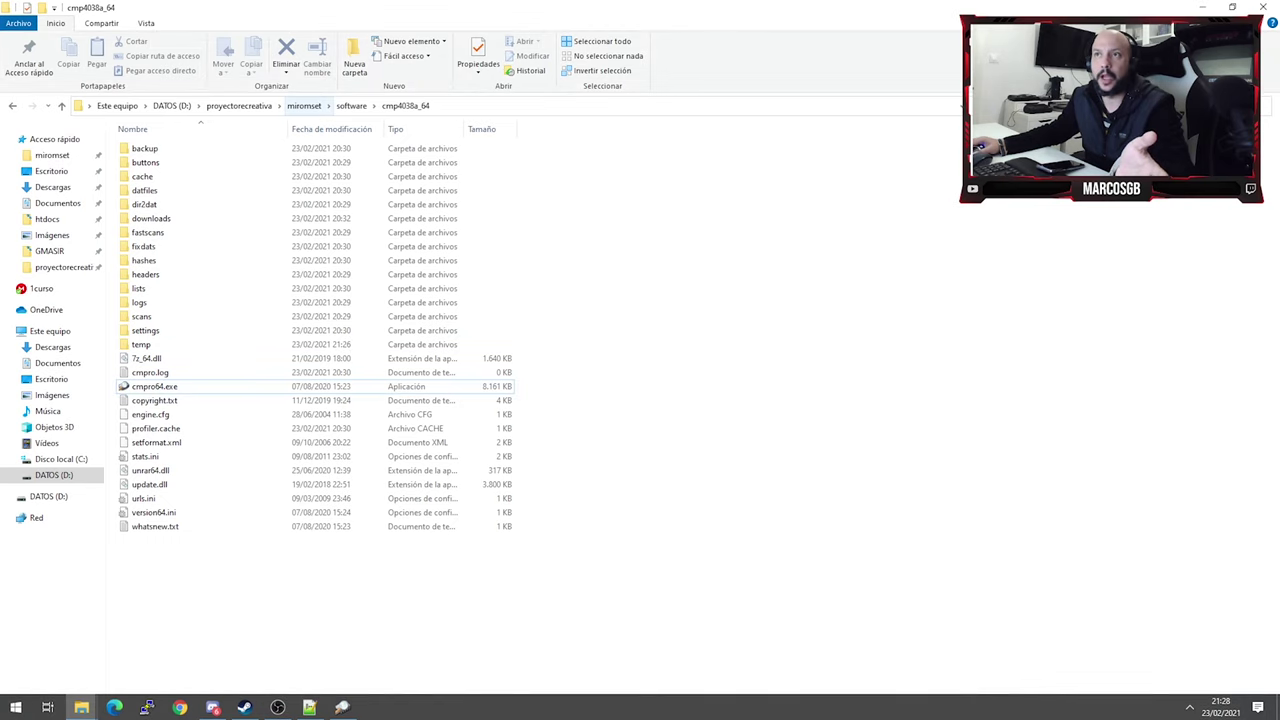
pyautogui.click(239, 106)
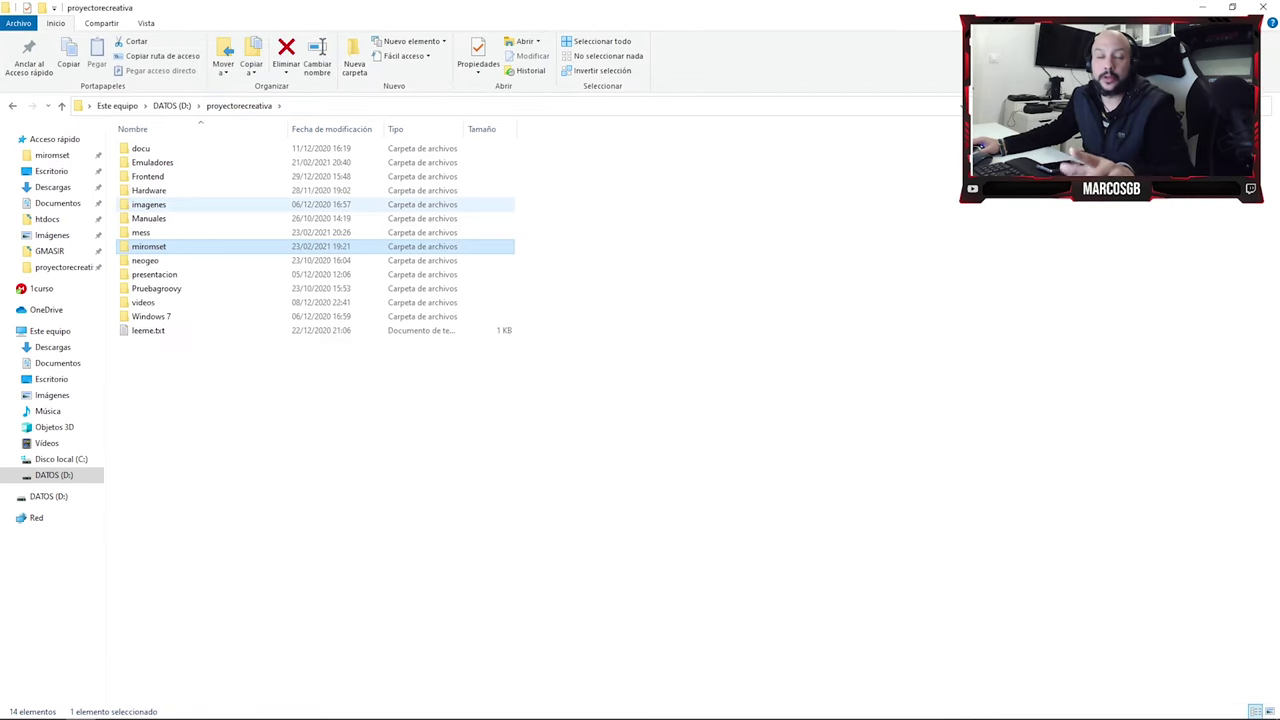
pyautogui.doubleClick(140, 232)
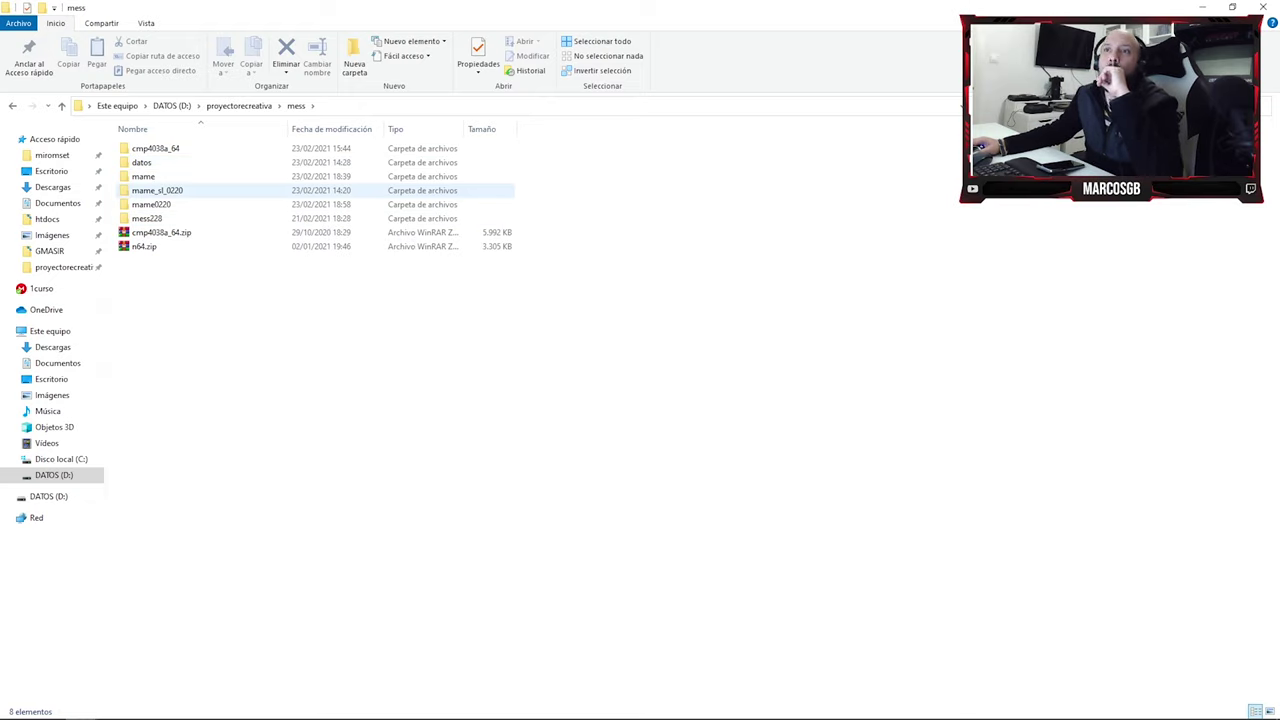
pyautogui.doubleClick(157, 190)
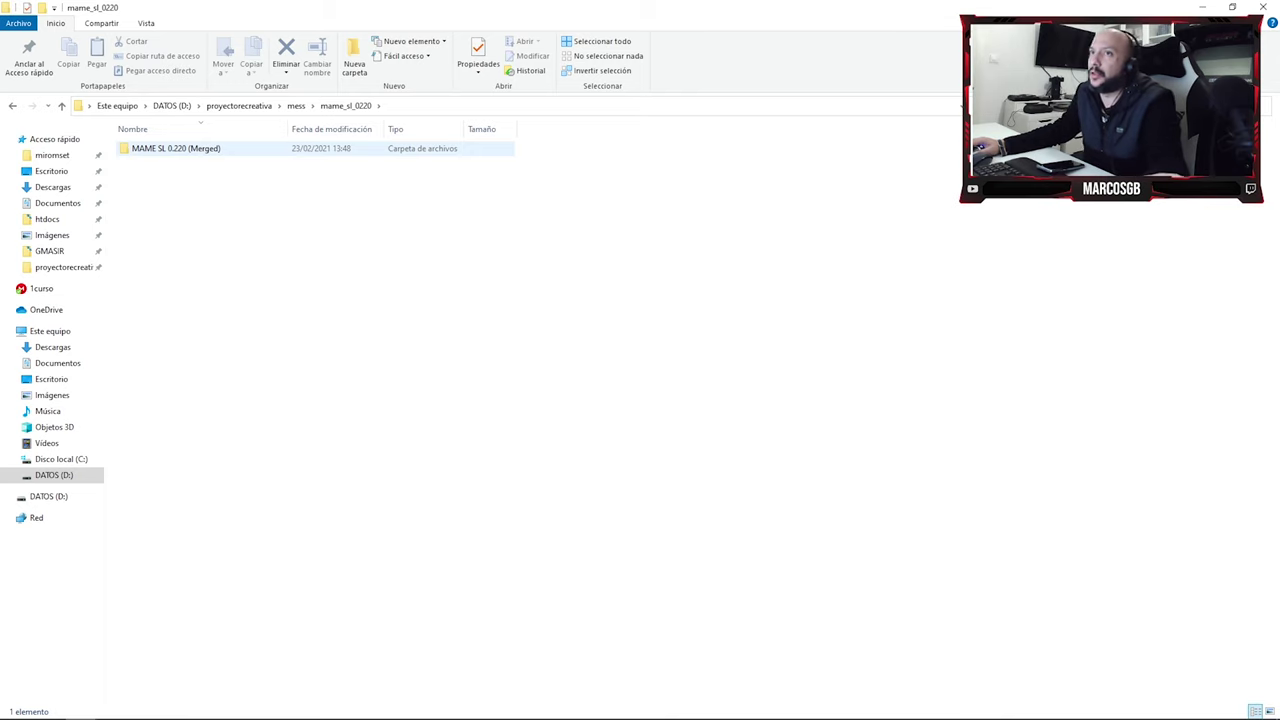
pyautogui.doubleClick(175, 148)
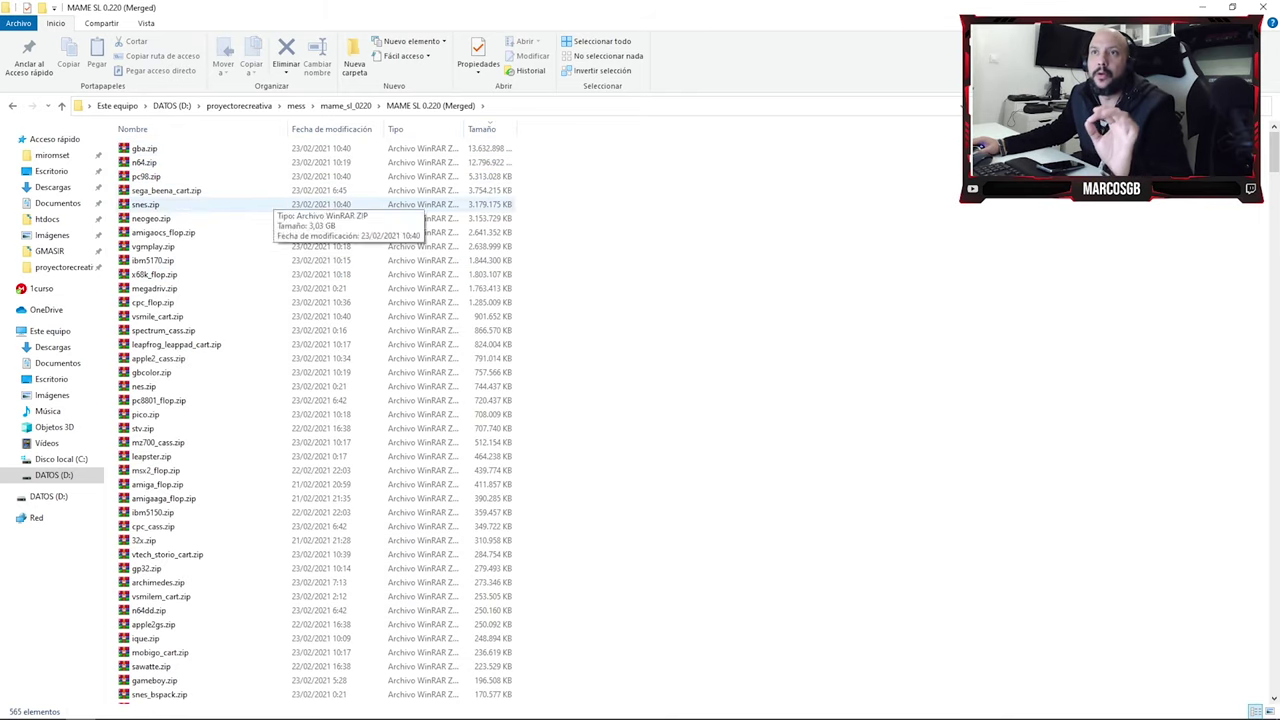
pyautogui.scroll(-20, 280, 210)
pyautogui.scroll(-15, 310, 420)
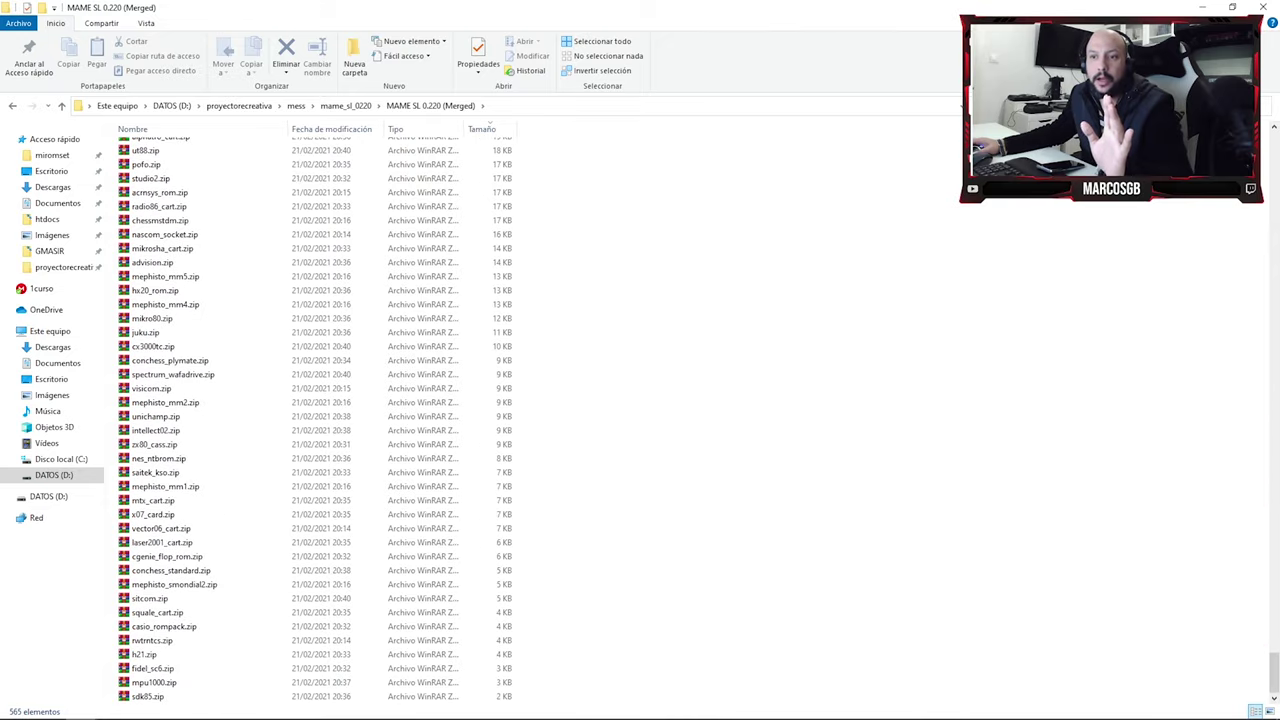
pyautogui.scroll(20, 250, 246)
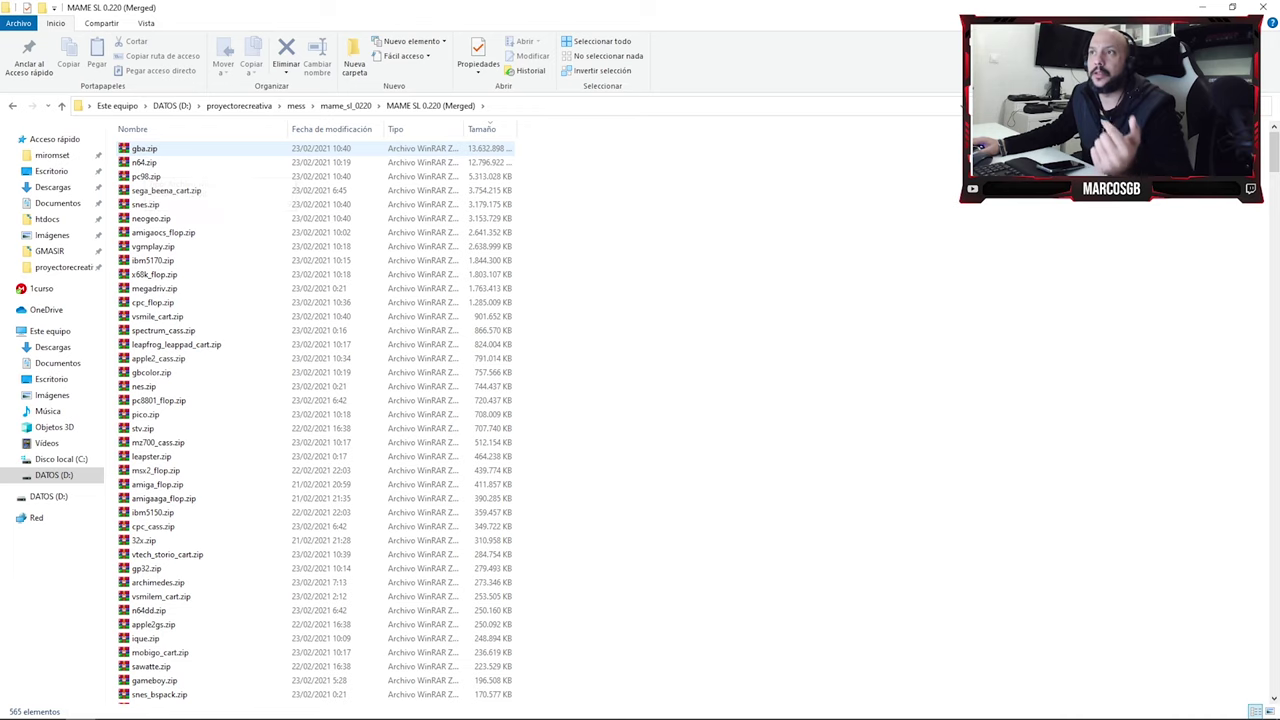
# - Select gba.zip, snes.zip, megadriv.zip, gbcolor.zip and nes.zip together, leaving n64.zip out of the selection
pyautogui.click(150, 148)
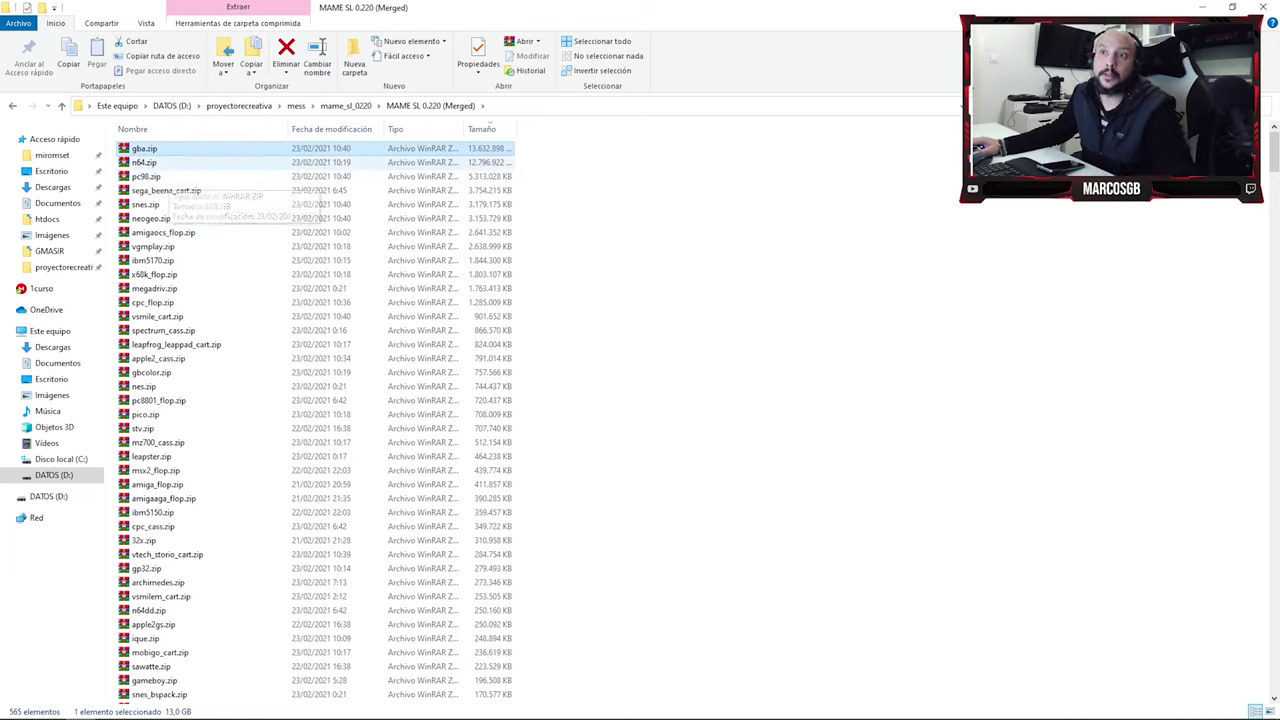
pyautogui.keyDown('ctrl'); pyautogui.click(145, 162); pyautogui.keyUp('ctrl')
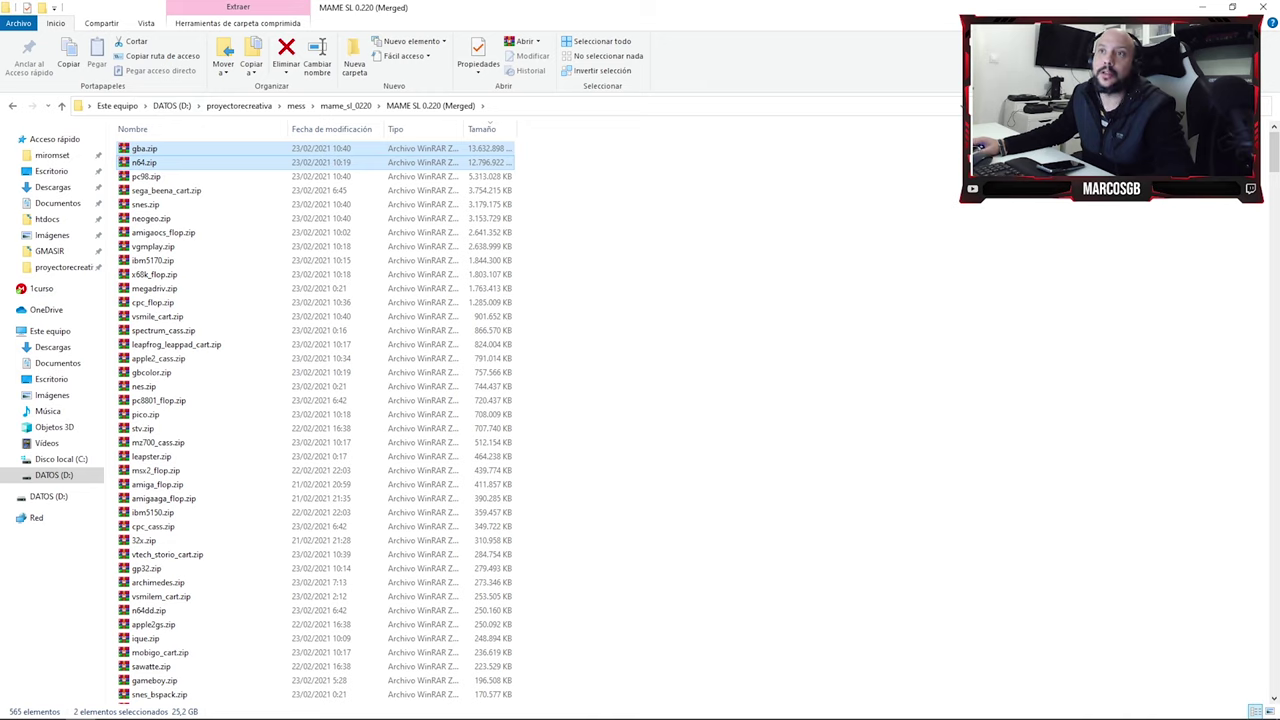
pyautogui.keyDown('ctrl'); pyautogui.click(145, 162); pyautogui.keyUp('ctrl')
pyautogui.keyDown('ctrl'); pyautogui.click(145, 204); pyautogui.keyUp('ctrl')
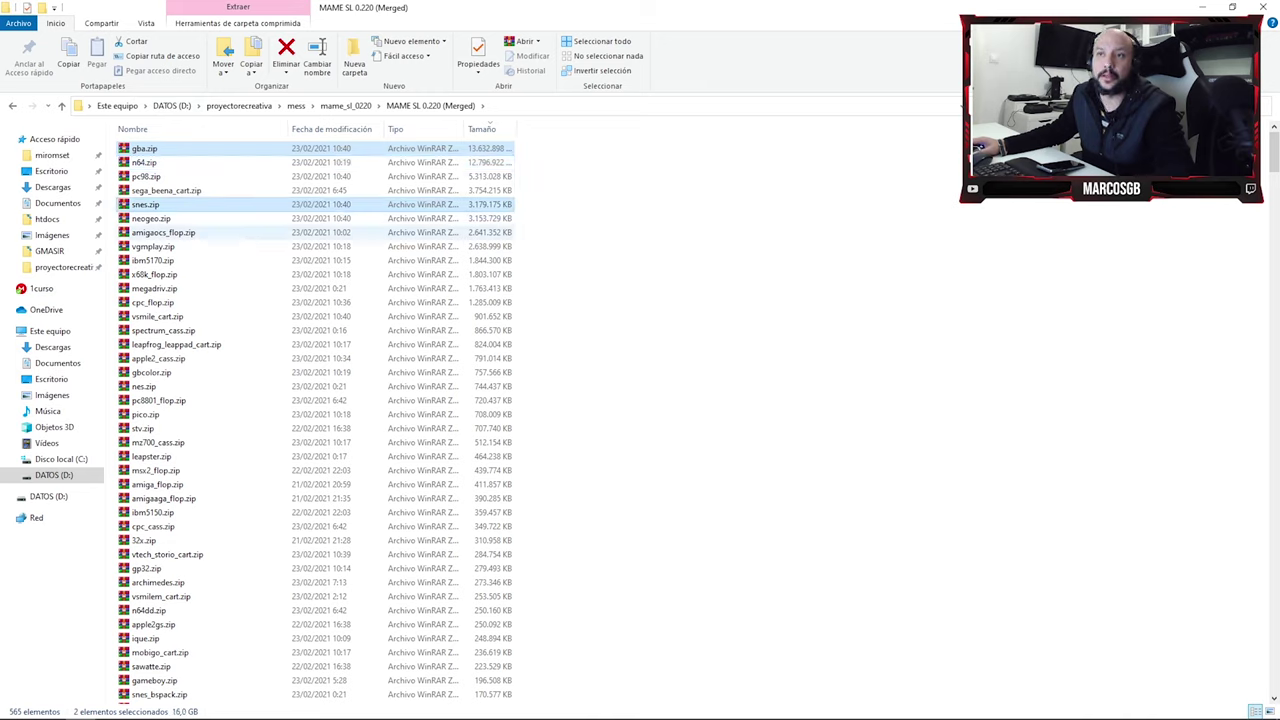
pyautogui.keyDown('ctrl'); pyautogui.click(154, 288); pyautogui.keyUp('ctrl')
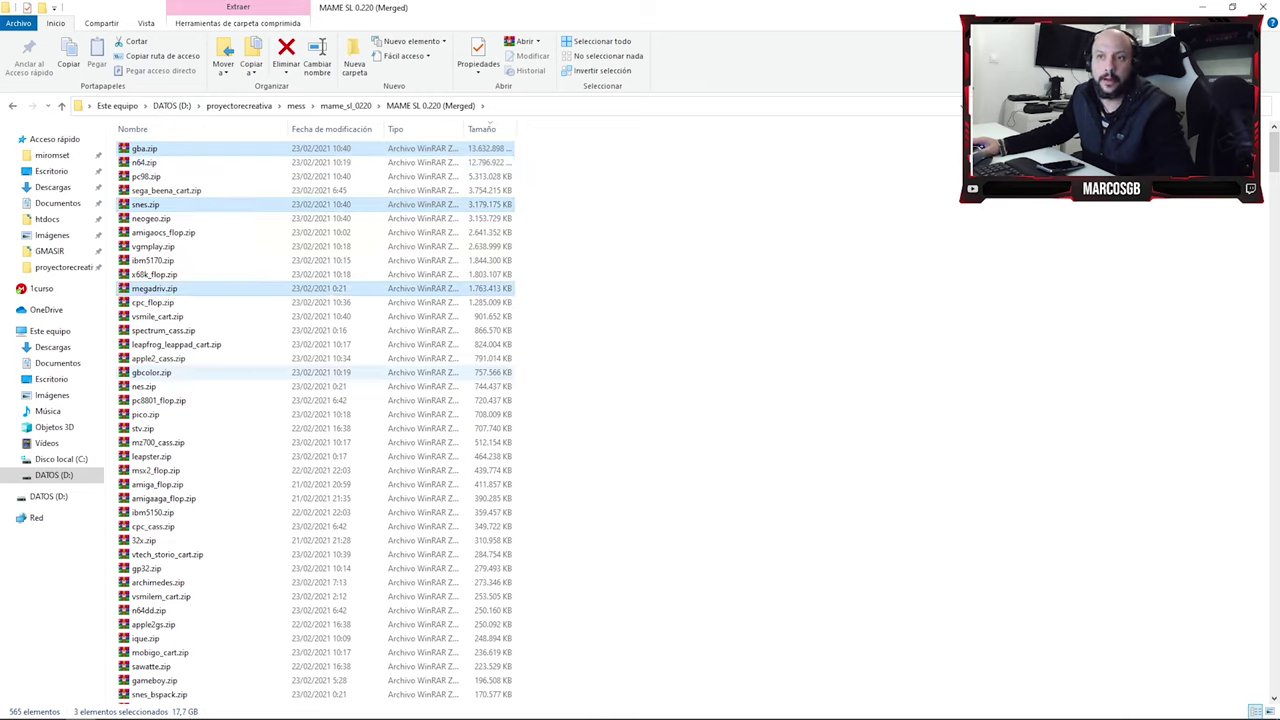
pyautogui.keyDown('ctrl'); pyautogui.click(150, 372); pyautogui.keyUp('ctrl')
pyautogui.keyDown('ctrl'); pyautogui.click(143, 386); pyautogui.keyUp('ctrl')
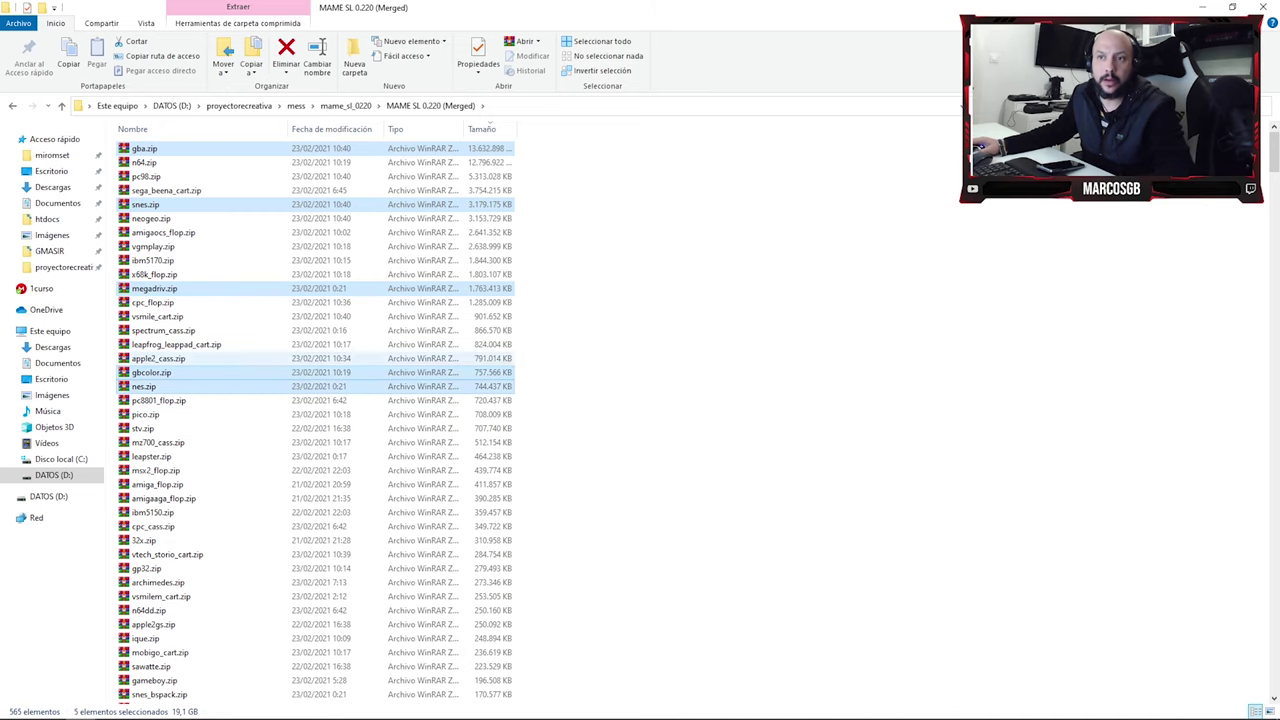
# - Add gamegear.zip to the selected archives and look further down the list for more console systems
pyautogui.scroll(-4, 258, 420)
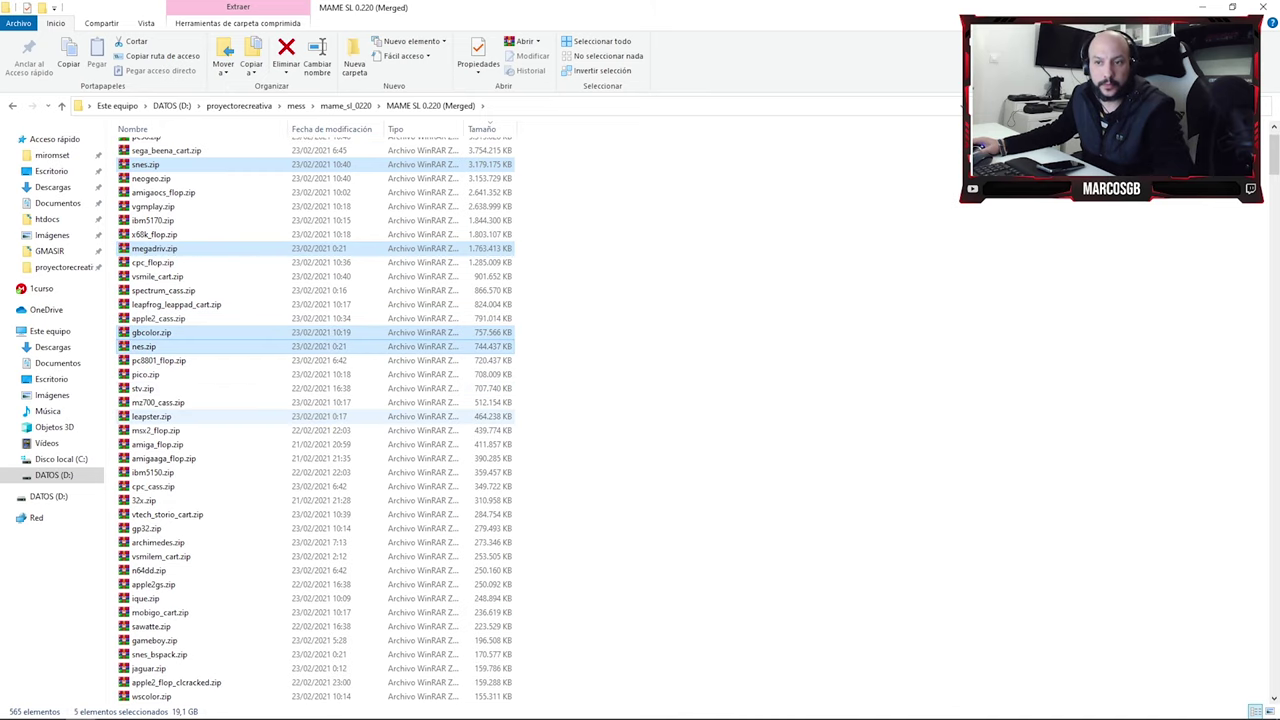
pyautogui.scroll(-1, 255, 422)
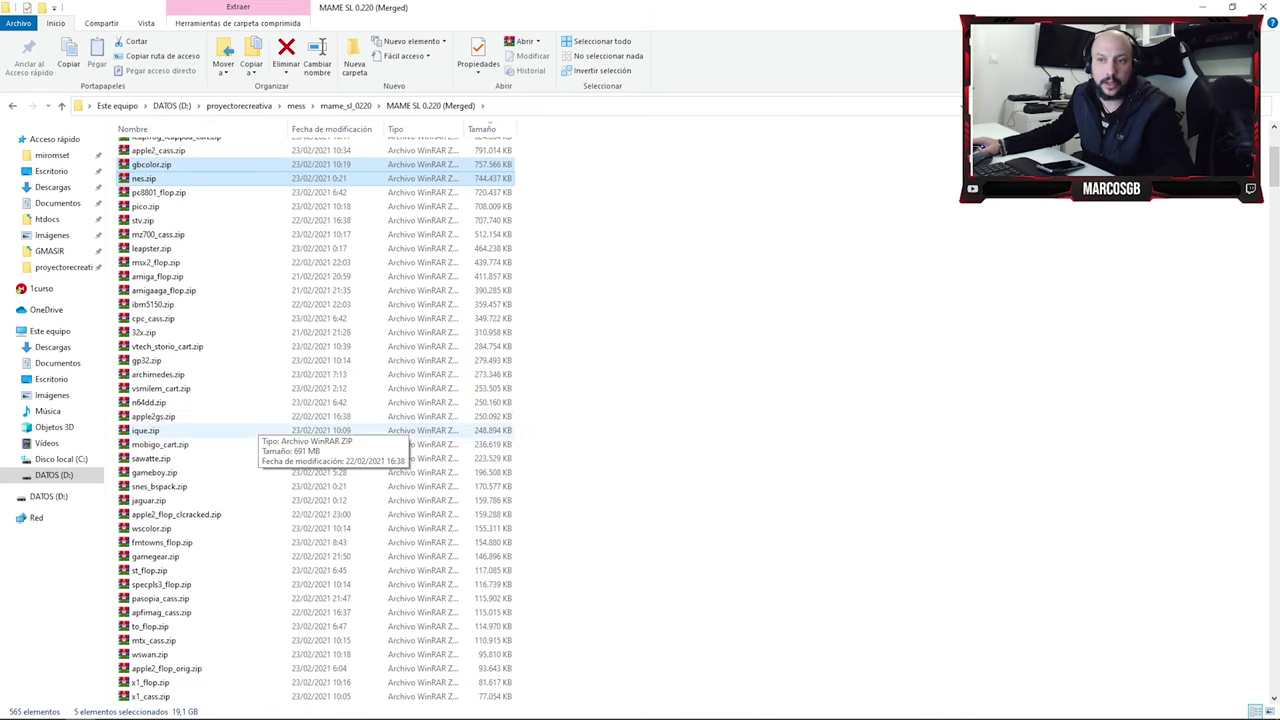
pyautogui.keyDown('ctrl'); pyautogui.click(225, 556); pyautogui.keyUp('ctrl')
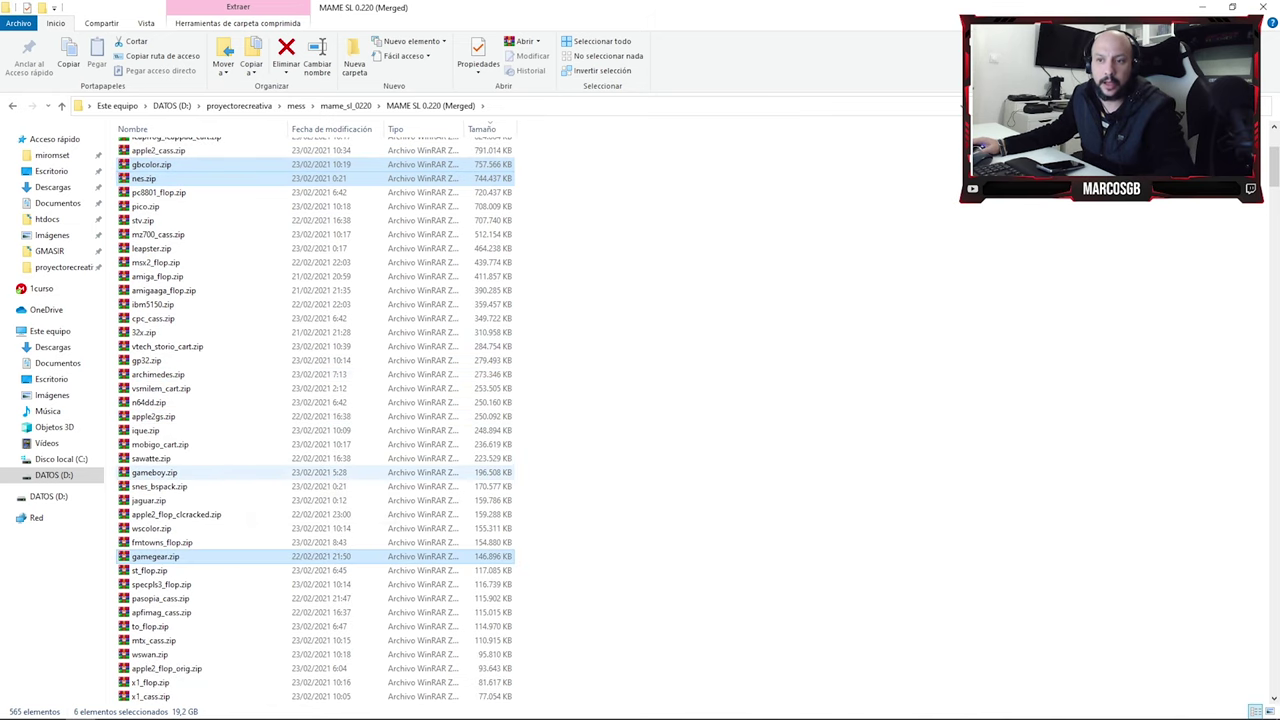
pyautogui.scroll(-3, 225, 472)
pyautogui.scroll(-2, 225, 472)
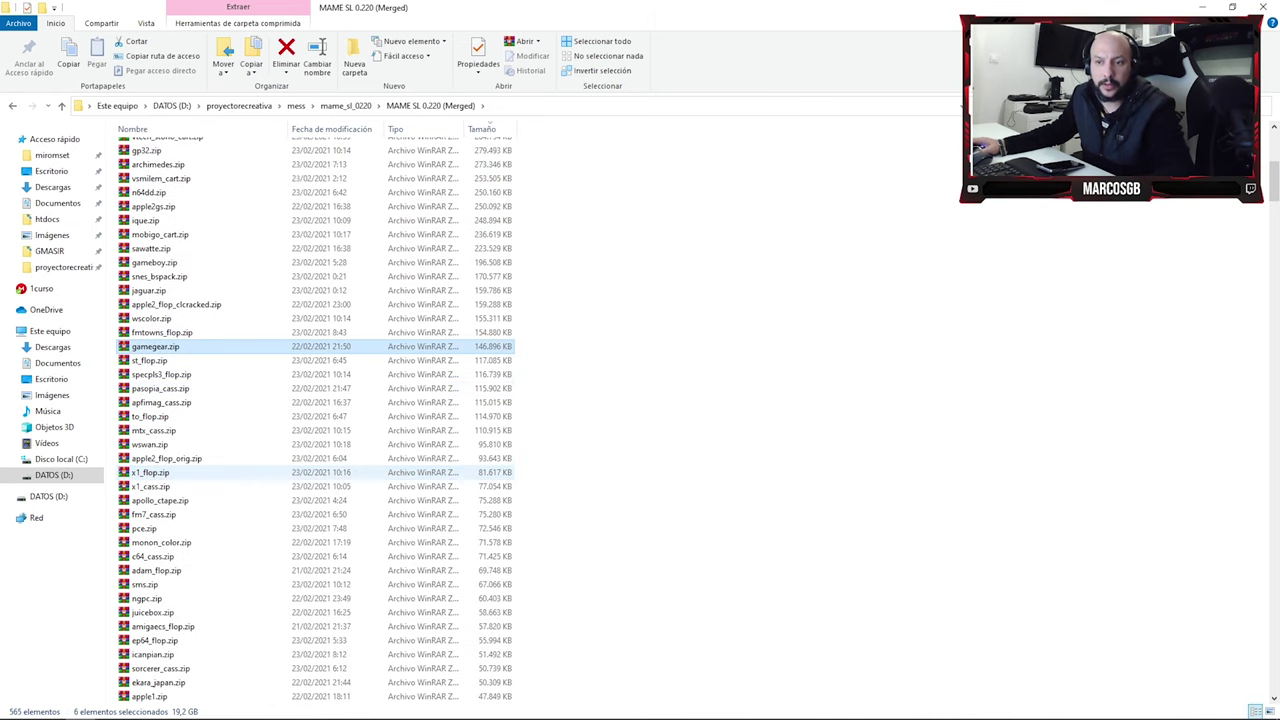
pyautogui.scroll(-4, 315, 415)
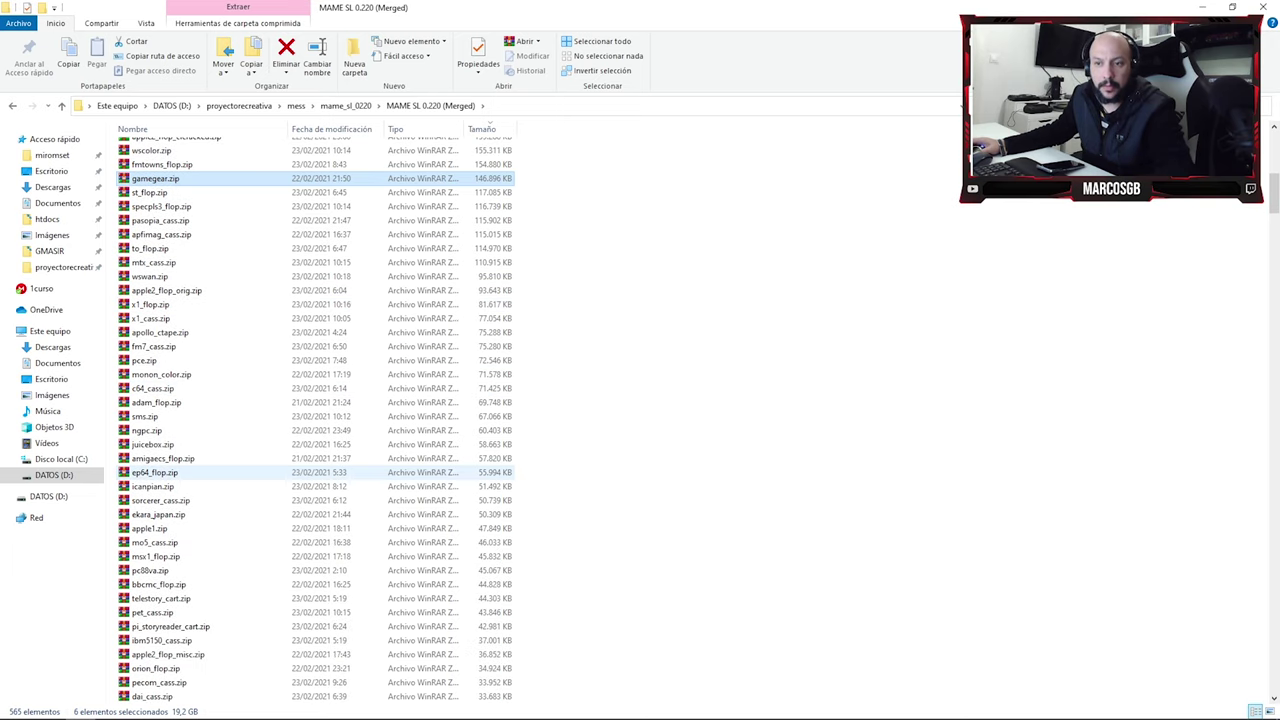
pyautogui.scroll(-2, 225, 472)
pyautogui.scroll(17, 225, 472)
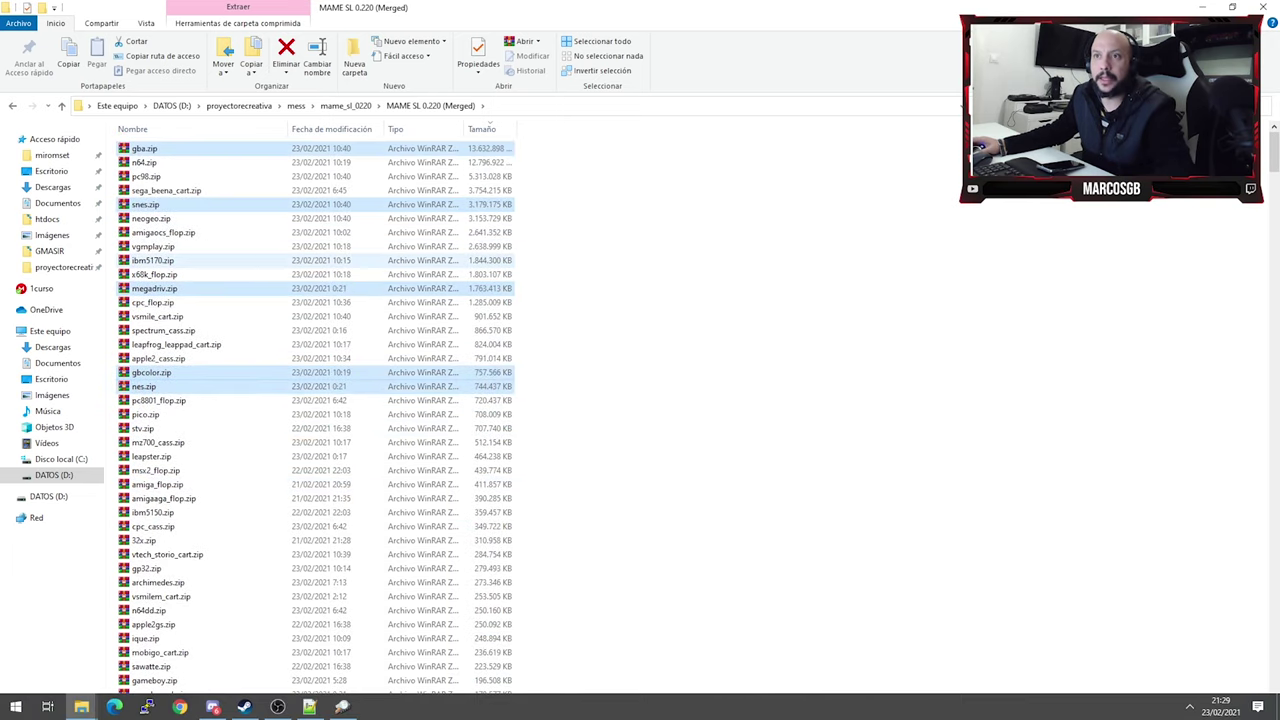
# - Cancel the move of the selected archives, and open the softwarel folder in the mame228 window
pyautogui.moveTo(197, 288); pyautogui.dragTo(980, 354)
pyautogui.press('Escape')
pyautogui.click(980, 354)
pyautogui.hotkey('alt', 'Tab')
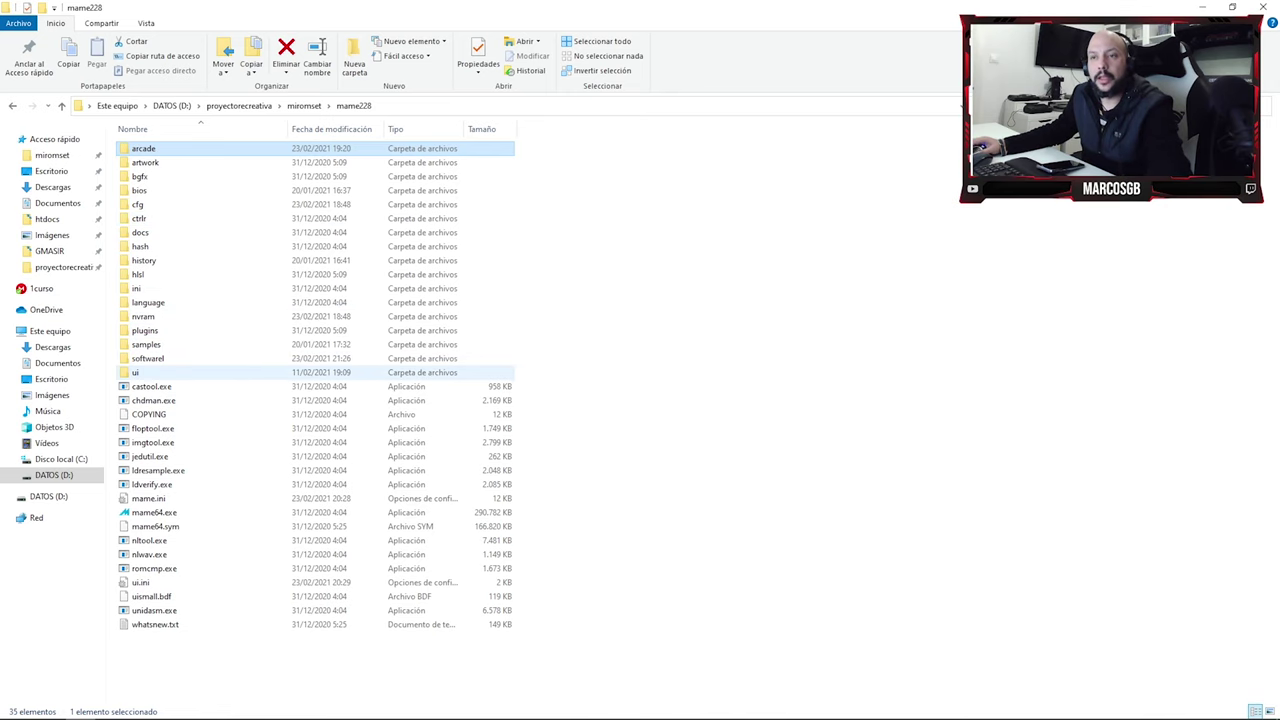
pyautogui.doubleClick(330, 358)
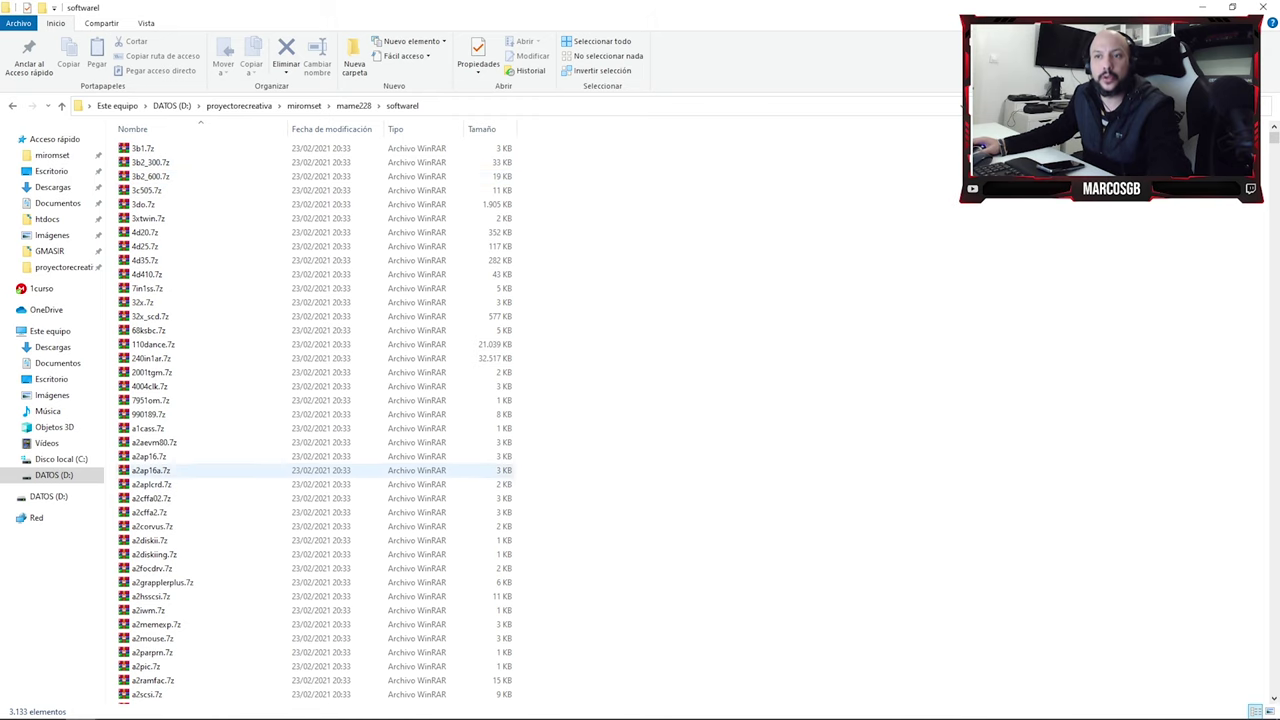
# - In the MAME SL 0.220 (Merged) window, select gba.zip, n64.zip, snes.zip, megadriv.zip, gameboy.zip and gamegear.zip together
pyautogui.hotkey('alt', 'Tab')
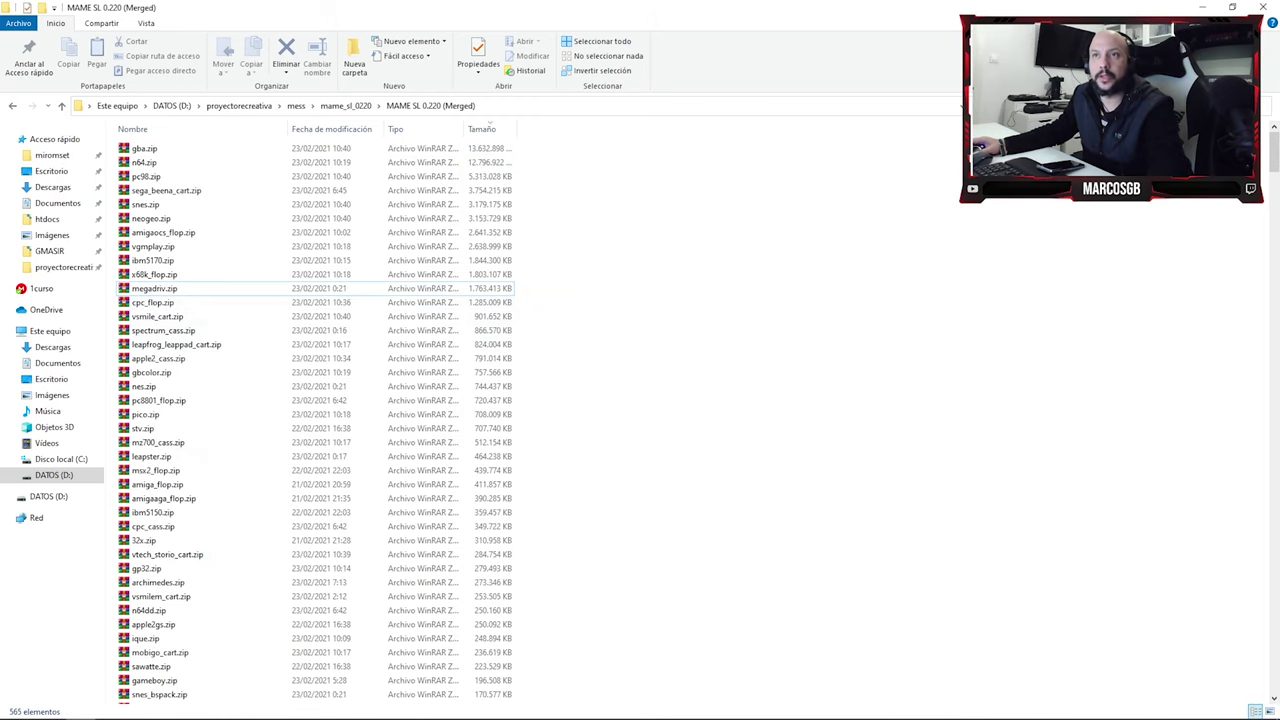
pyautogui.click(150, 148)
pyautogui.keyDown('ctrl'); pyautogui.click(150, 162); pyautogui.keyUp('ctrl')
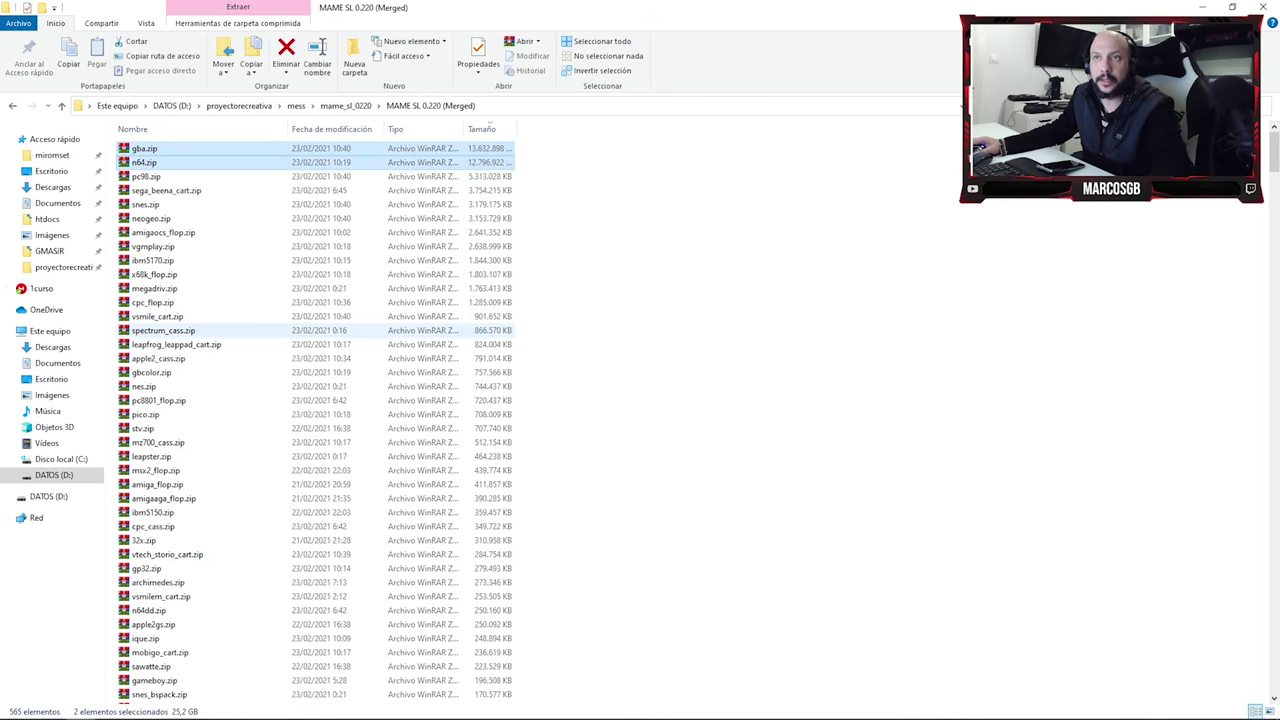
pyautogui.keyDown('ctrl'); pyautogui.click(145, 204); pyautogui.keyUp('ctrl')
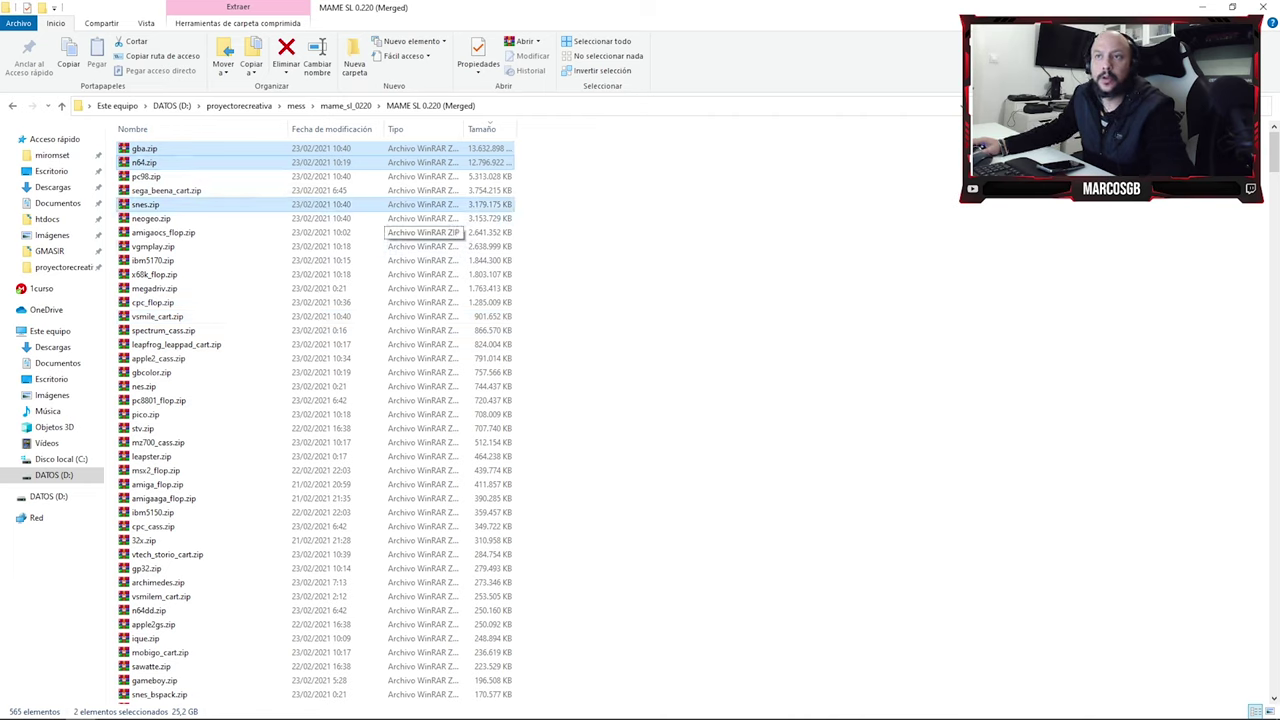
pyautogui.keyDown('ctrl'); pyautogui.click(250, 288); pyautogui.keyUp('ctrl')
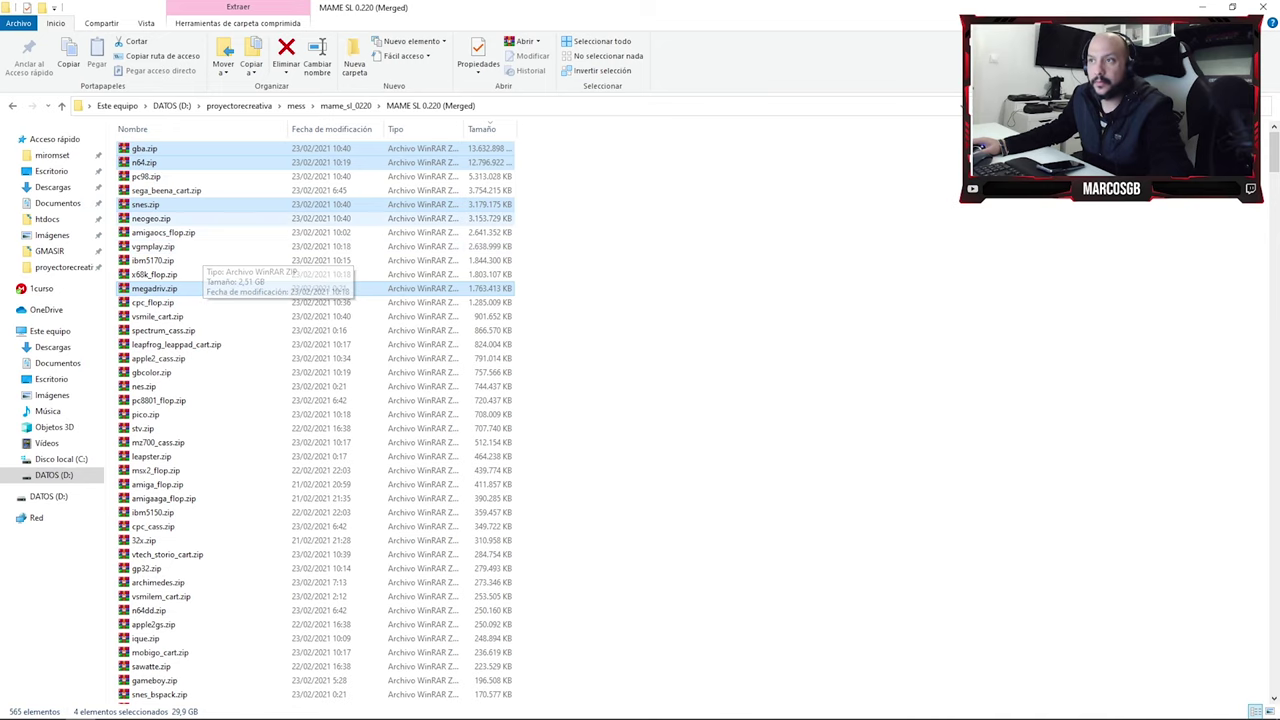
pyautogui.scroll(-3, 250, 396)
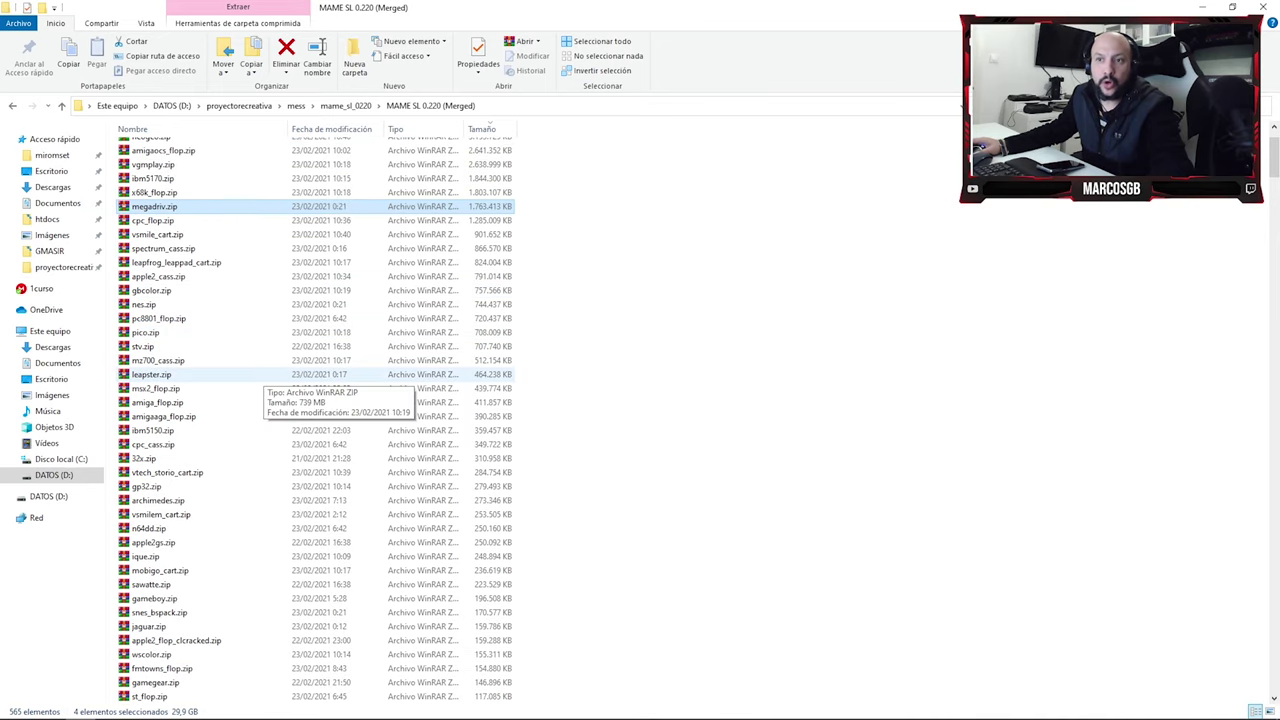
pyautogui.keyDown('ctrl'); pyautogui.click(250, 556); pyautogui.keyUp('ctrl')
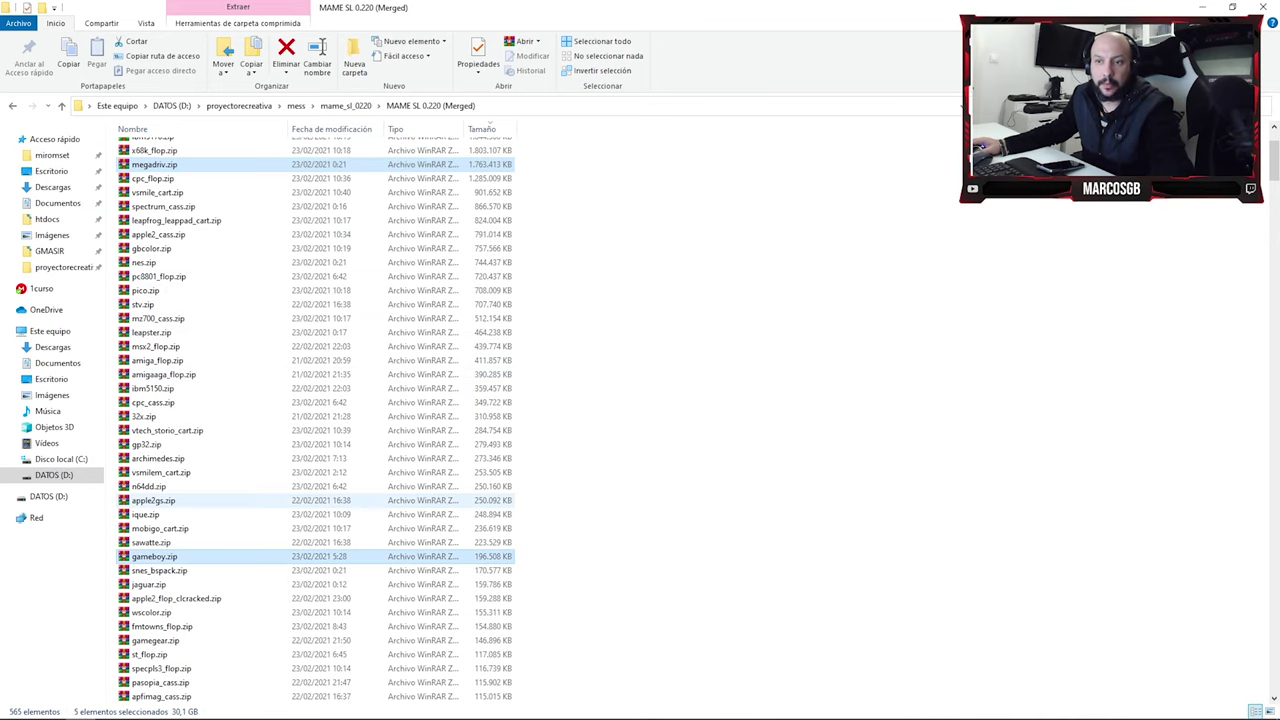
pyautogui.keyDown('ctrl'); pyautogui.click(160, 640); pyautogui.keyUp('ctrl')
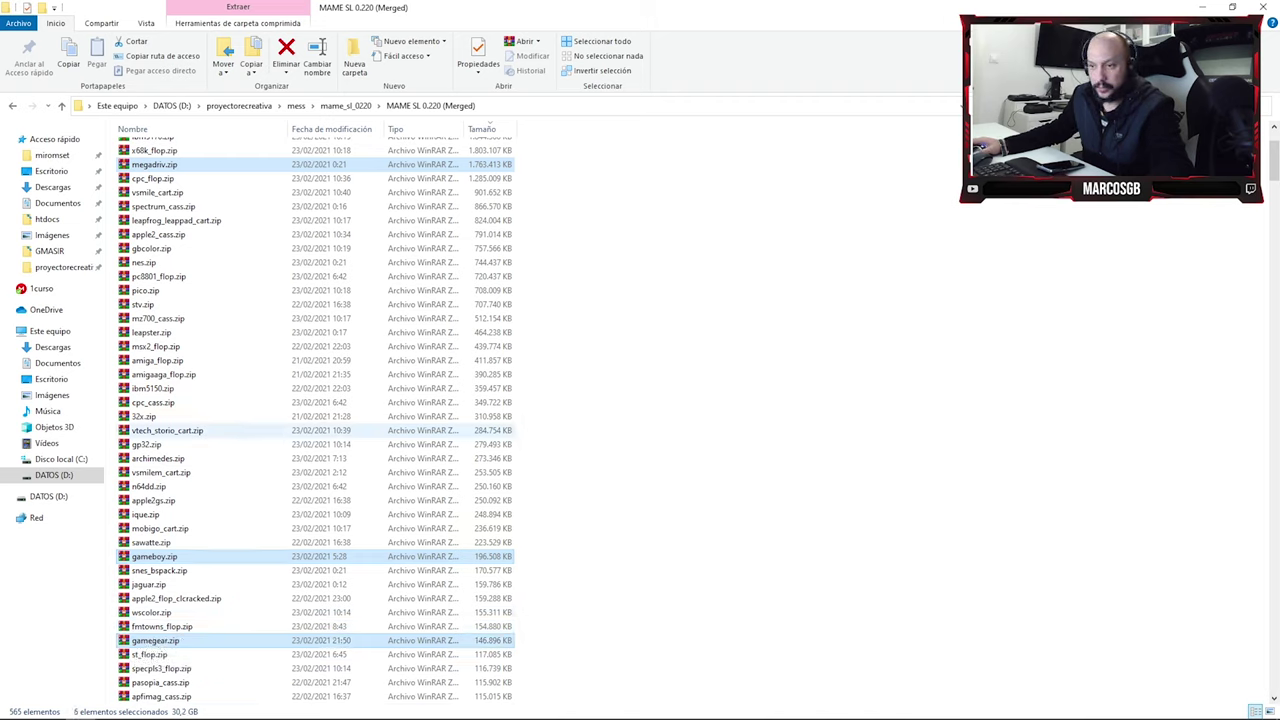
# - Add lynx.zip to the selected archives and look further down the list for more console systems
pyautogui.scroll(-4, 230, 432)
pyautogui.scroll(-4, 230, 430)
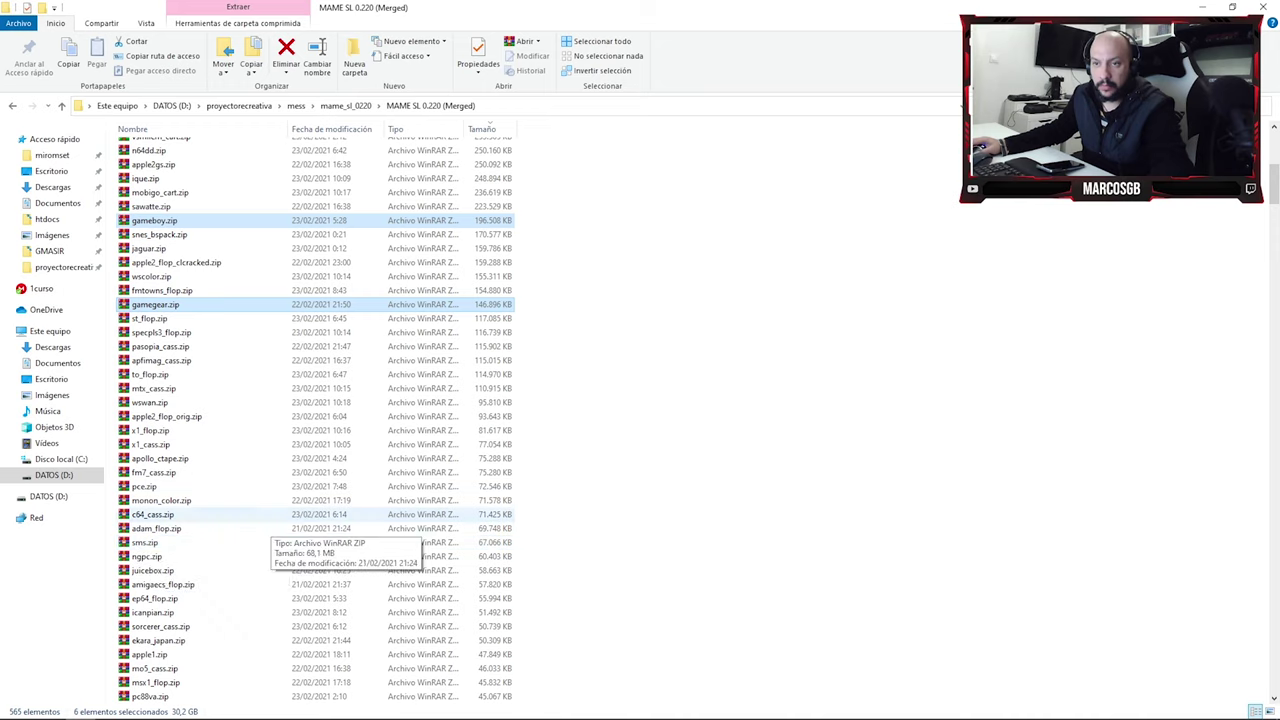
pyautogui.scroll(-13, 230, 514)
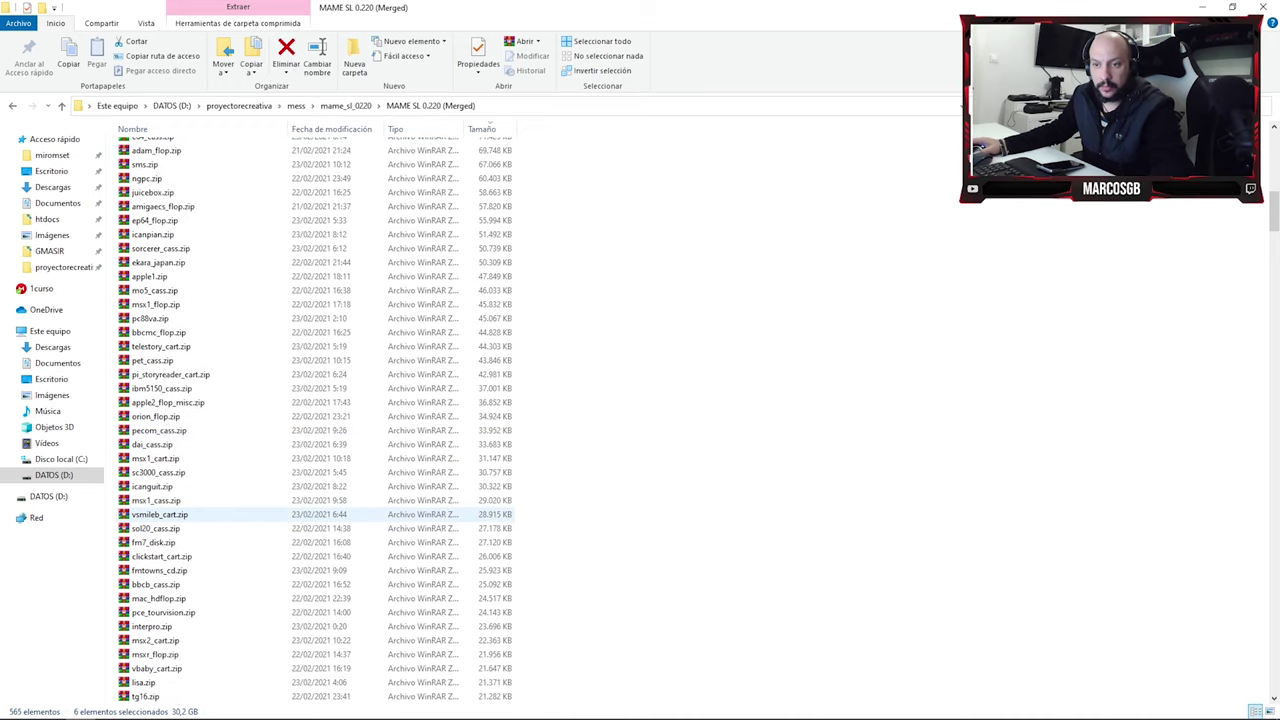
pyautogui.scroll(-8, 205, 514)
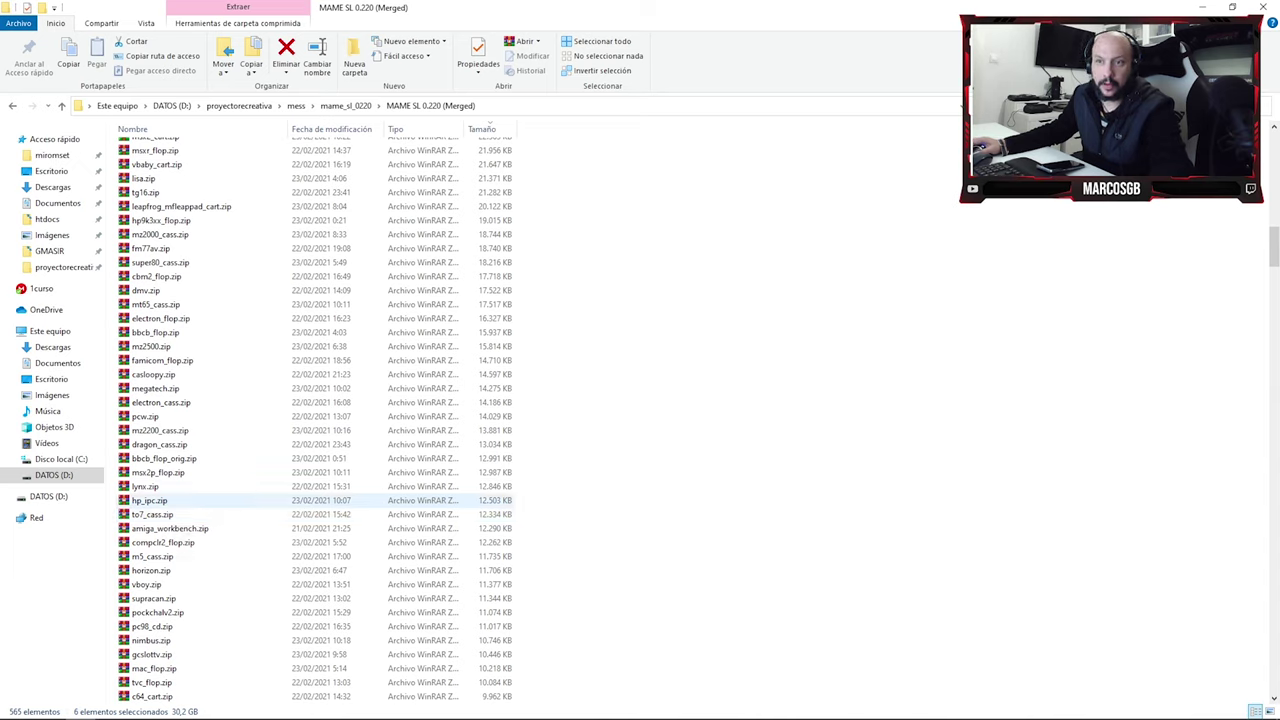
pyautogui.keyDown('ctrl'); pyautogui.click(145, 486); pyautogui.keyUp('ctrl')
pyautogui.scroll(-5, 170, 528)
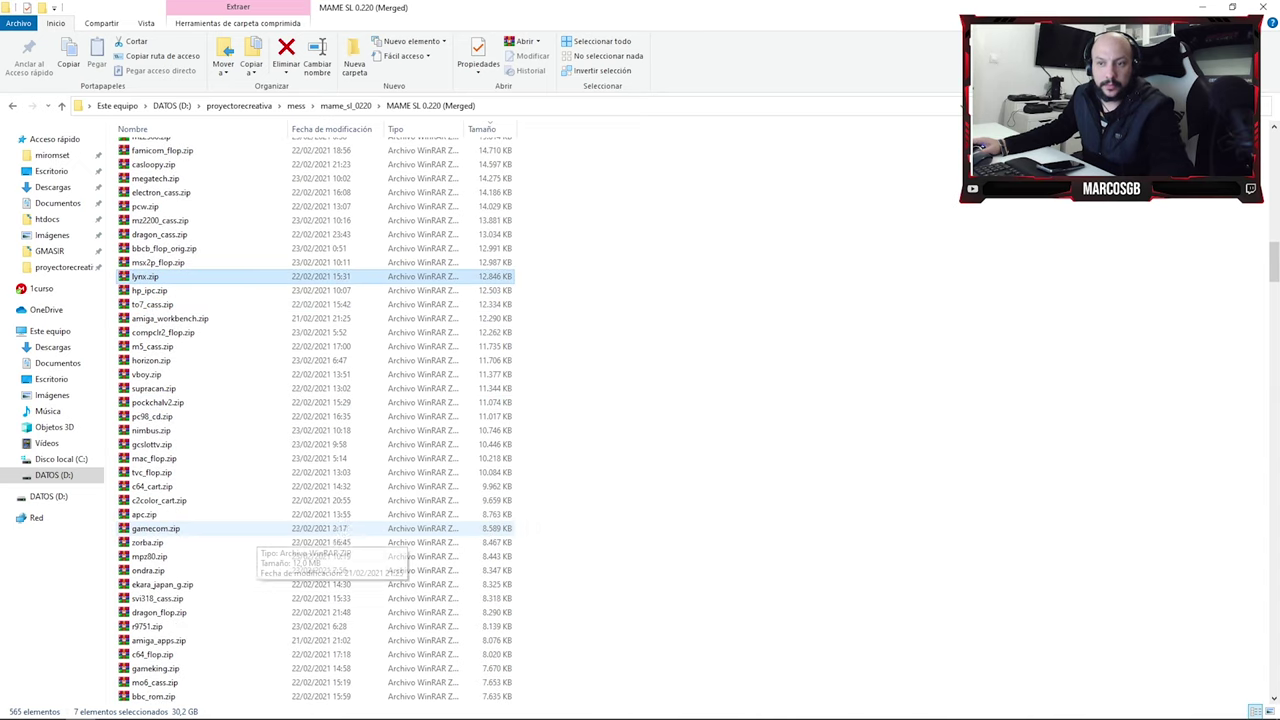
# - Extract the selected console archives into the mame228\softwarel folder
pyautogui.scroll(4, 255, 540)
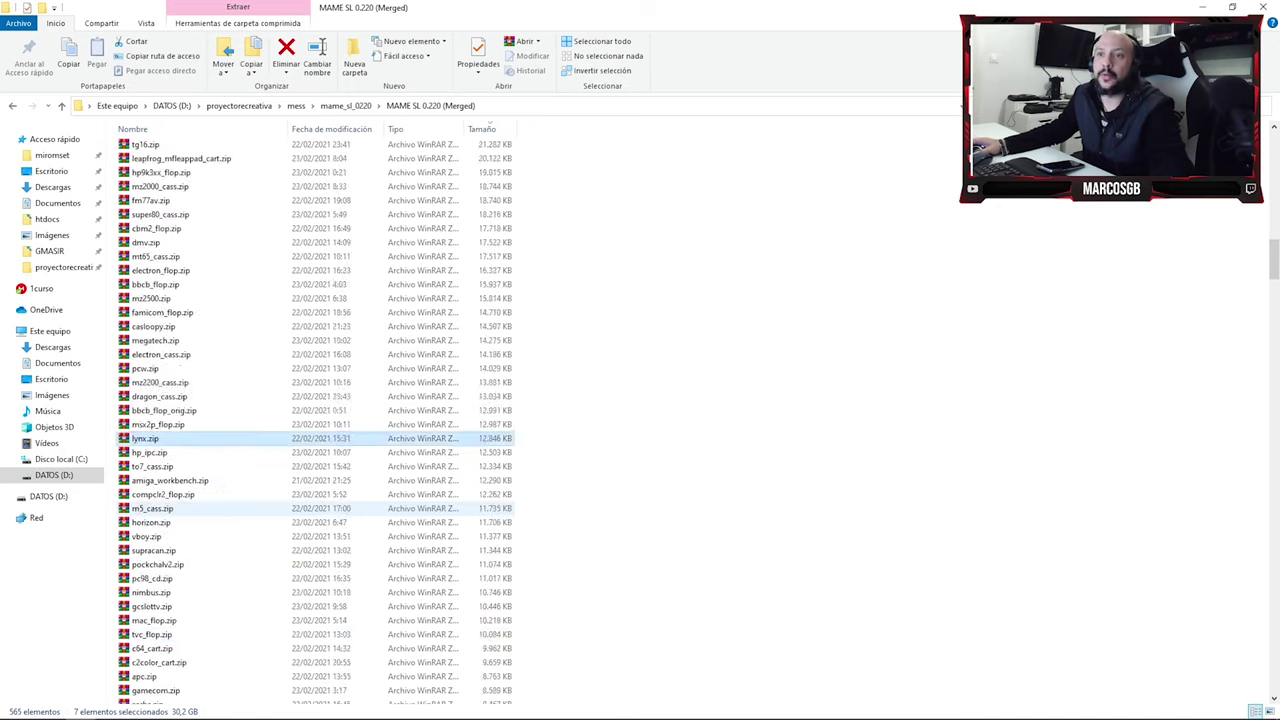
pyautogui.scroll(15, 200, 508)
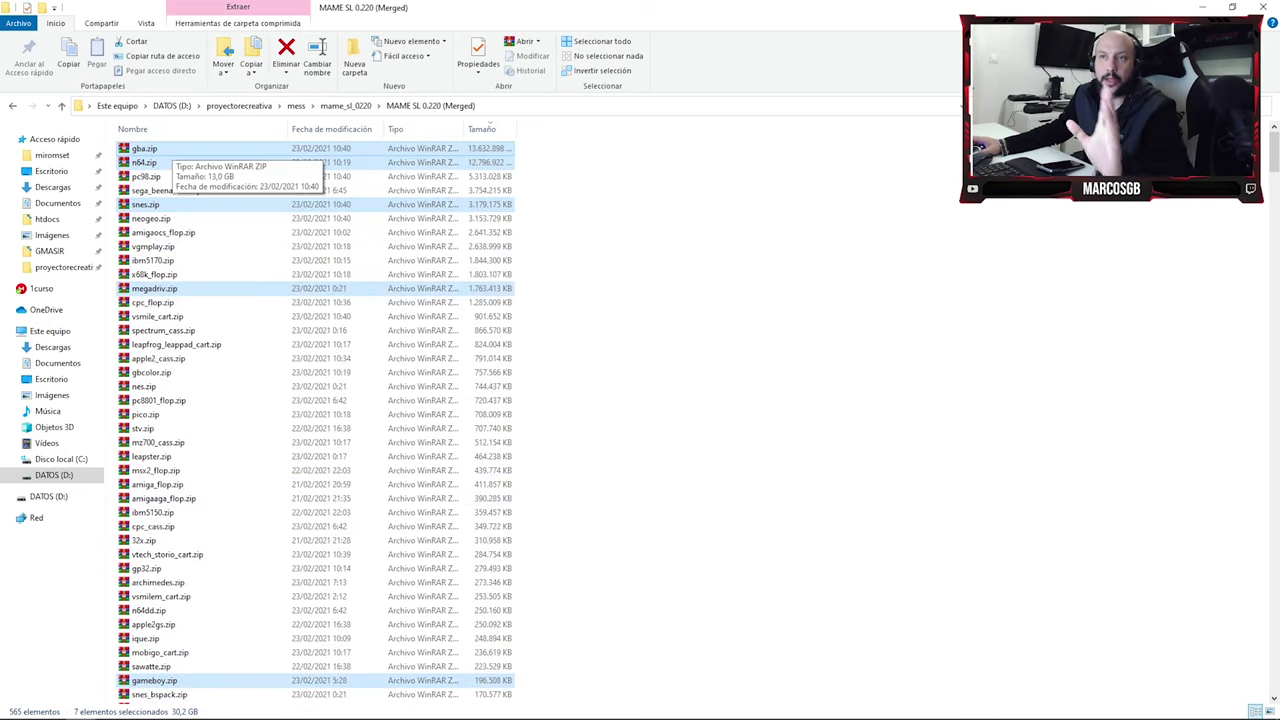
pyautogui.moveTo(150, 162); pyautogui.dragTo(936, 340)
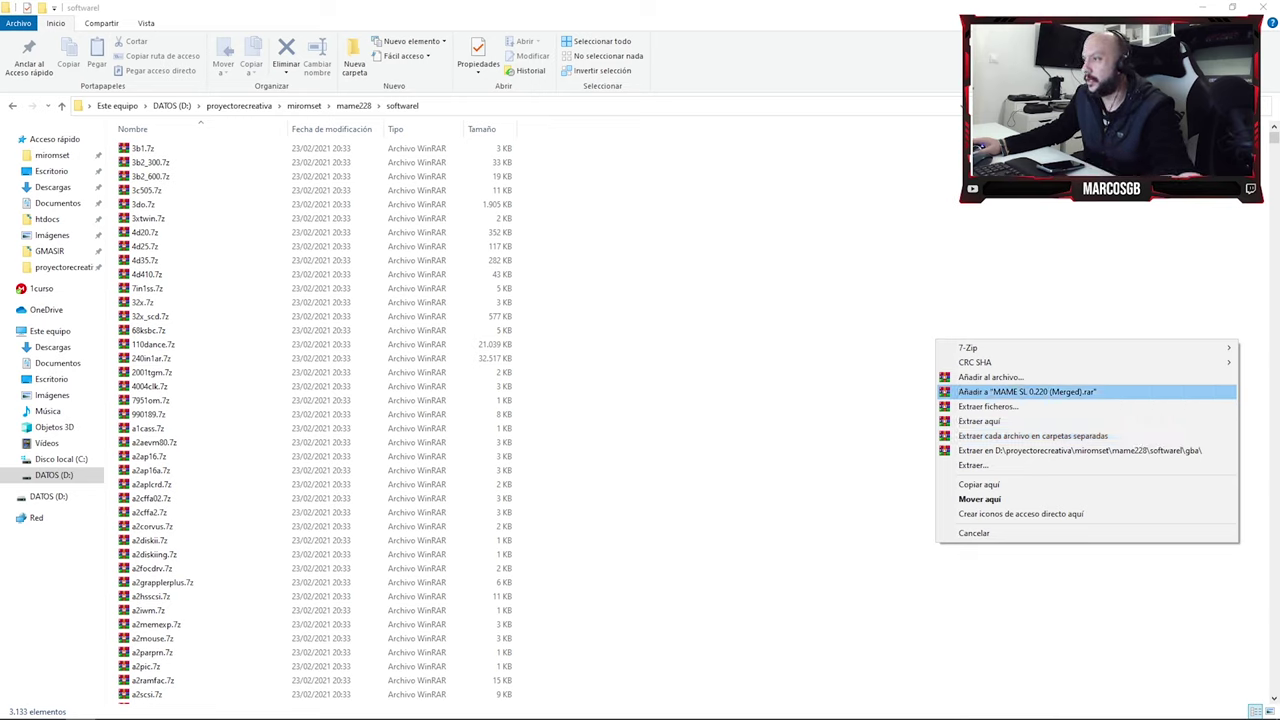
pyautogui.click(979, 421)
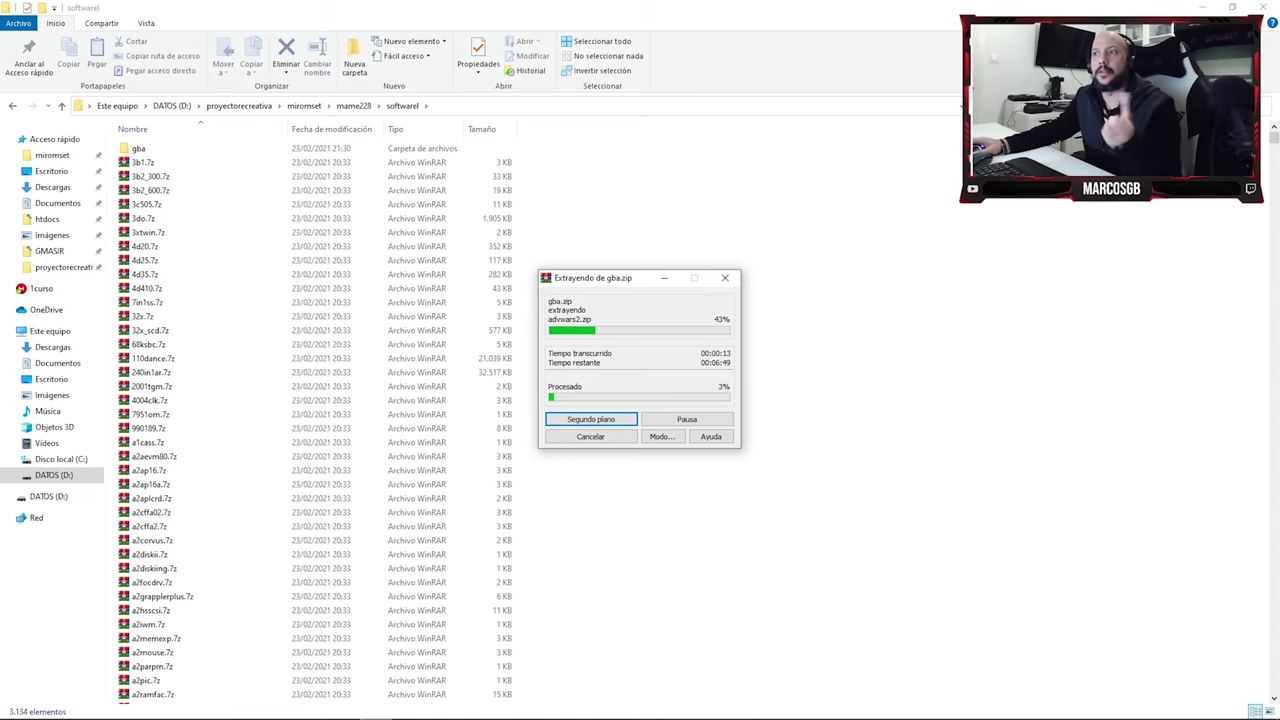
# - Look through the zip files inside the extracted gba folder, return to softwarel and check on the extraction
pyautogui.doubleClick(139, 148)
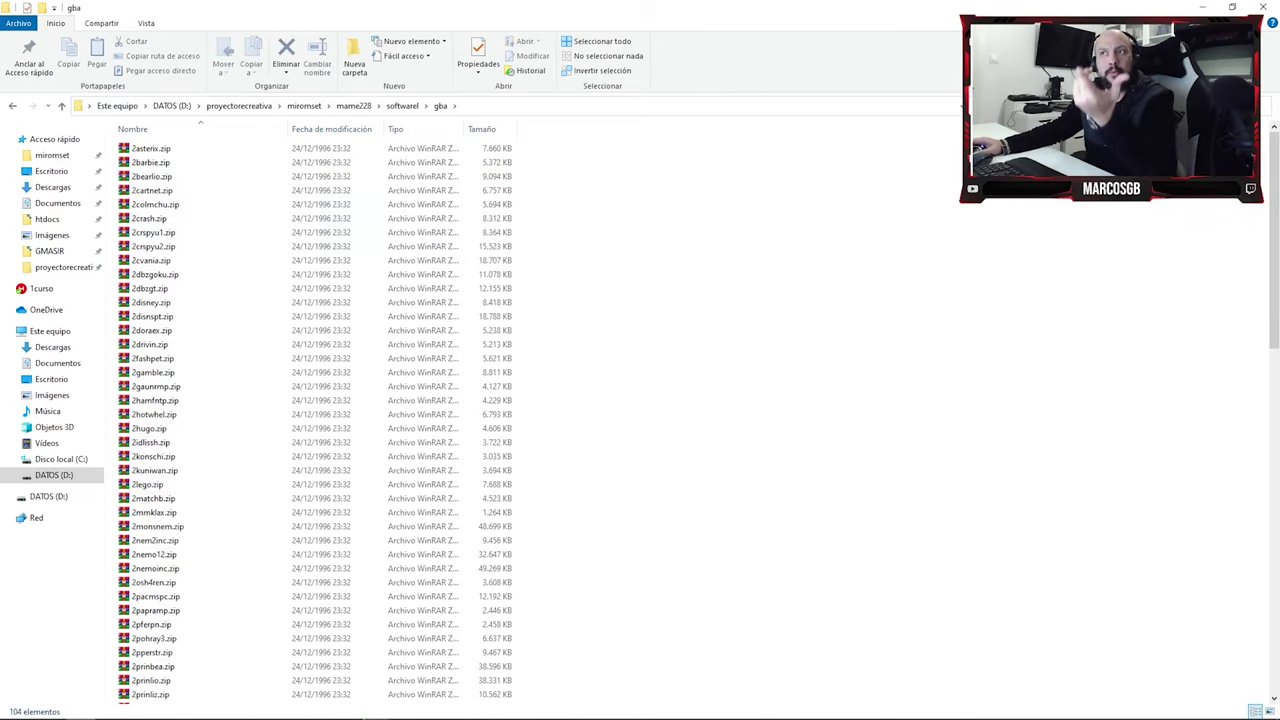
pyautogui.click(403, 105)
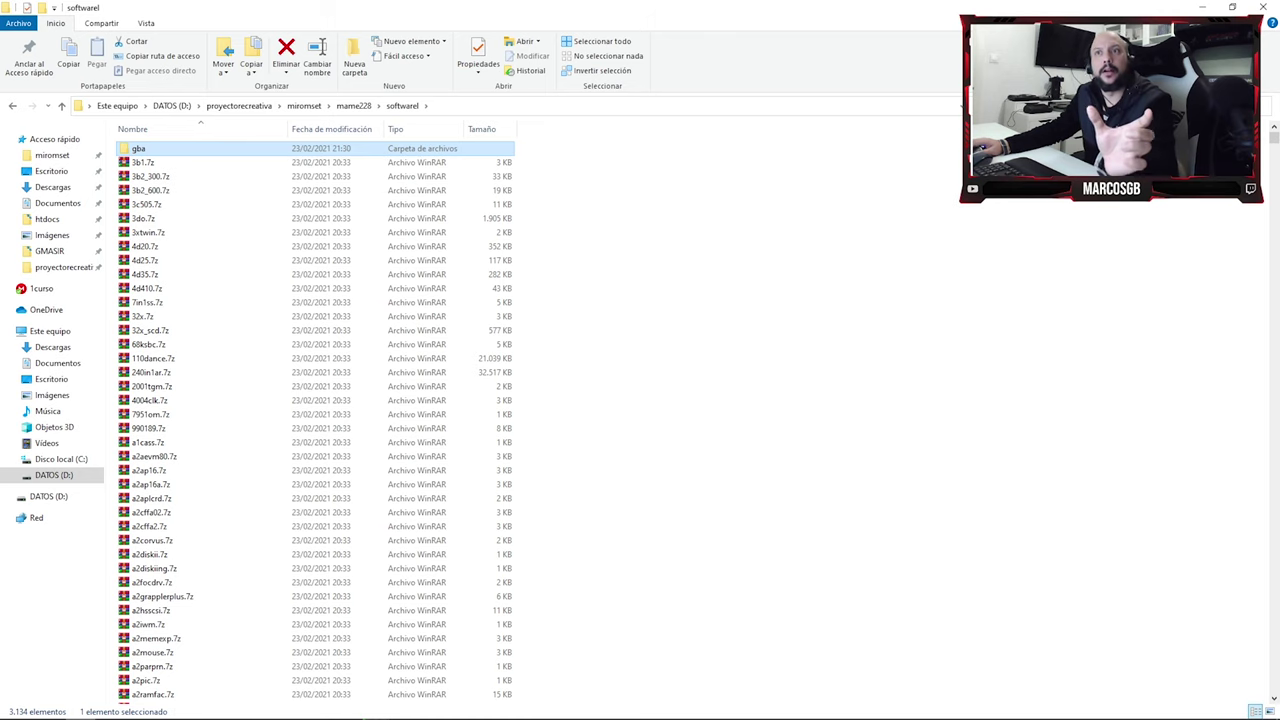
pyautogui.doubleClick(138, 148)
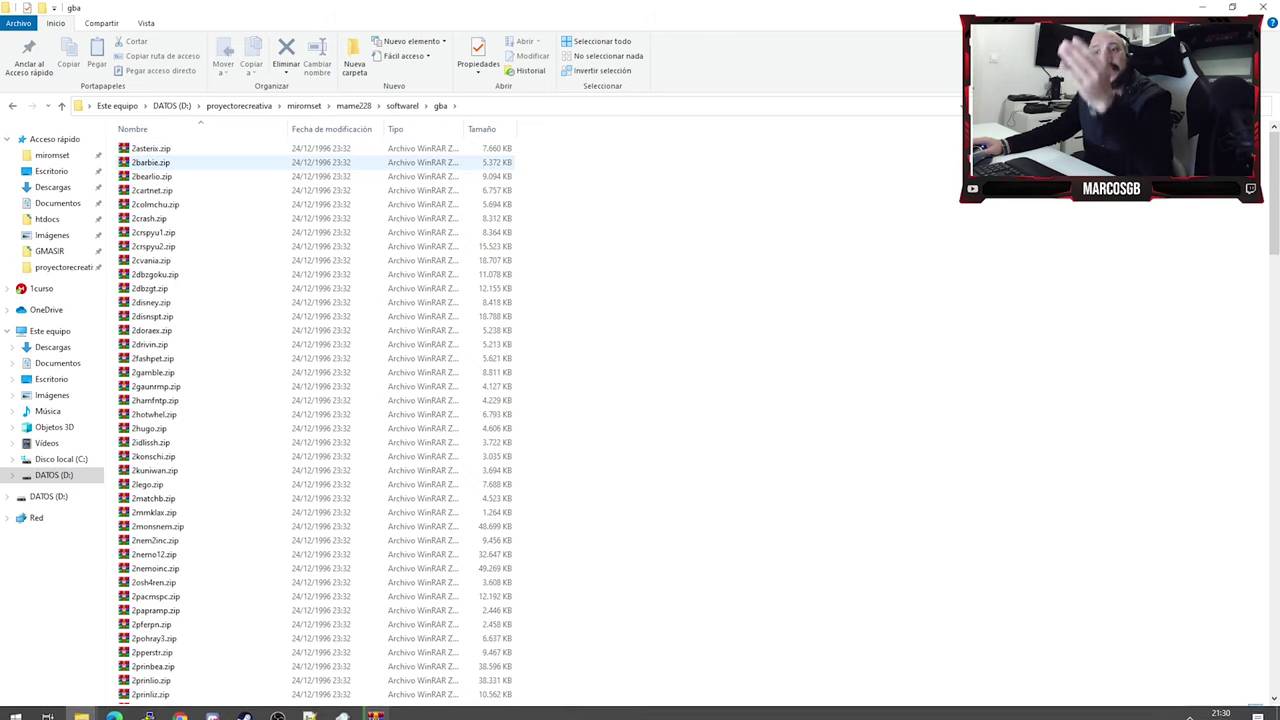
pyautogui.click(403, 105)
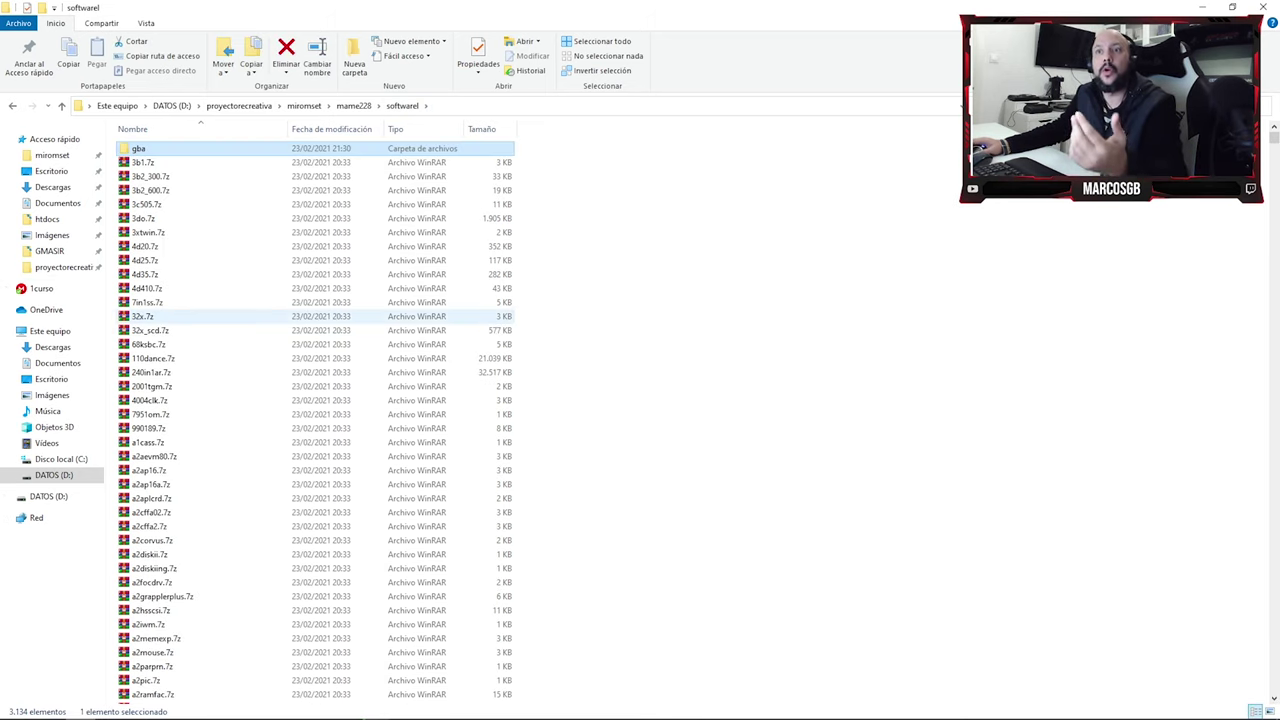
pyautogui.click(375, 707)
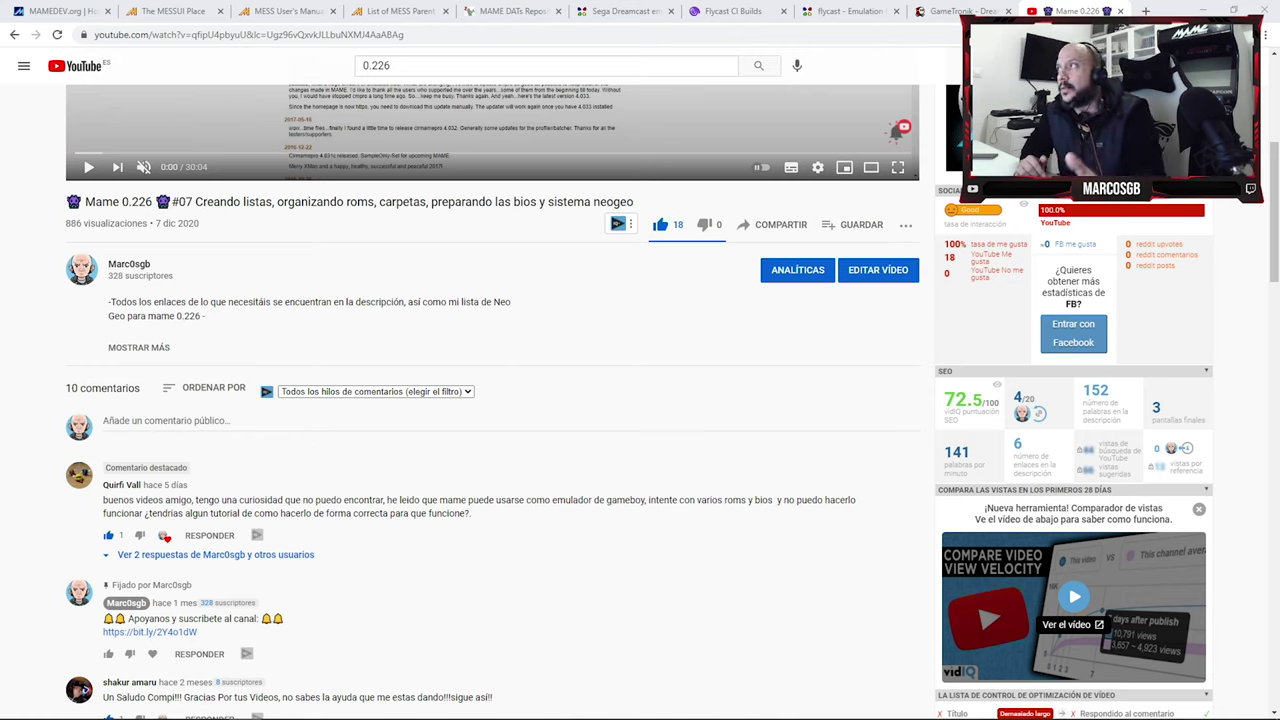
# - Switch to the softwarel File Explorer window, go up to the mame228 folder and launch mame64.exe
pyautogui.moveTo(180, 714)
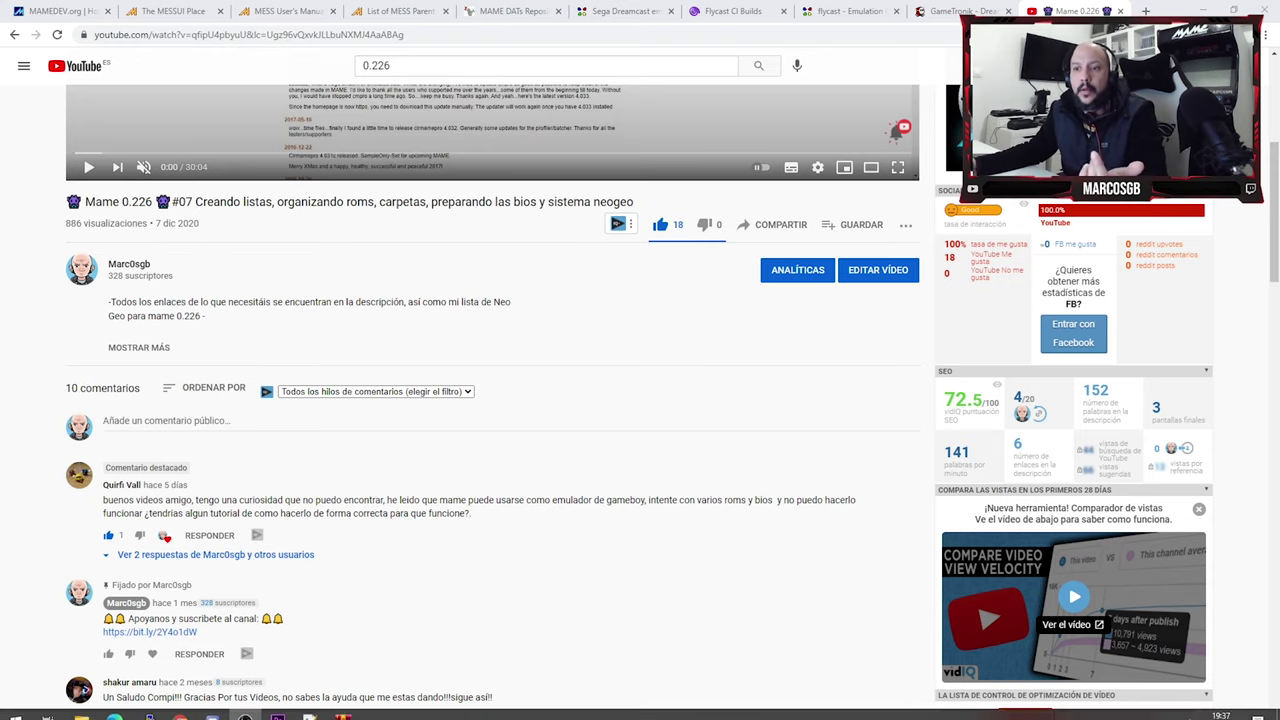
pyautogui.moveTo(81, 707)
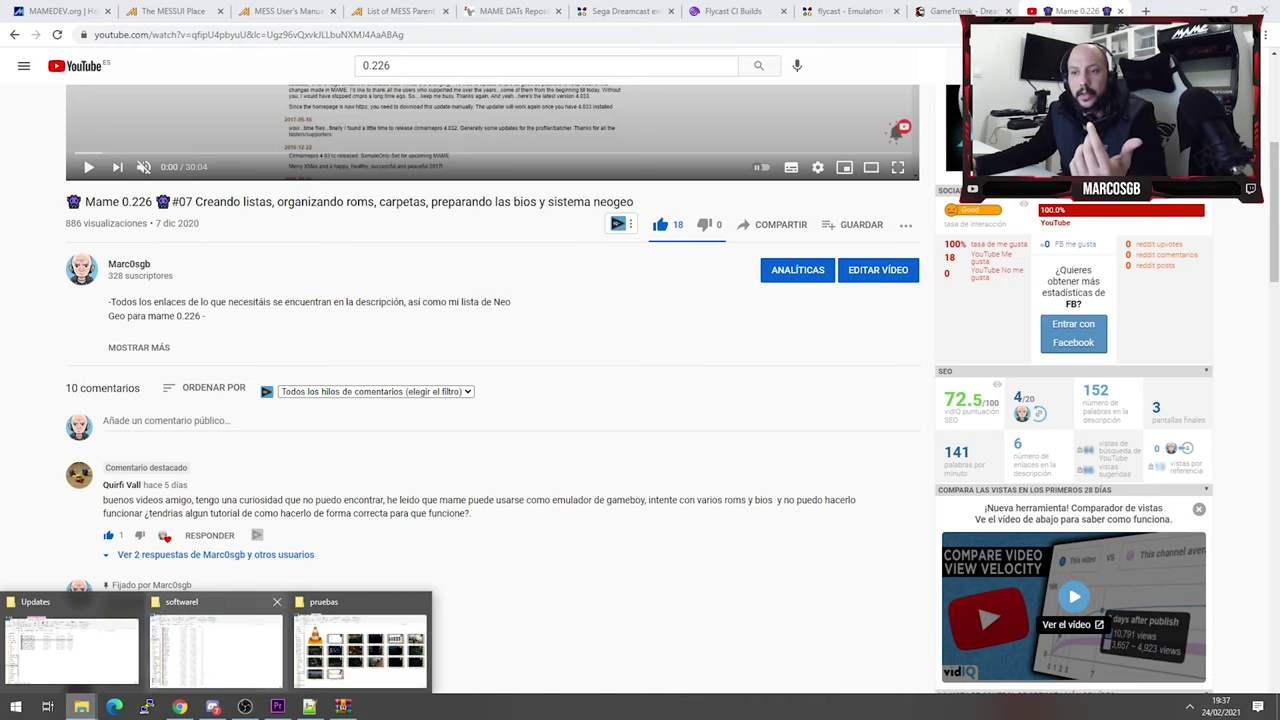
pyautogui.click(215, 645)
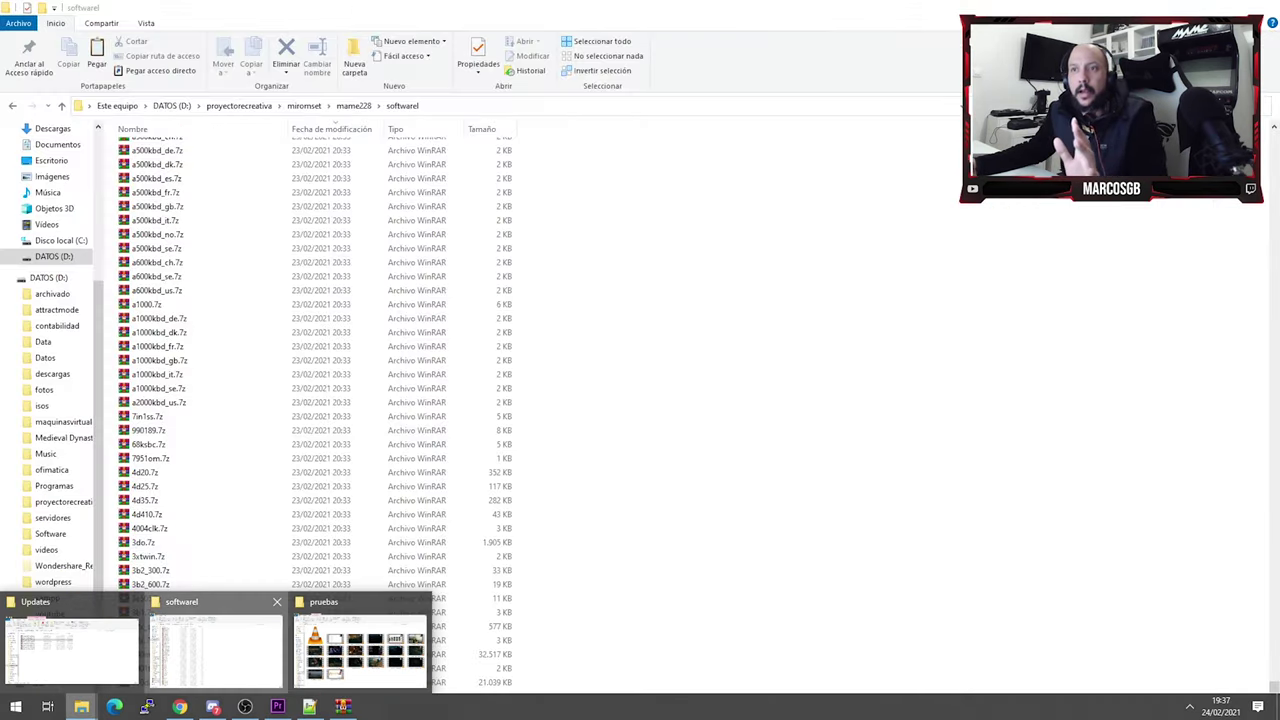
pyautogui.click(354, 105)
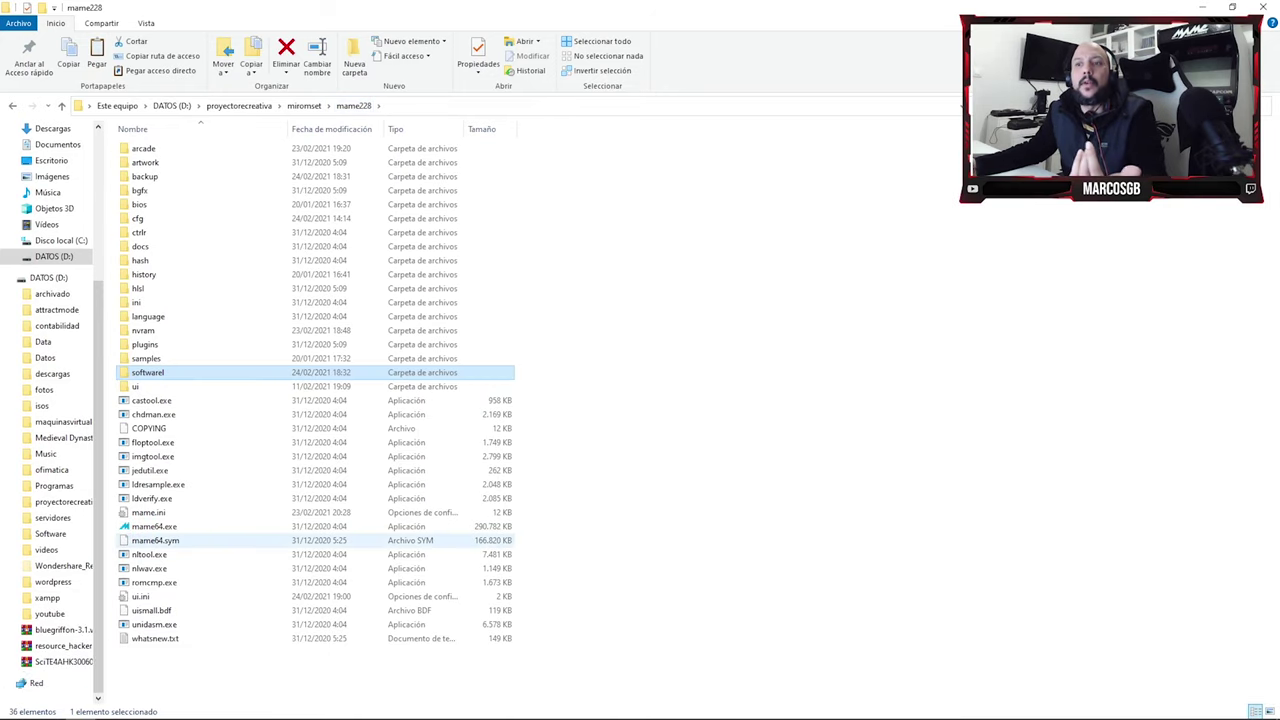
pyautogui.doubleClick(154, 526)
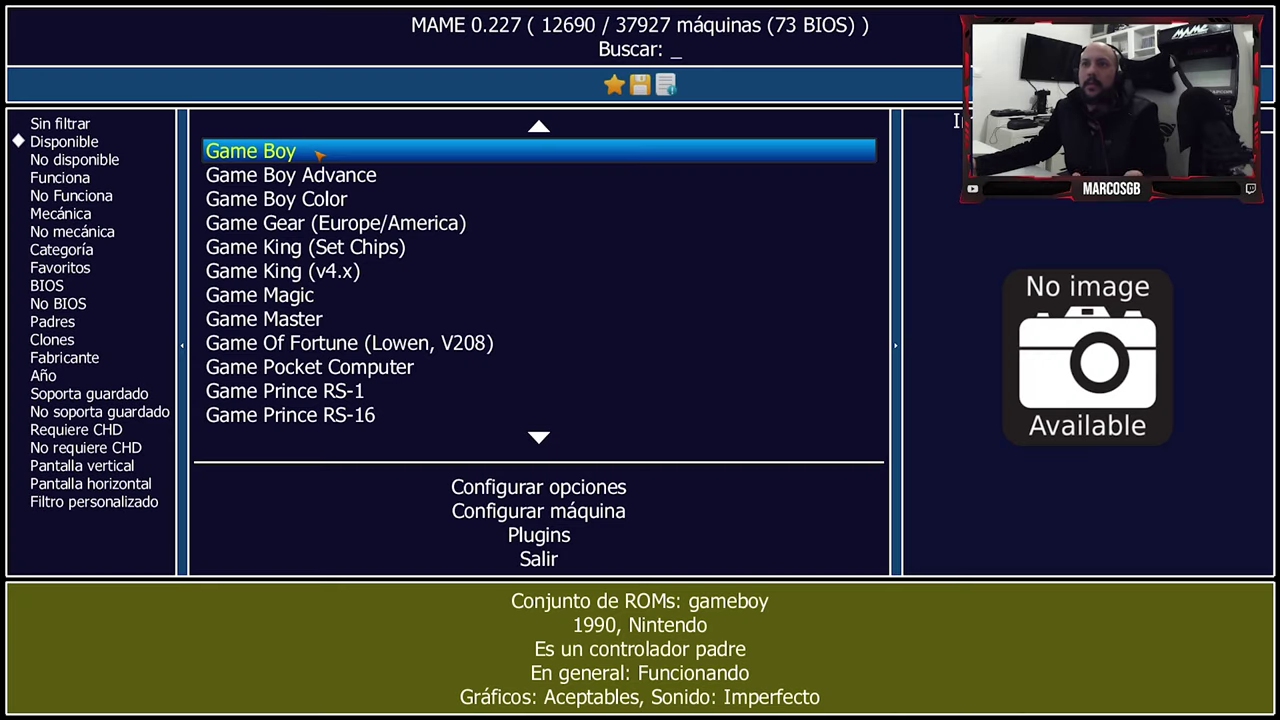
# - Open the Game Boy software list and try to launch 007 - The World Is Not Enough (Europe, USA)
pyautogui.doubleClick(316, 148)
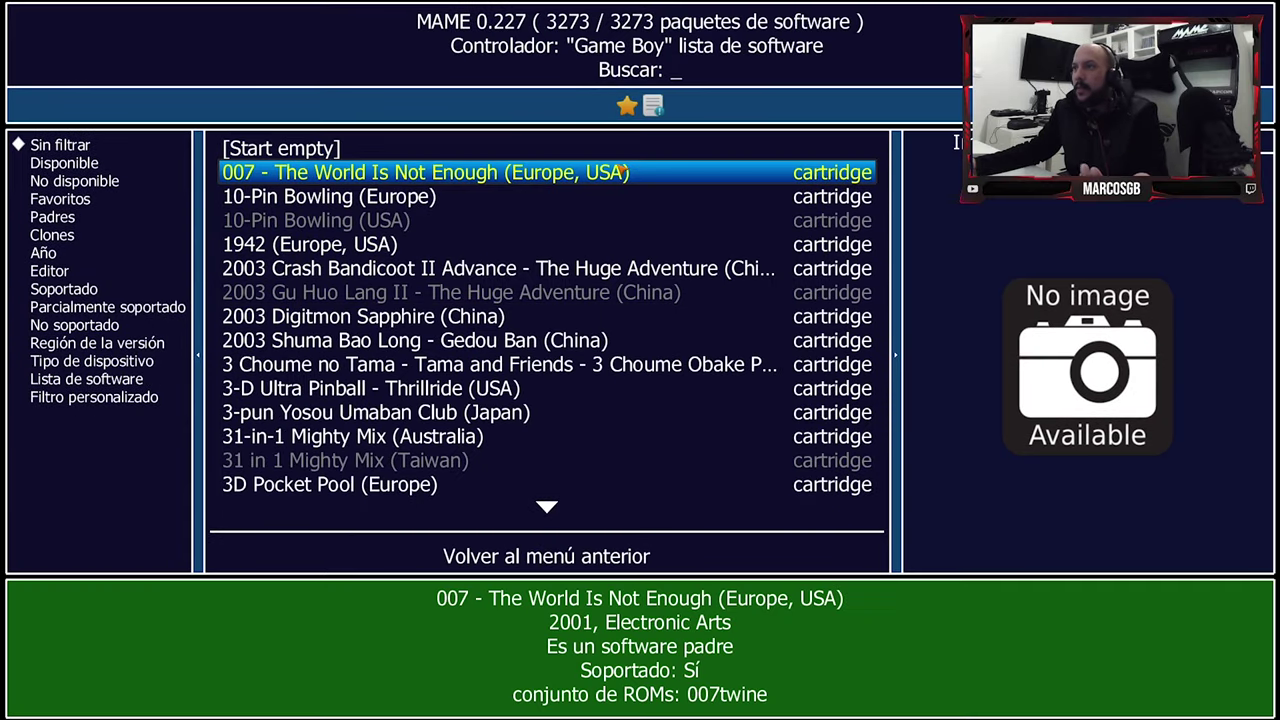
pyautogui.doubleClick(626, 172)
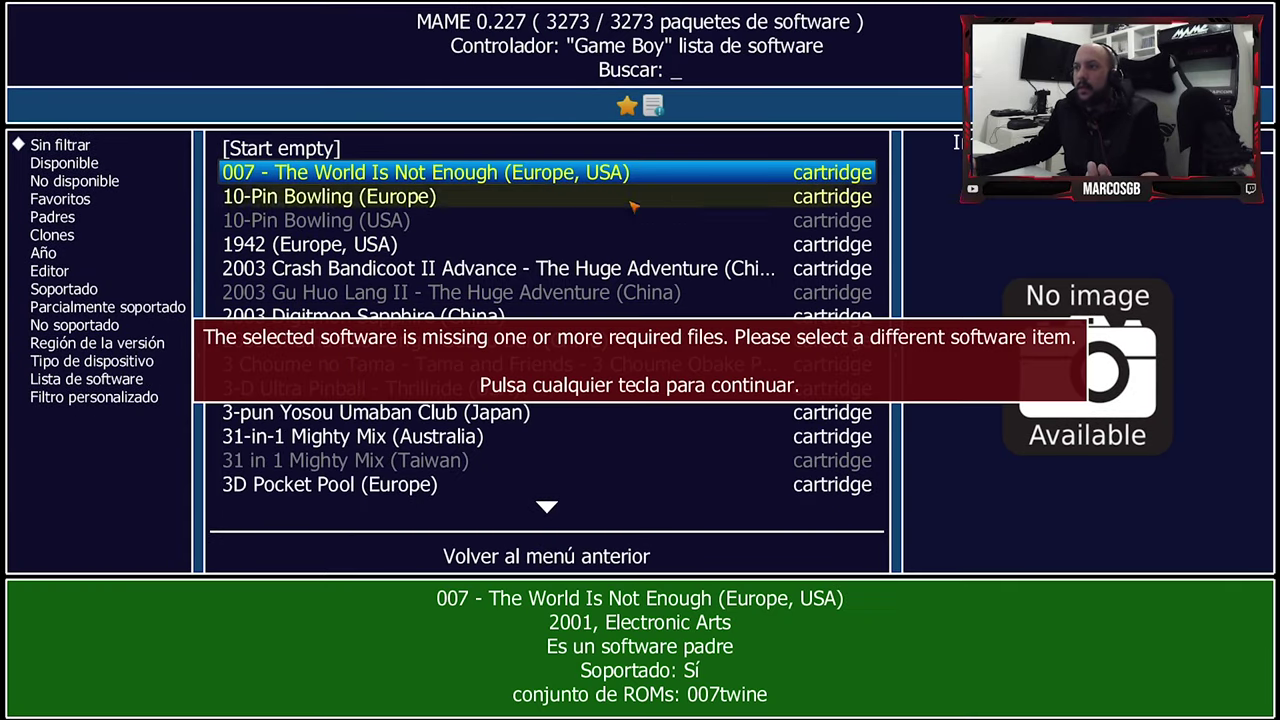
pyautogui.click(634, 230)
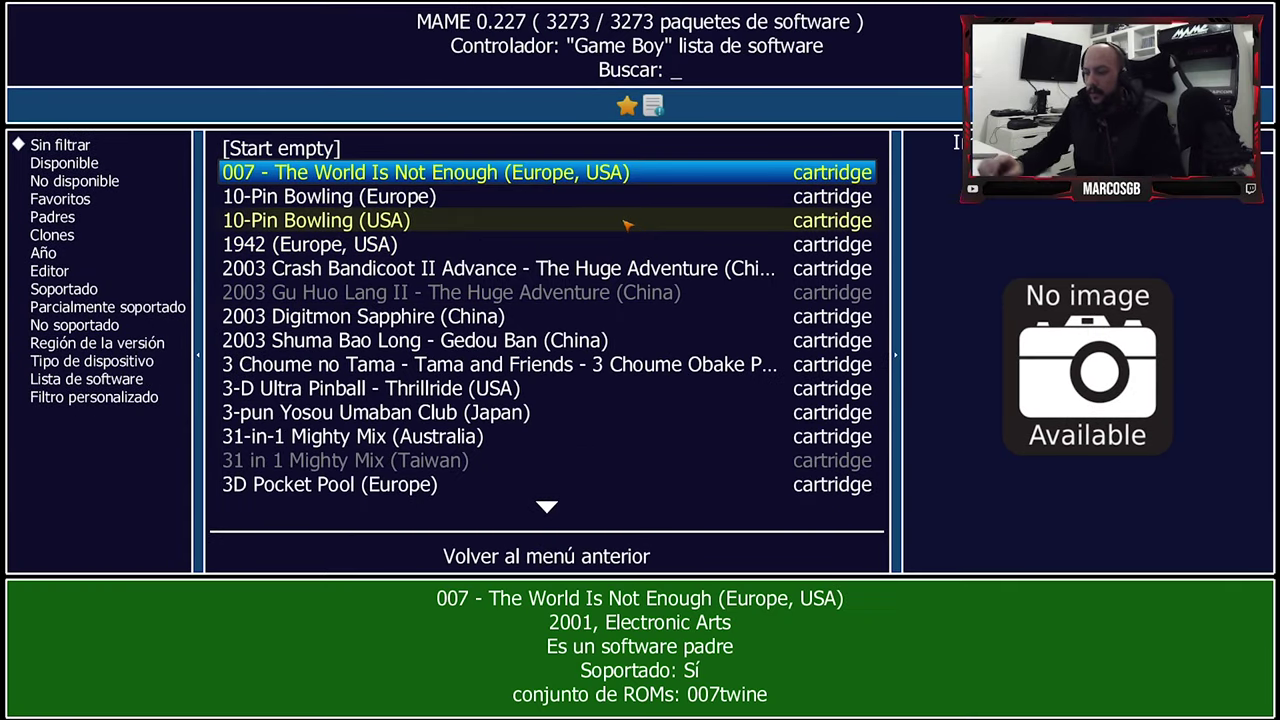
# - Search the Game Boy software list for "zoo" and launch Zool (Europe) with the DMG v0 BIOS
pyautogui.write('zoo')
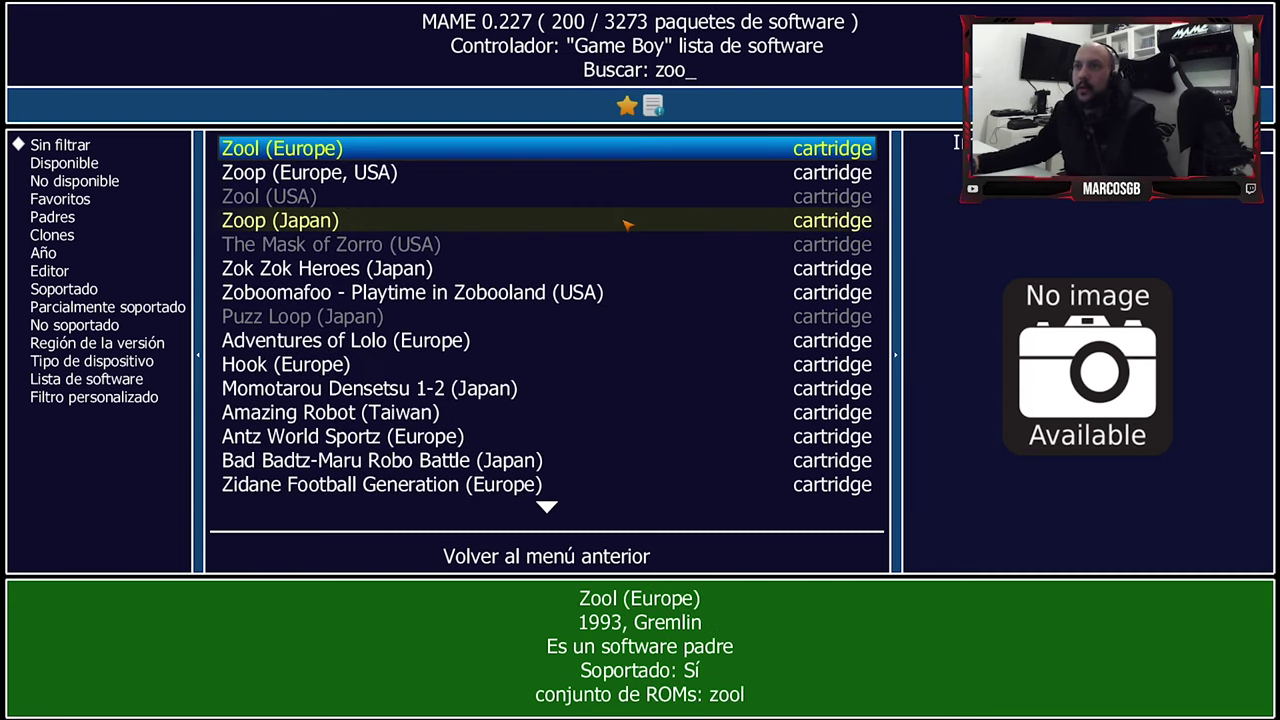
pyautogui.doubleClick(535, 150)
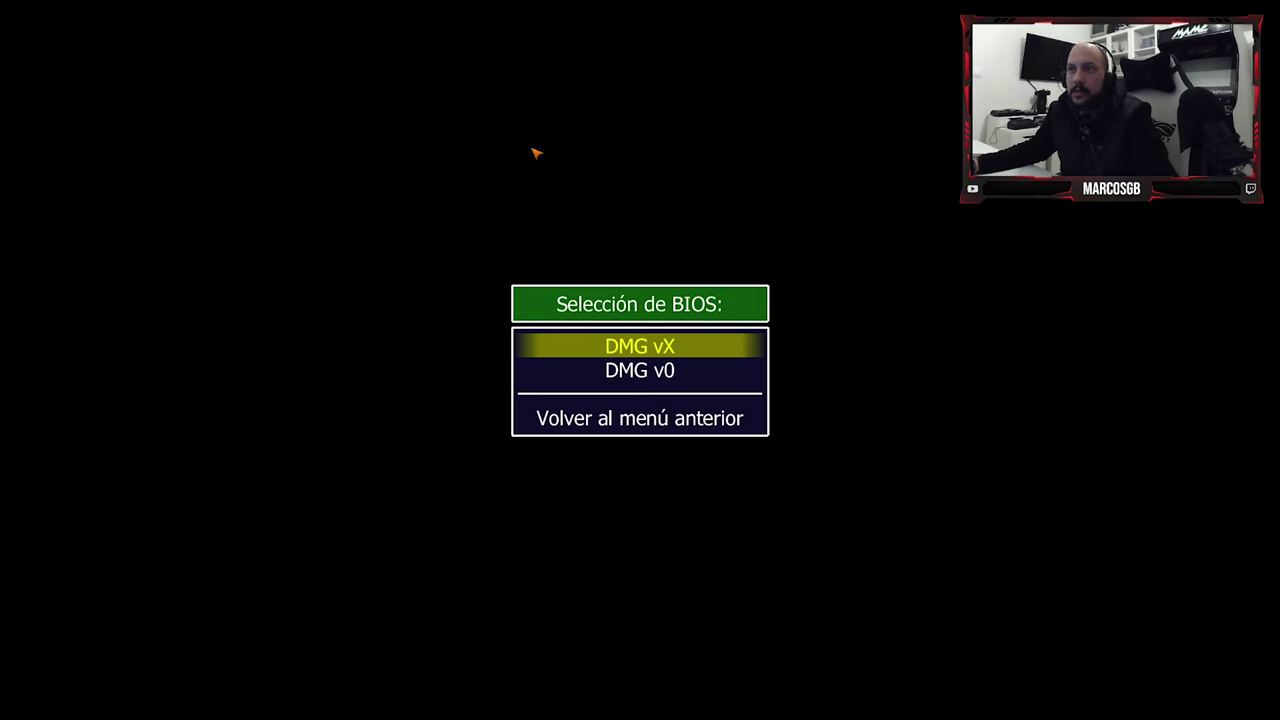
pyautogui.press('Down')
pyautogui.press('Return')
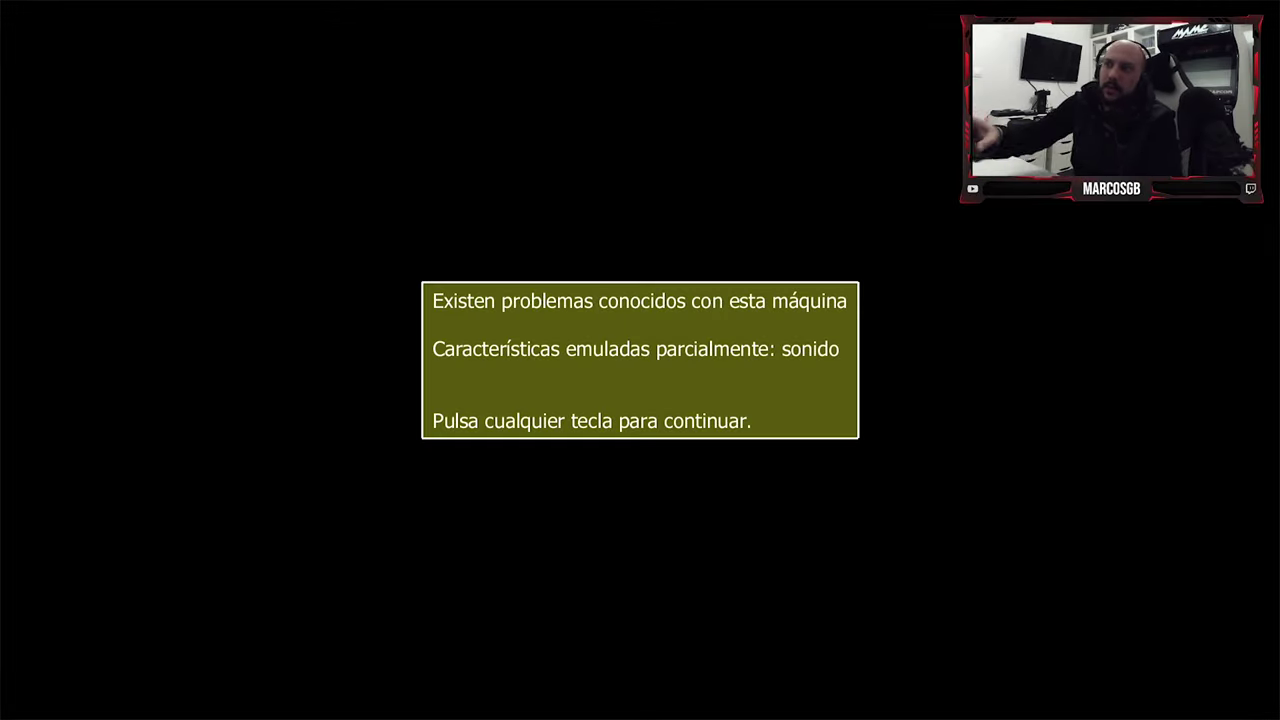
# - Continue past the machine warning and the Key Settings screen, start Zool and test the character's controls
pyautogui.press('Return')
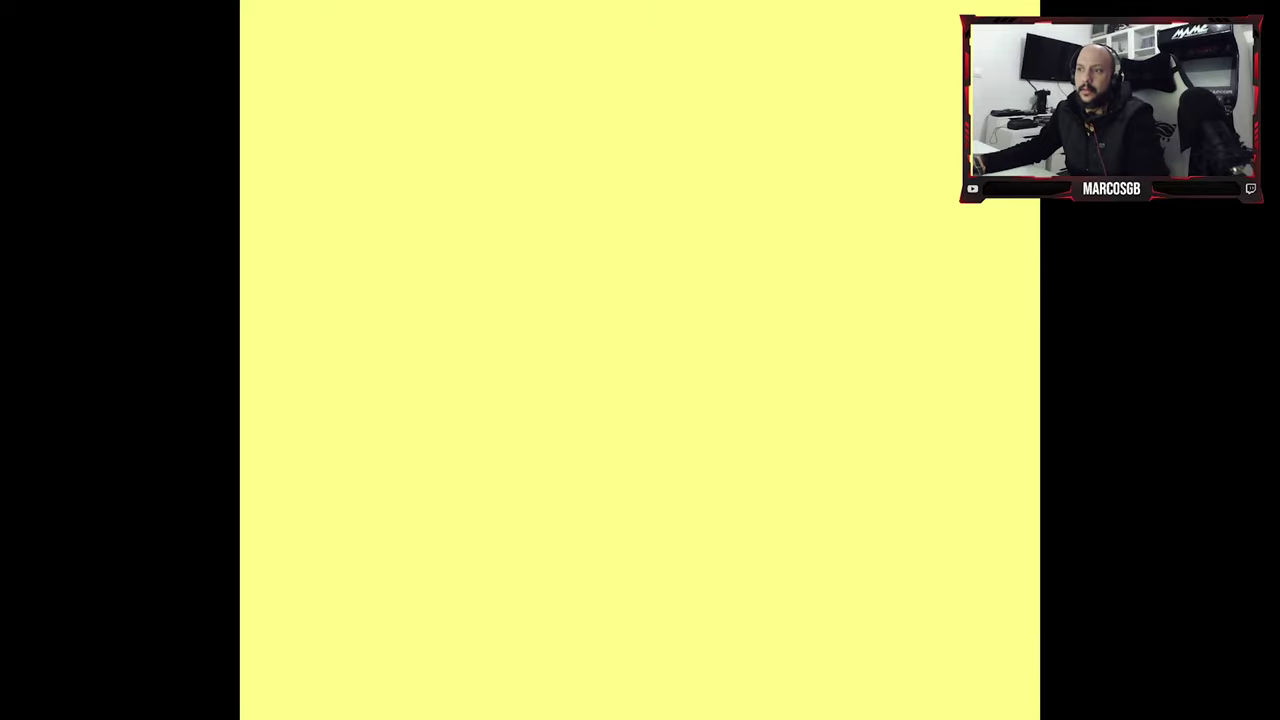
pyautogui.press('Return')
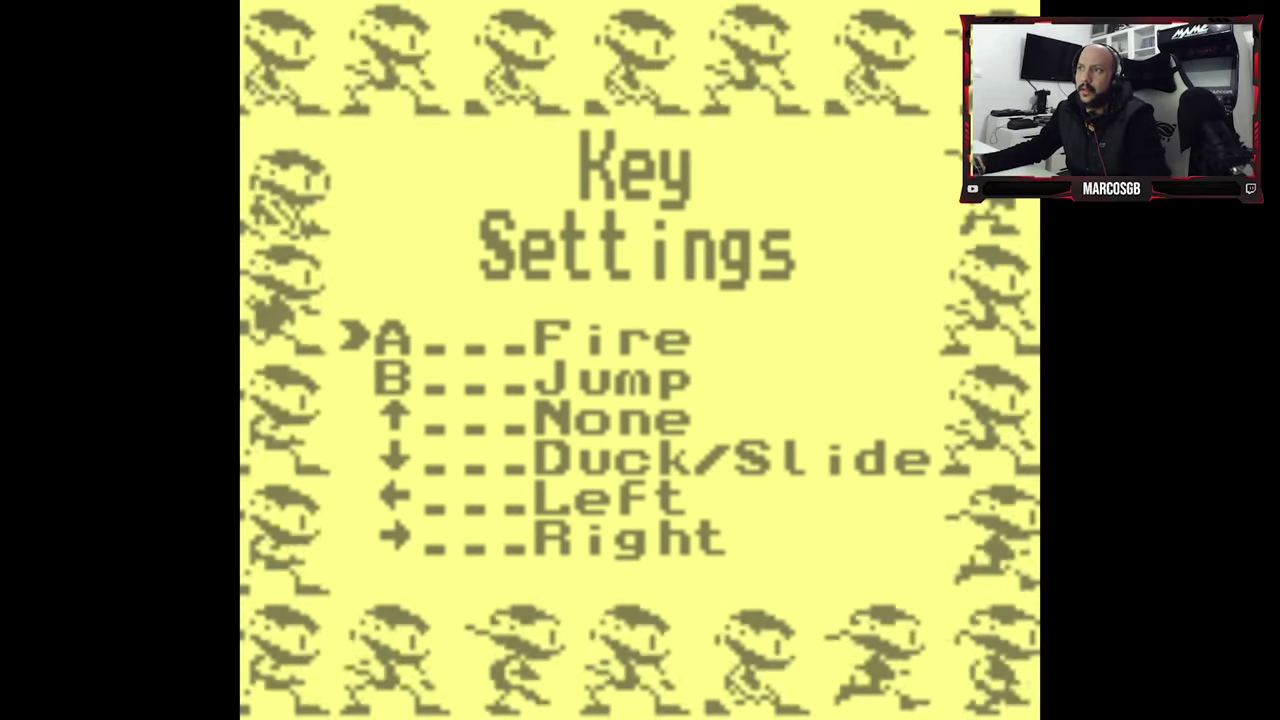
pyautogui.press('Return')
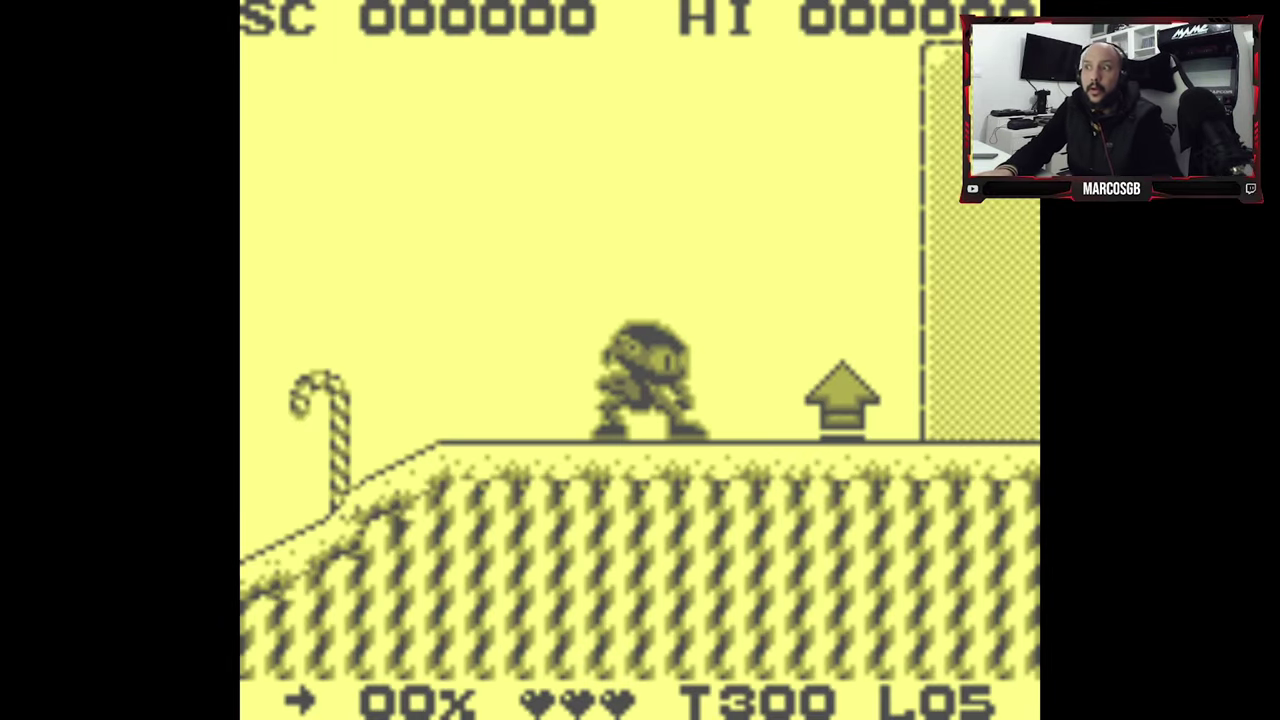
pyautogui.press('Right')
pyautogui.press('x')
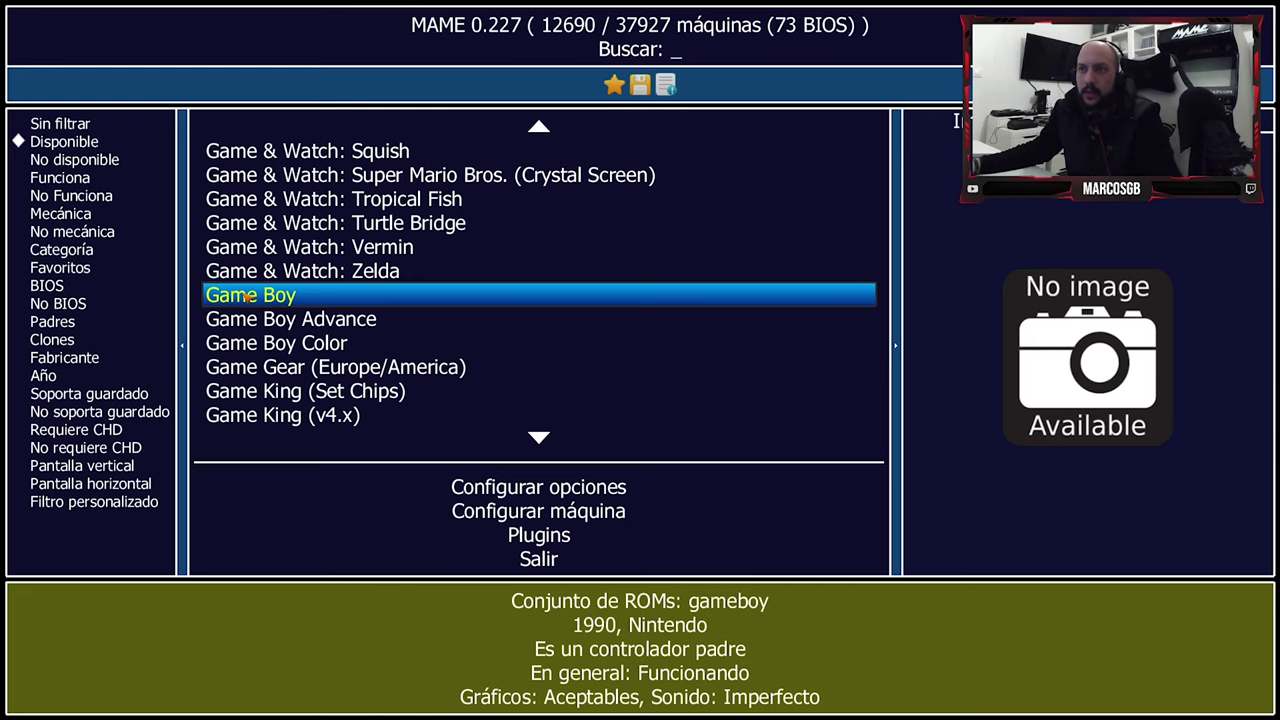
# - Search the Game Boy software list for "mario", launch Mario & Yoshi (Australia, Europe) and exit MAME from its title screen
pyautogui.doubleClick(243, 296)
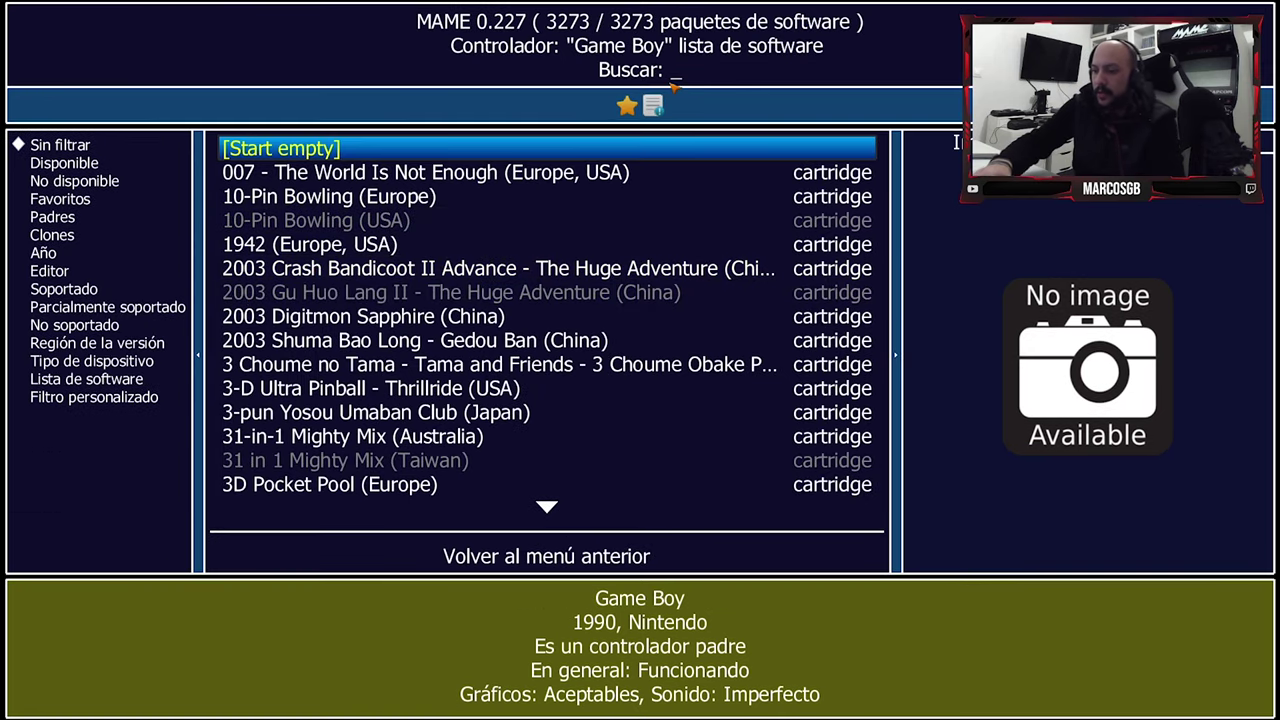
pyautogui.write('mario')
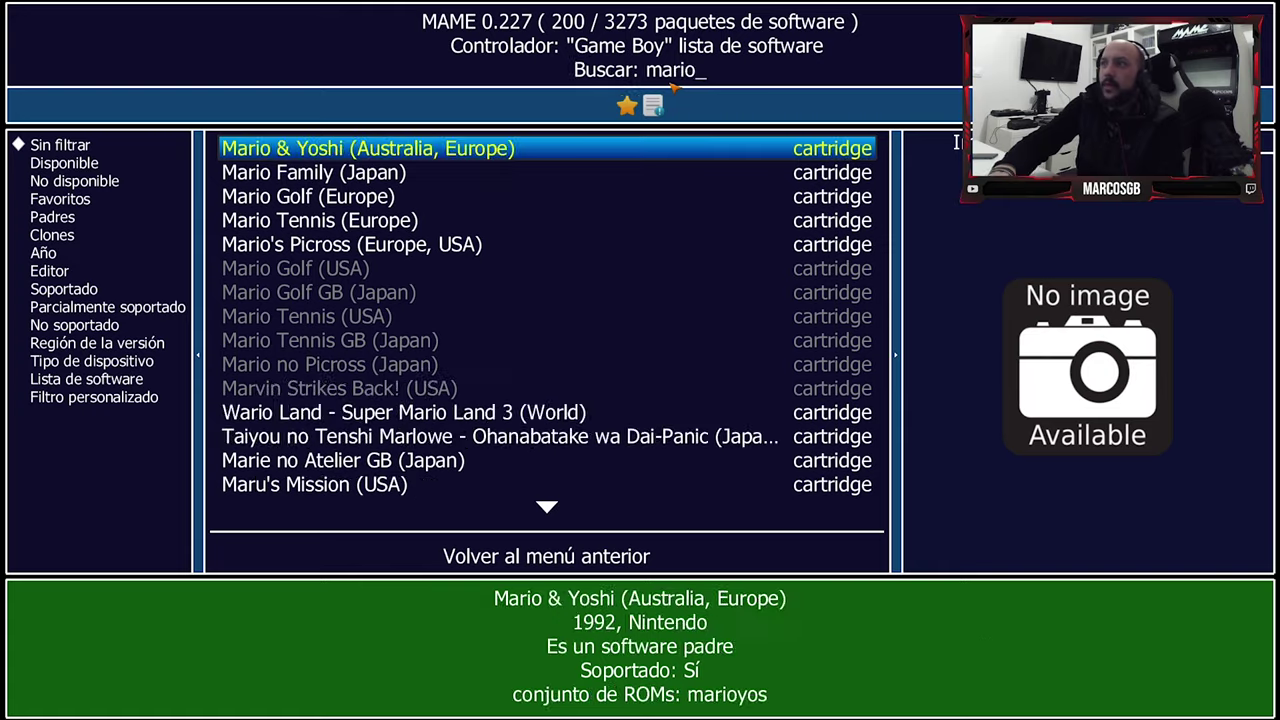
pyautogui.press('Down')
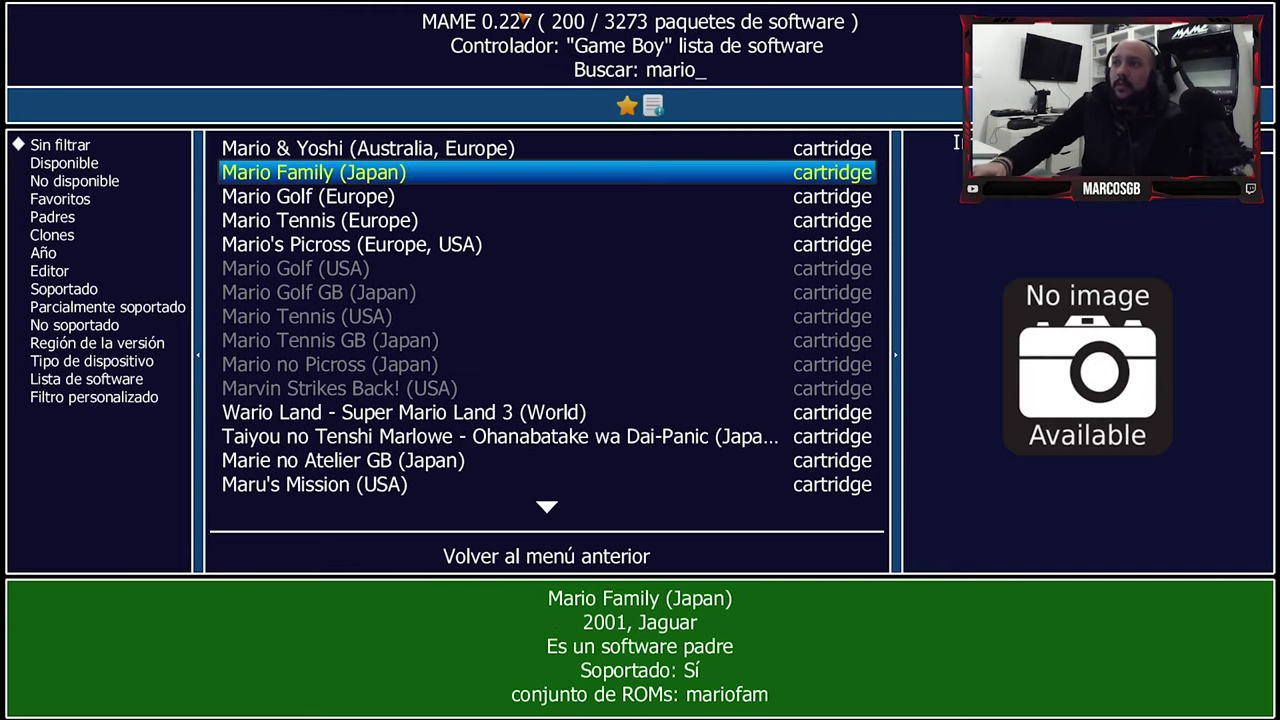
pyautogui.press('Return')
pyautogui.press('Return')
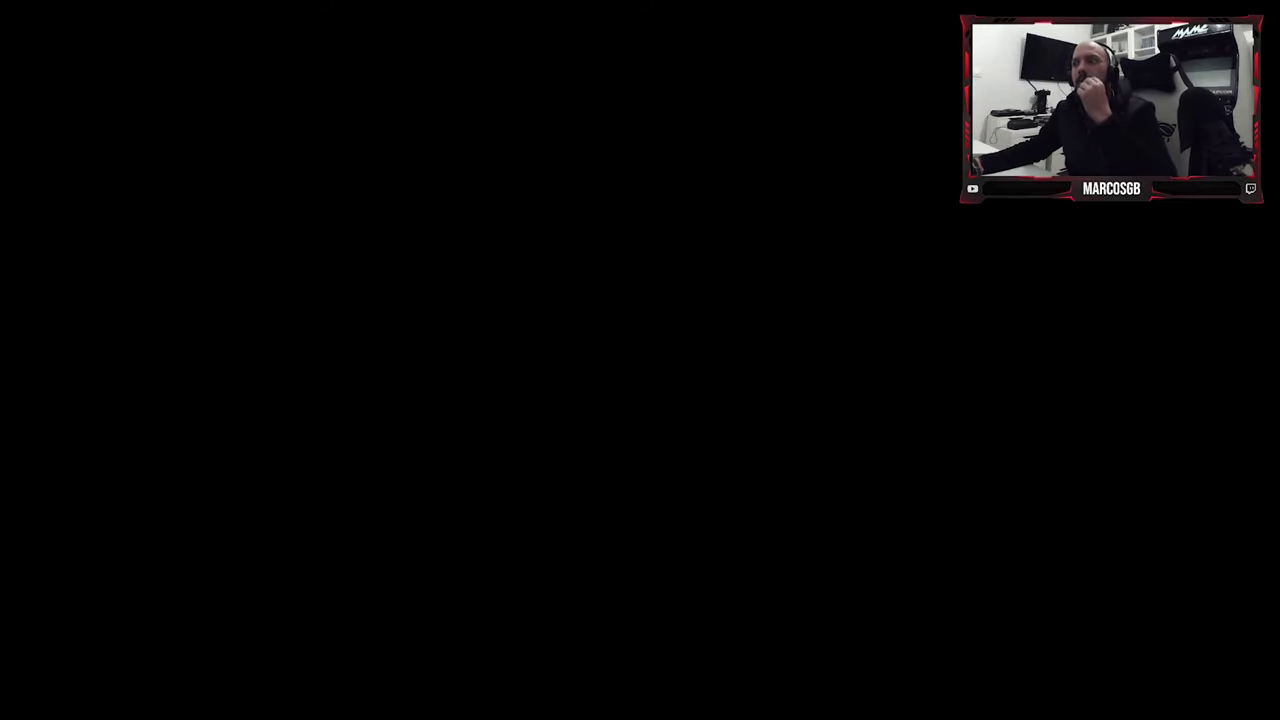
pyautogui.press('Return')
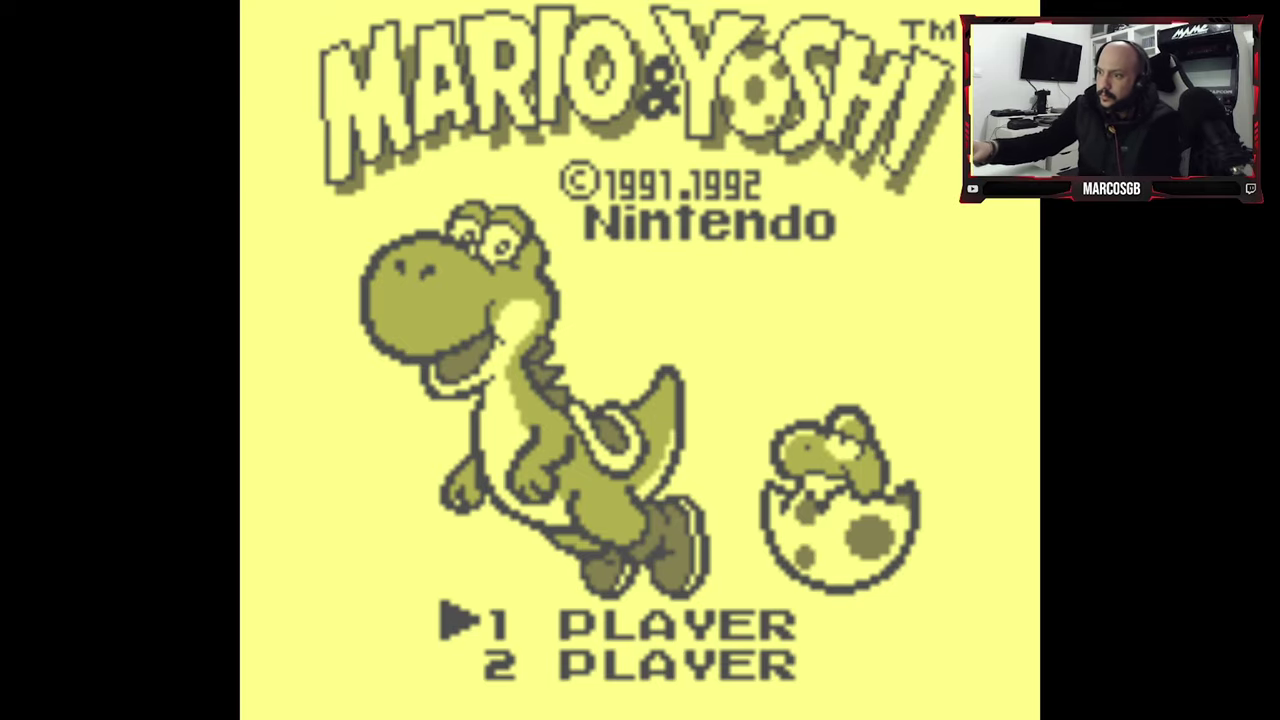
pyautogui.press('Escape')
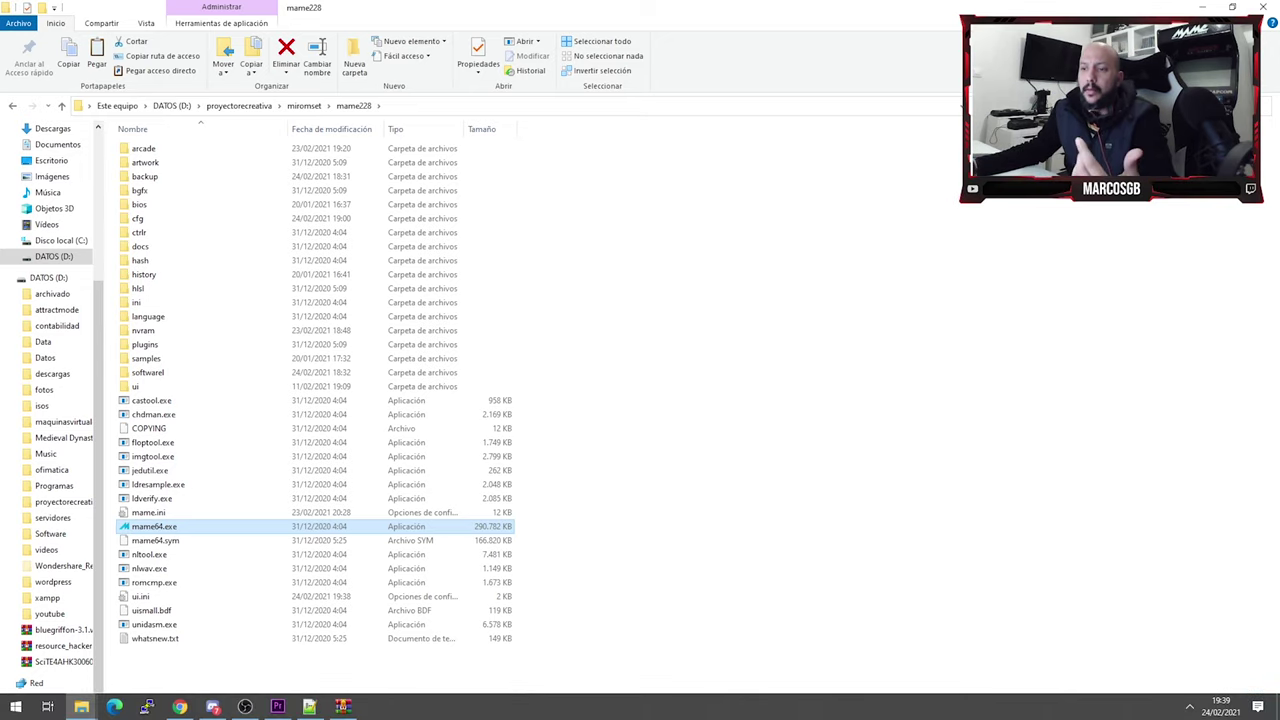
# - Switch to WinRAR, open mame_sl_0221_update.zip from the Updates folder and look through its system folders
pyautogui.moveTo(342, 706)
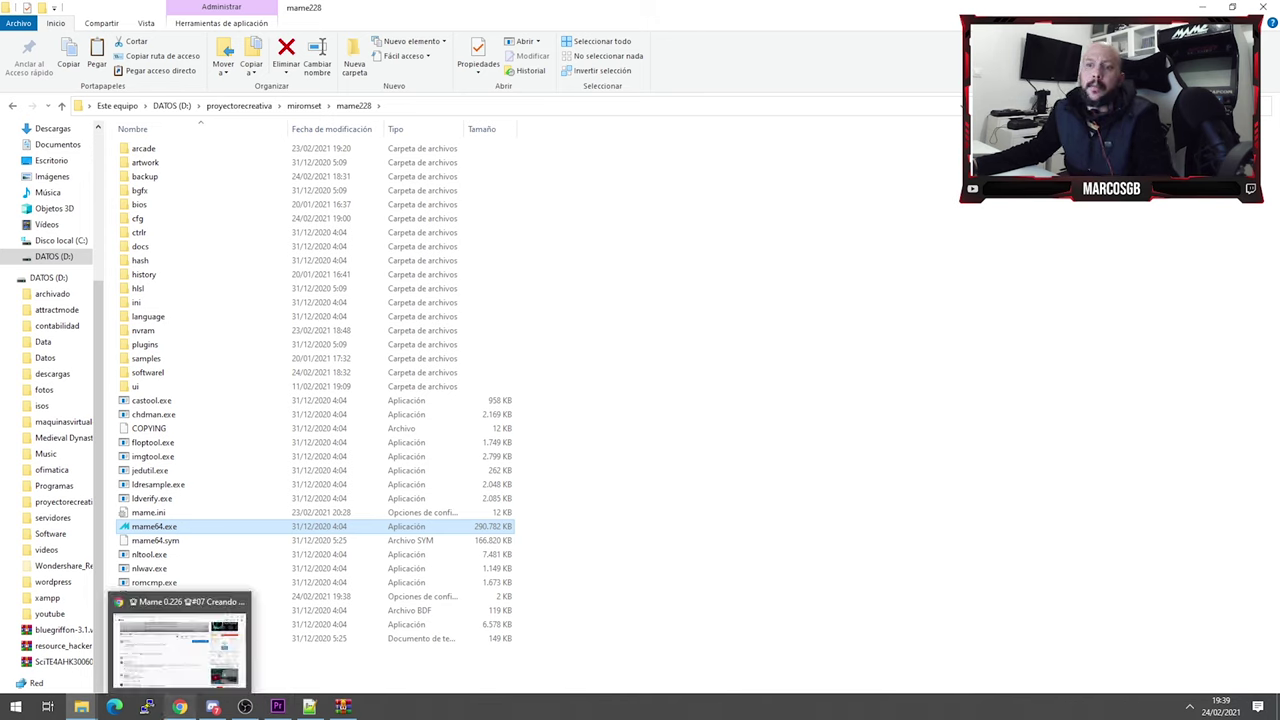
pyautogui.click(180, 706)
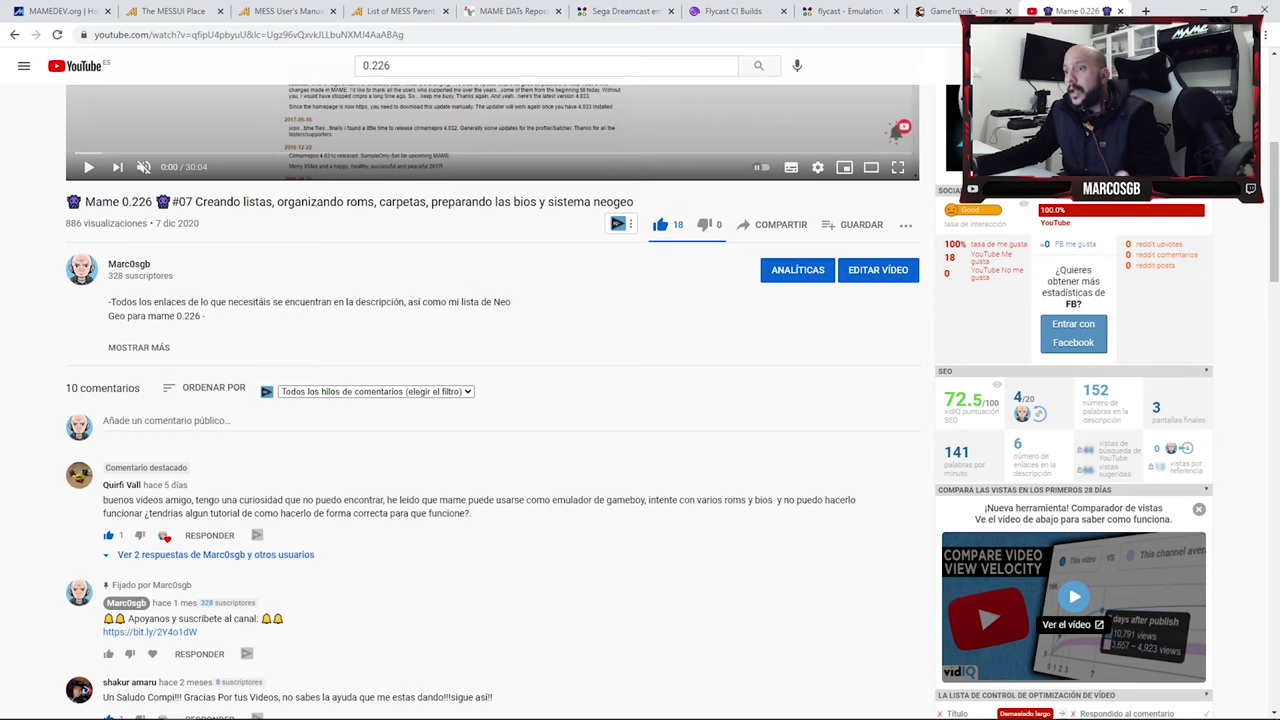
pyautogui.click(342, 706)
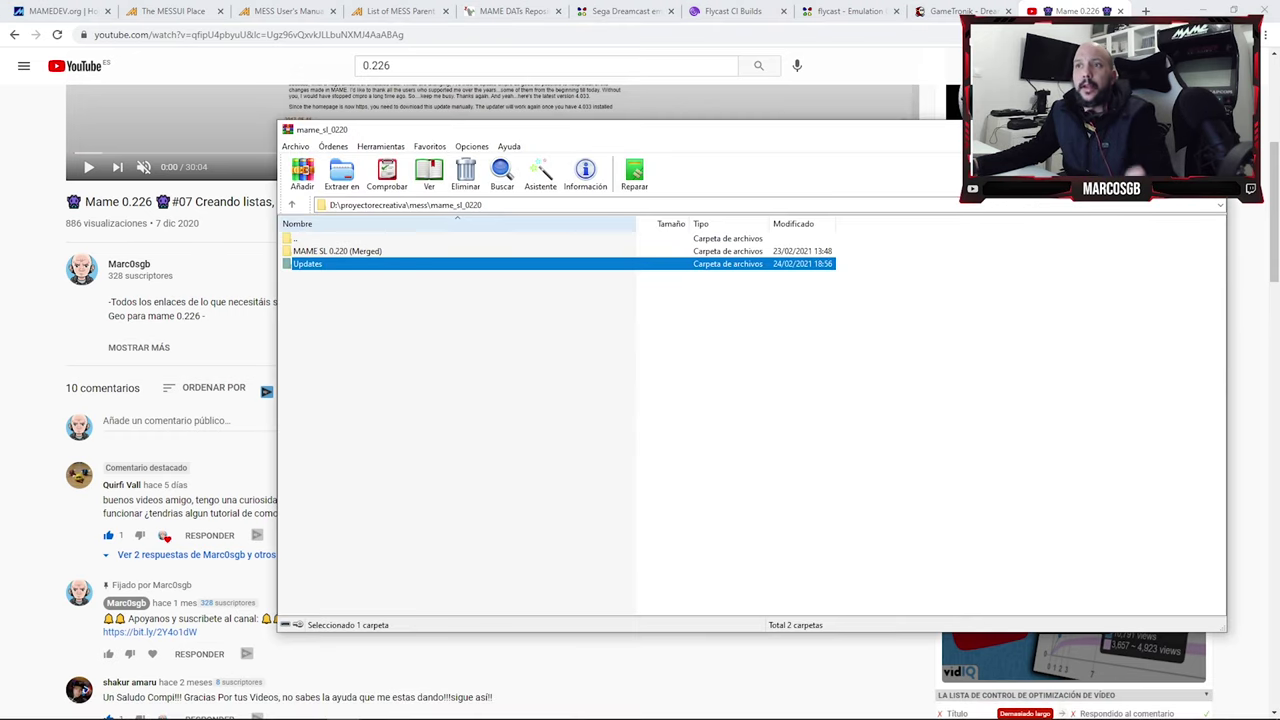
pyautogui.press('Return')
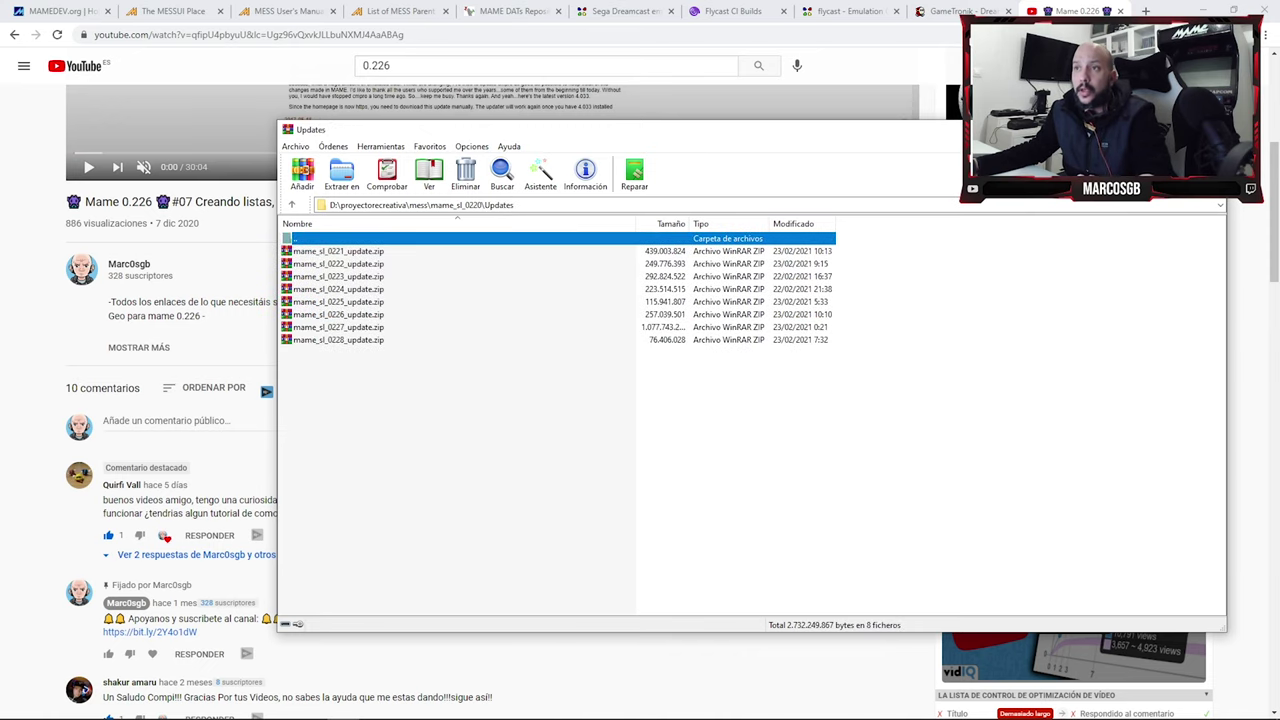
pyautogui.press('Down')
pyautogui.press('Return')
pyautogui.scroll(-4, 515, 415)
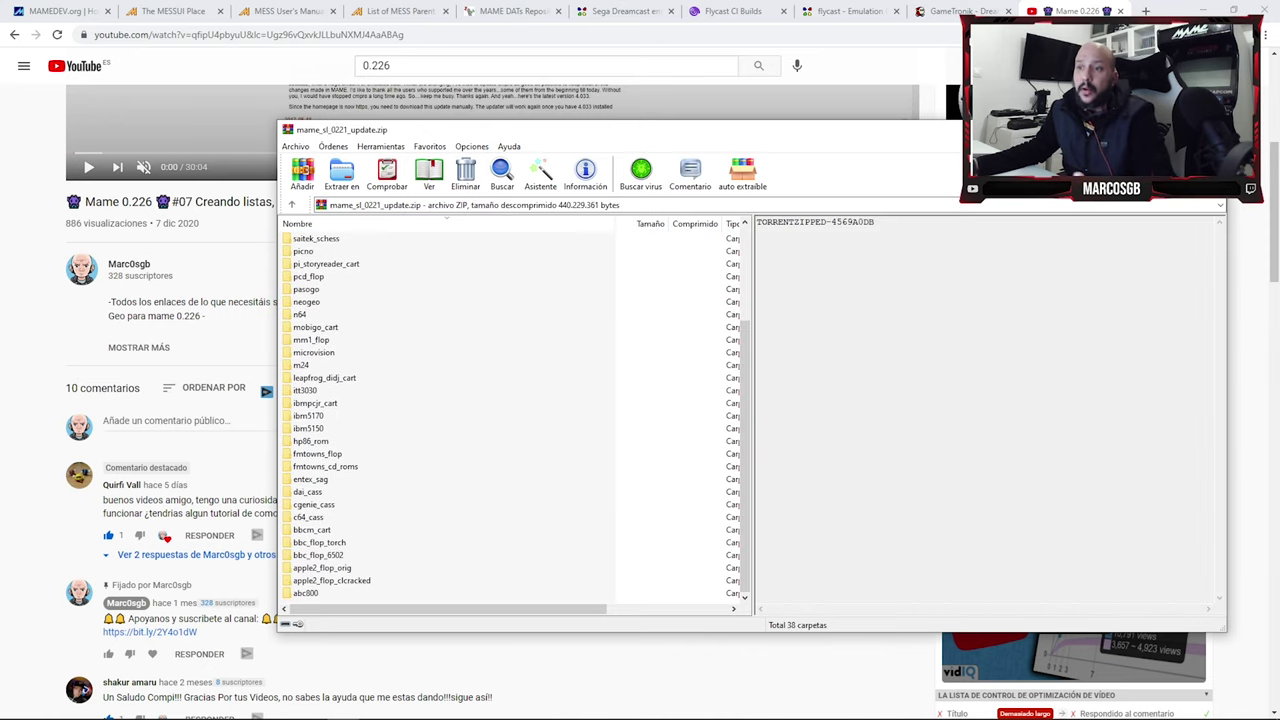
pyautogui.scroll(3, 515, 415)
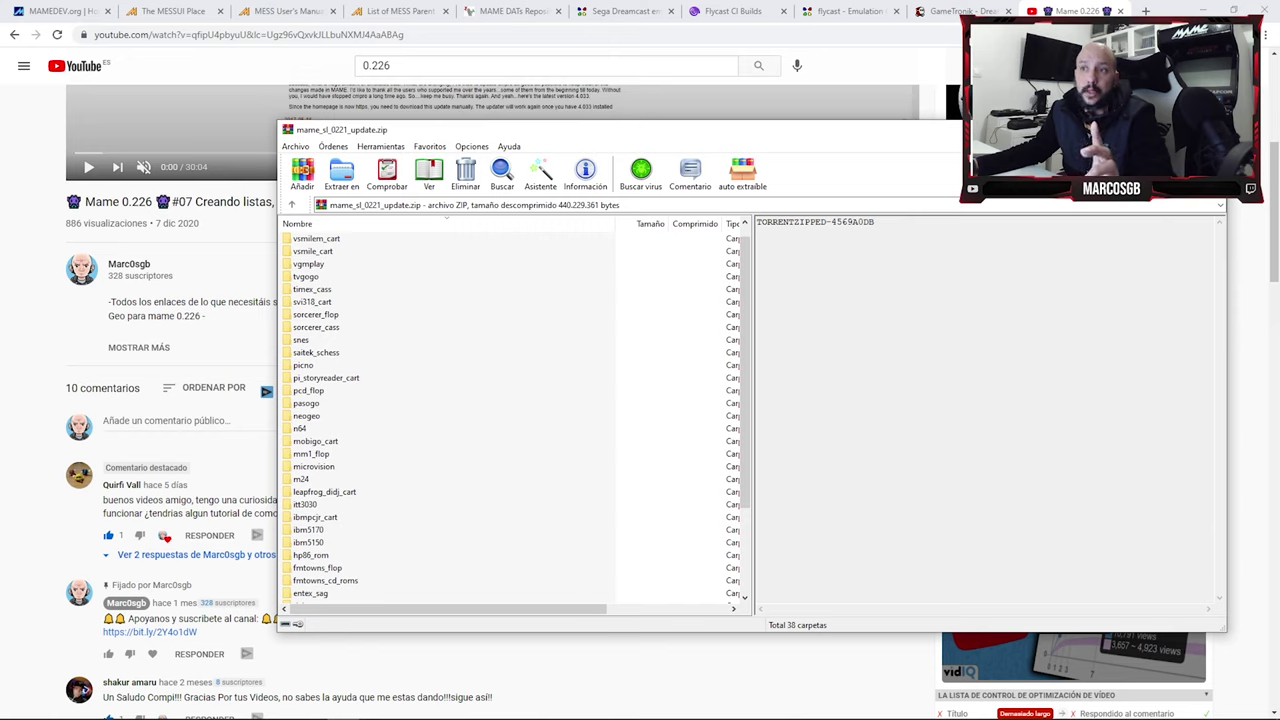
# - Select the snes folder in the archive, go back to Updates and reopen mame_sl_0221_update.zip to review its folders
pyautogui.click(301, 340)
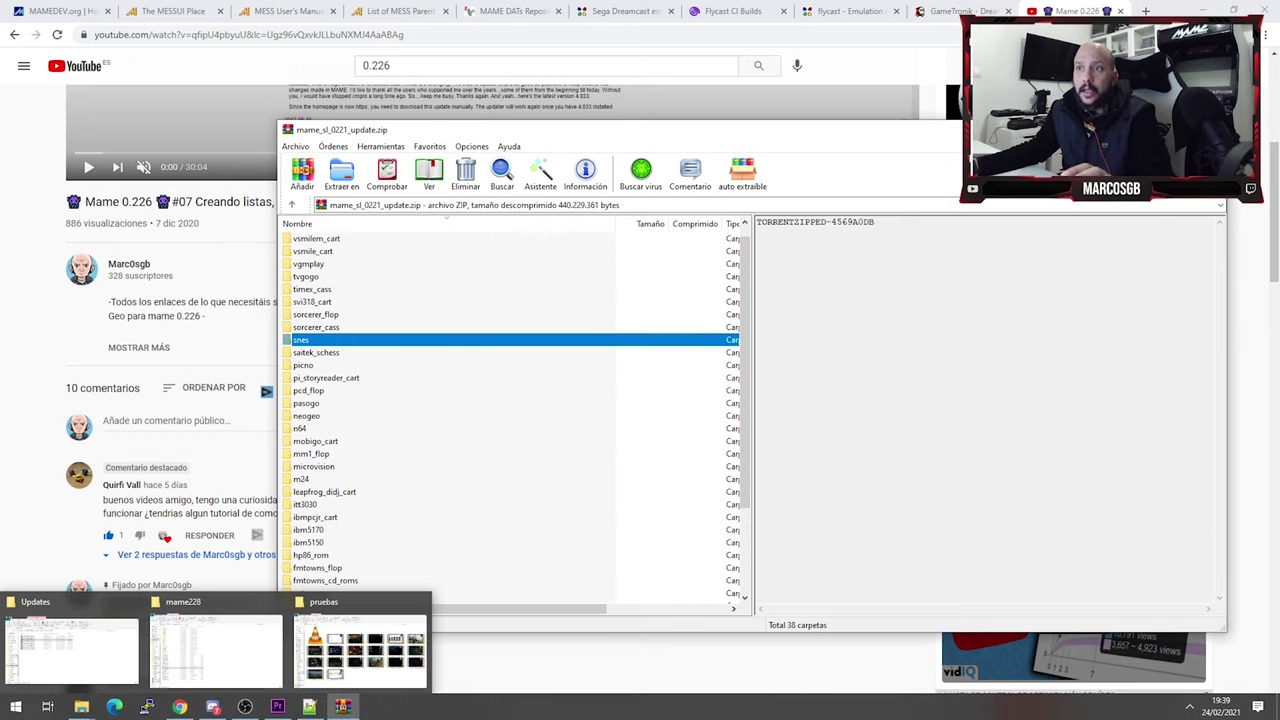
pyautogui.scroll(1, 515, 415)
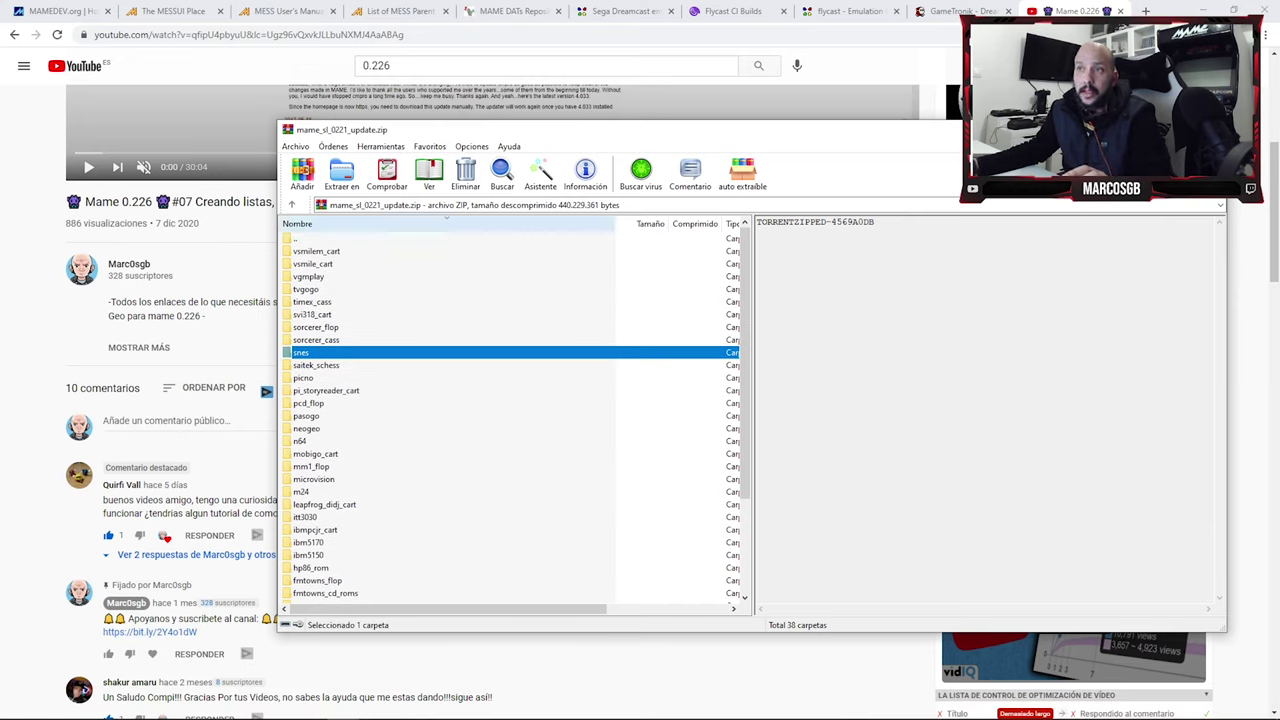
pyautogui.doubleClick(295, 238)
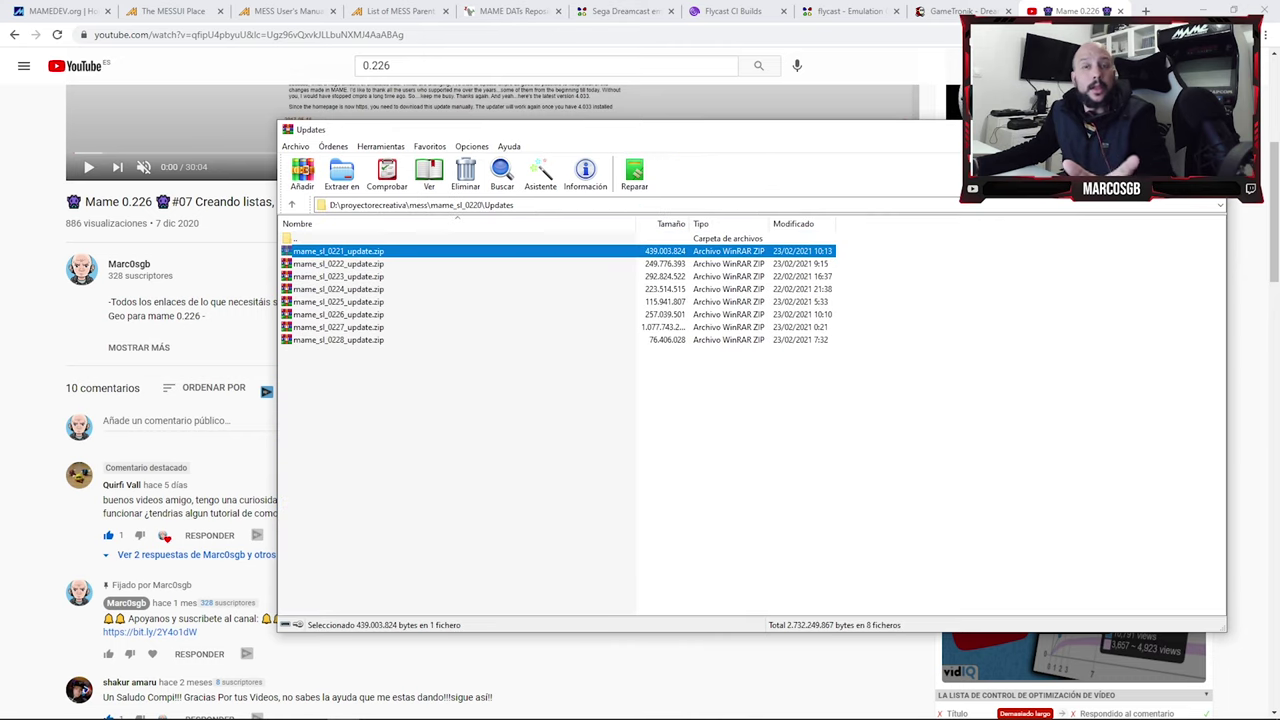
pyautogui.press('Return')
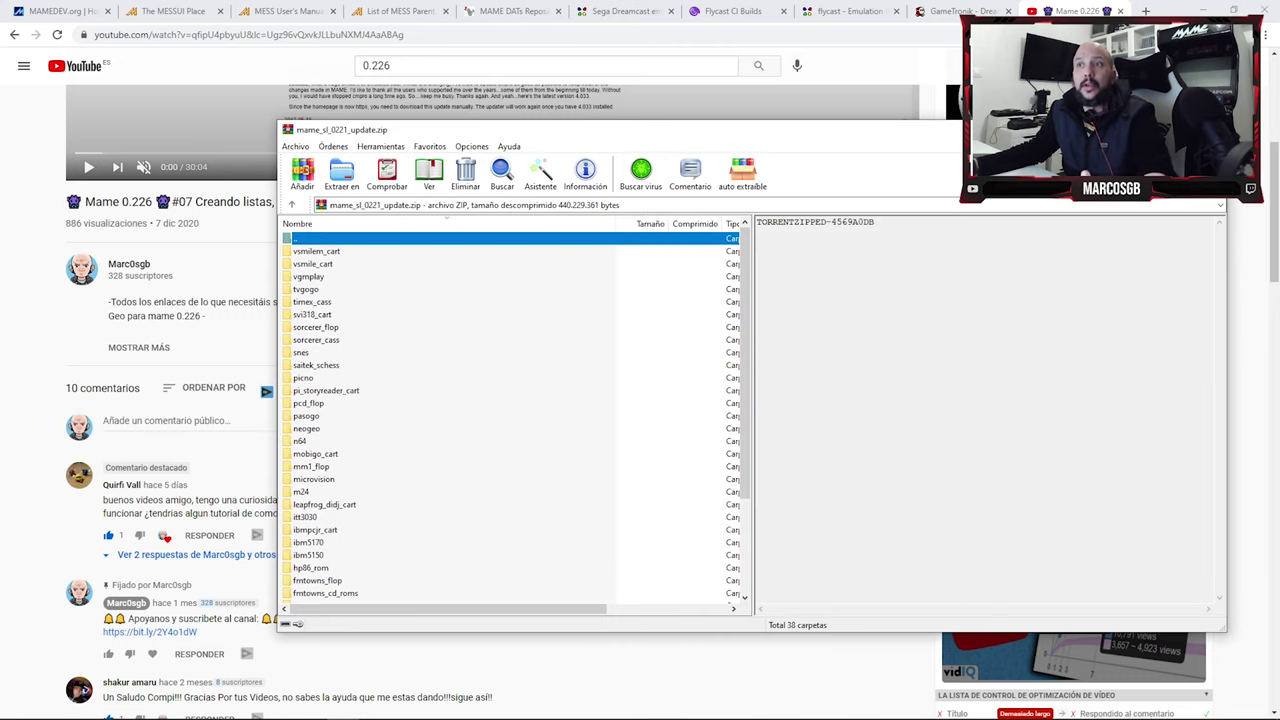
pyautogui.scroll(-4, 515, 415)
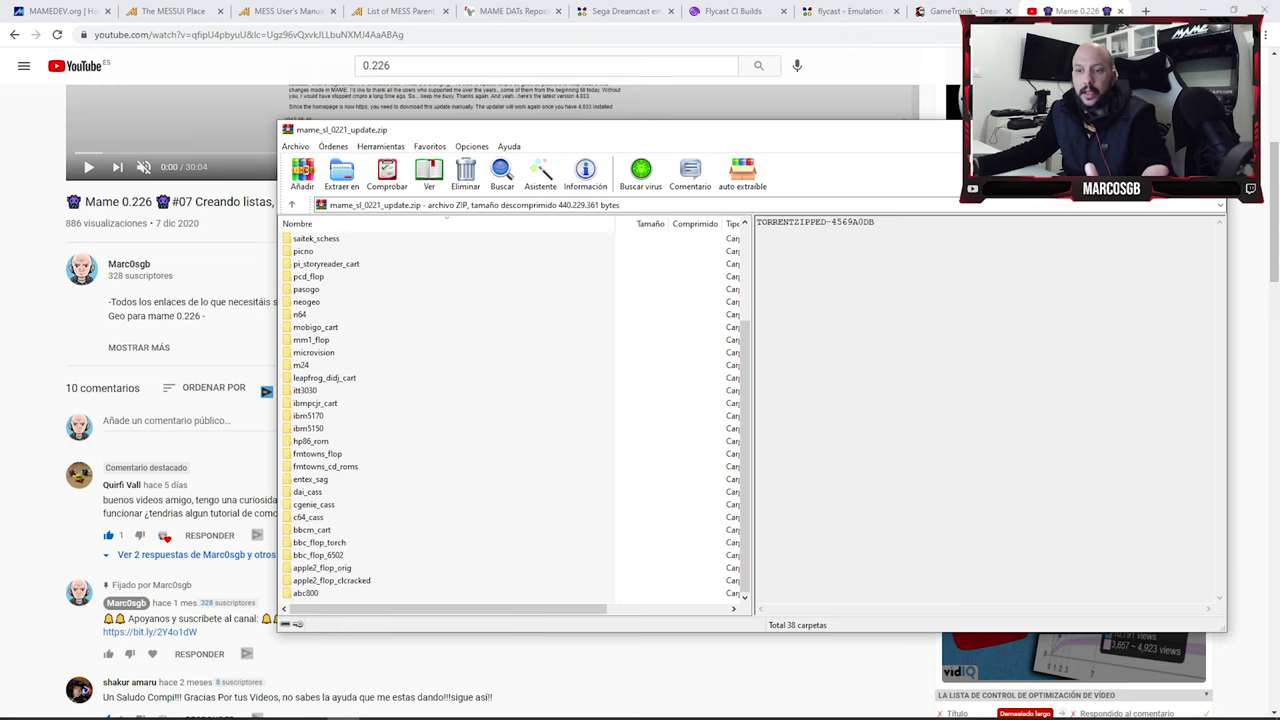
# - Switch to the mame228 File Explorer window and open the softwarel folder
pyautogui.moveTo(81, 706)
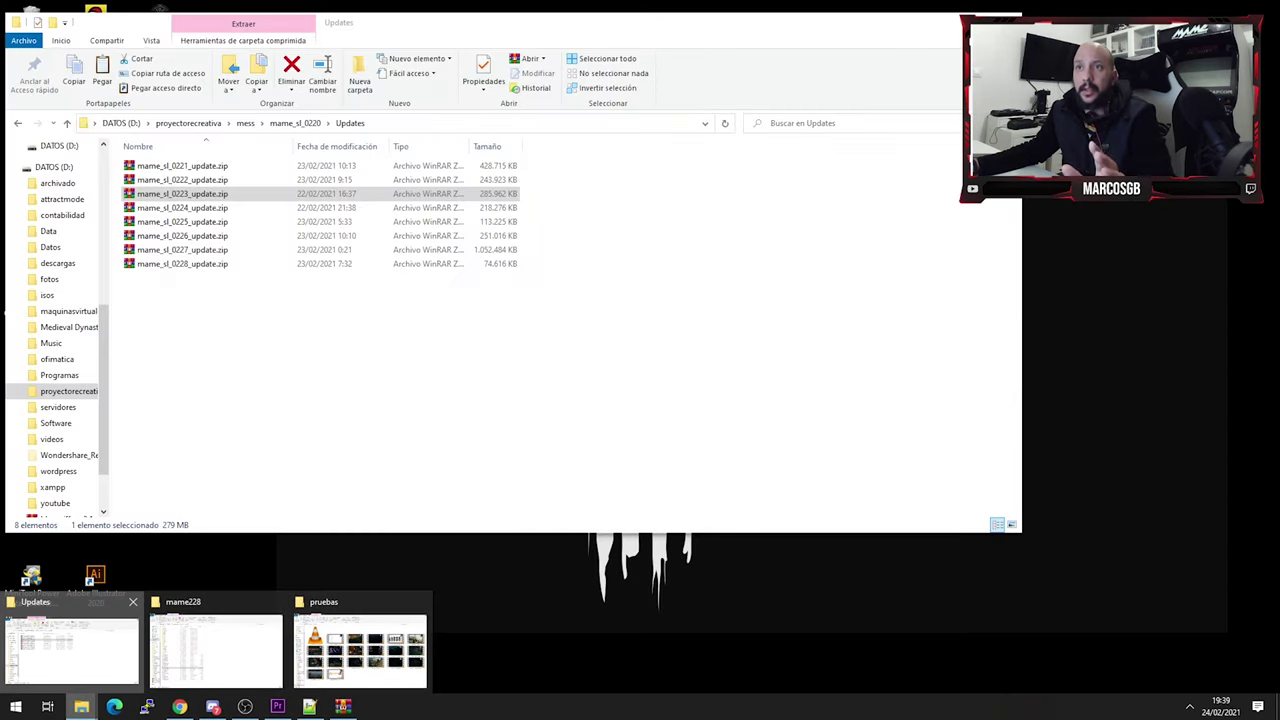
pyautogui.click(70, 650)
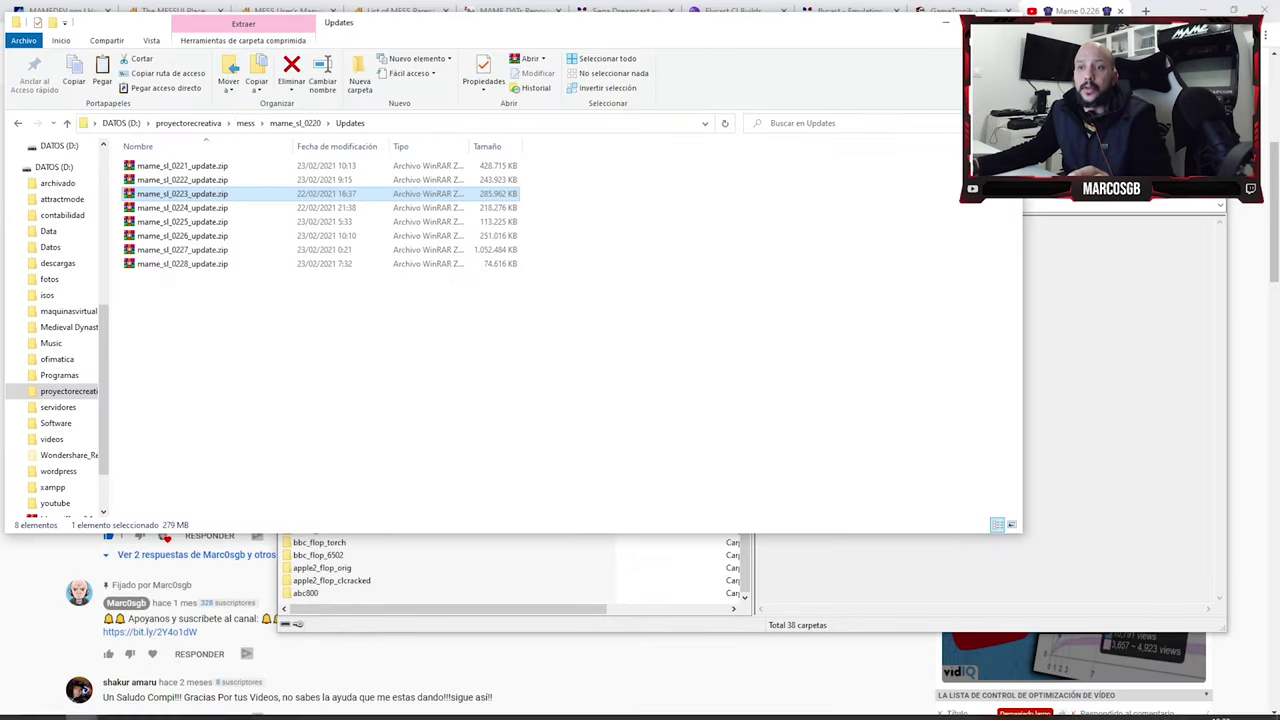
pyautogui.click(81, 706)
pyautogui.click(215, 650)
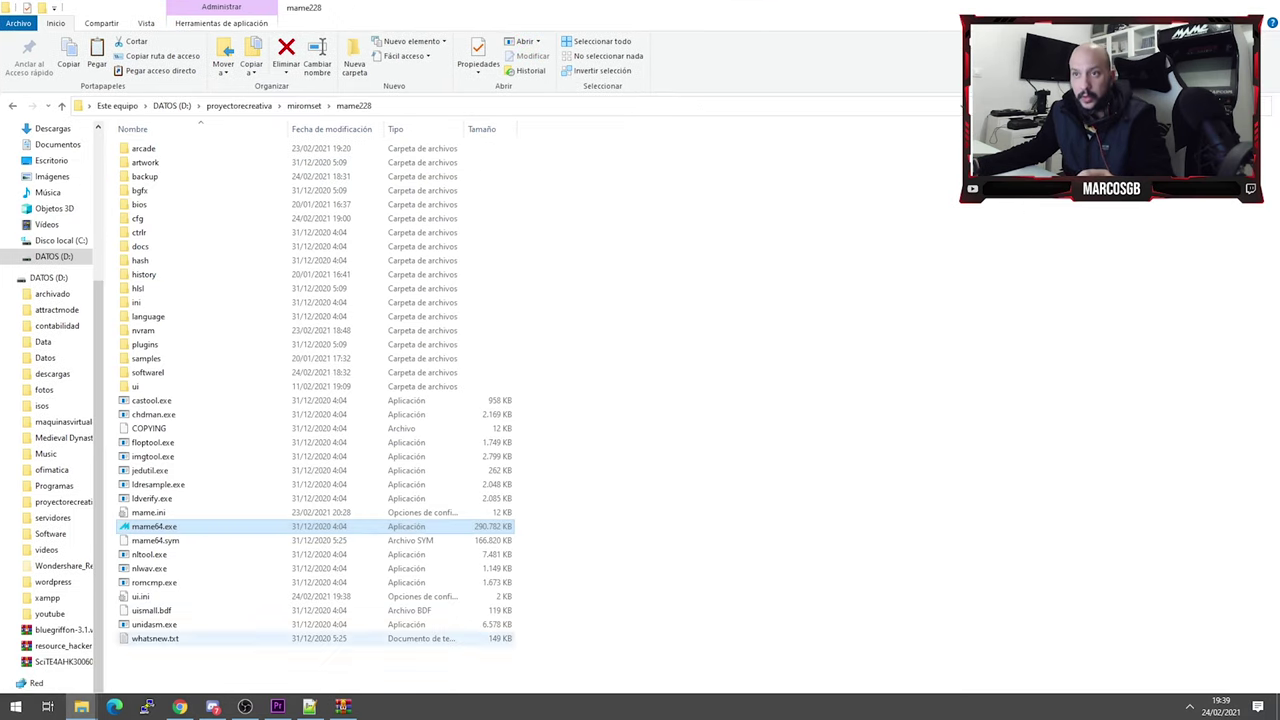
pyautogui.doubleClick(148, 372)
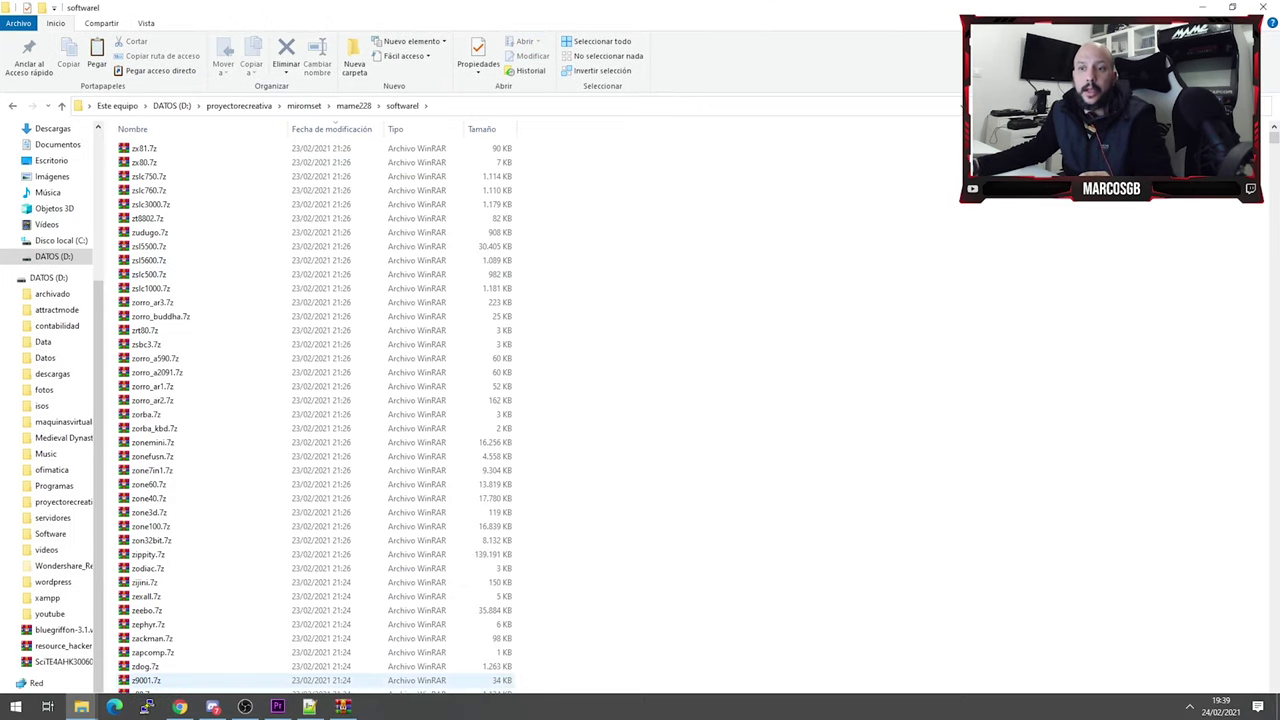
# - Switch to the Updates window, view the MAME SL 0.220 (Merged) folder's archives and return to mame_sl_0220
pyautogui.moveTo(81, 706)
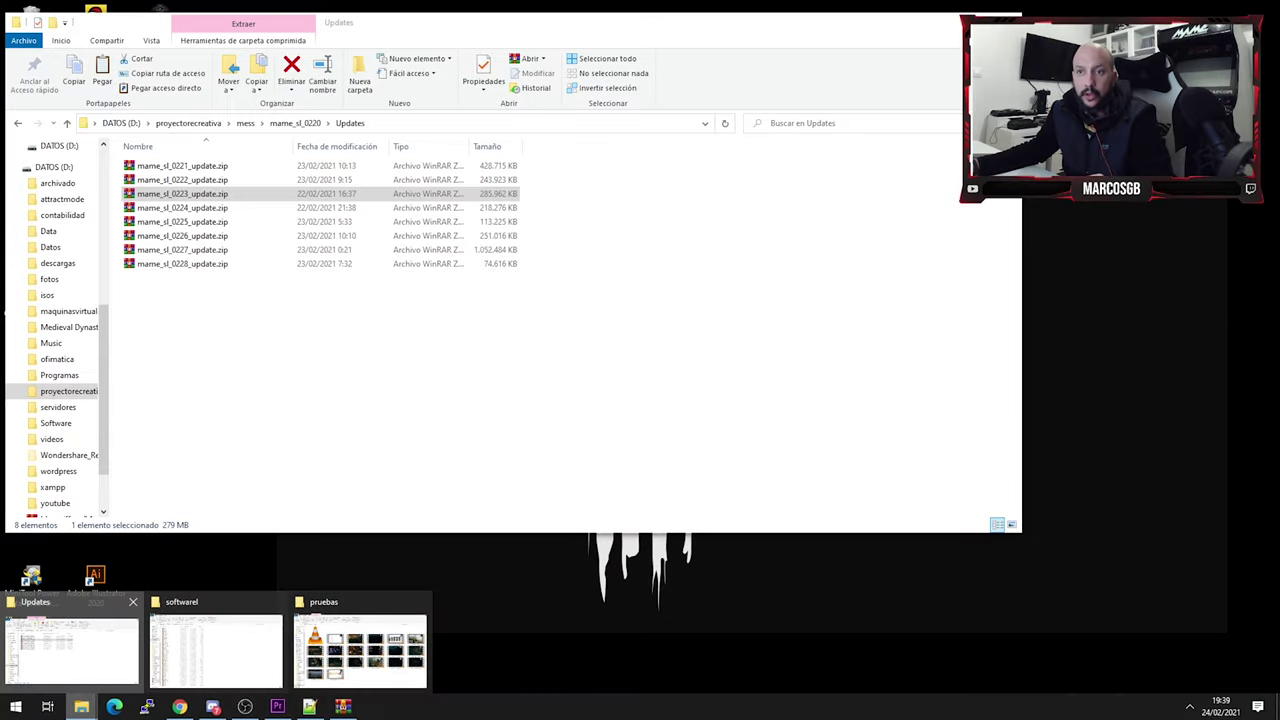
pyautogui.click(70, 640)
pyautogui.click(295, 122)
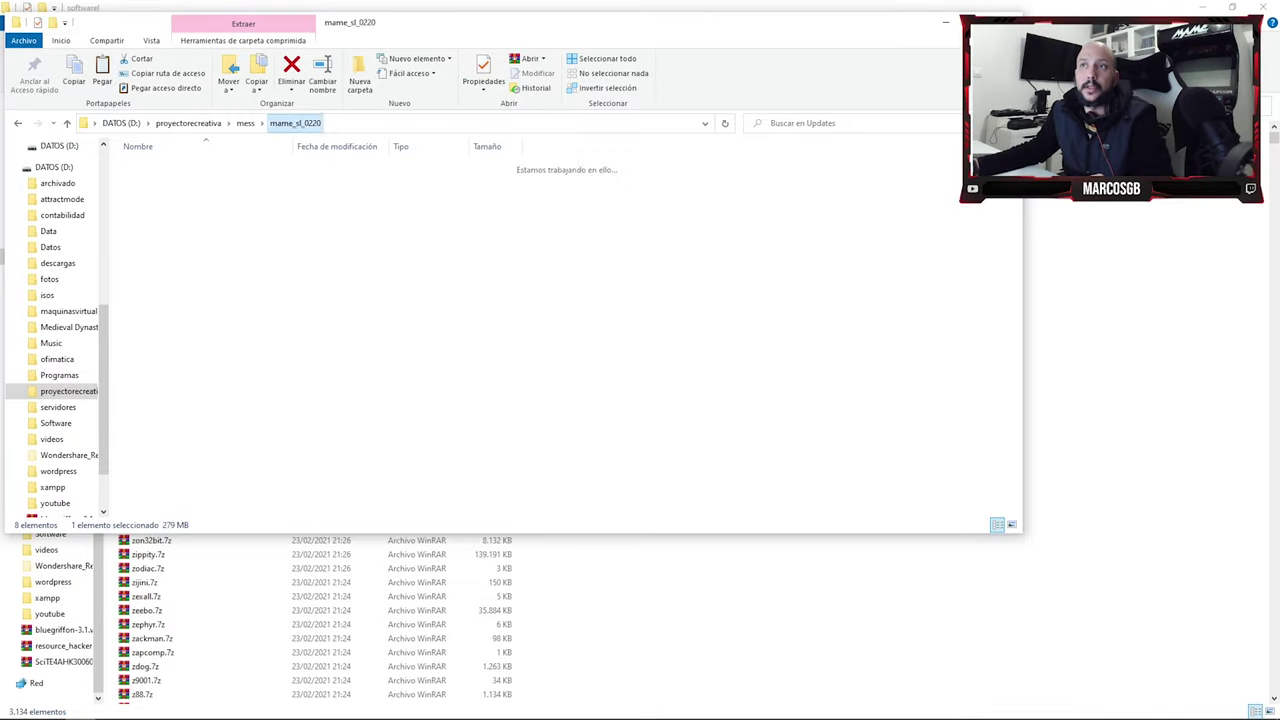
pyautogui.doubleClick(180, 165)
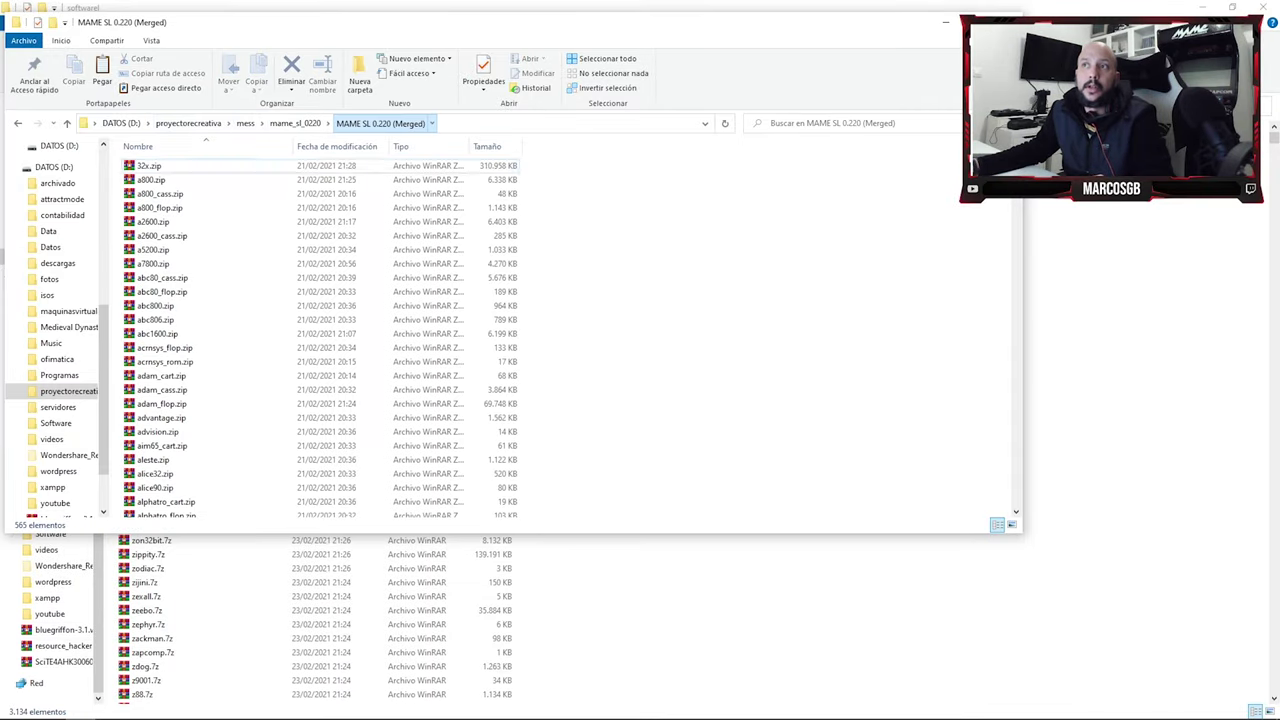
pyautogui.click(295, 122)
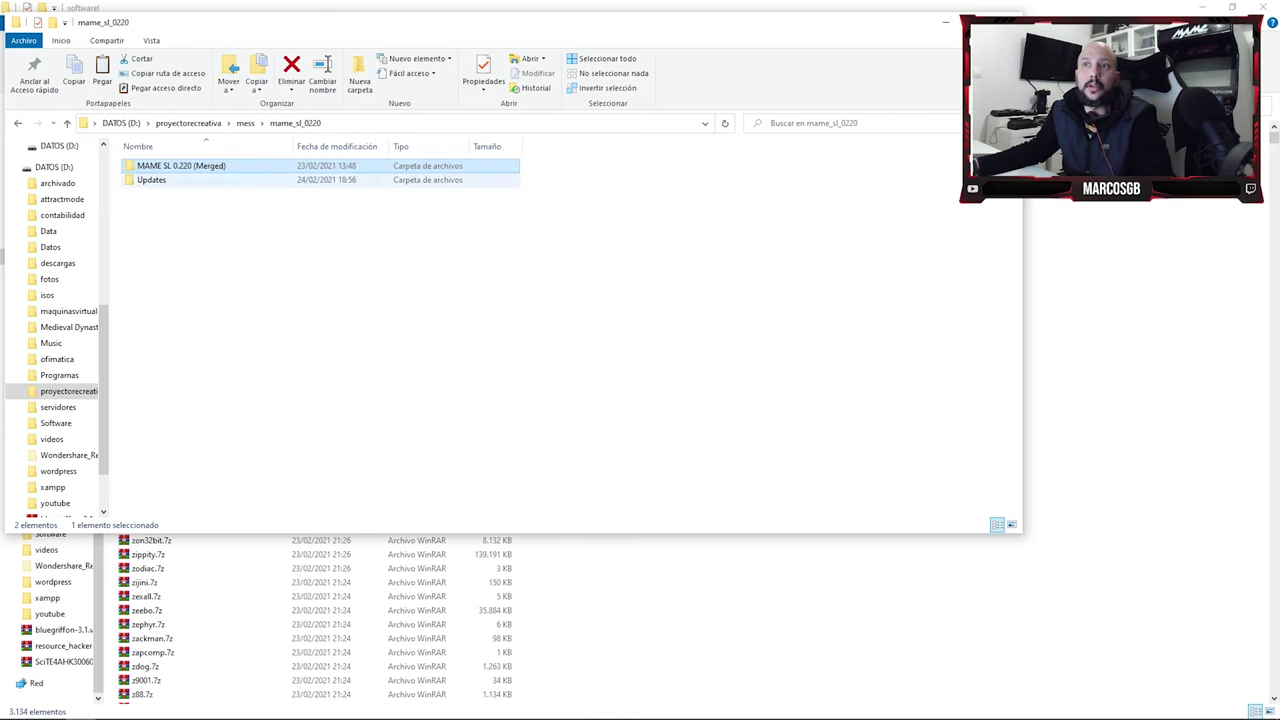
# - Open mame_sl_0221_update.zip from the Updates folder and extract its snes folder into Updates
pyautogui.doubleClick(151, 179)
pyautogui.doubleClick(180, 165)
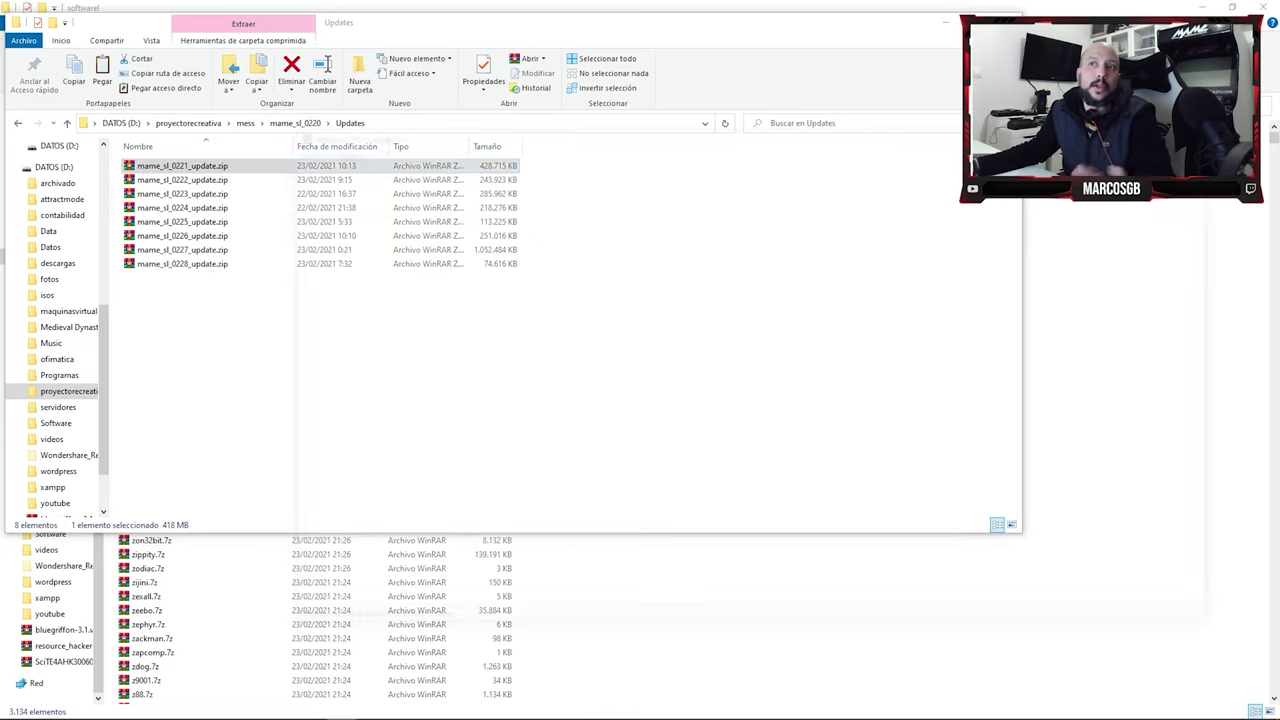
pyautogui.scroll(-3, 515, 415)
pyautogui.scroll(4, 515, 415)
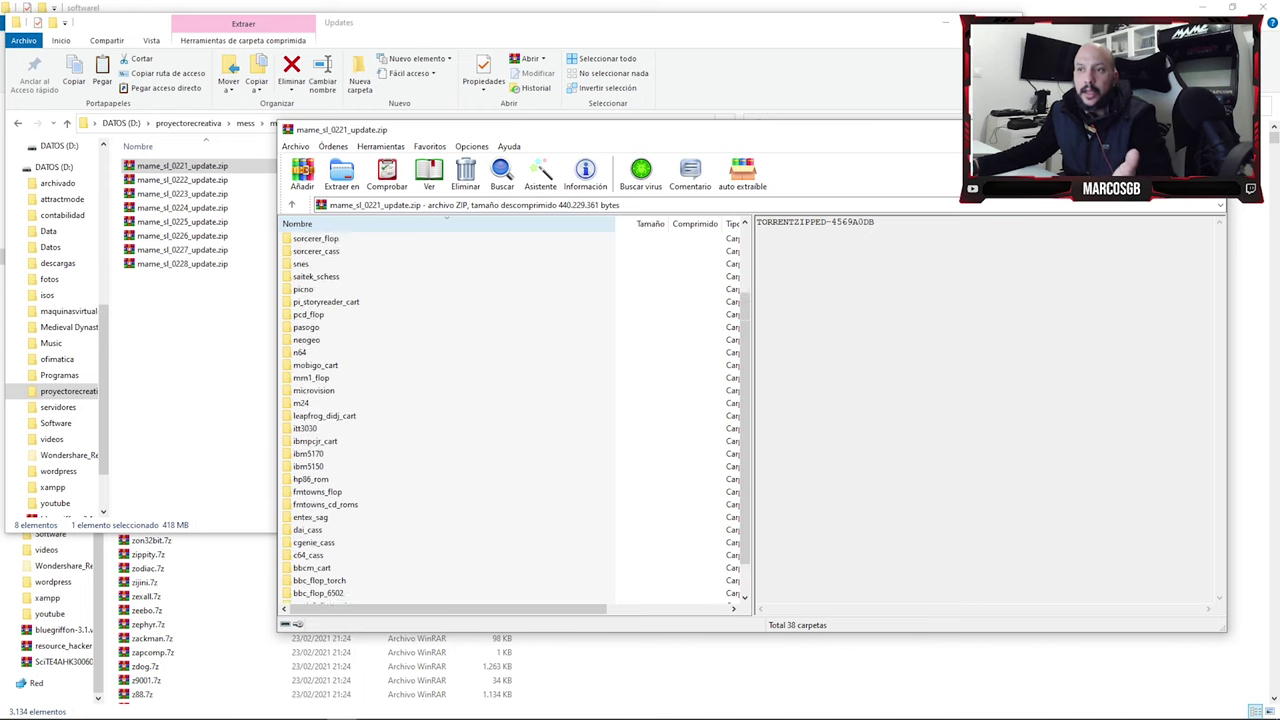
pyautogui.click(301, 352)
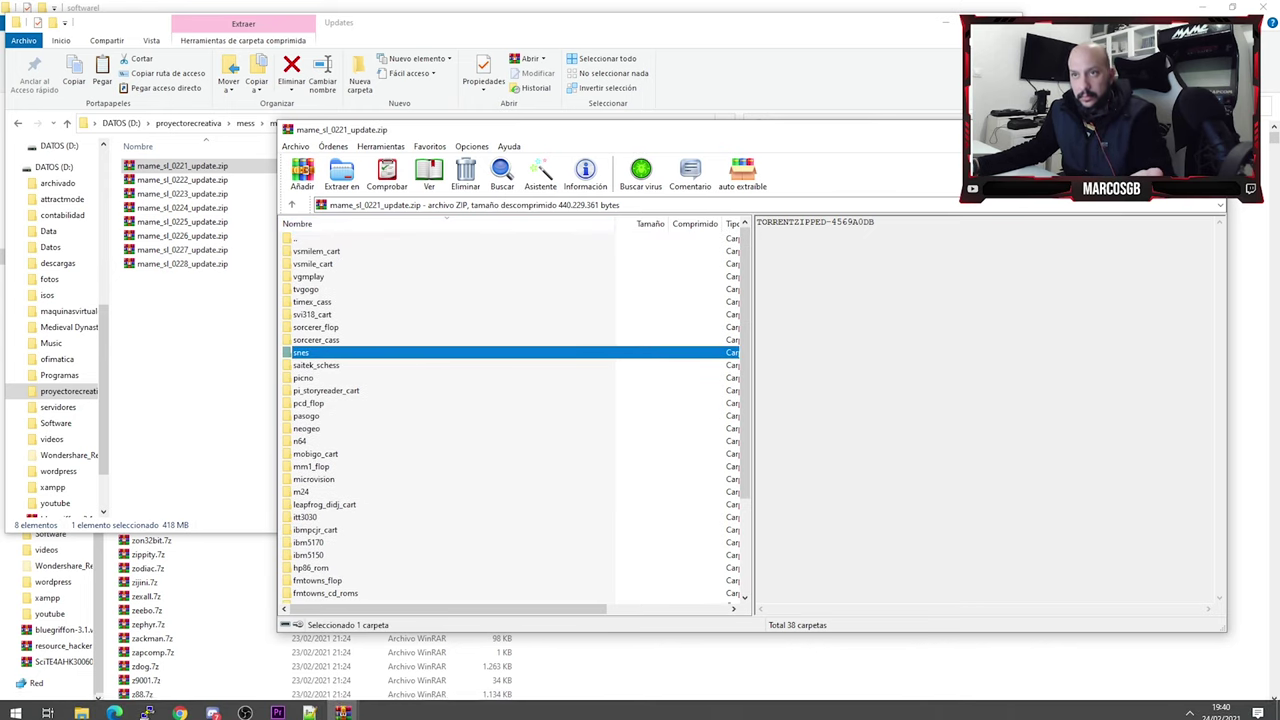
pyautogui.hotkey('alt', 'Tab')
# - Move the extracted snes folder from Updates into the mame228 softwarel folder
pyautogui.rightClick(178, 167)
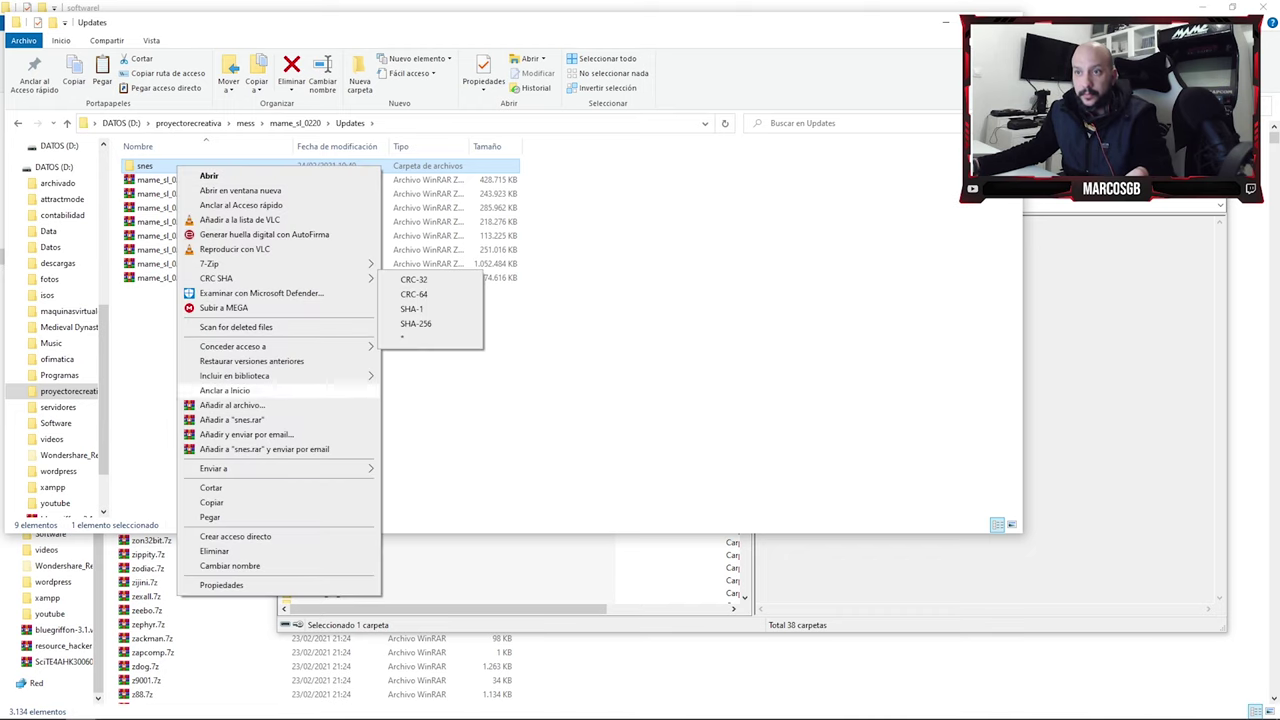
pyautogui.click(211, 487)
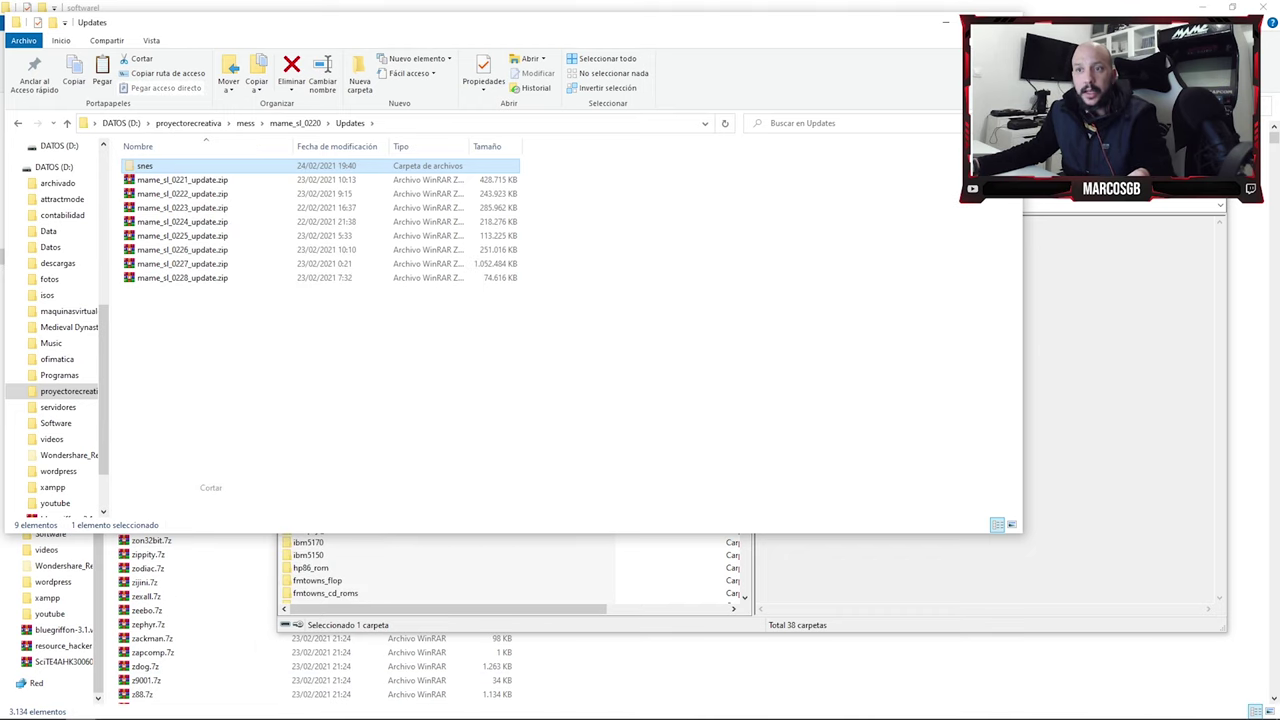
pyautogui.hotkey('alt', 'Tab')
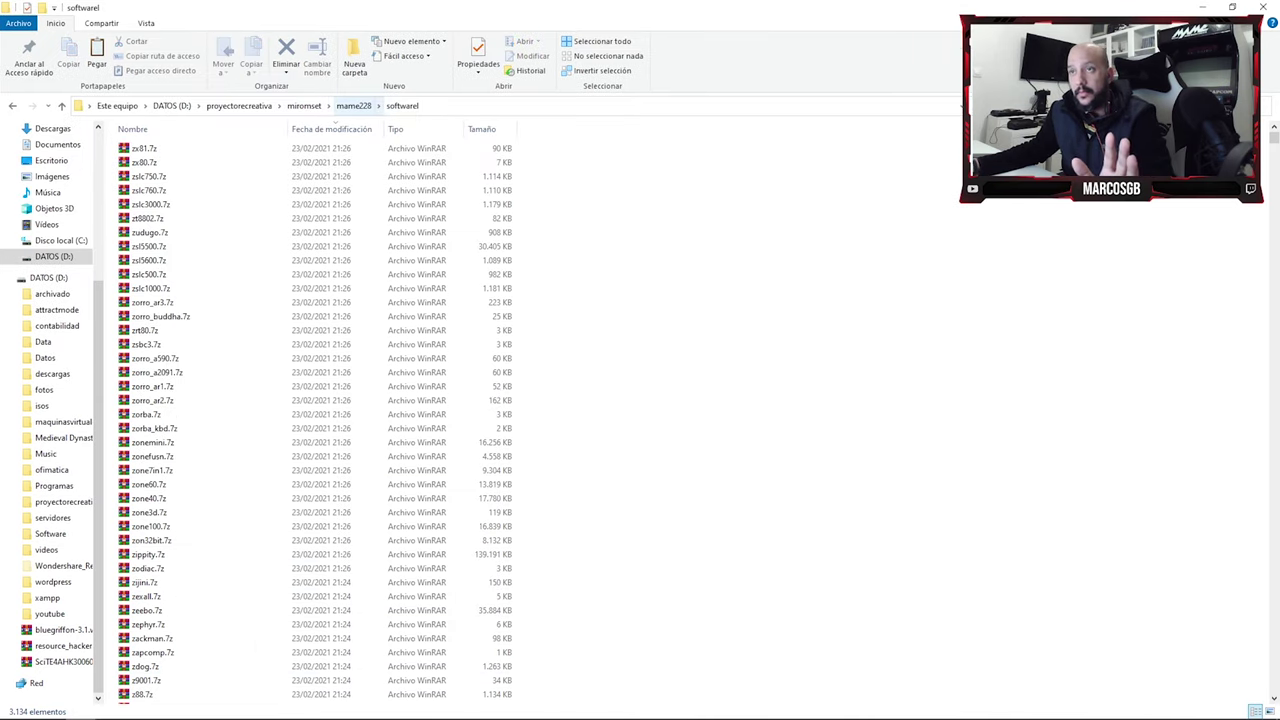
pyautogui.rightClick(777, 343)
pyautogui.click(809, 435)
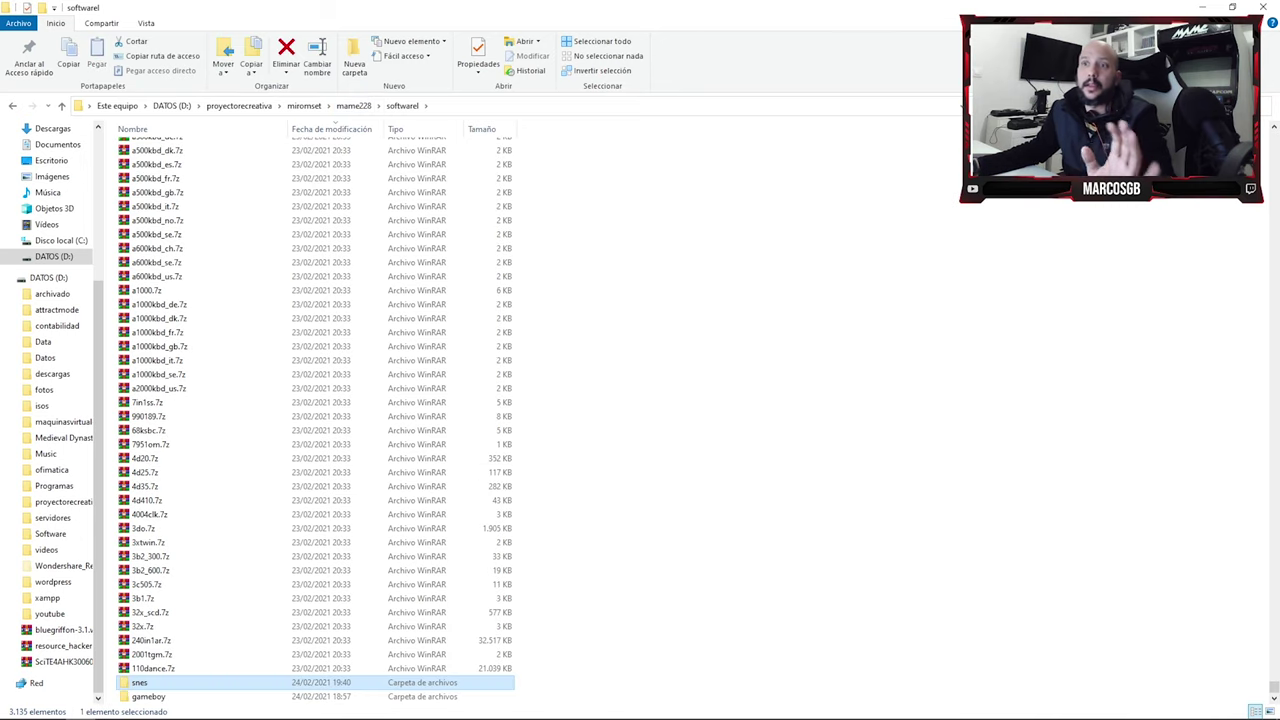
# - Check the contents of the snes folder in softwarel and go back up to the mame228 folder
pyautogui.press('Return')
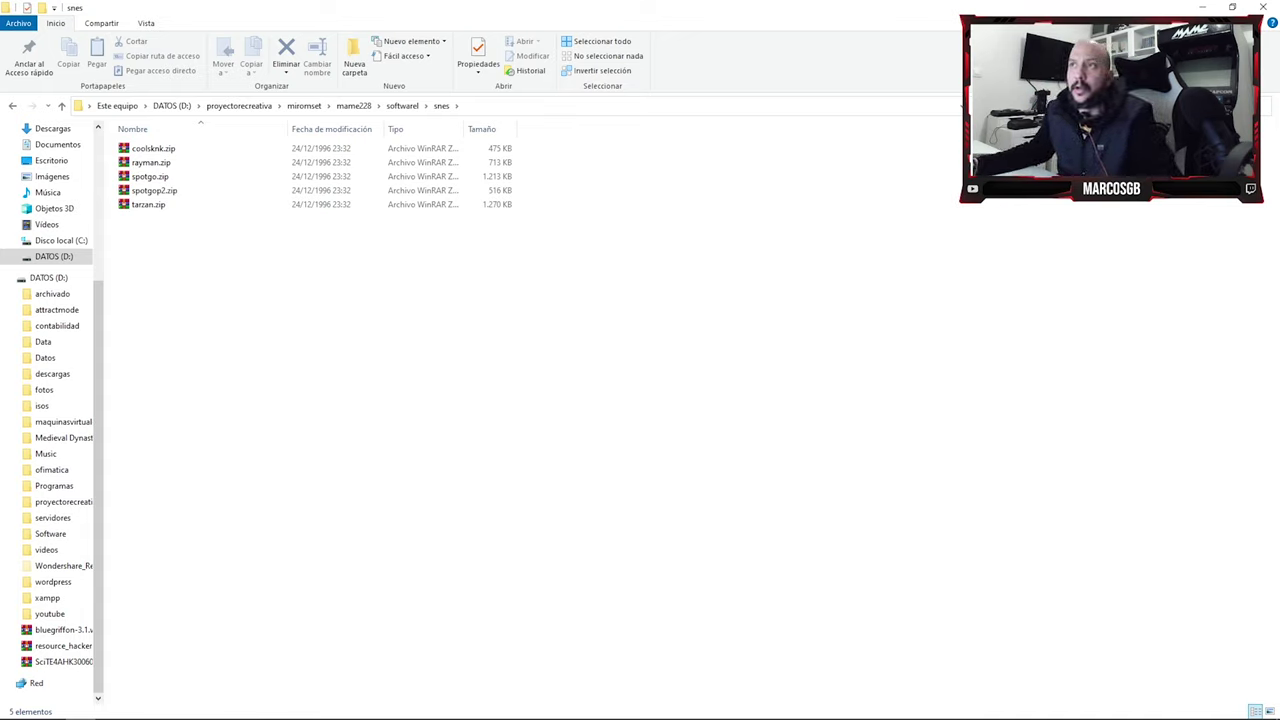
pyautogui.click(402, 105)
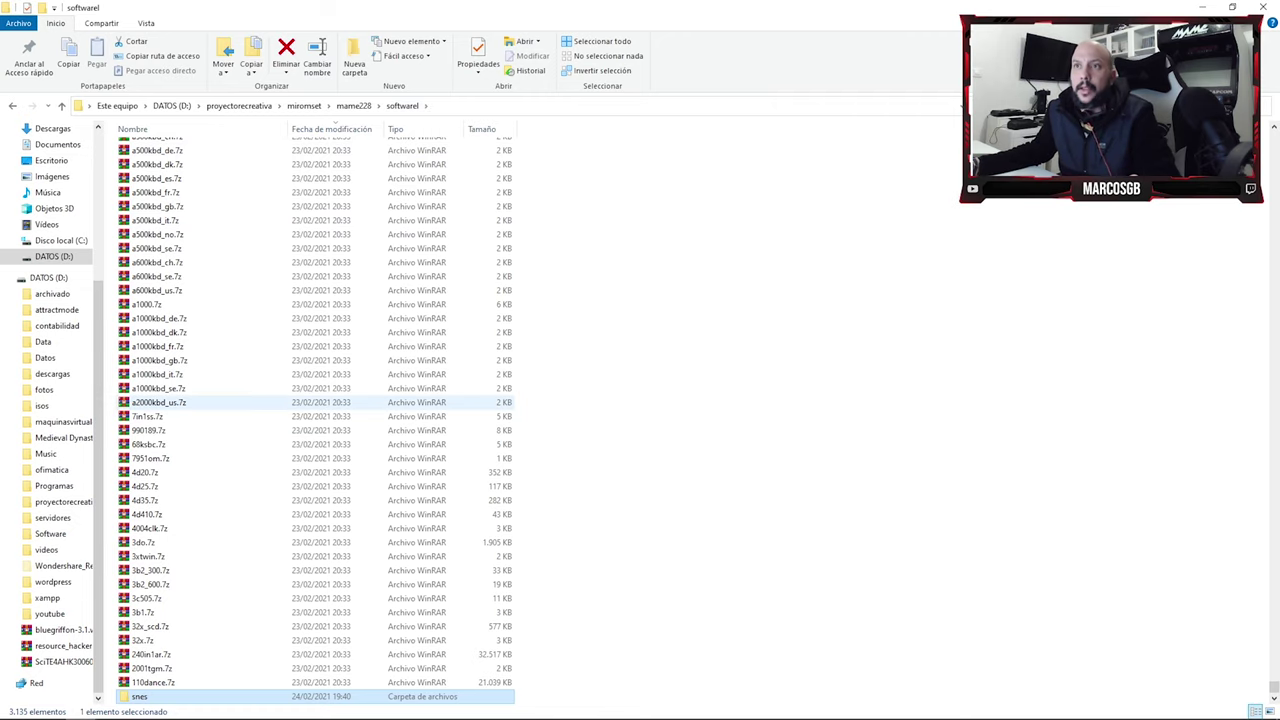
pyautogui.click(353, 105)
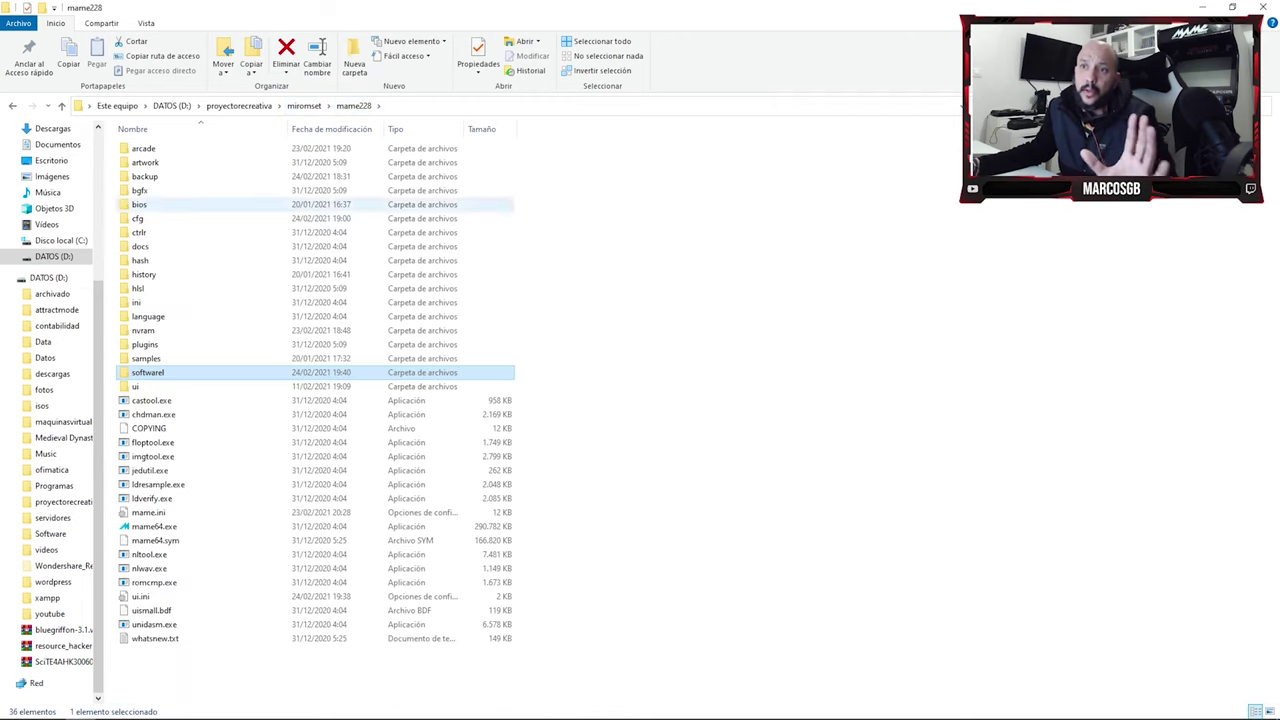
# - Launch mame64.exe, search the machines for snes and open the Super Nintendo Entertainment System / Super Famicom (NTSC) software list
pyautogui.doubleClick(155, 526)
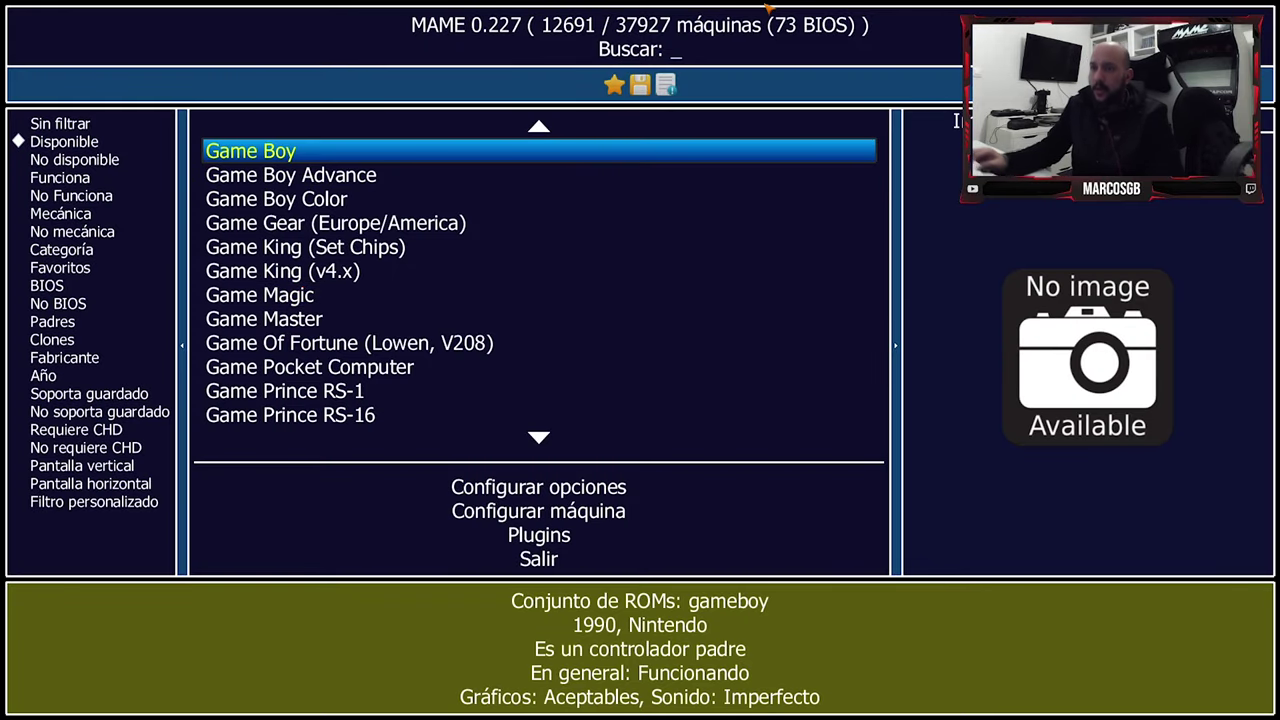
pyautogui.write('snes')
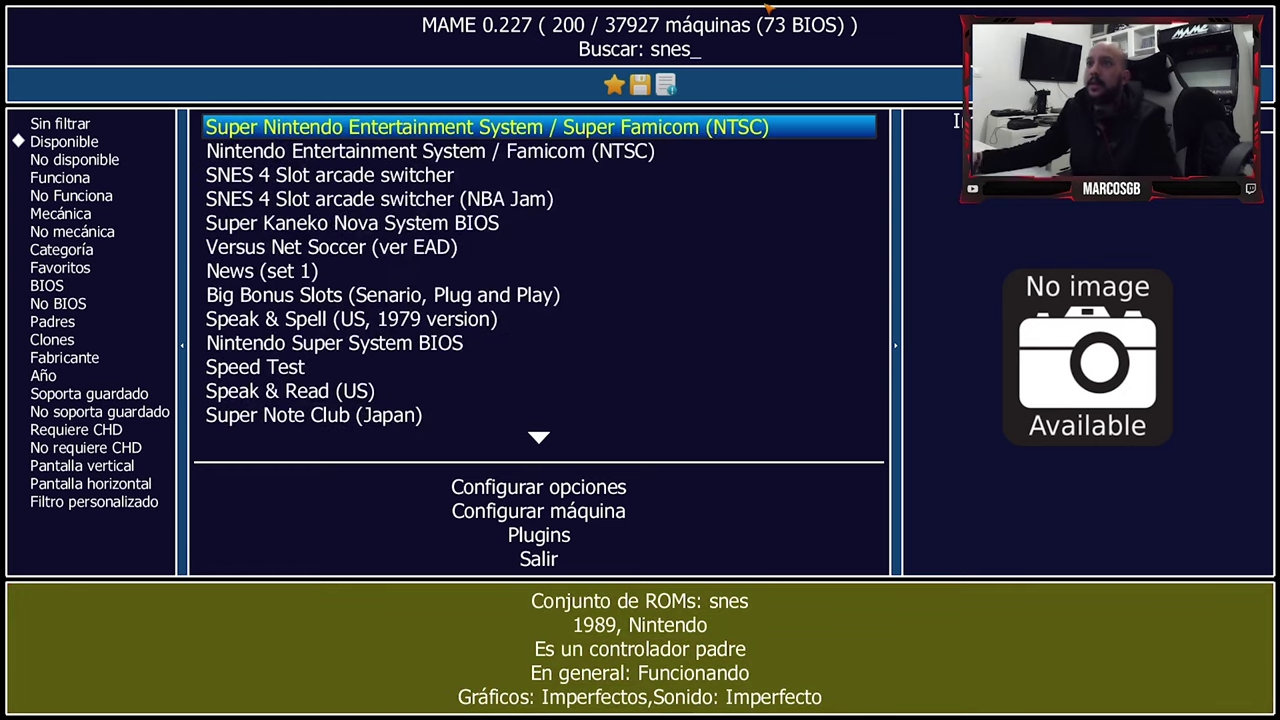
pyautogui.doubleClick(747, 130)
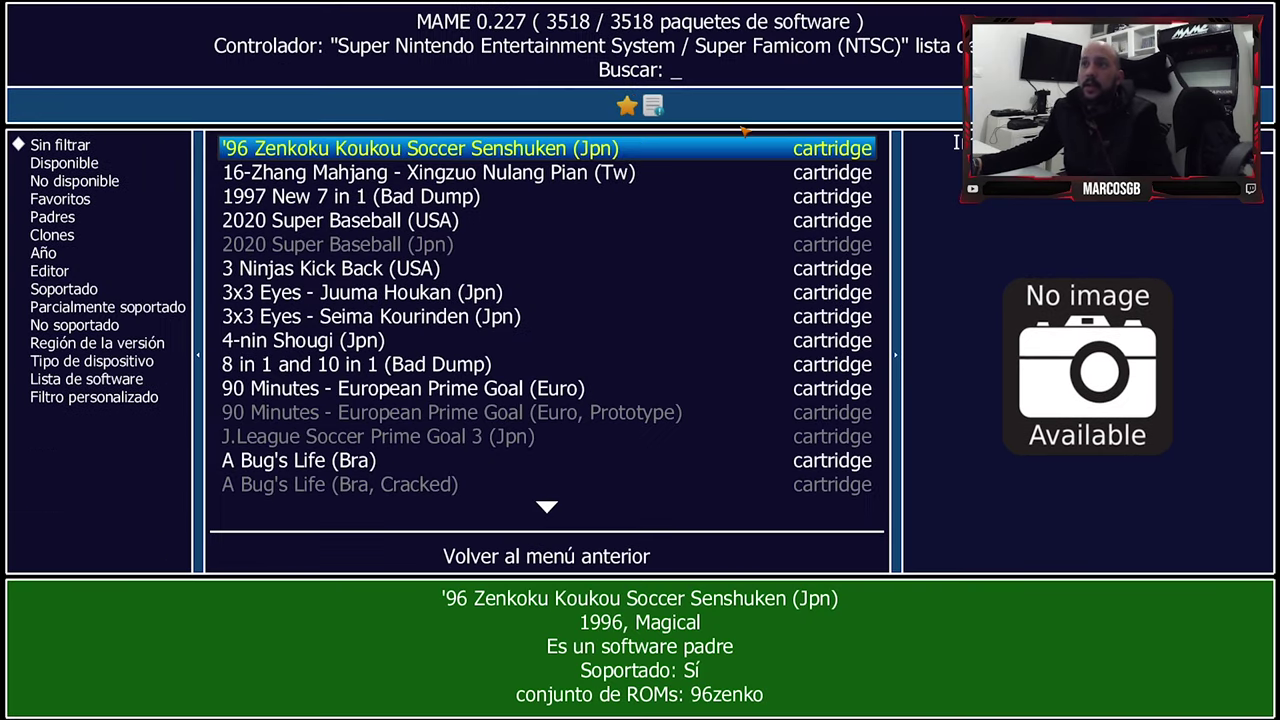
# - Search the SNES software list for tarzan and try to launch Taz-Mania (Euro)
pyautogui.write('tarza')
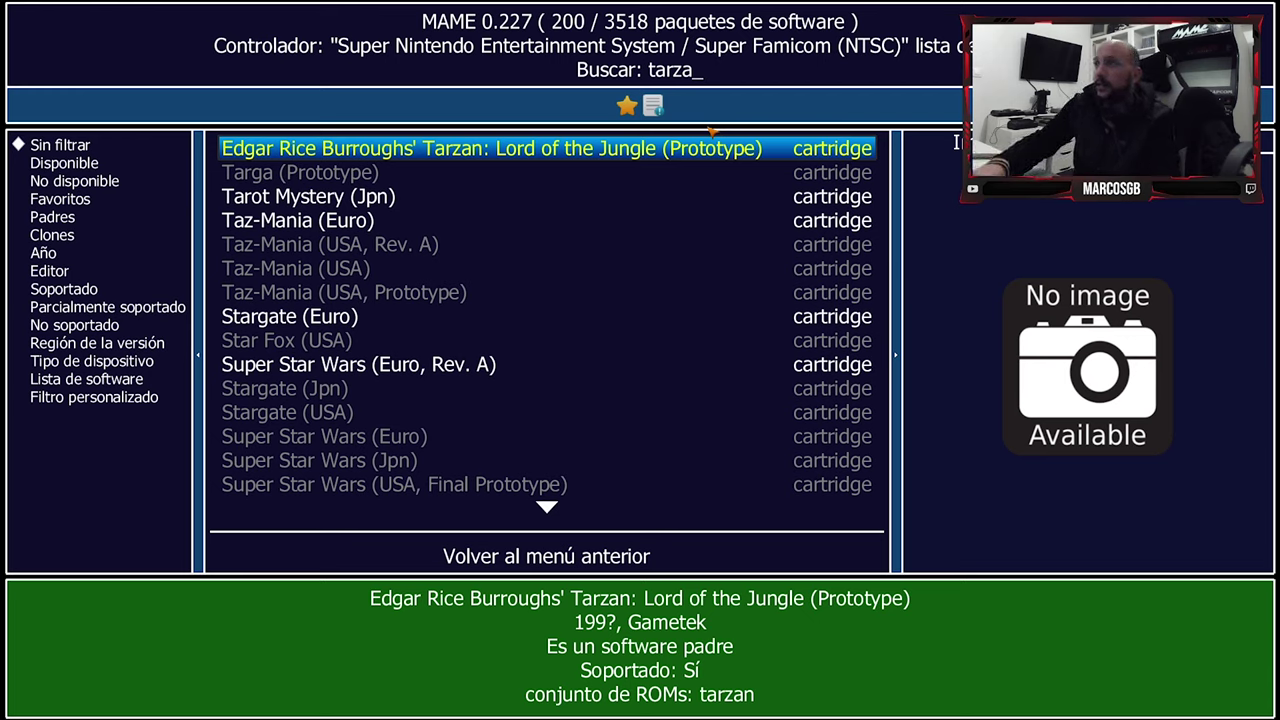
pyautogui.write('n')
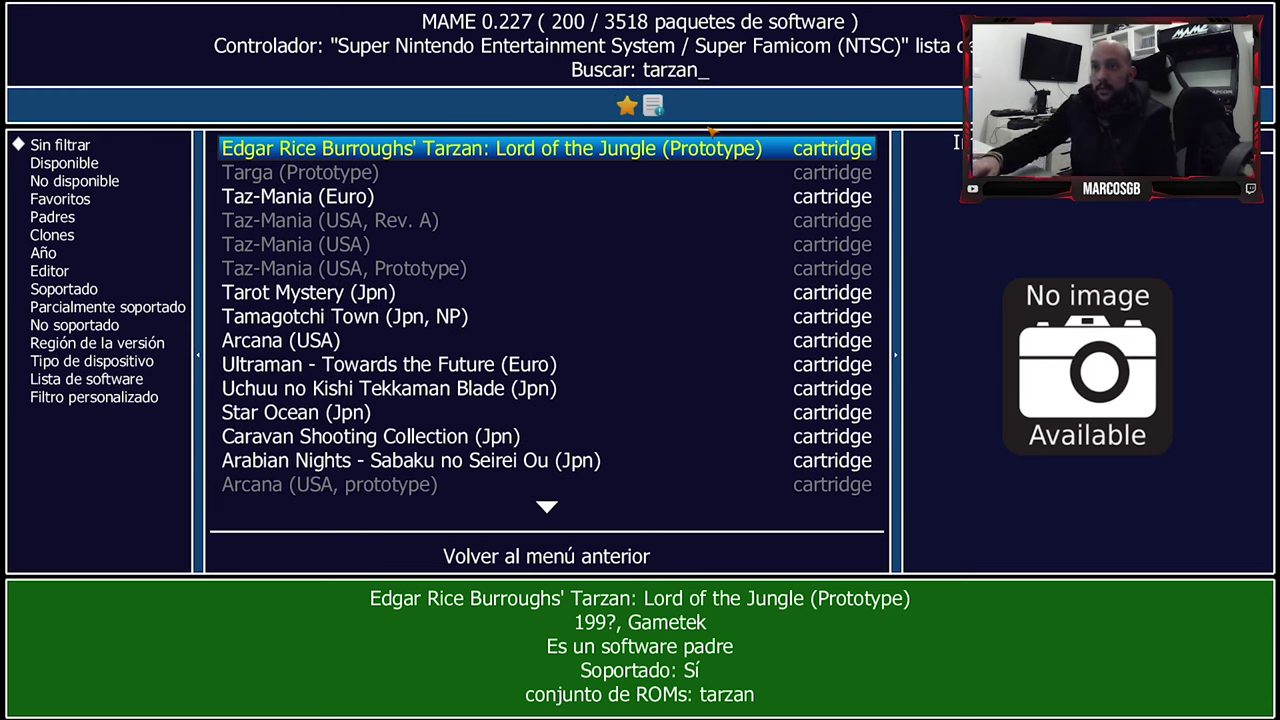
pyautogui.press('Down')
pyautogui.press('Down')
pyautogui.press('Return')
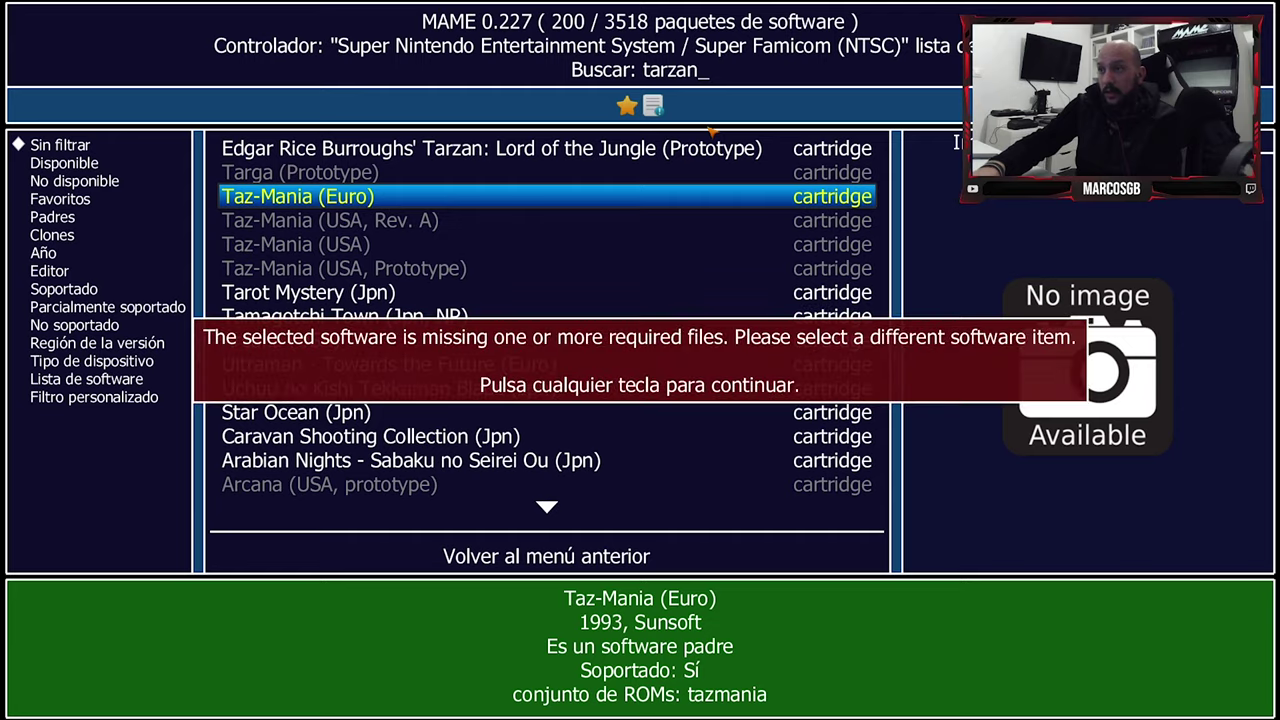
pyautogui.press('Return')
pyautogui.press('Down')
pyautogui.press('Return')
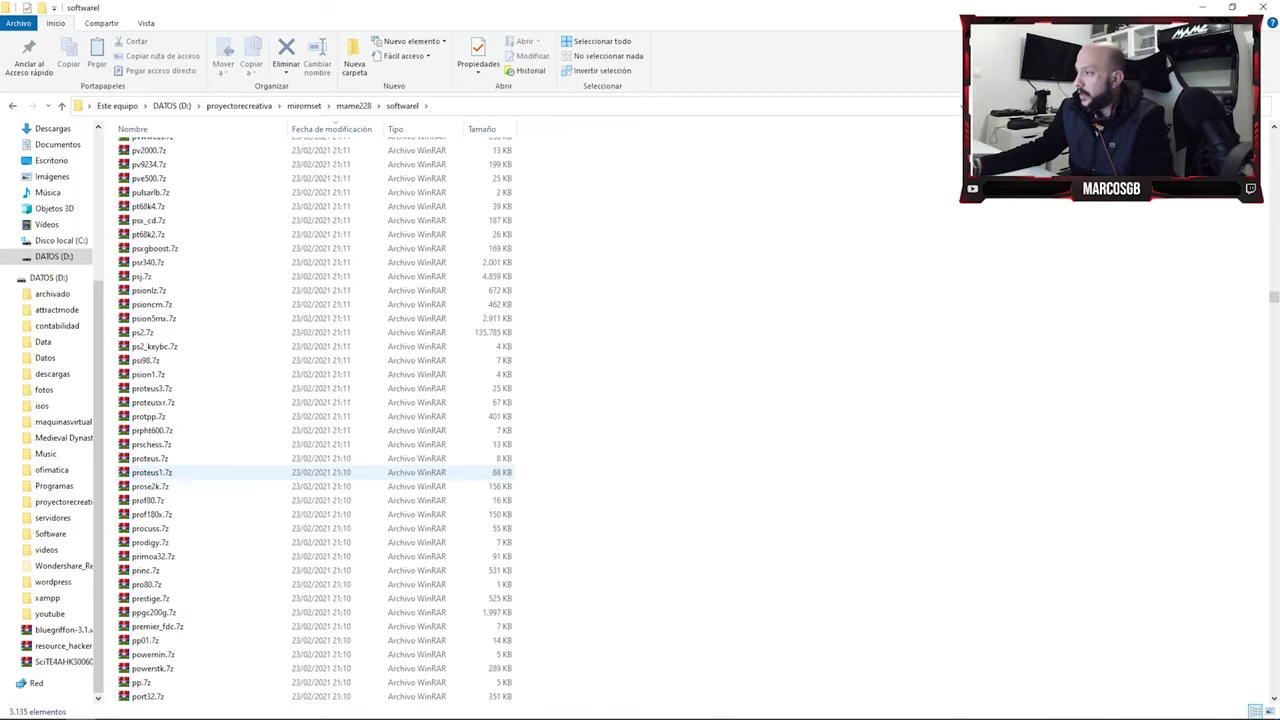
# - Switch to File Explorer and open the snes folder inside softwarel
pyautogui.scroll(-20, 316, 472)
pyautogui.moveTo(1273, 334); pyautogui.dragTo(1273, 688)
pyautogui.scroll(7, 316, 445)
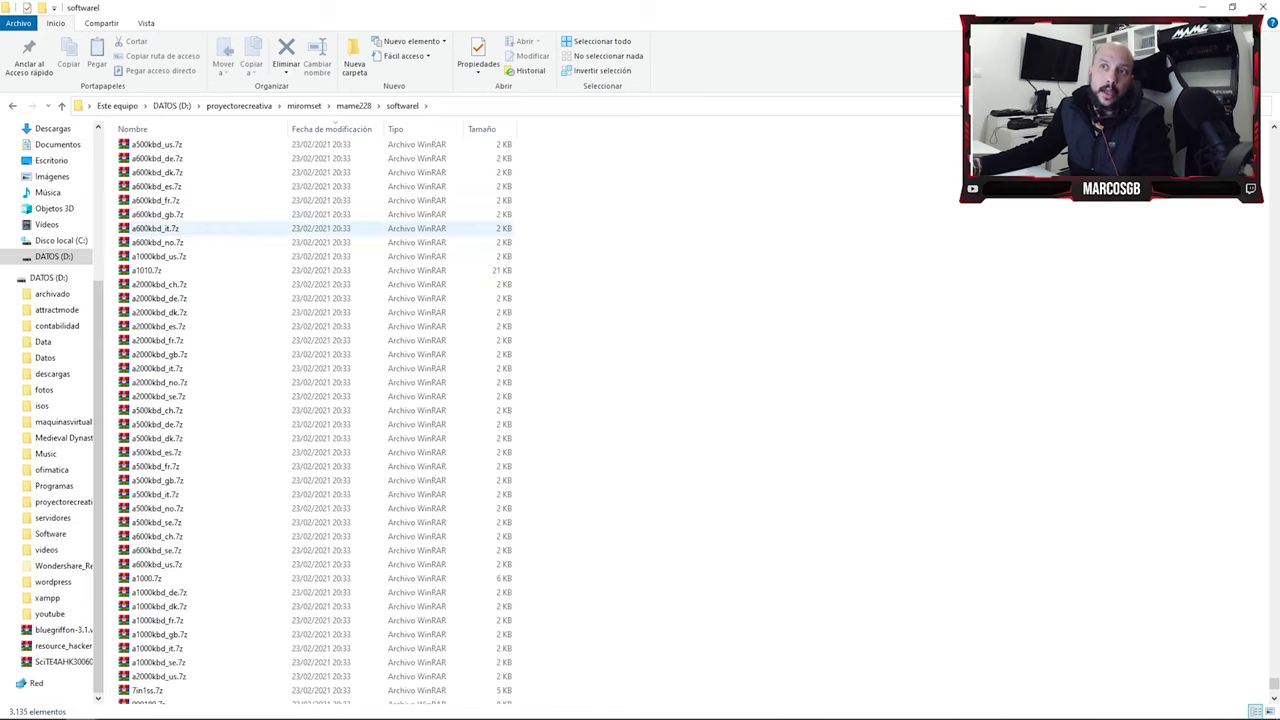
pyautogui.scroll(-7, 185, 340)
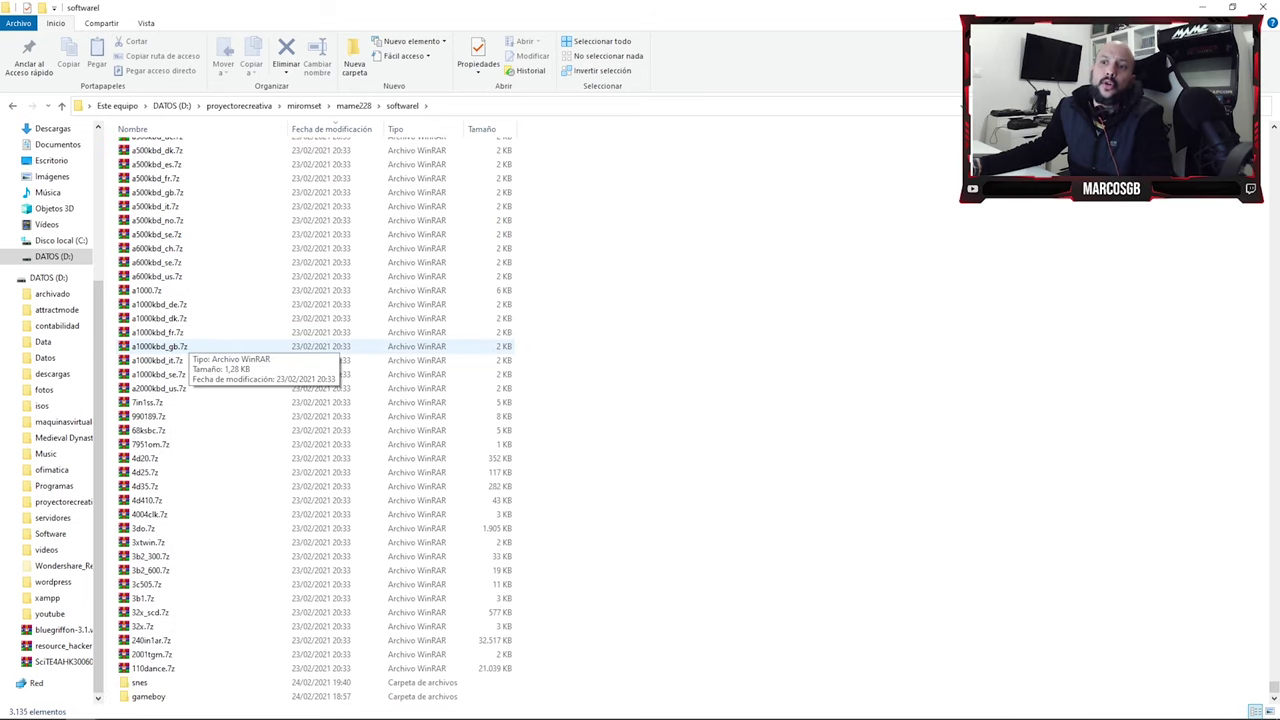
pyautogui.doubleClick(140, 682)
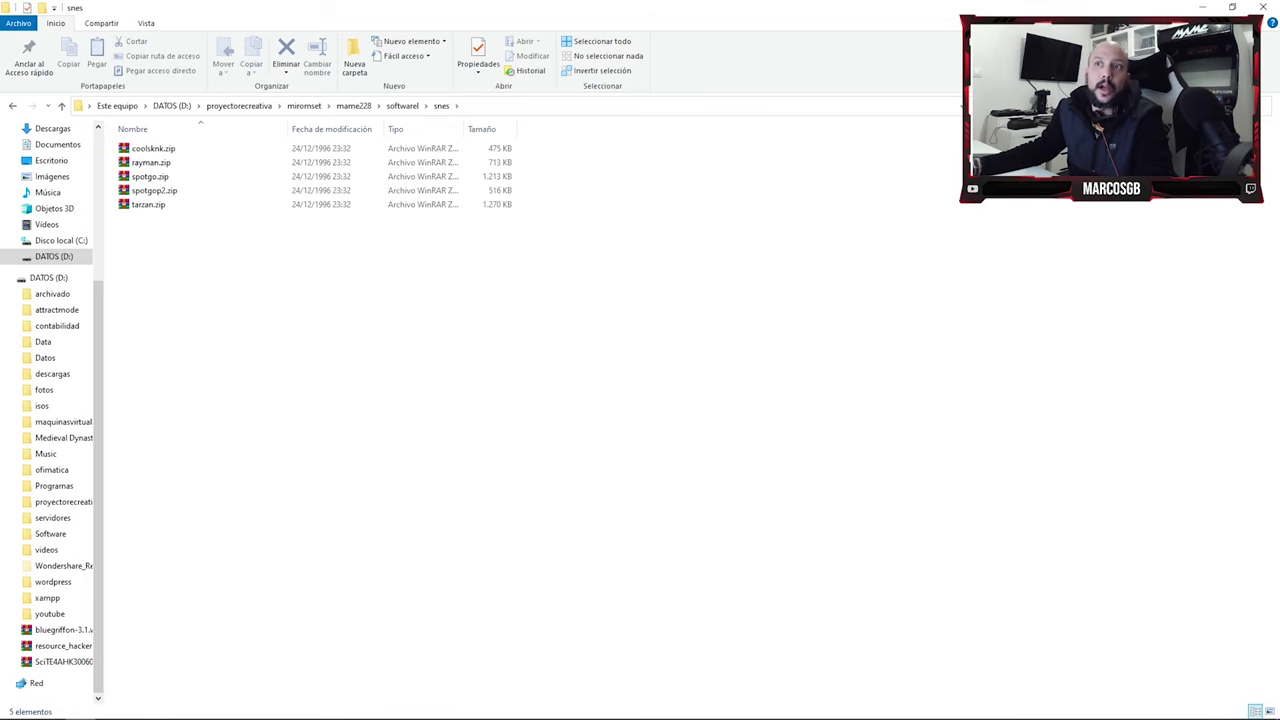
# - Inspect the contents of tarzan.zip in the snes folder and check rayman.zip
pyautogui.click(340, 204)
pyautogui.click(340, 190)
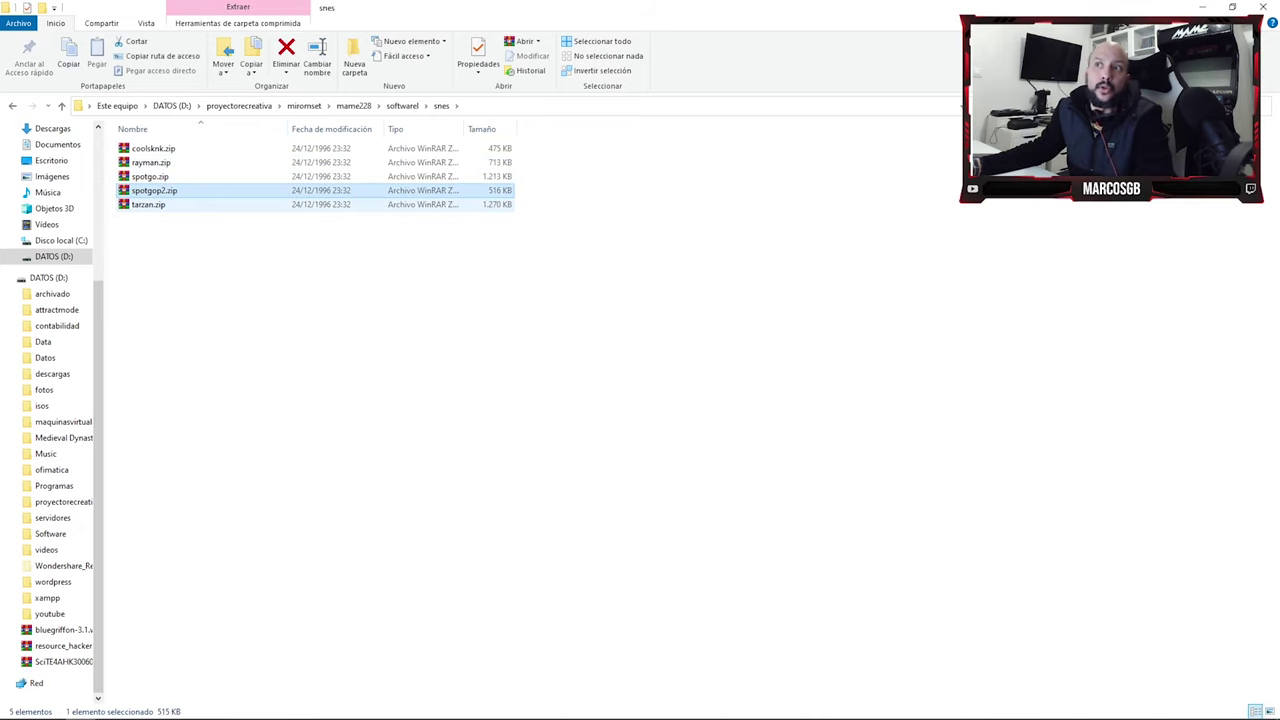
pyautogui.press('Down')
pyautogui.press('Return')
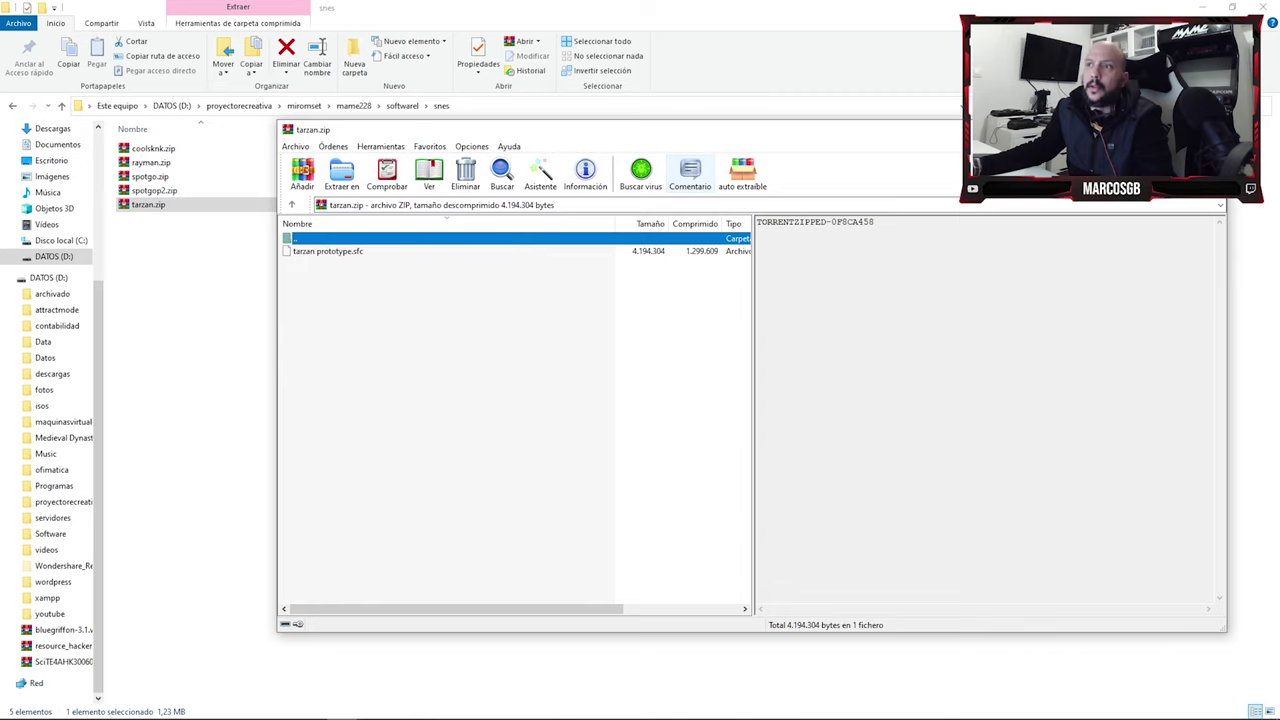
pyautogui.press('Escape')
pyautogui.press('Up')
pyautogui.press('Up')
pyautogui.press('Up')
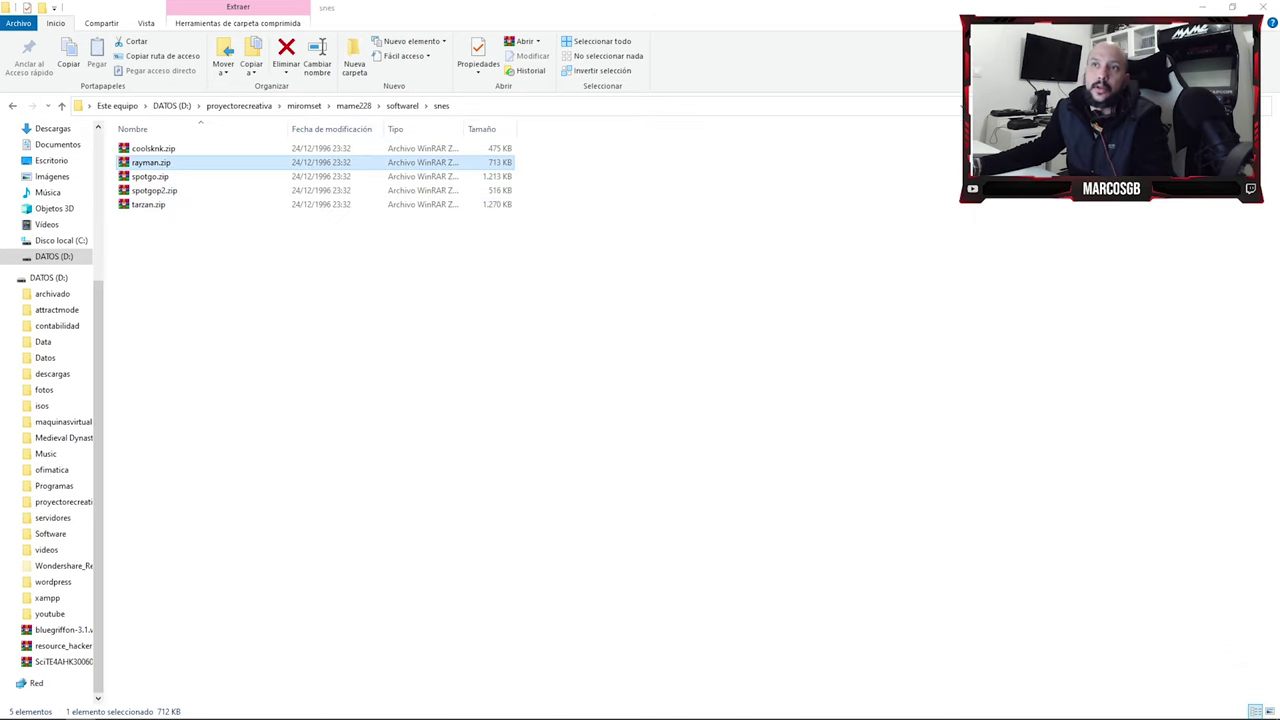
pyautogui.press('Return')
# - Switch back to MAME, search the SNES software list for raym and launch Rayman (early prototype)
pyautogui.hotkey('alt', 'Tab')
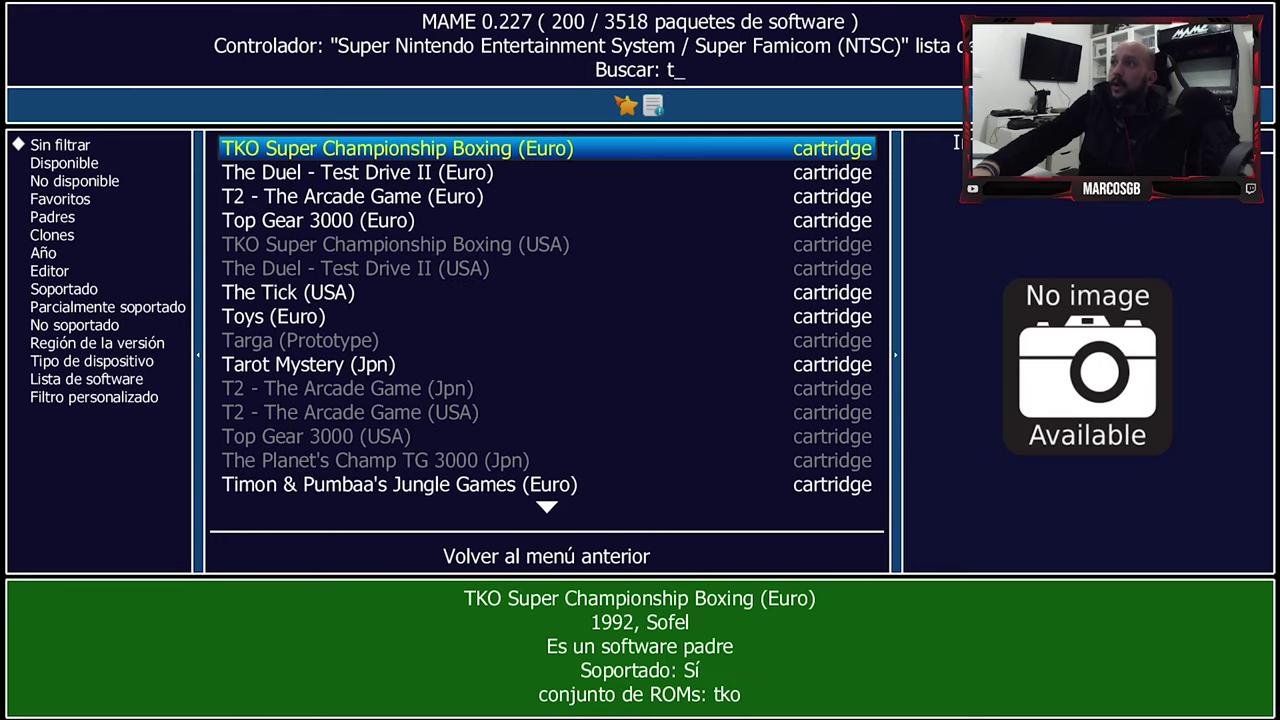
pyautogui.press('BackSpace')
pyautogui.write('raym')
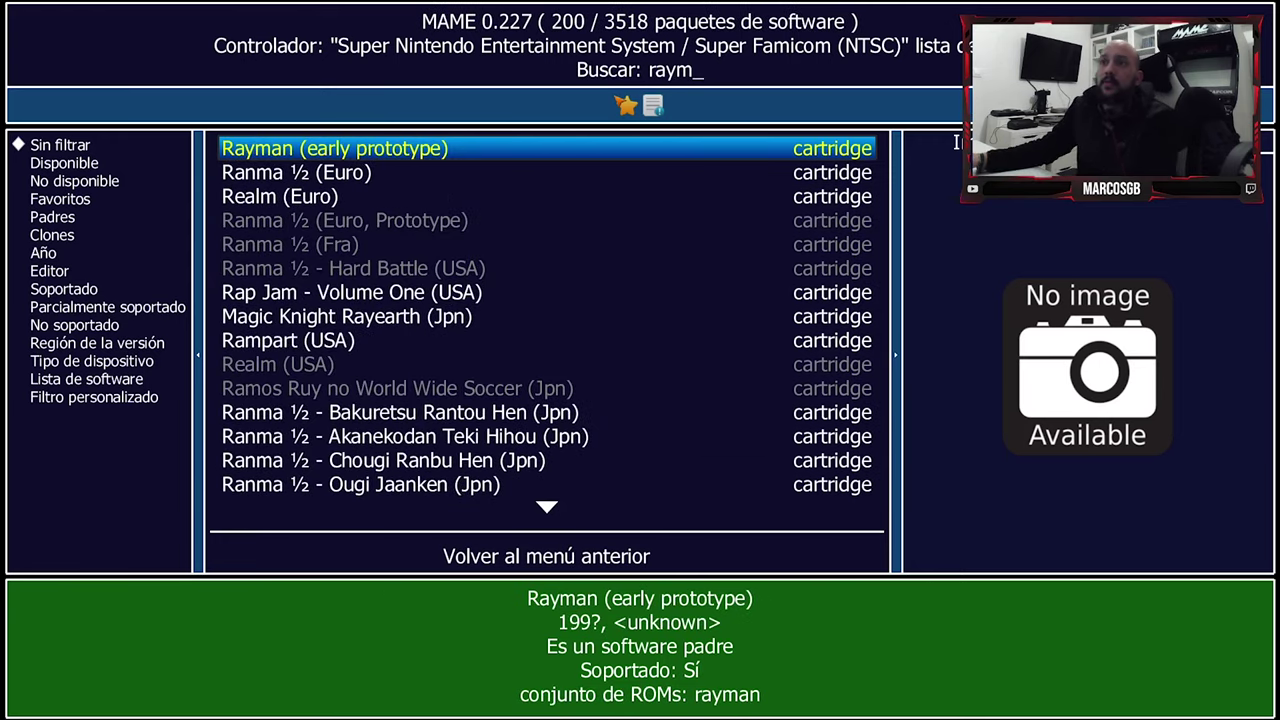
pyautogui.press('Return')
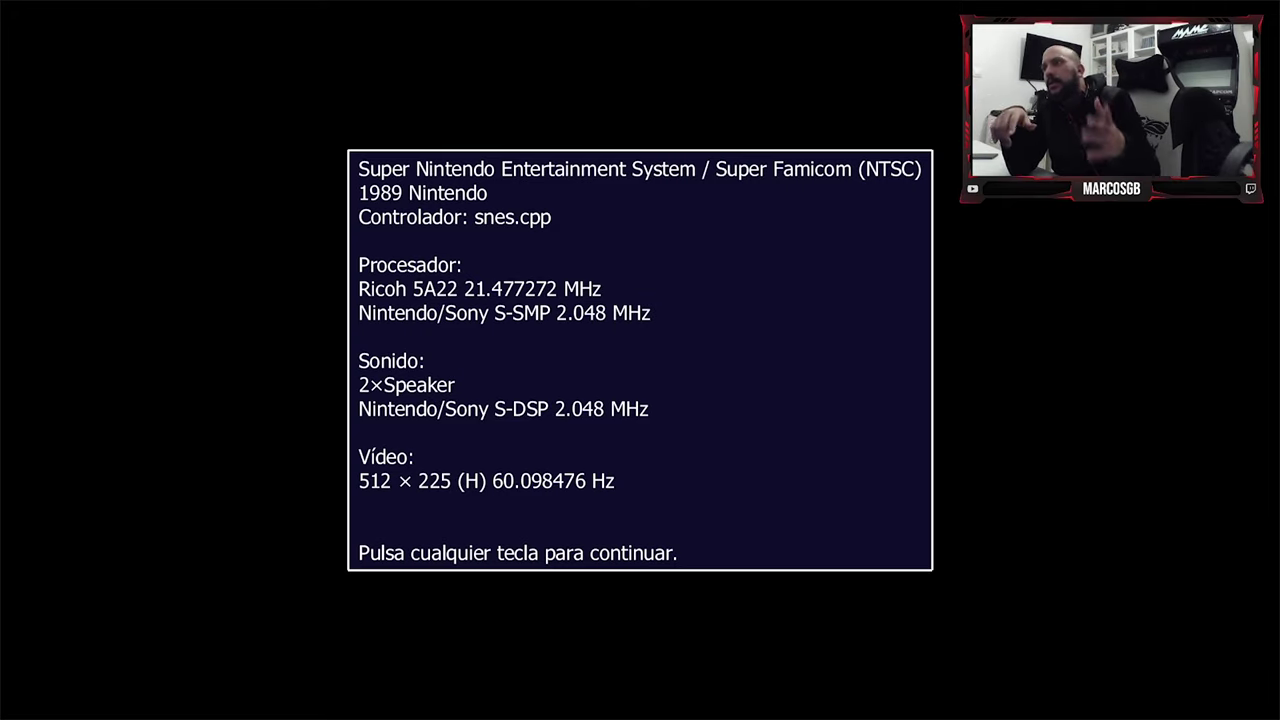
pyautogui.press('Return')
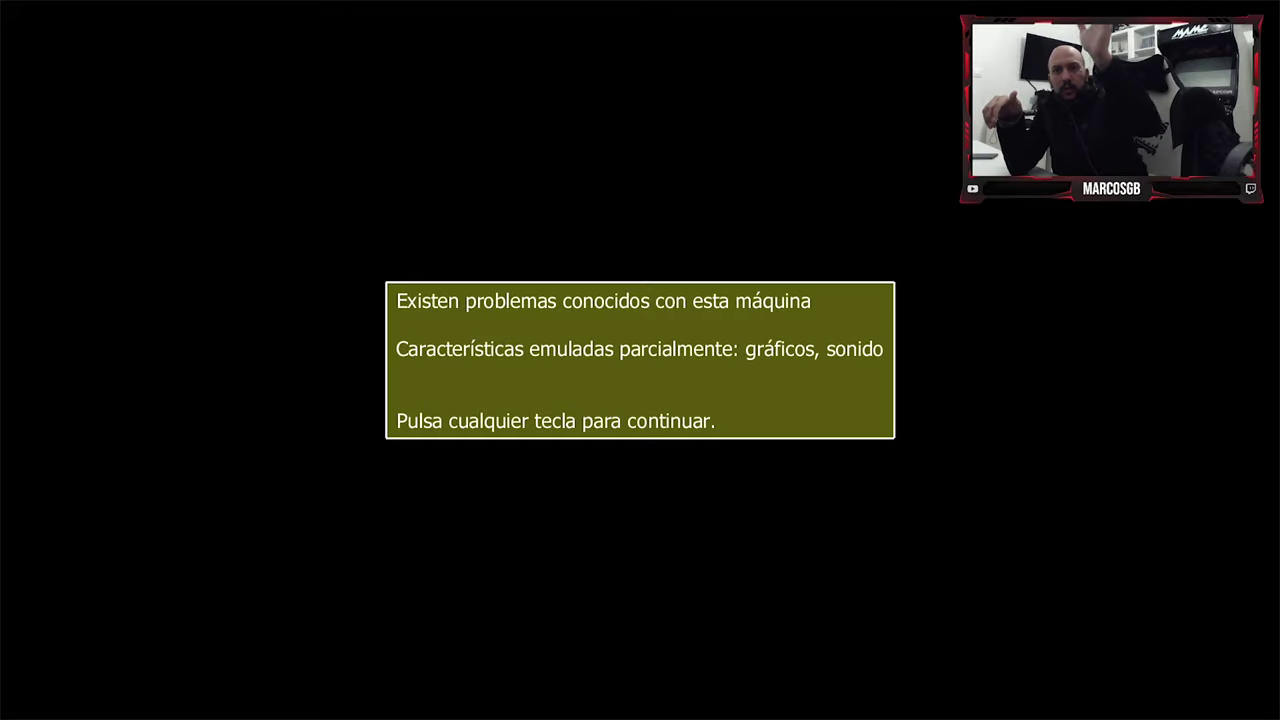
pyautogui.press('Return')
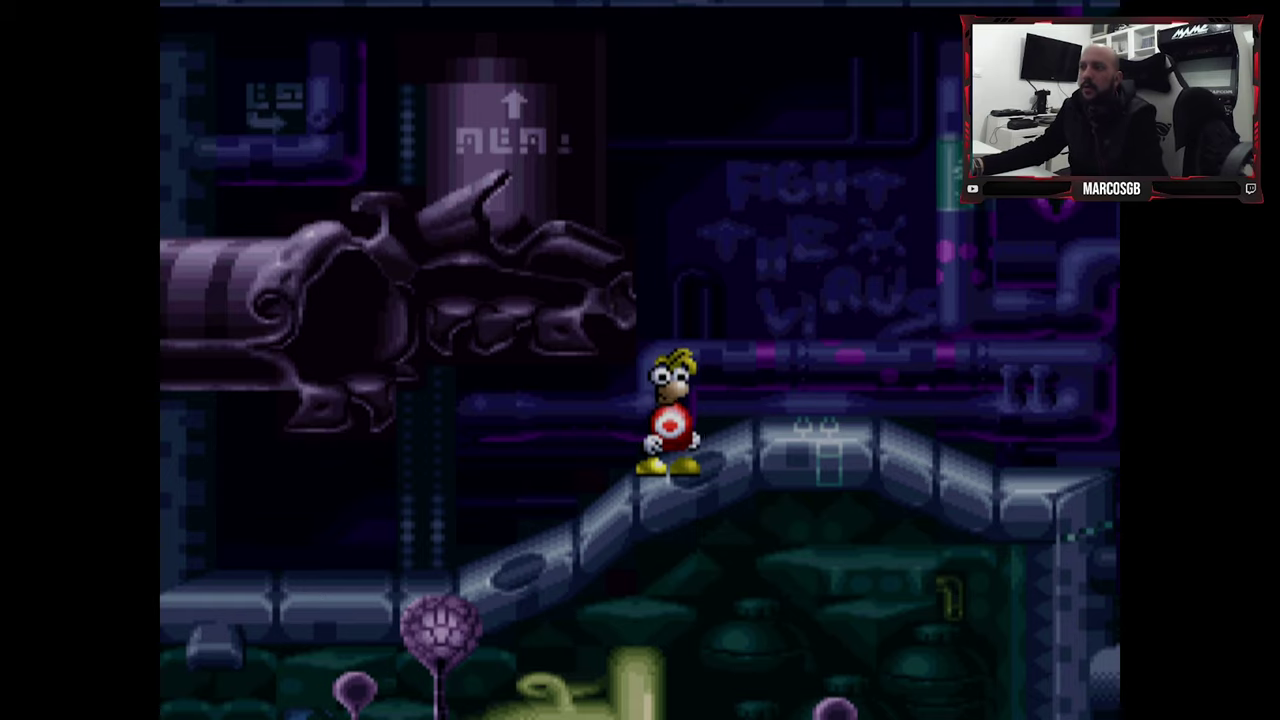
# - Test Rayman by running and jumping forward through the level, and leave the game
pyautogui.press('space')
pyautogui.press('Right')
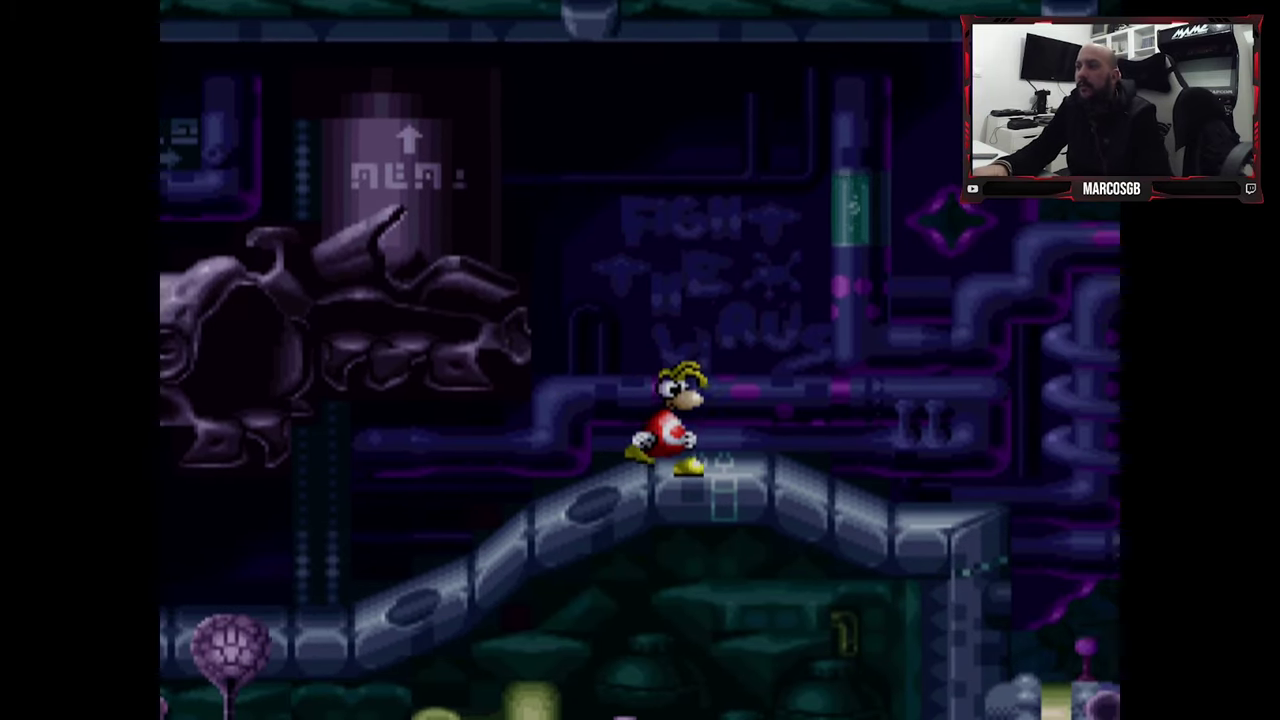
pyautogui.press('space')
pyautogui.press('Right')
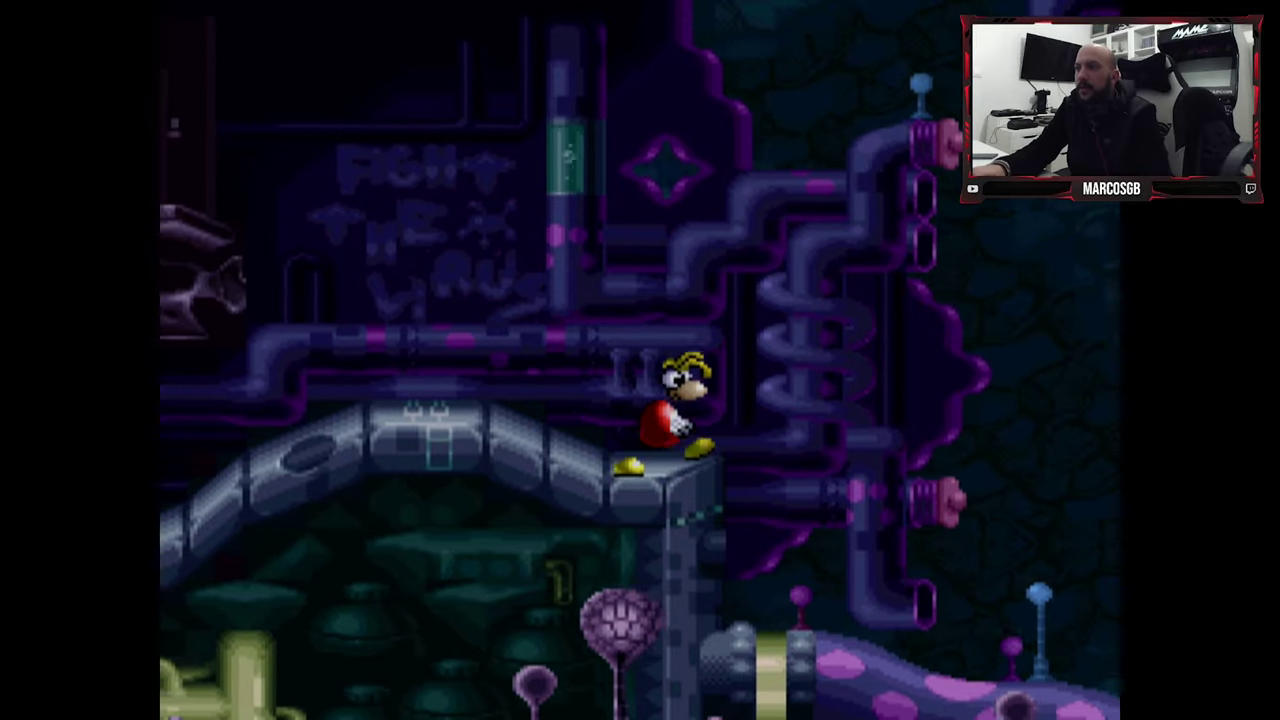
pyautogui.press('space')
pyautogui.press('Right')
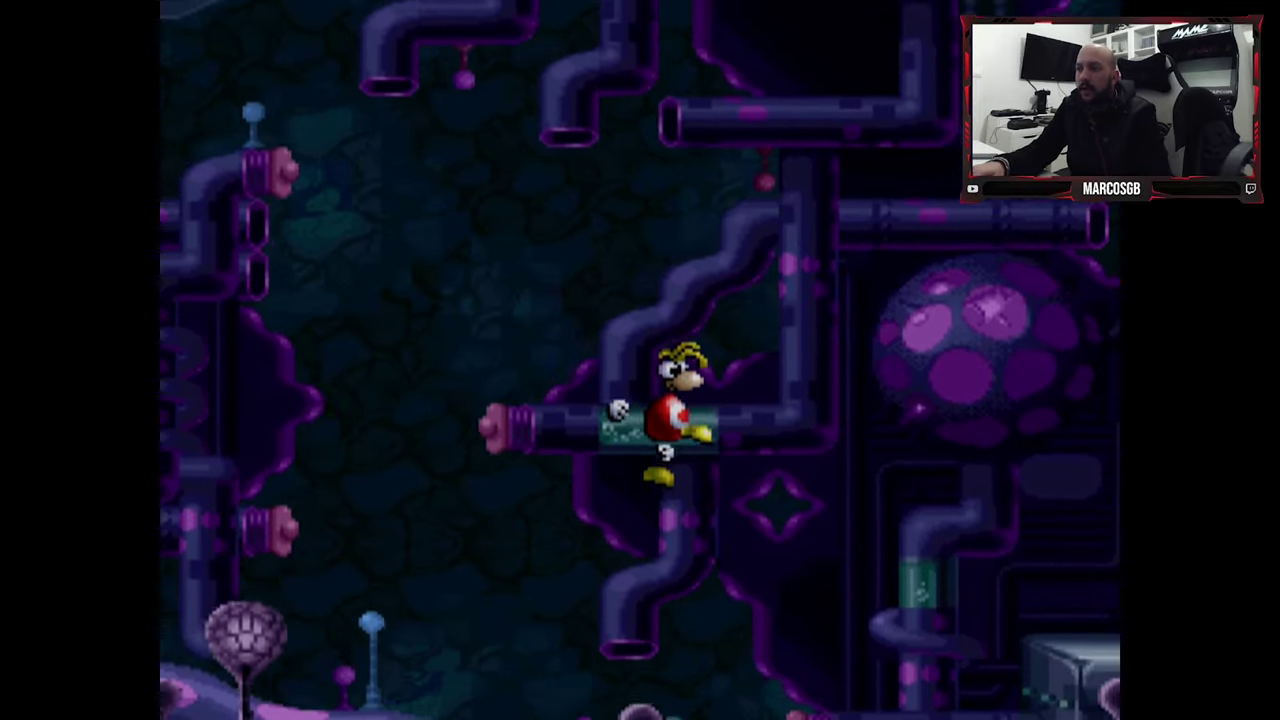
pyautogui.press('Right')
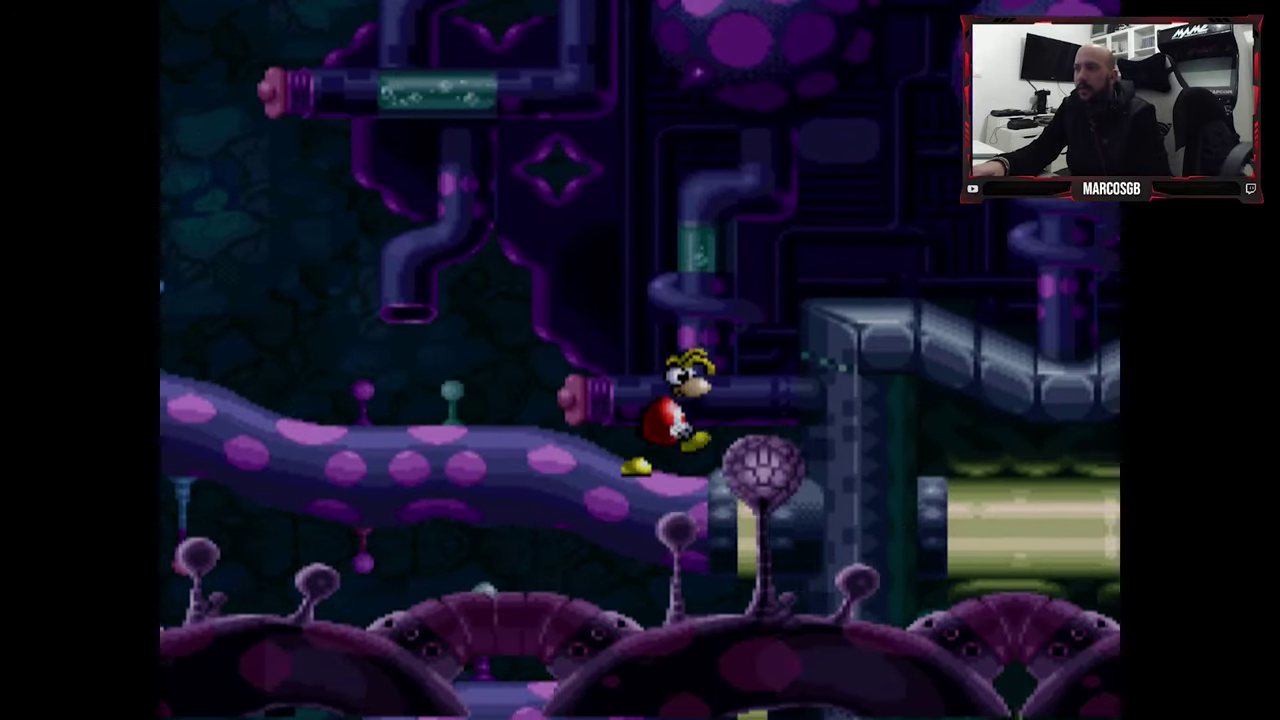
pyautogui.press('space')
pyautogui.press('Right')
pyautogui.press('space')
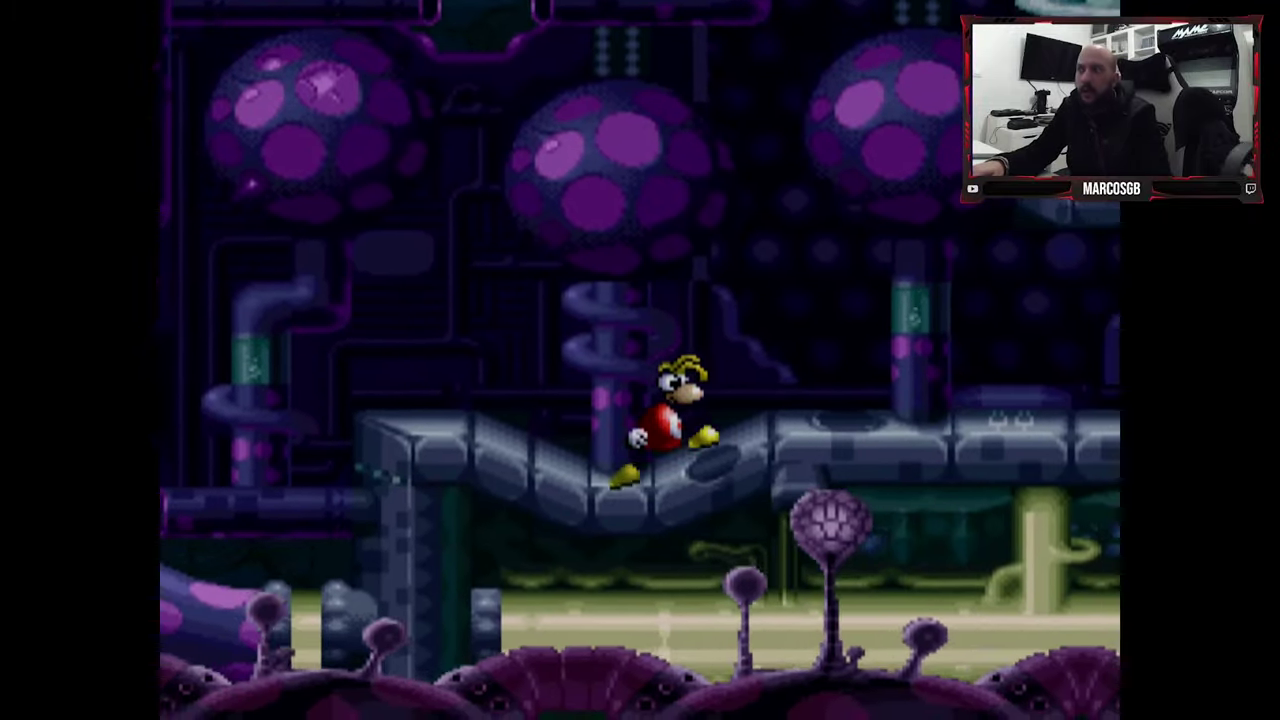
pyautogui.press('space')
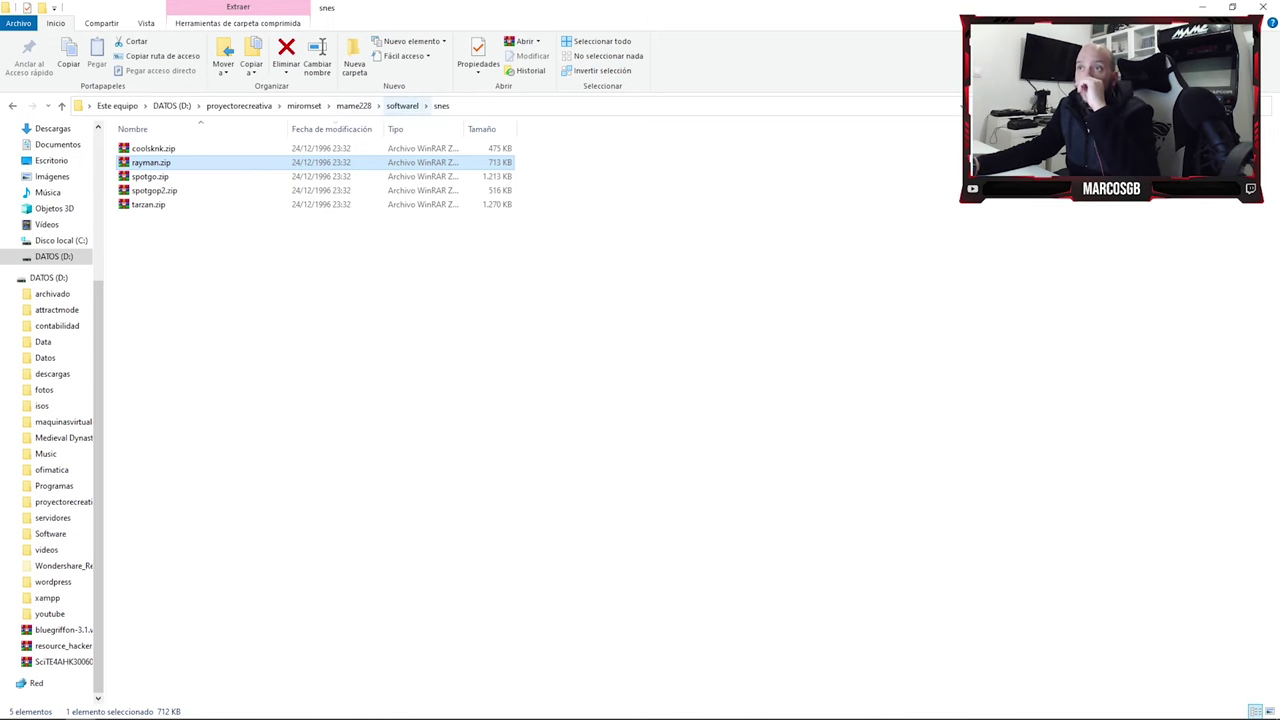
# - Return to softwarel and, in a new File Explorer window, open the SL folder of MAME 0228 update inside miromset's updateromset
pyautogui.click(402, 105)
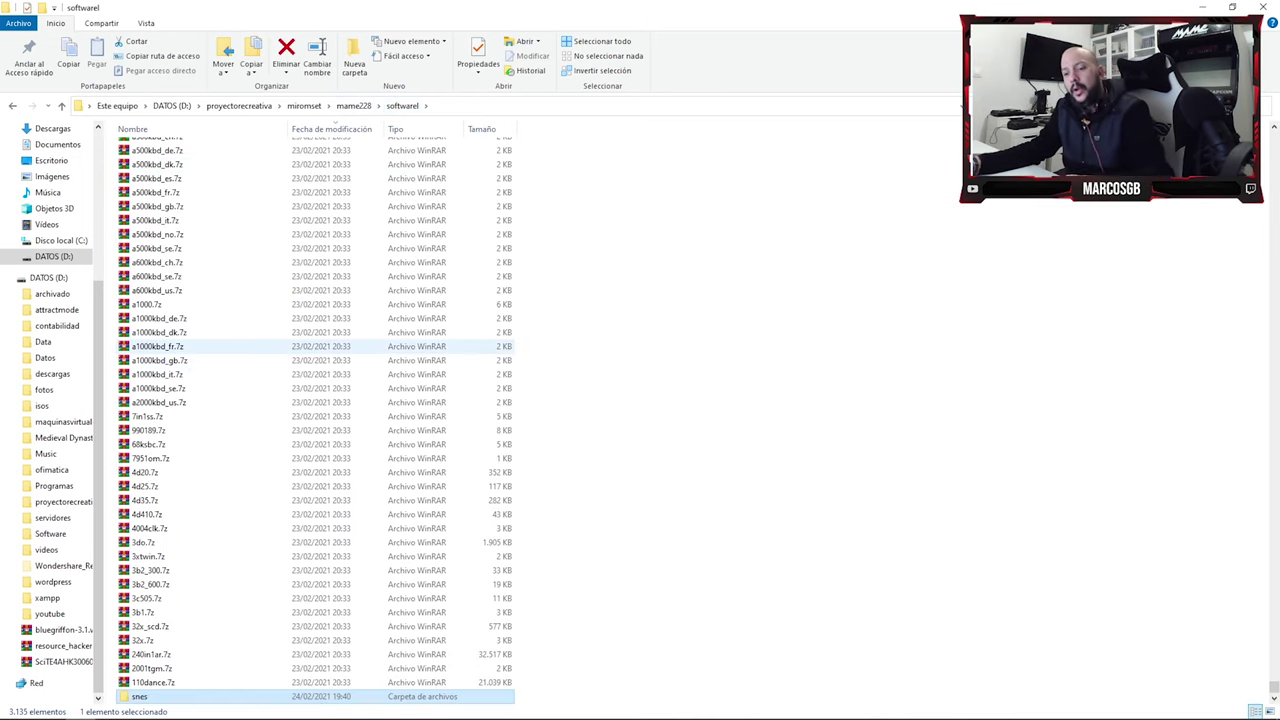
pyautogui.press('super+e')
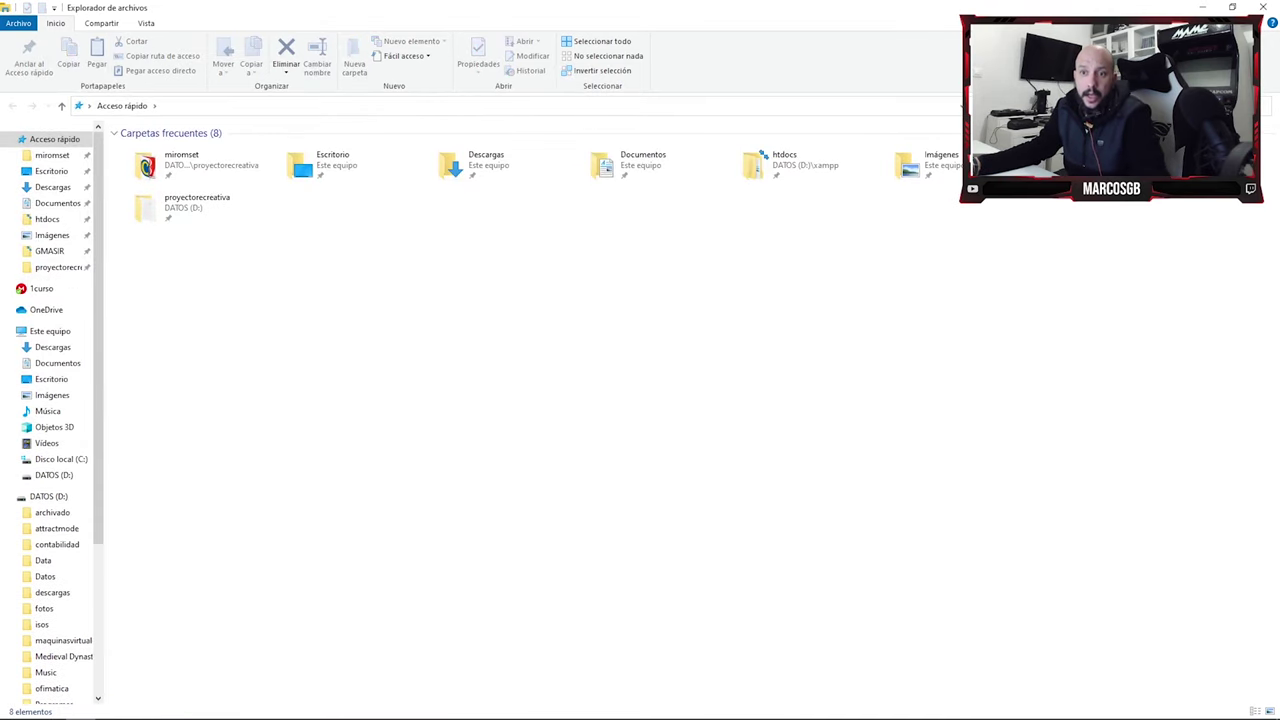
pyautogui.scroll(-5, 50, 568)
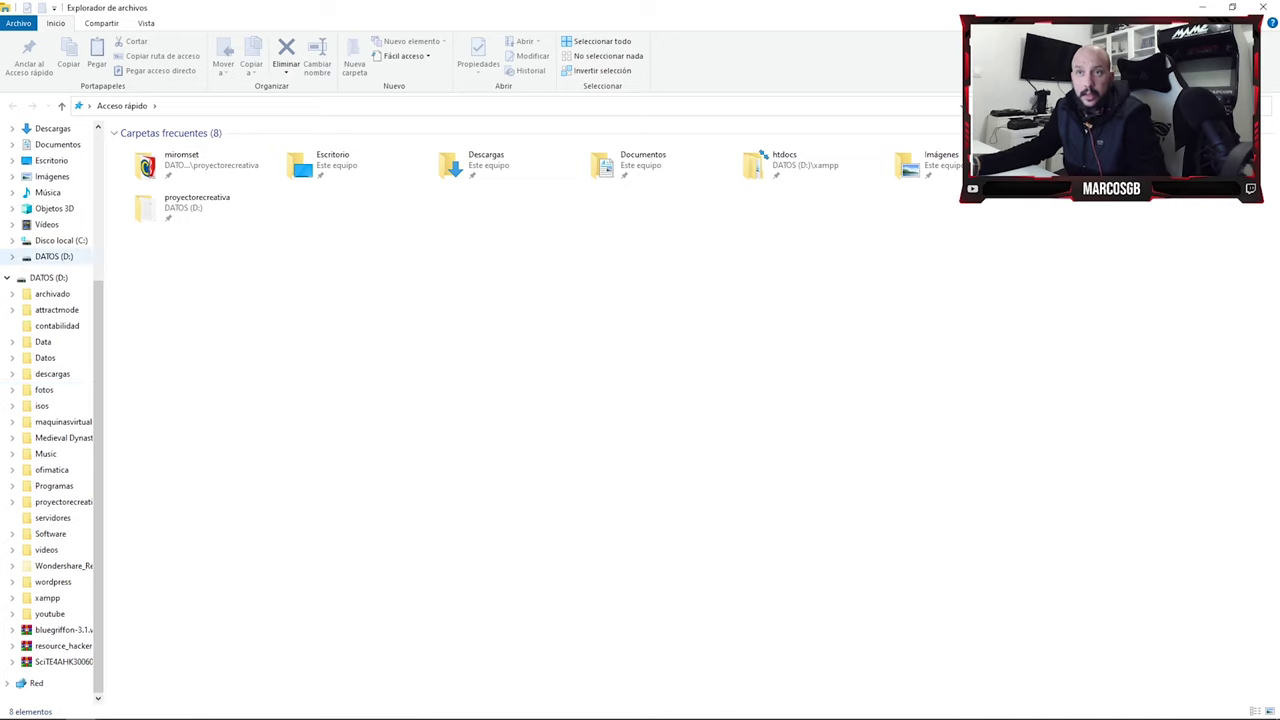
pyautogui.scroll(2, 50, 300)
pyautogui.scroll(3, 50, 300)
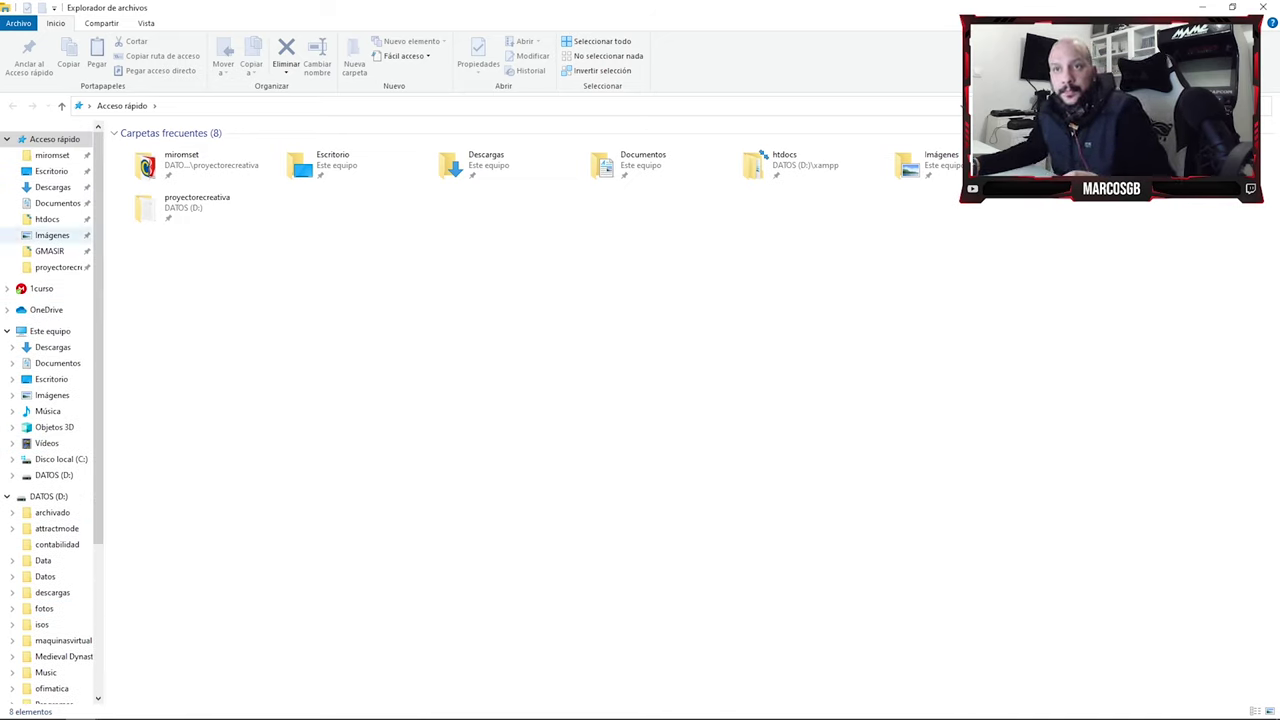
pyautogui.click(58, 267)
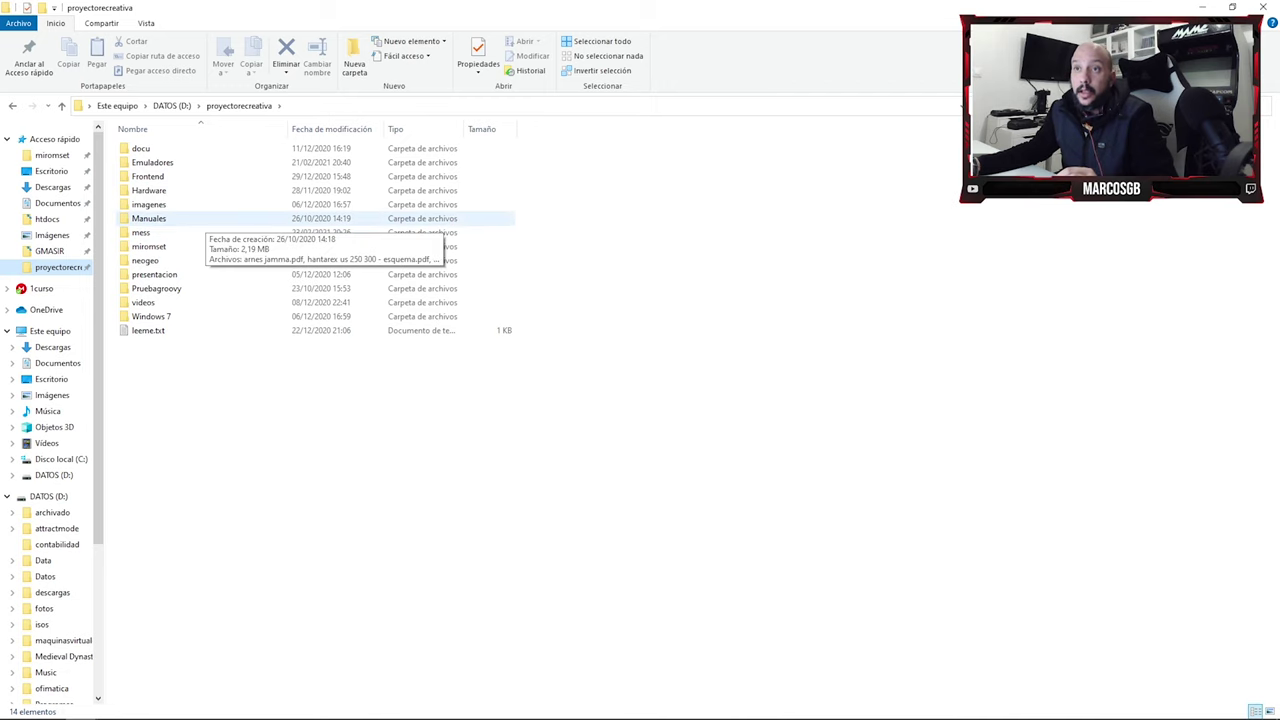
pyautogui.doubleClick(150, 246)
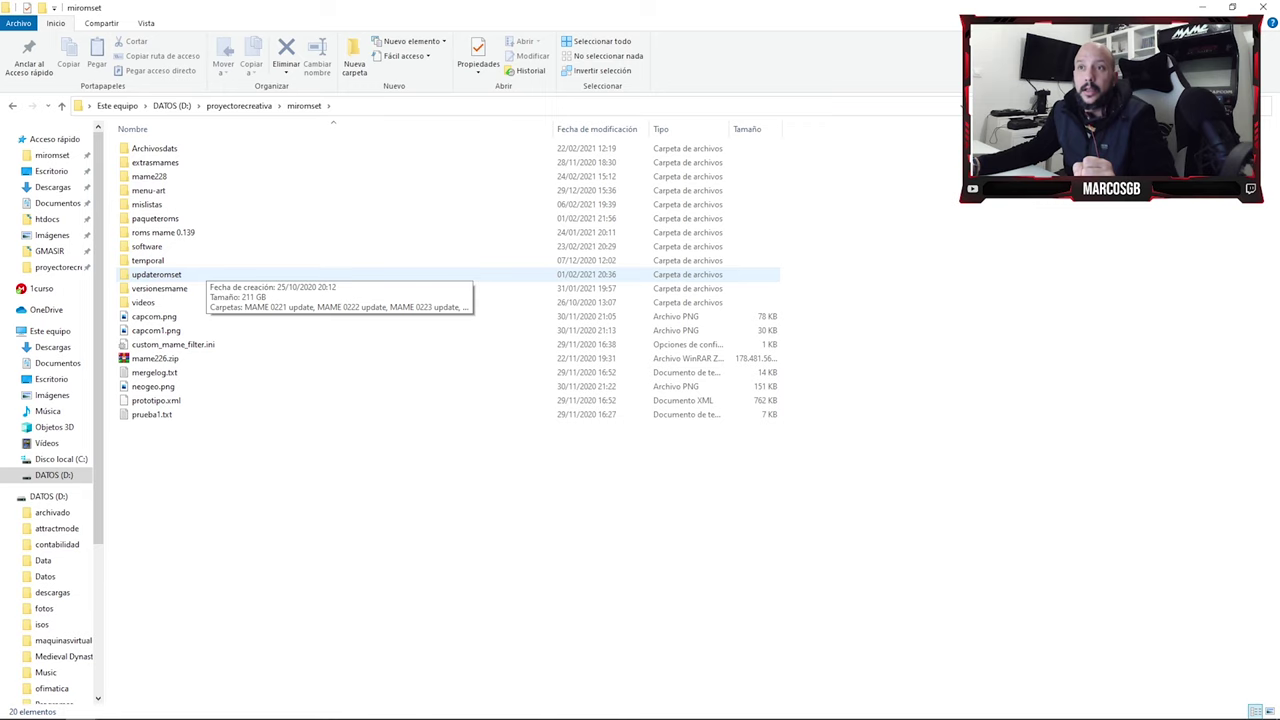
pyautogui.doubleClick(156, 274)
pyautogui.doubleClick(156, 246)
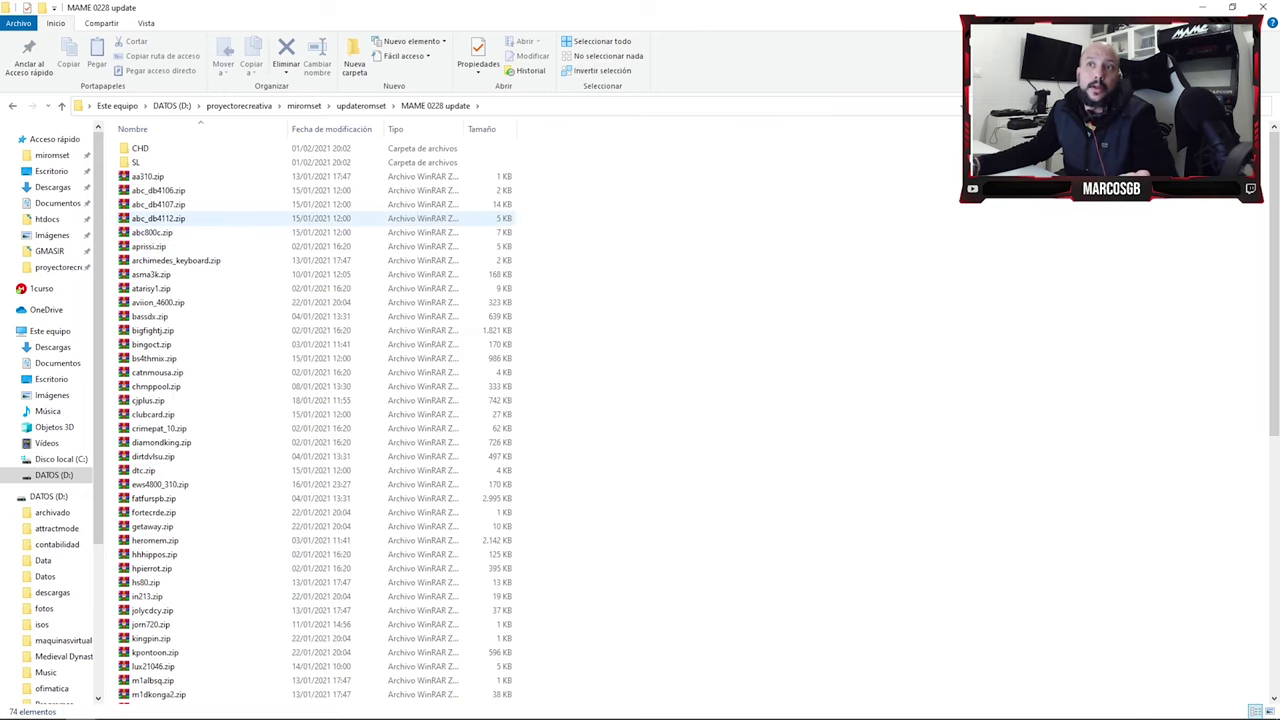
pyautogui.doubleClick(140, 162)
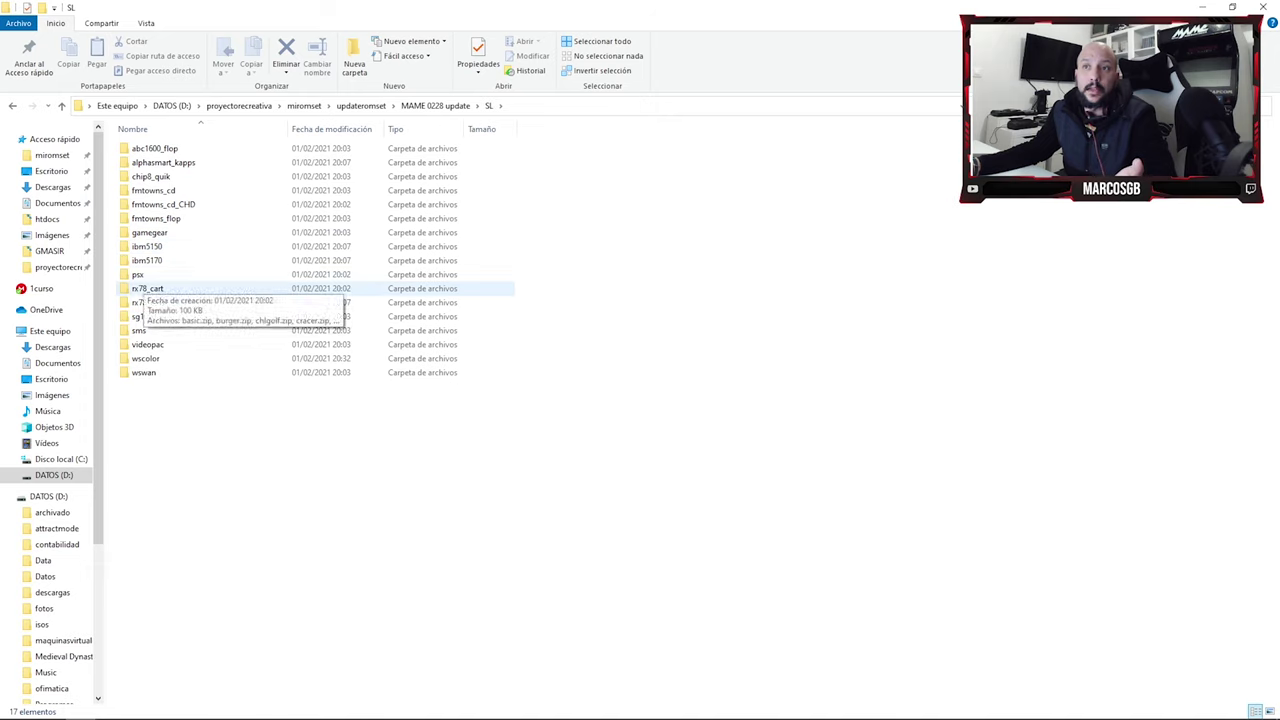
# - Copy the psx folder from the MAME 0228 update's SL folder into mame228's softwarel folder
pyautogui.rightClick(143, 286)
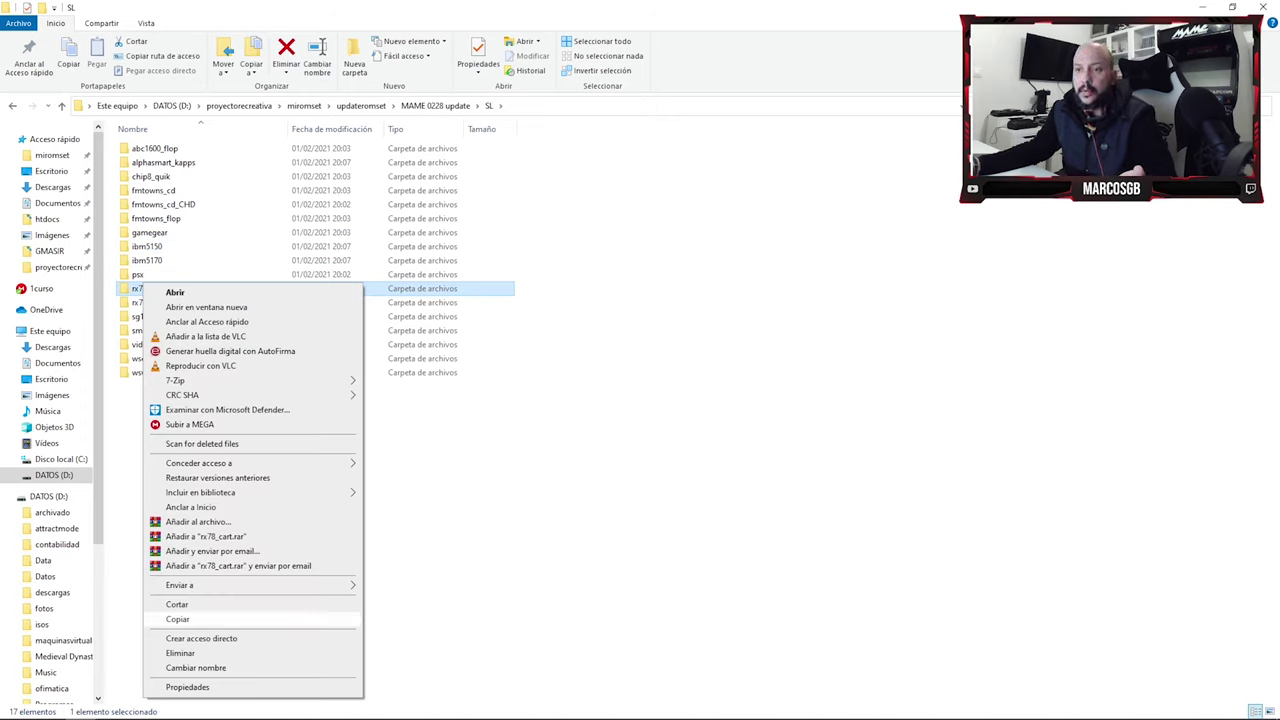
pyautogui.click(177, 619)
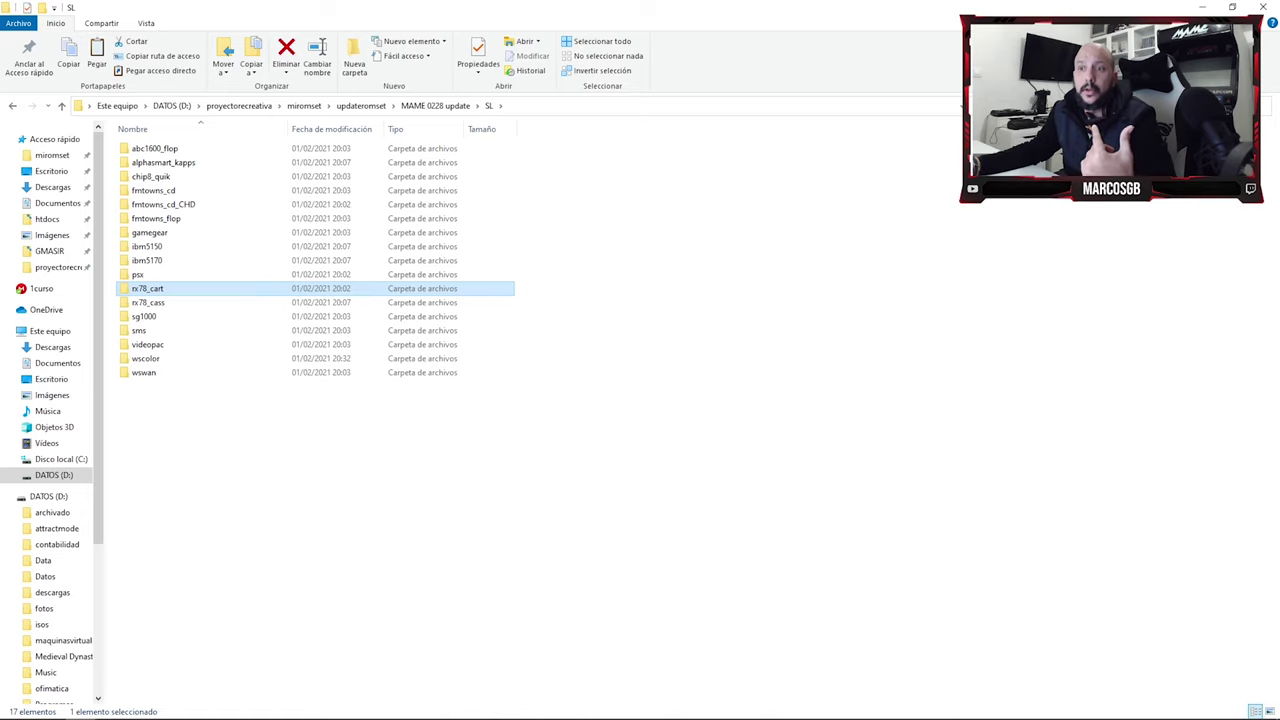
pyautogui.rightClick(138, 274)
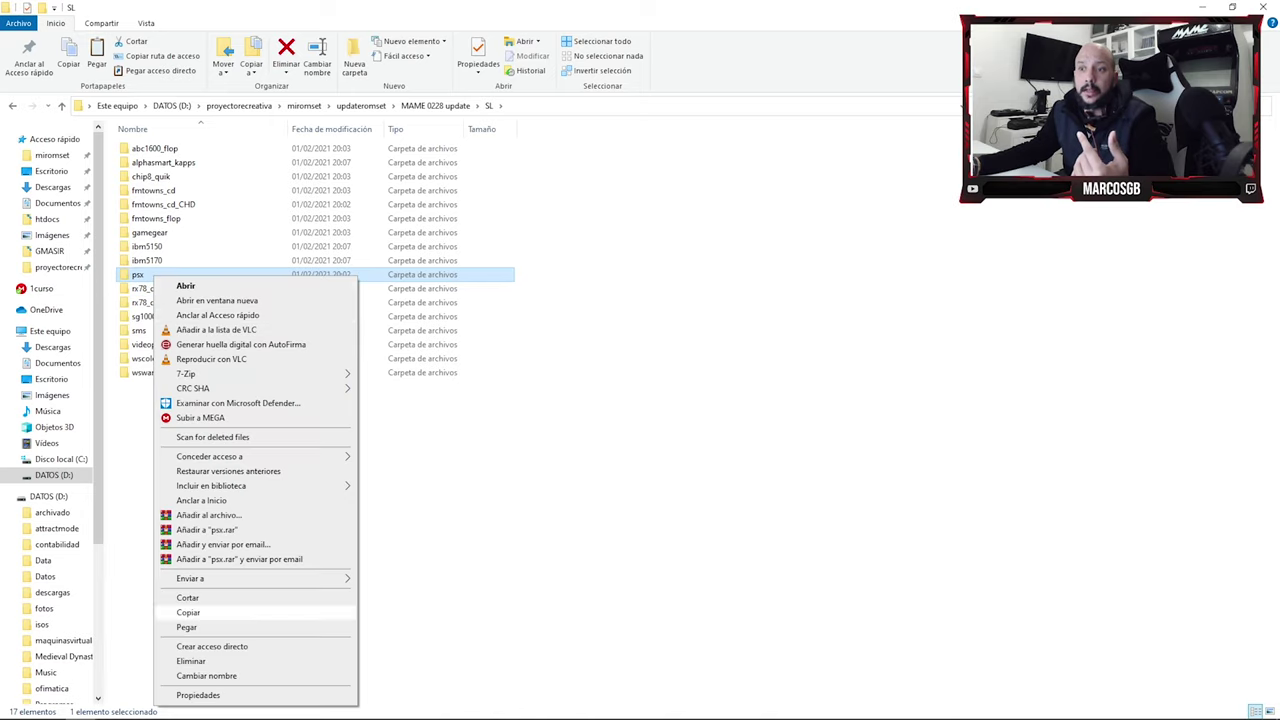
pyautogui.click(182, 612)
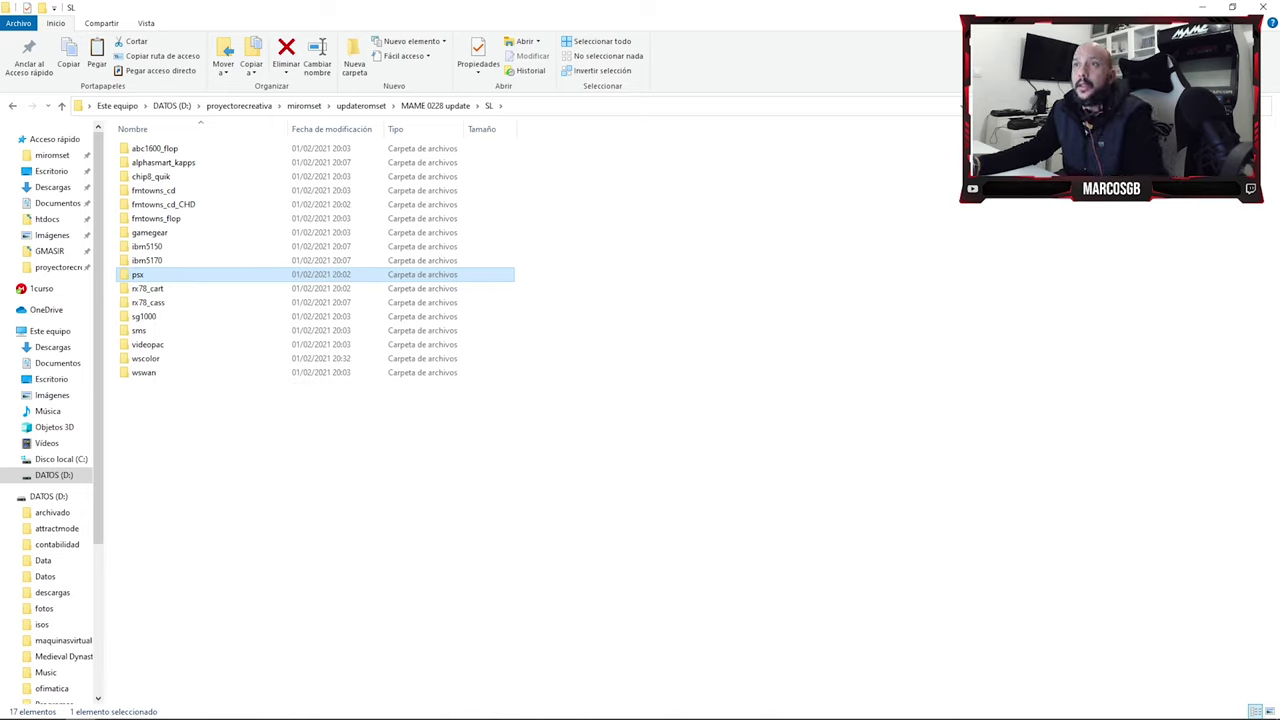
pyautogui.click(304, 106)
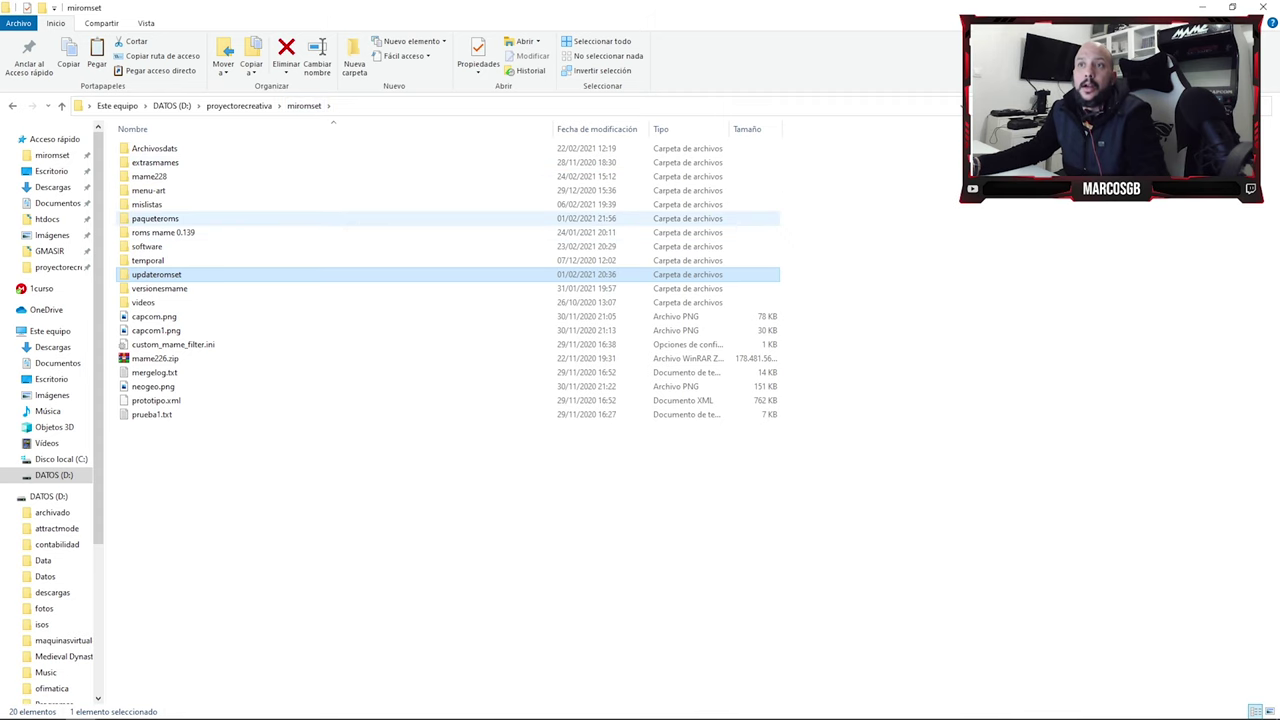
pyautogui.doubleClick(149, 176)
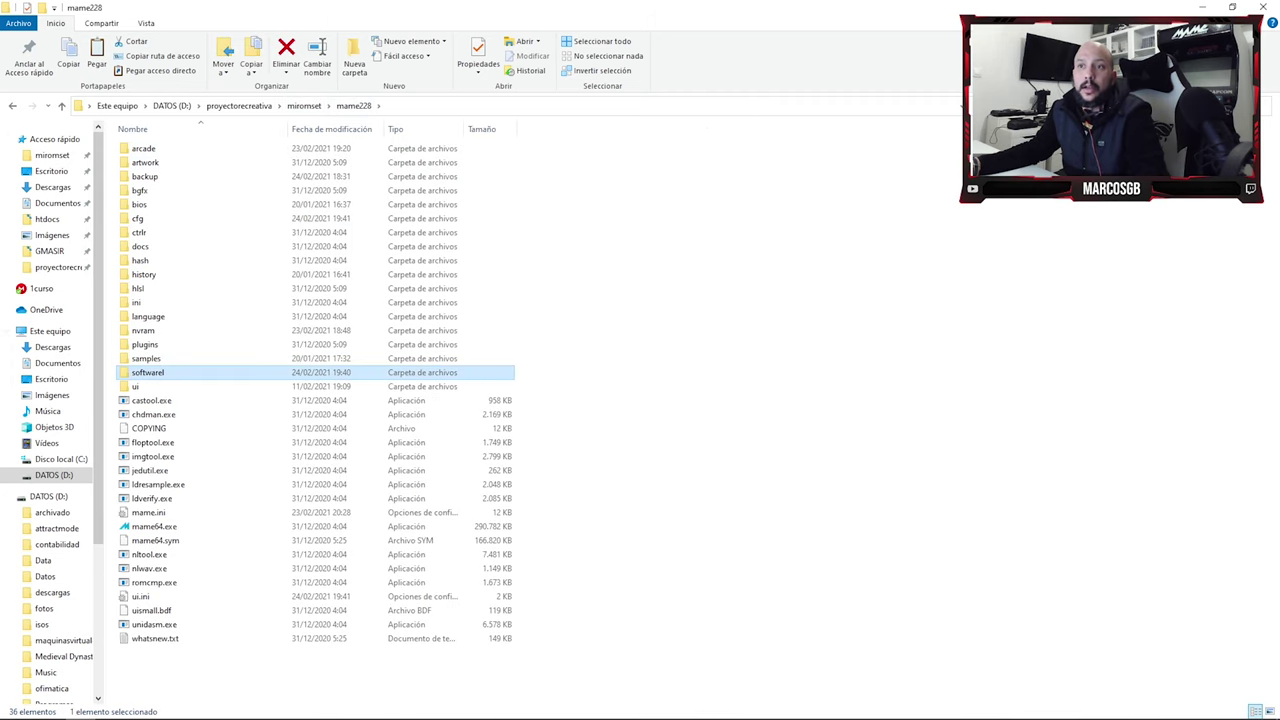
pyautogui.doubleClick(150, 371)
pyautogui.rightClick(1050, 432)
pyautogui.click(1075, 528)
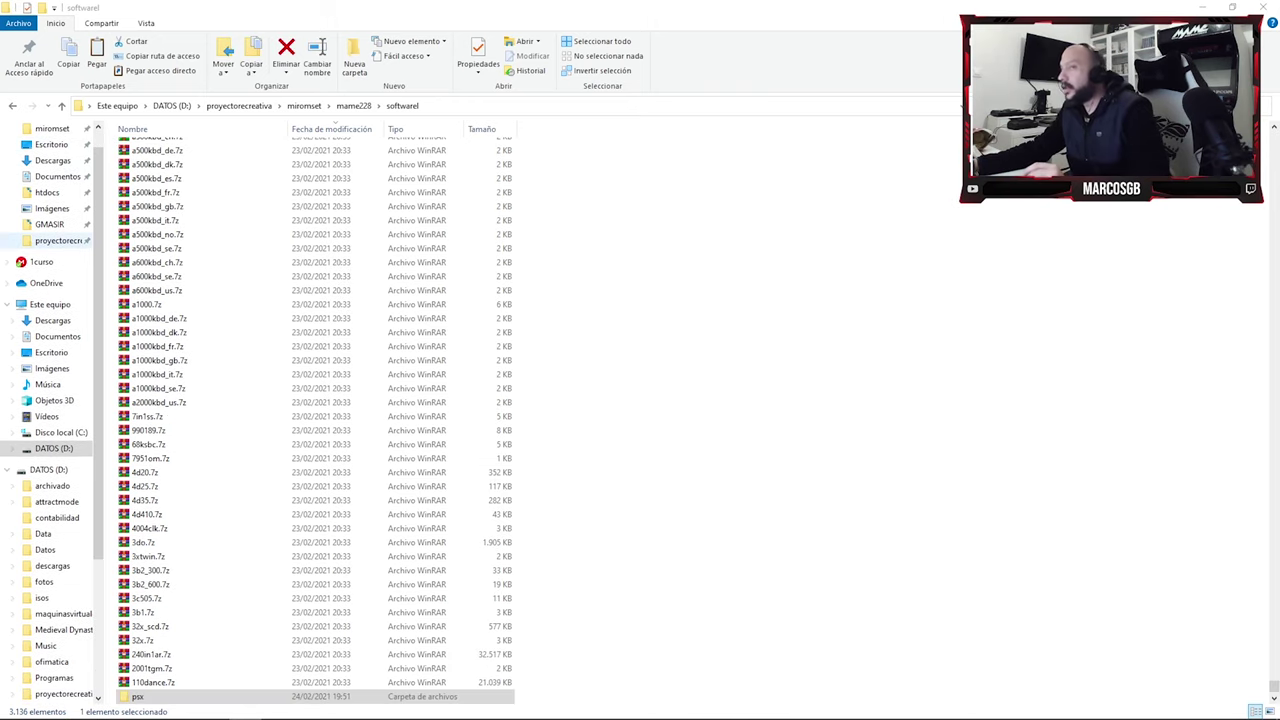
# - Return to the mame228 folder and launch mame64.exe
pyautogui.scroll(15, 330, 186)
pyautogui.click(353, 105)
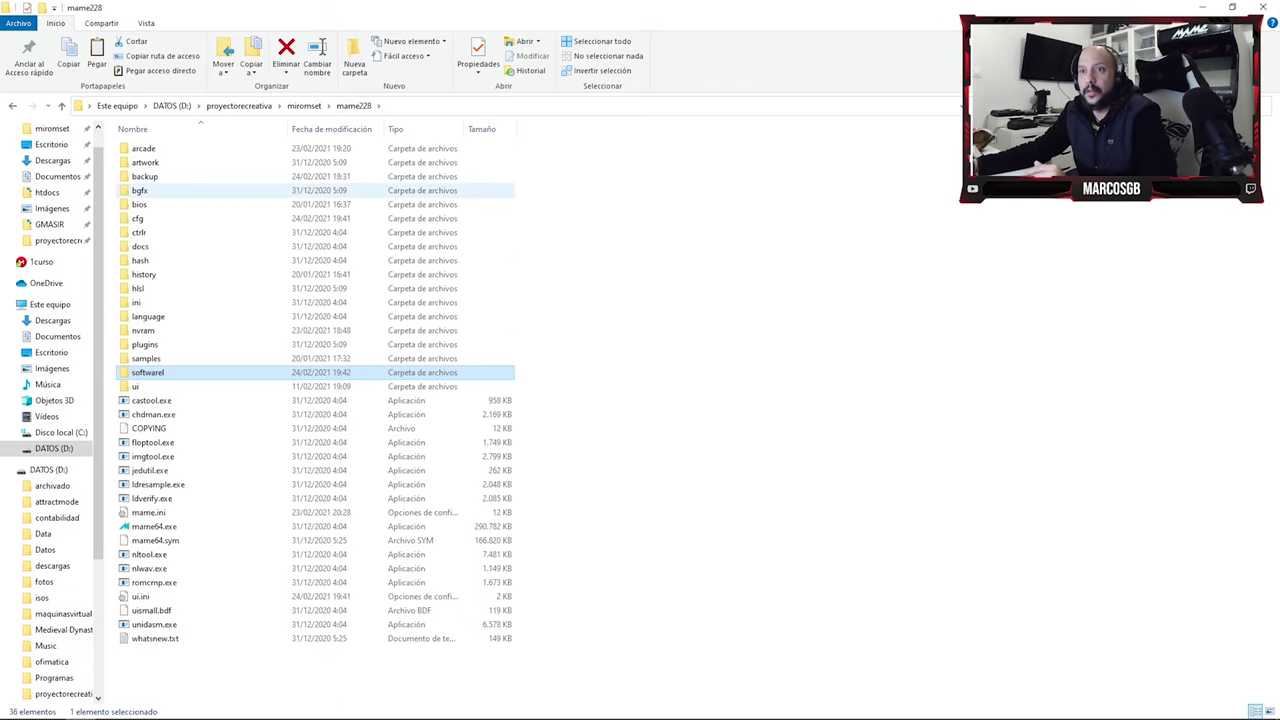
pyautogui.doubleClick(154, 526)
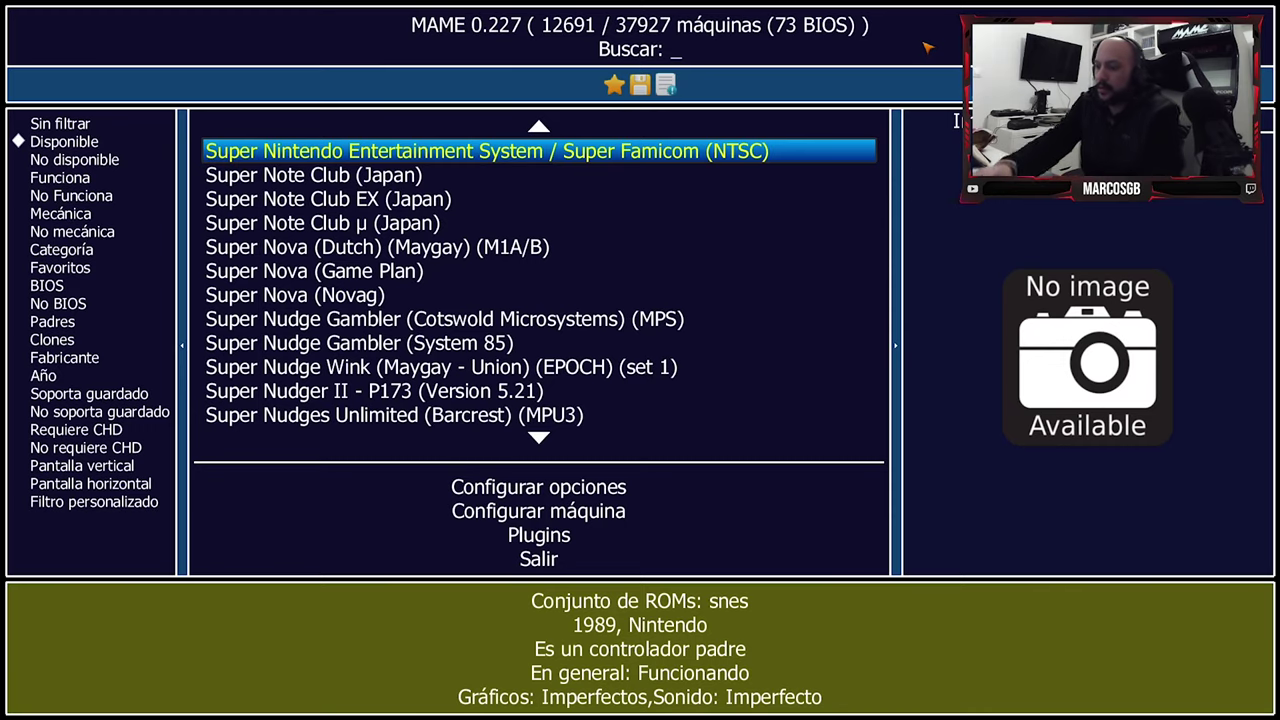
# - Search the machine list for playst and open the software list of Sony PlayStation (Europe)
pyautogui.write('plays')
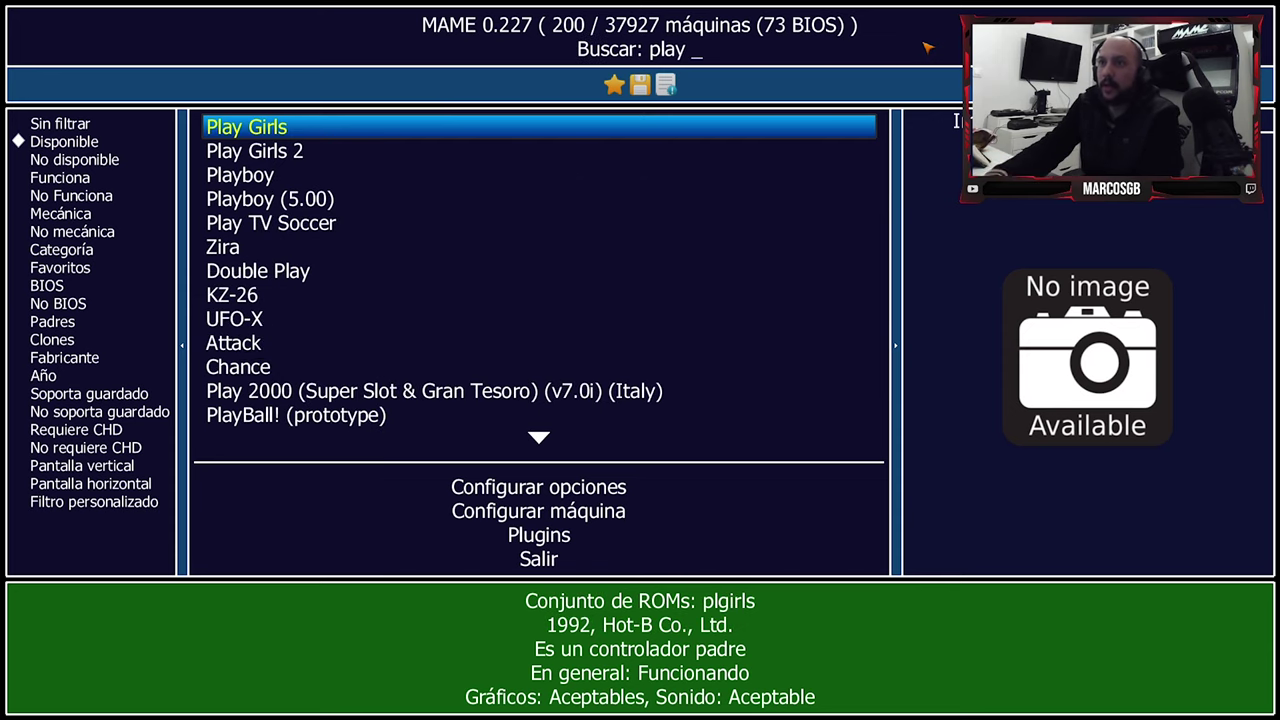
pyautogui.press('BackSpace')
pyautogui.write('st')
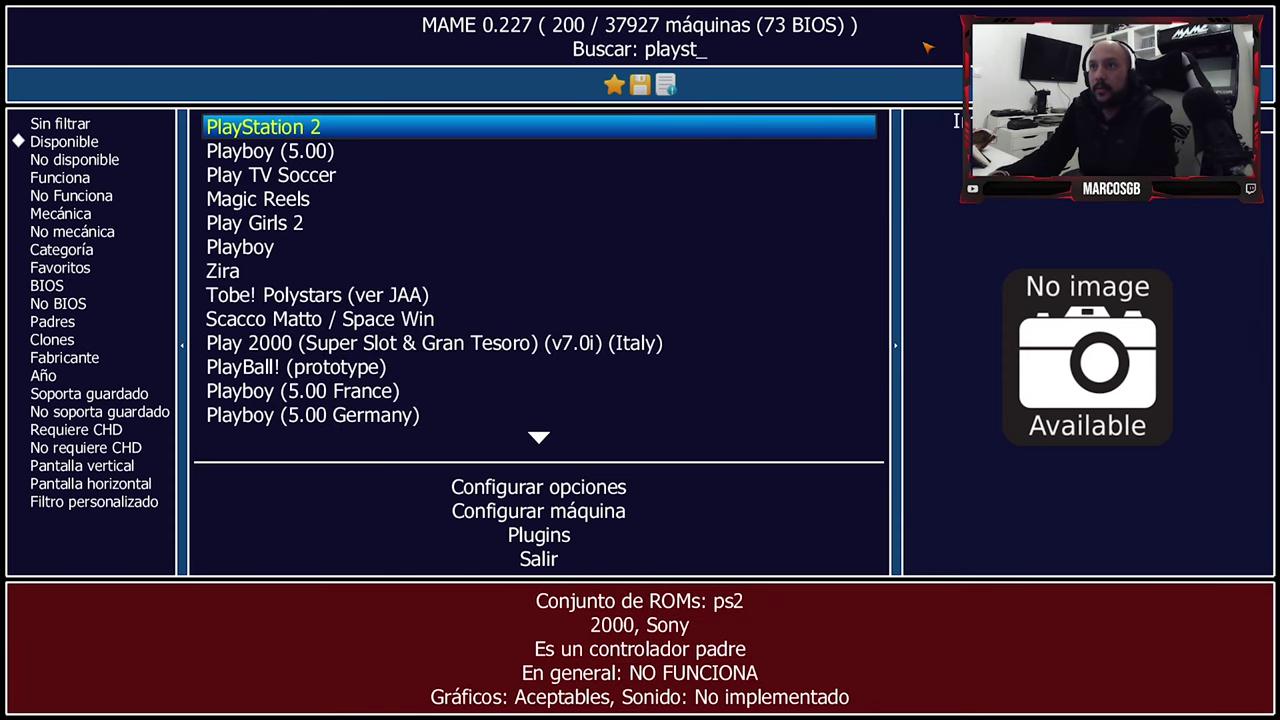
pyautogui.press('Down')
pyautogui.press('Down')
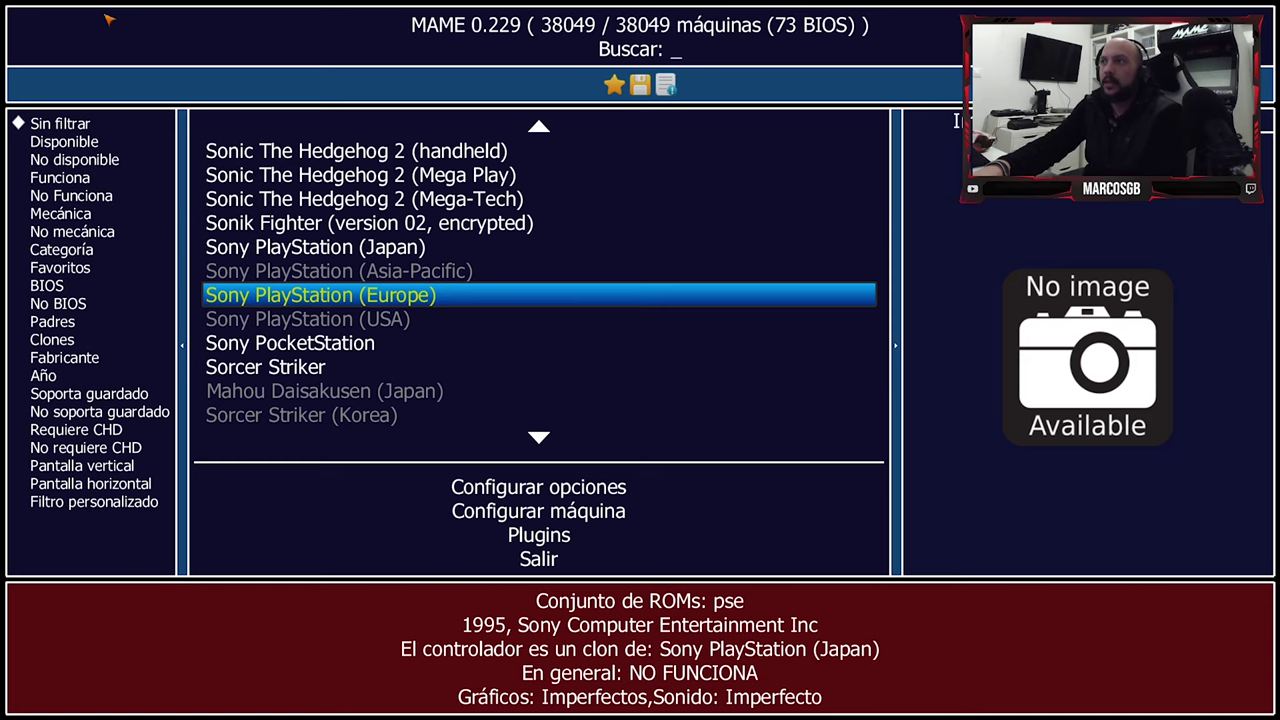
pyautogui.press('Return')
# - Search the PlayStation software list for abe and launch Oddworld: Abe's Oddysee (Euro)
pyautogui.write('abe')
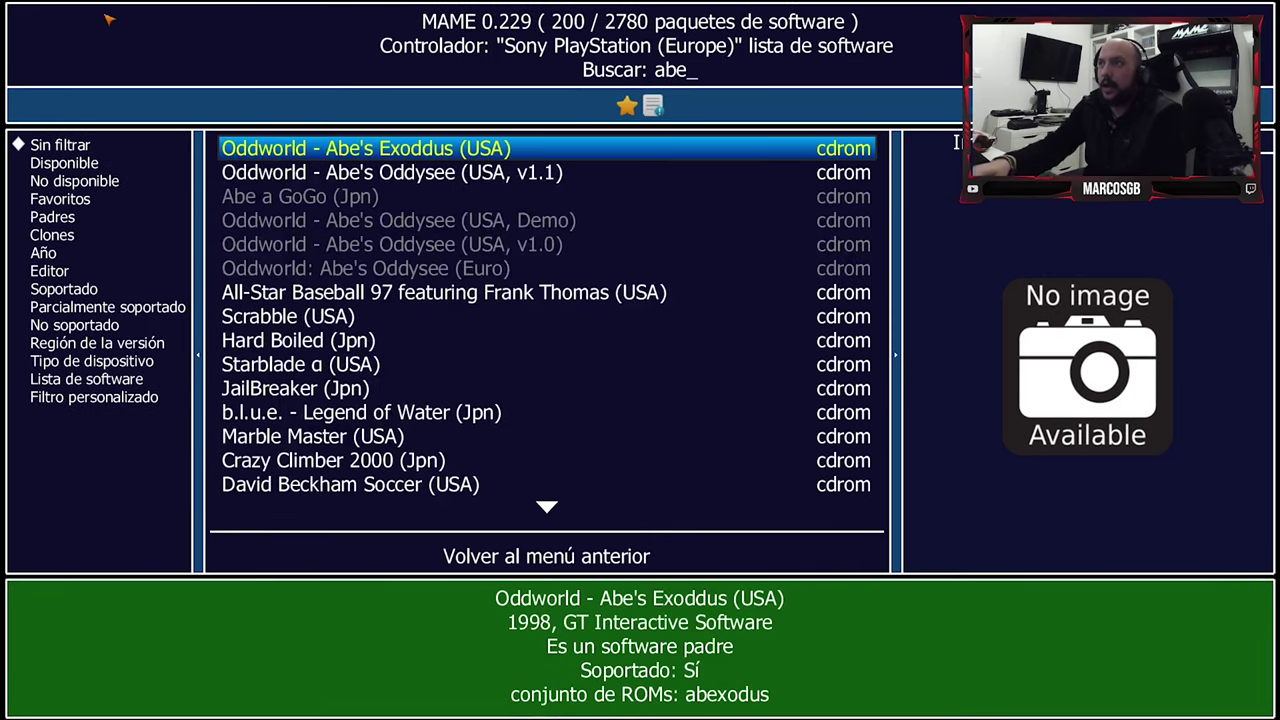
pyautogui.press('Down')
pyautogui.press('Down')
pyautogui.press('Down')
pyautogui.press('Down')
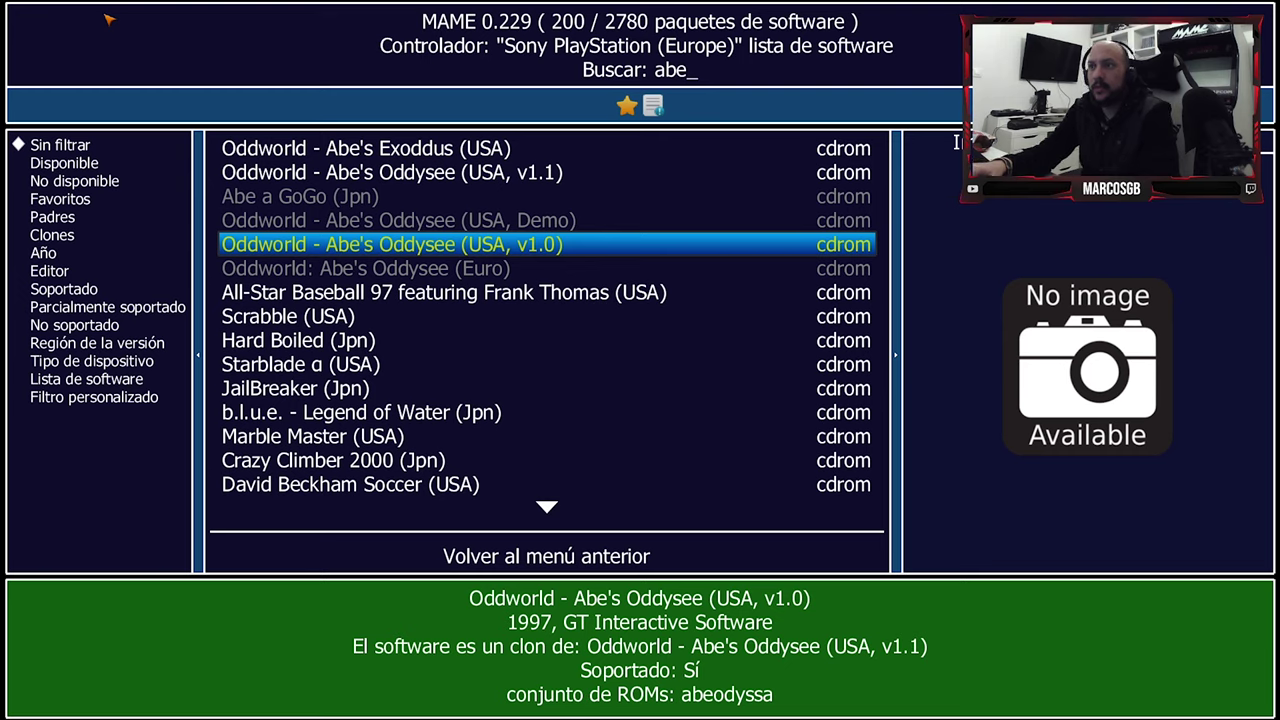
pyautogui.press('Up')
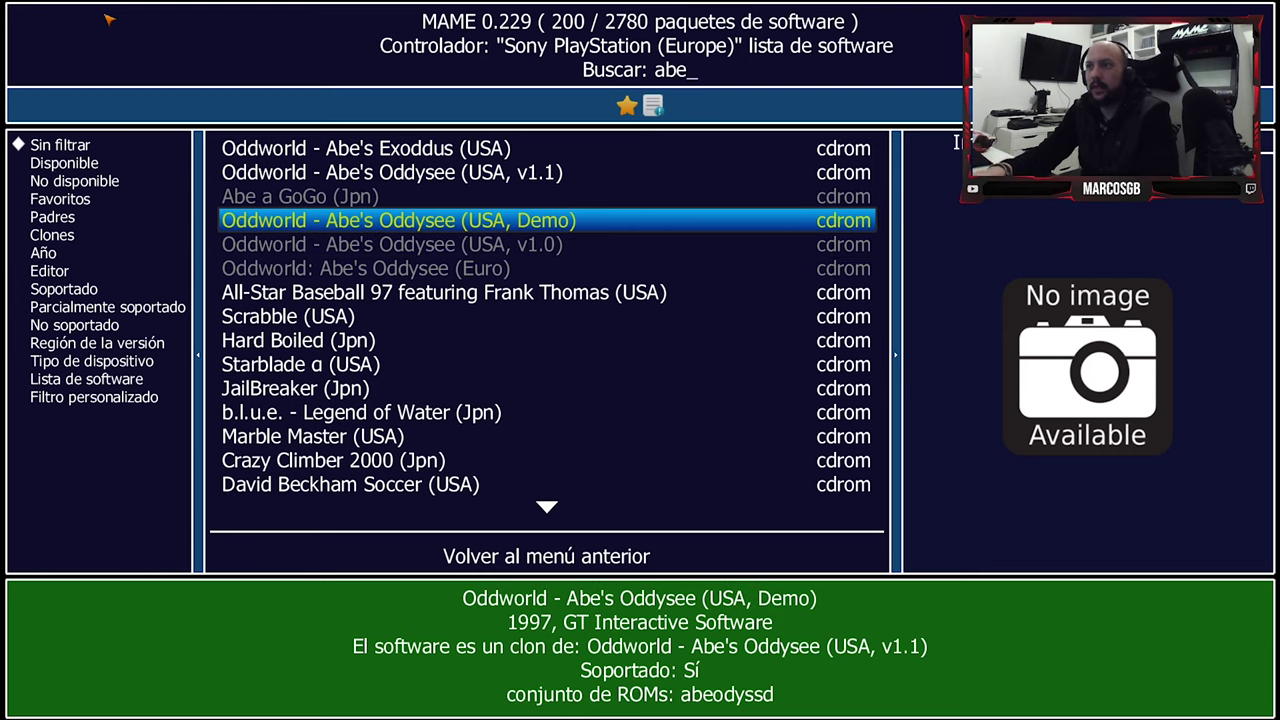
pyautogui.press('Return')
pyautogui.press('Return')
pyautogui.press('Down')
pyautogui.press('Return')
pyautogui.press('Return')
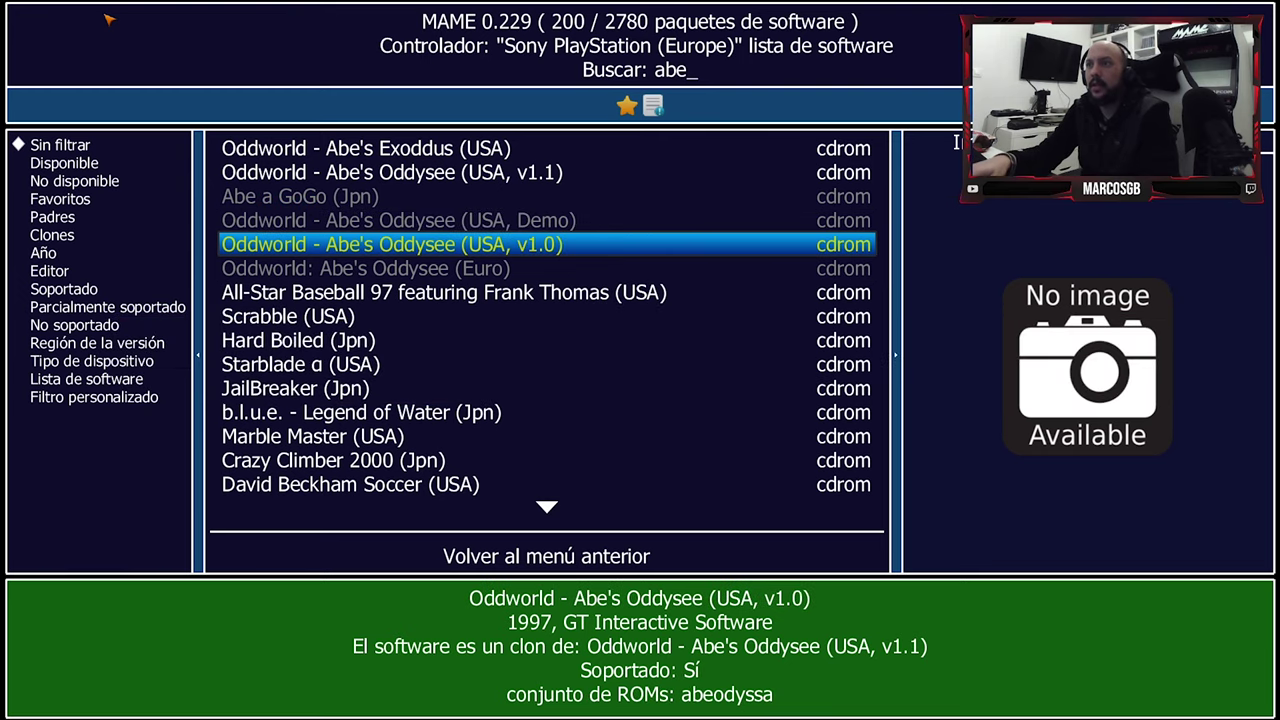
pyautogui.press('Down')
pyautogui.press('Return')
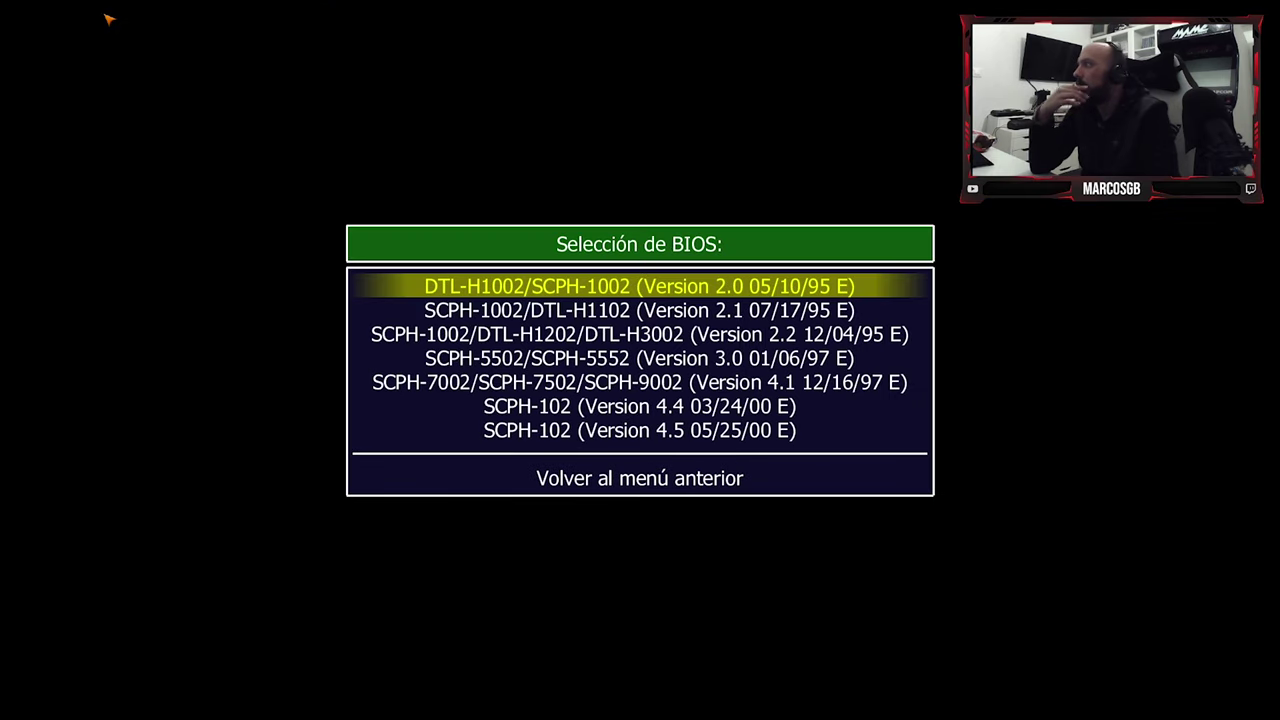
# - Boot the game with the SCPH-102 (Version 4.5 05/25/00 E) BIOS
pyautogui.press('Down')
pyautogui.press('Down')
pyautogui.press('Down')
pyautogui.press('Down')
pyautogui.press('Down')
pyautogui.press('Down')
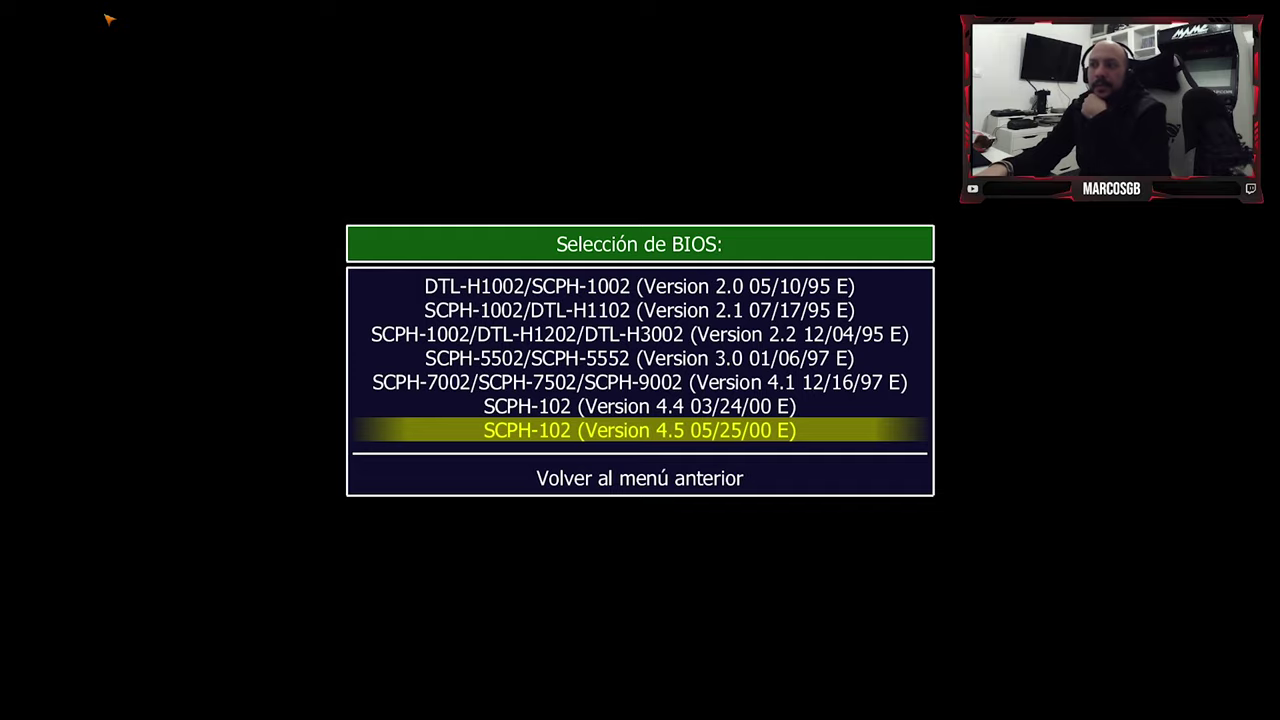
pyautogui.press('Return')
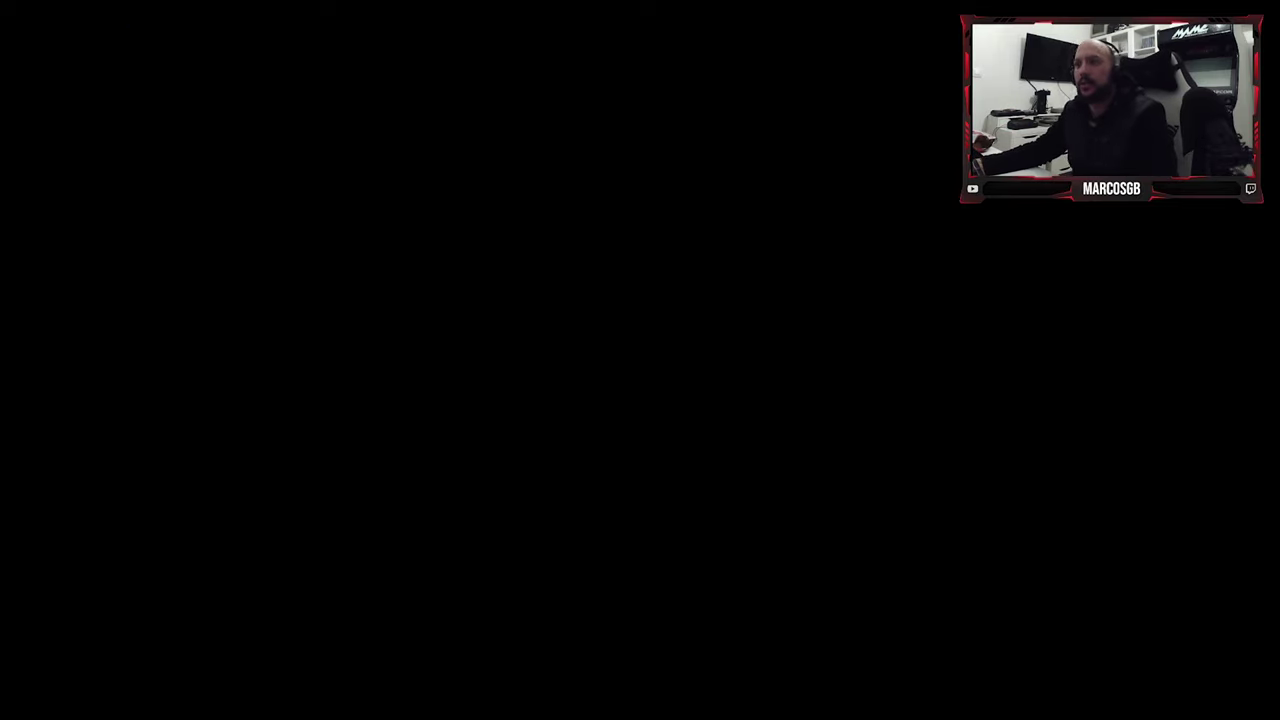
# - Skip to Abe's Oddysee's main menu, choose Begin and start a one-player game
pyautogui.press('Return')
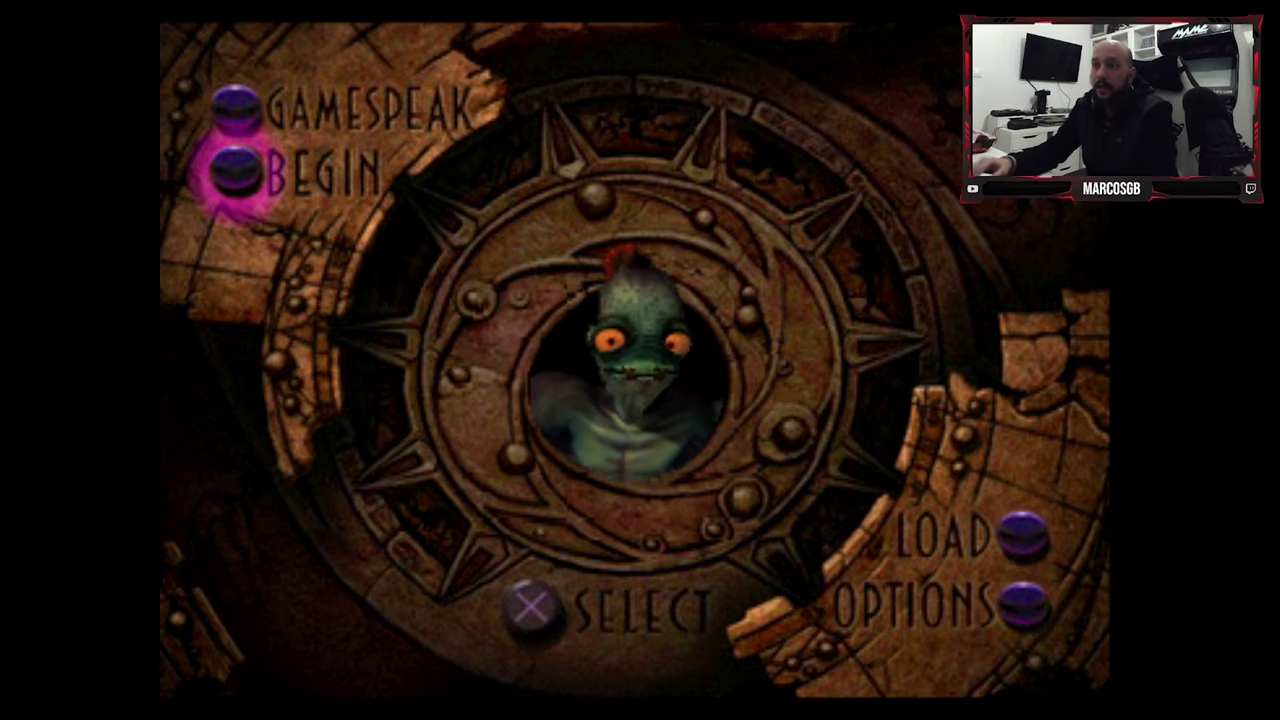
pyautogui.press('Up')
pyautogui.press('Down')
pyautogui.press('Return')
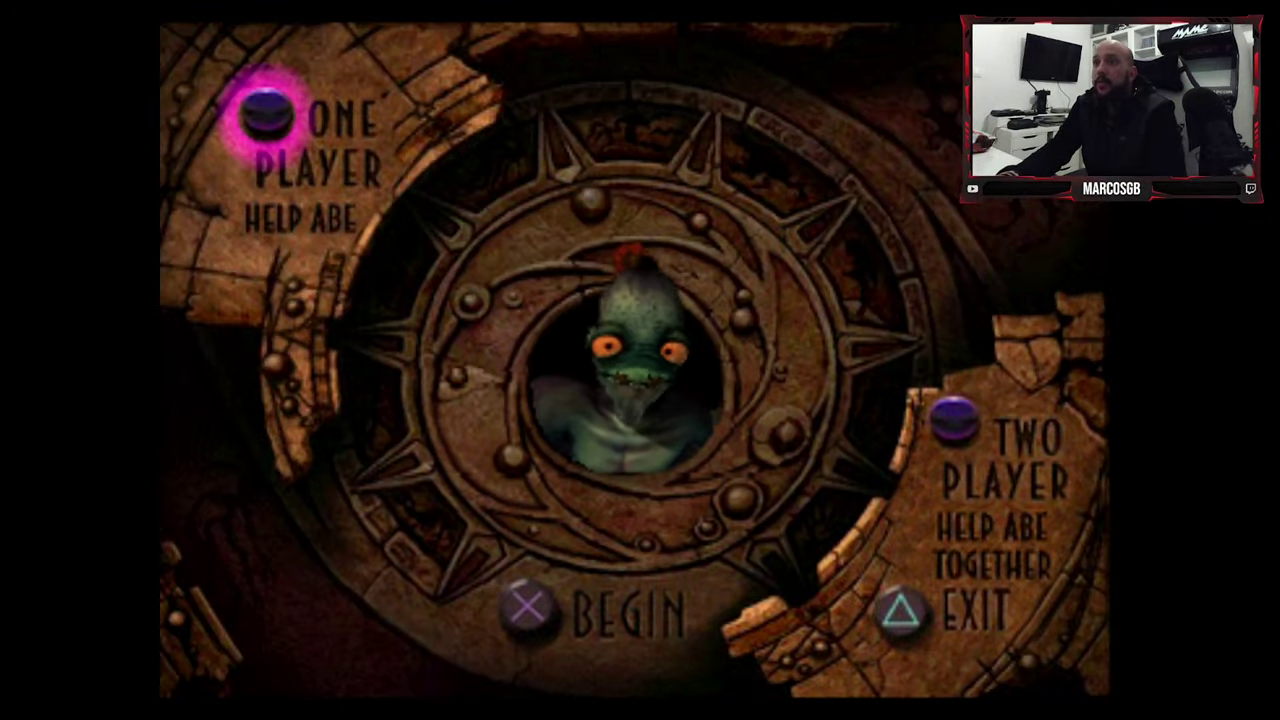
pyautogui.press('Return')
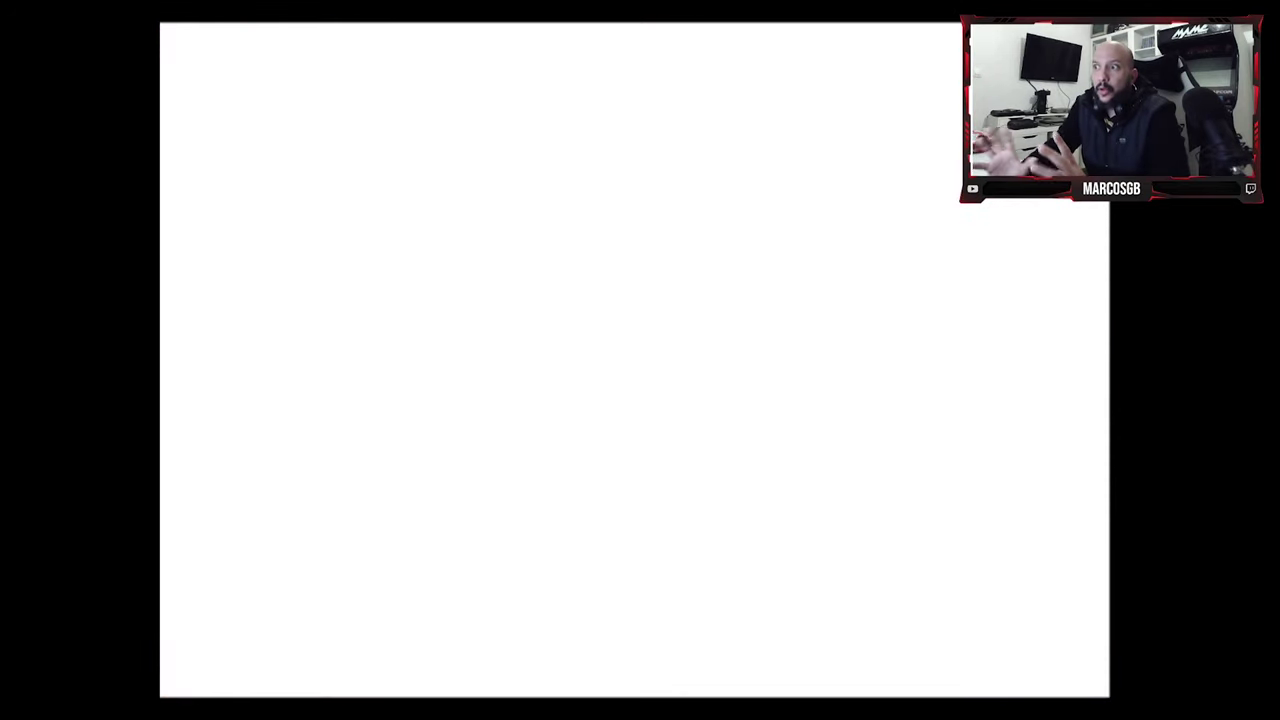